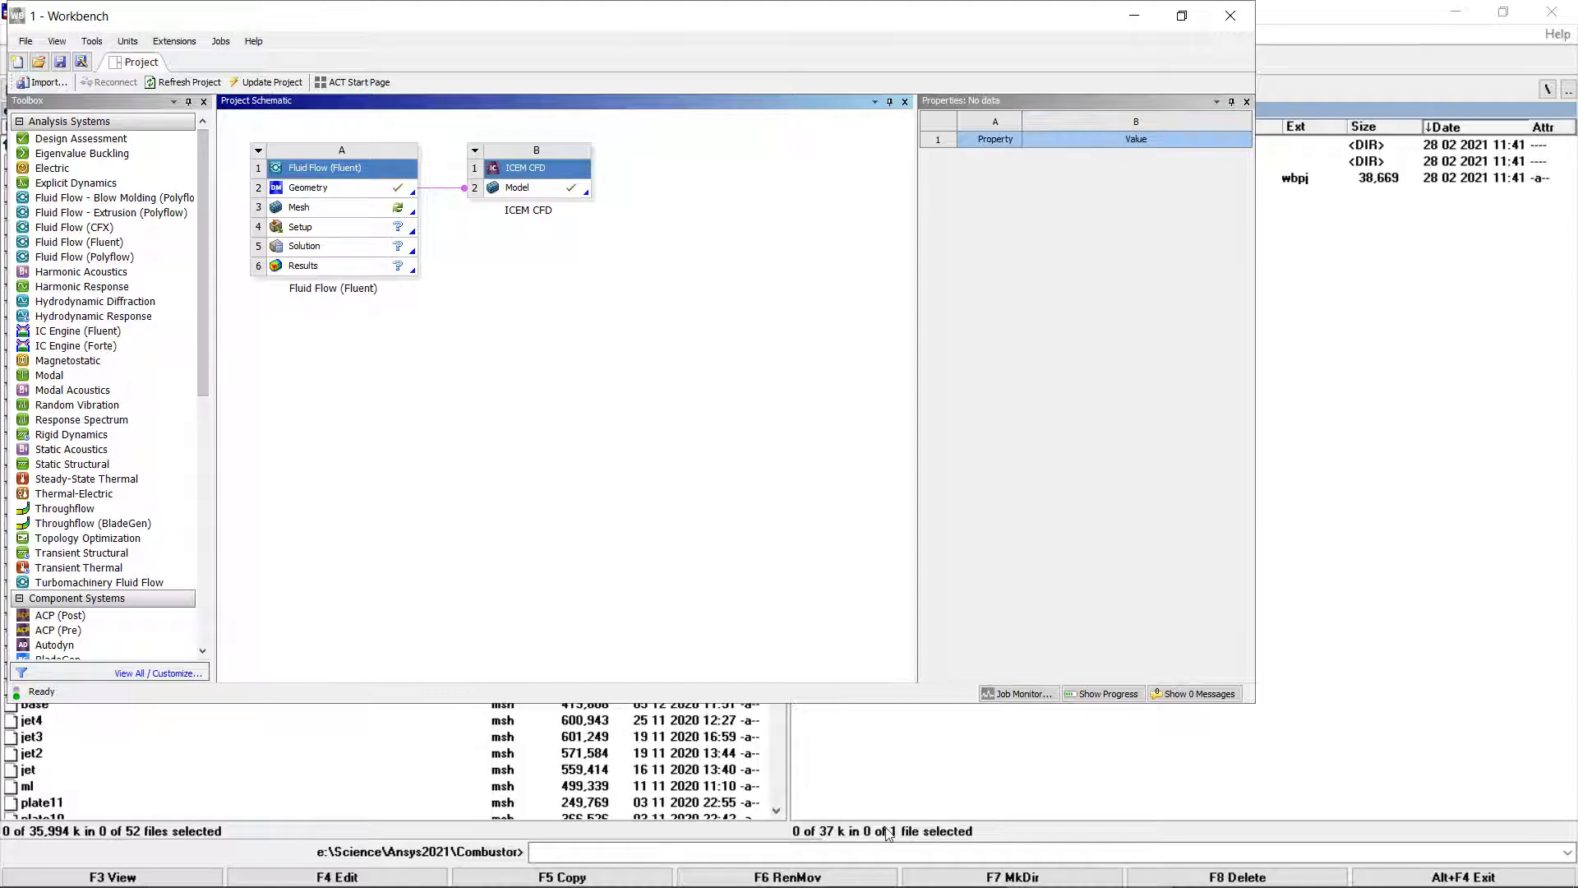
Add a standalone Fluent component system beside ICEM CFD in the project schematic and link the ICEM CFD Model cell to its Setup cell.
click(1181, 16)
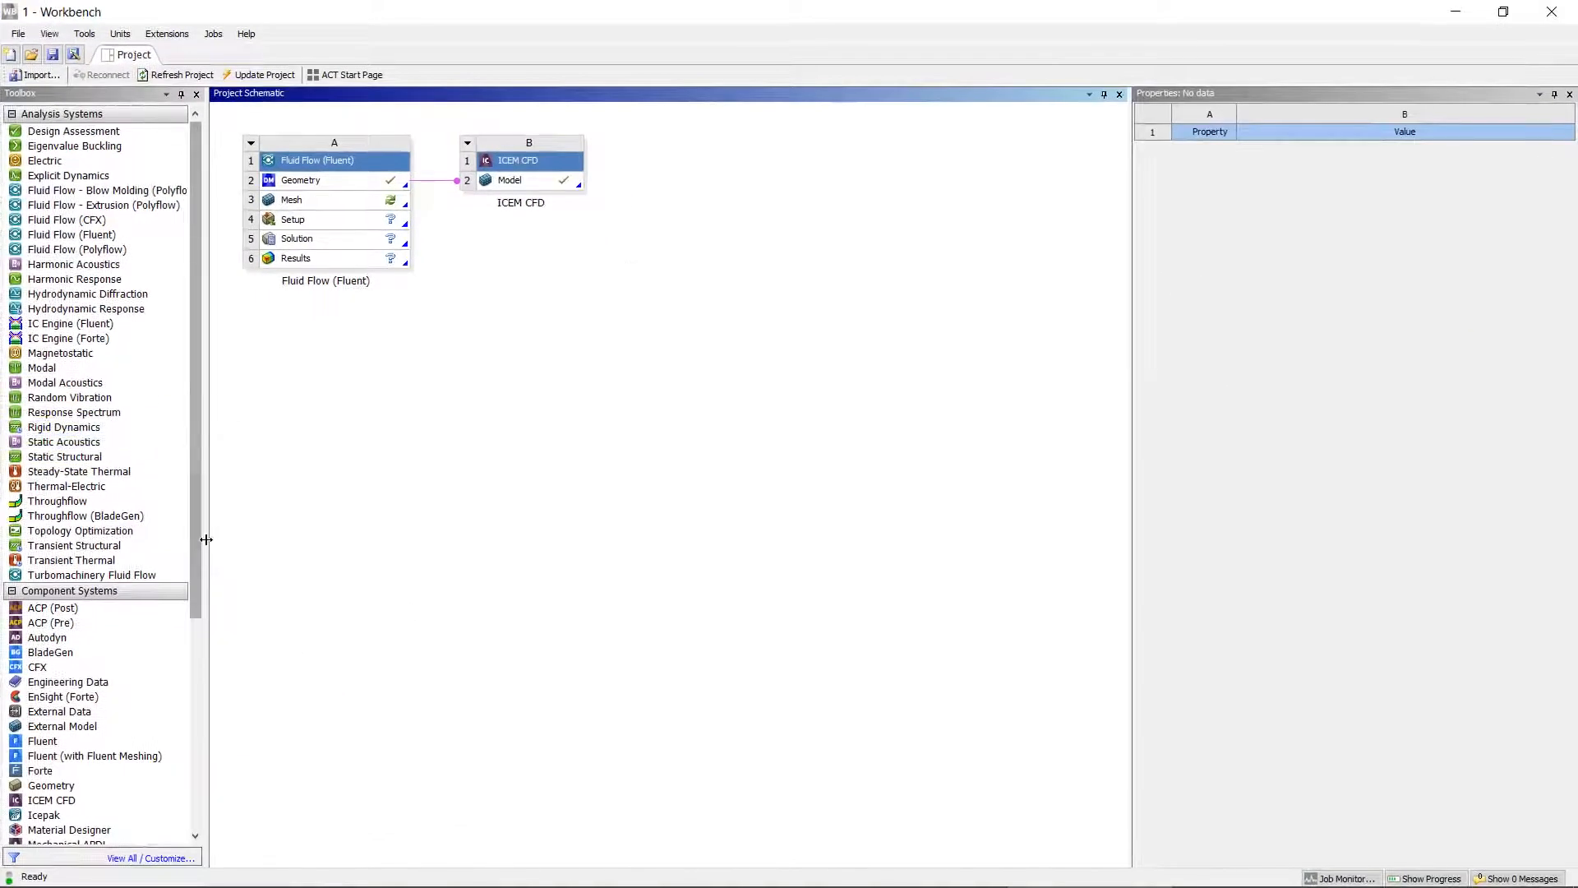
drag(190, 485, 189, 635)
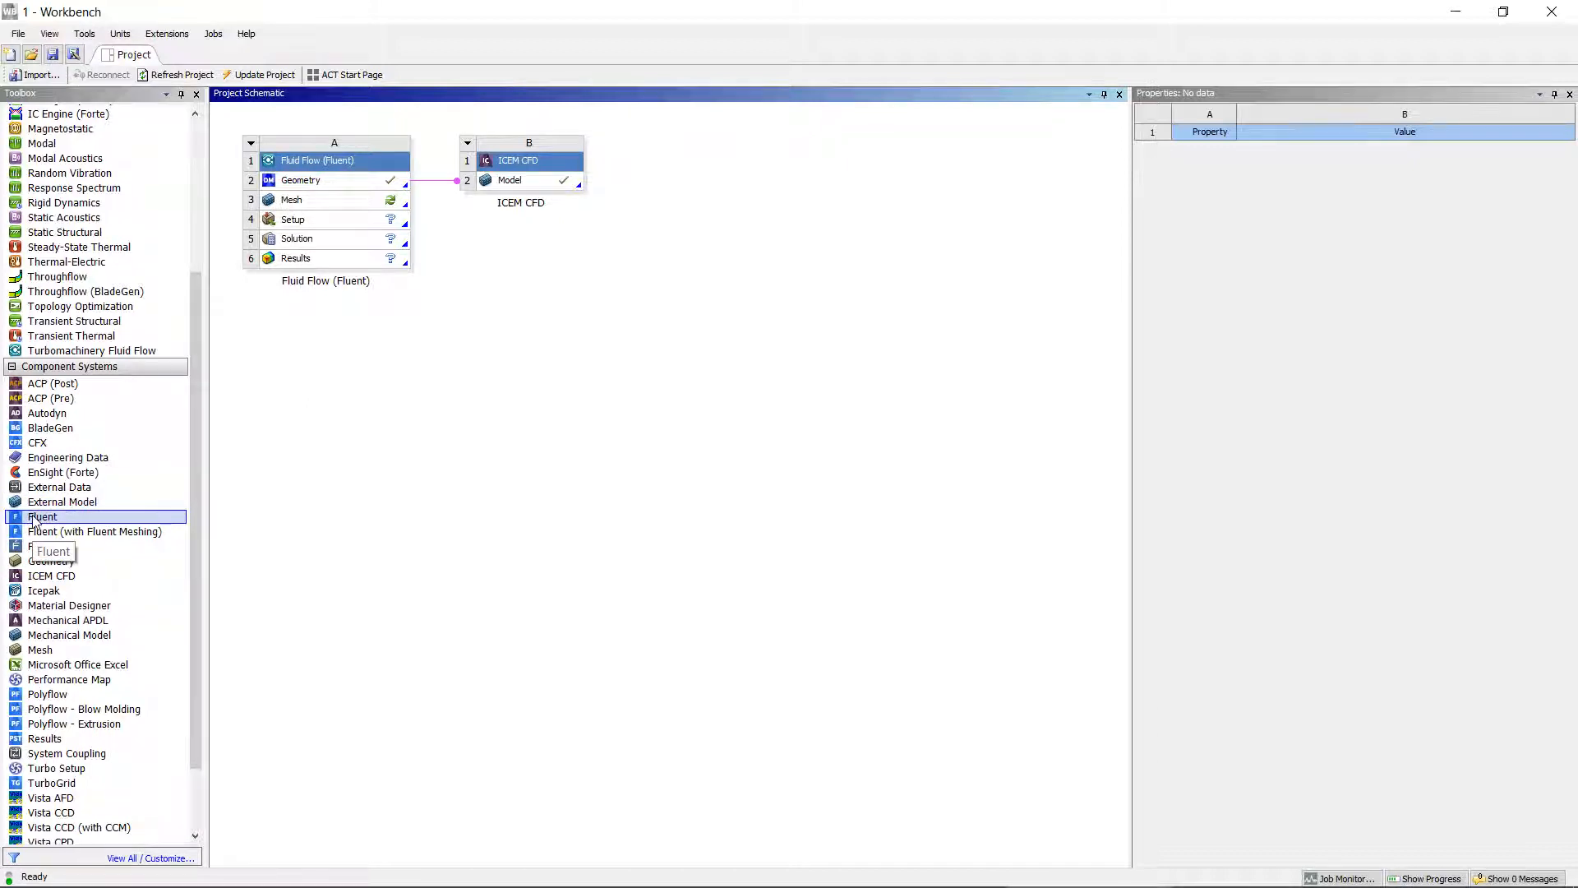
drag(34, 518, 711, 193)
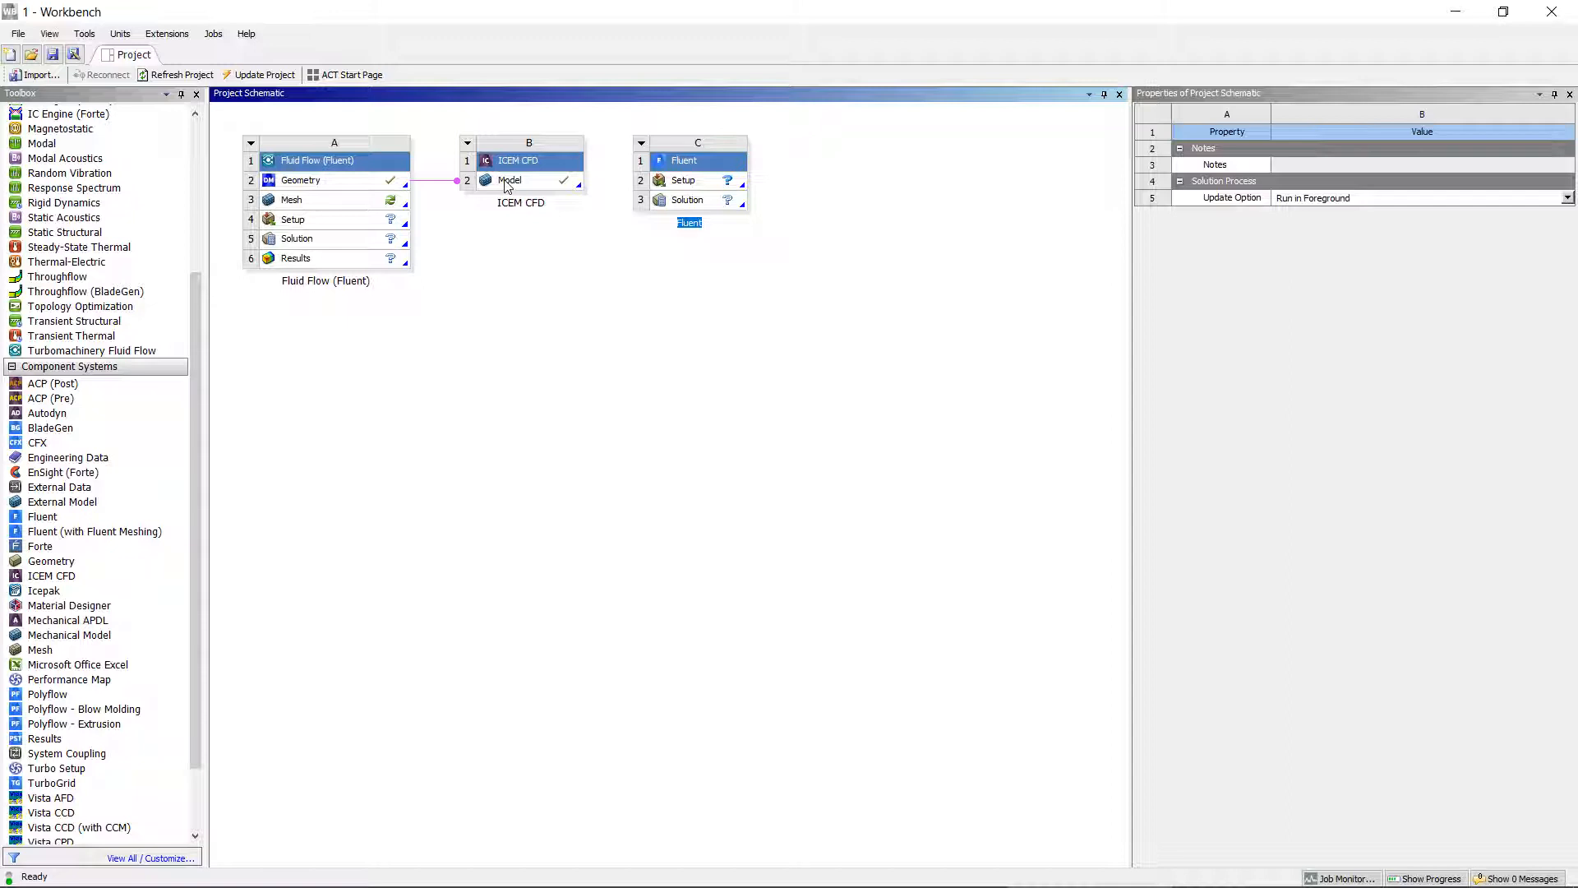
drag(507, 187, 687, 194)
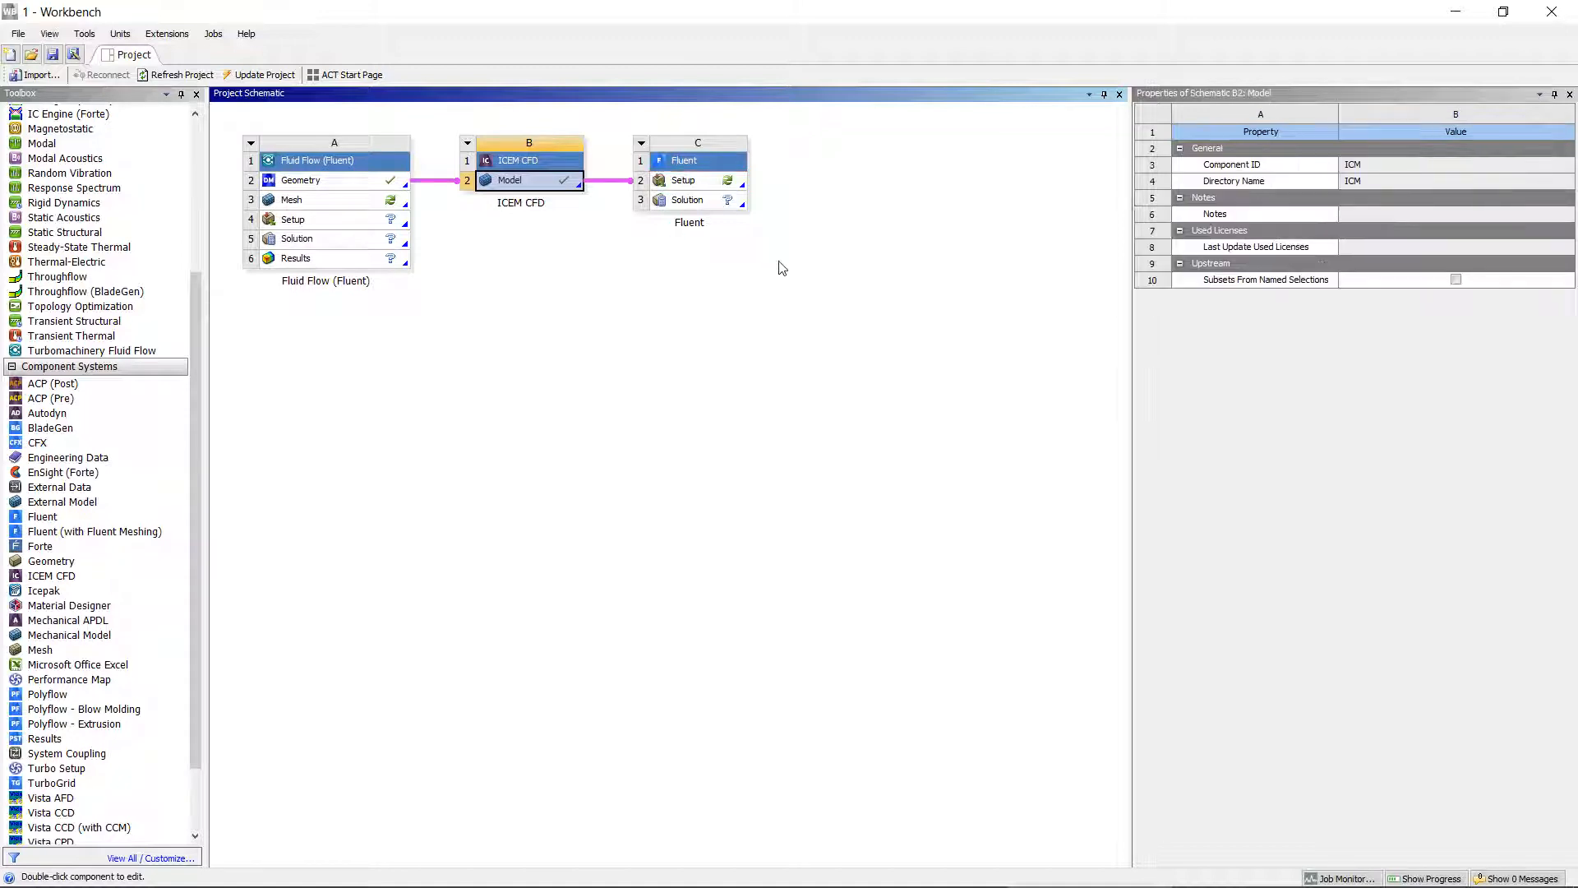
Launch Fluent from the new system's Setup cell with Serial processing and Double Precision left off.
double_click(681, 182)
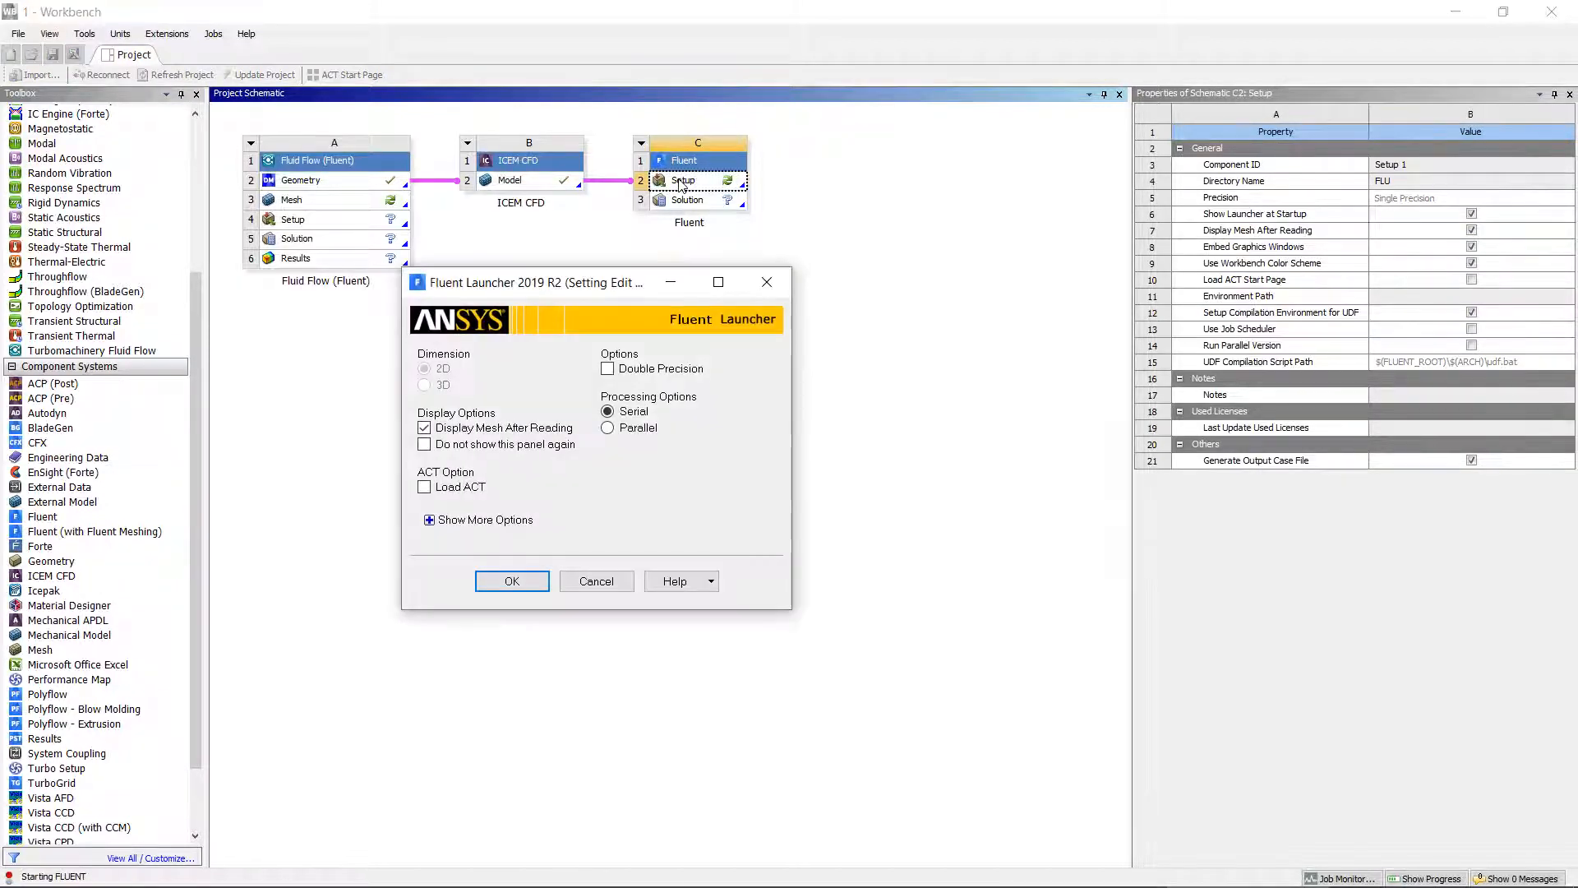
drag(618, 278, 813, 195)
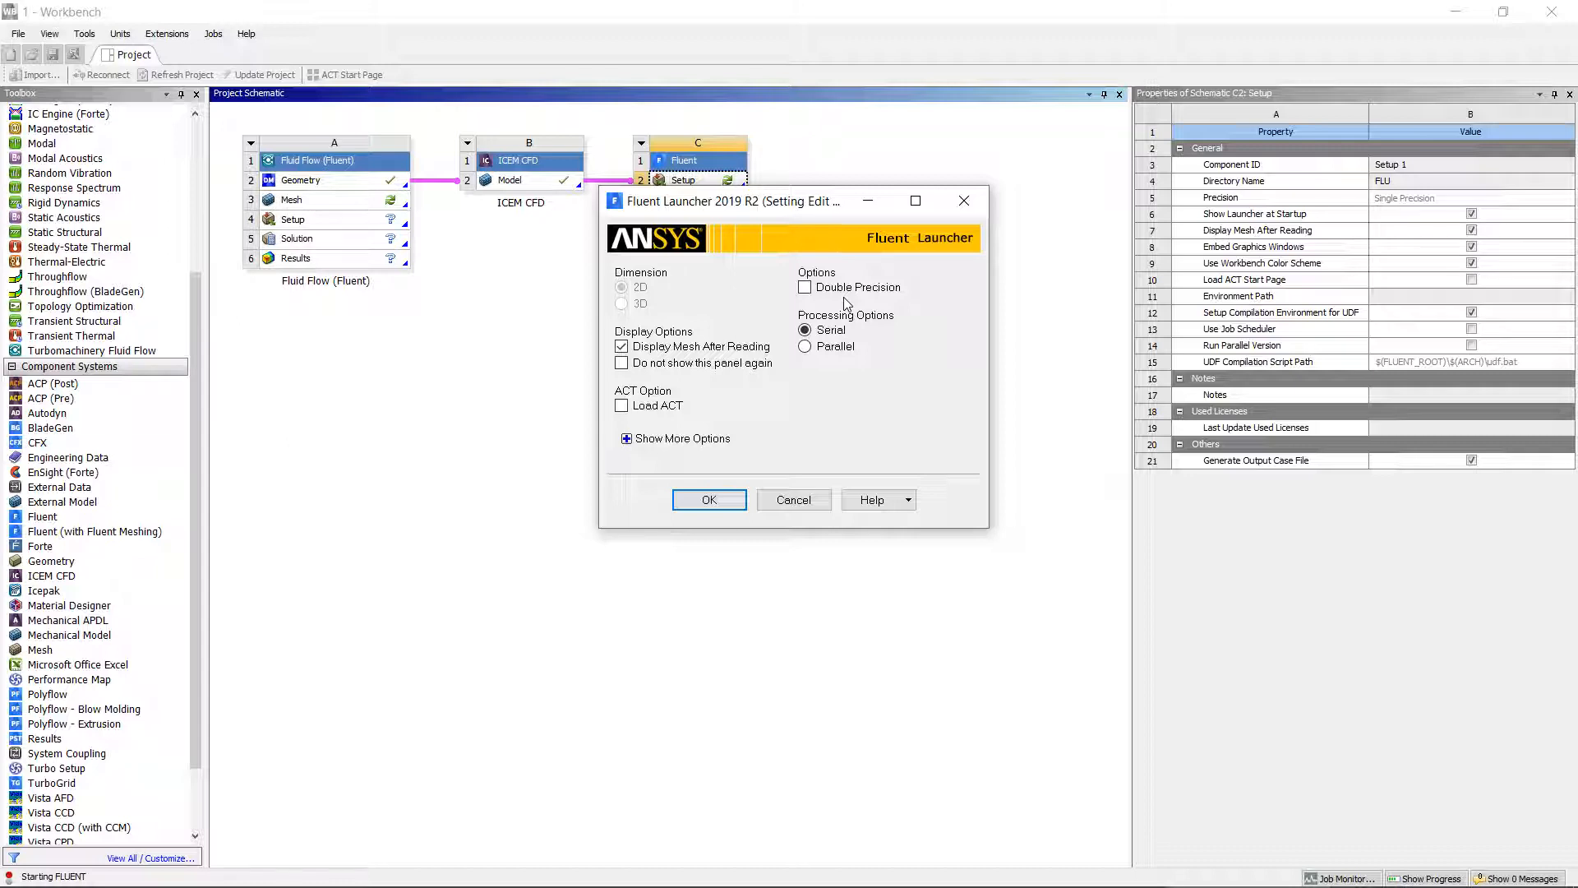
click(710, 500)
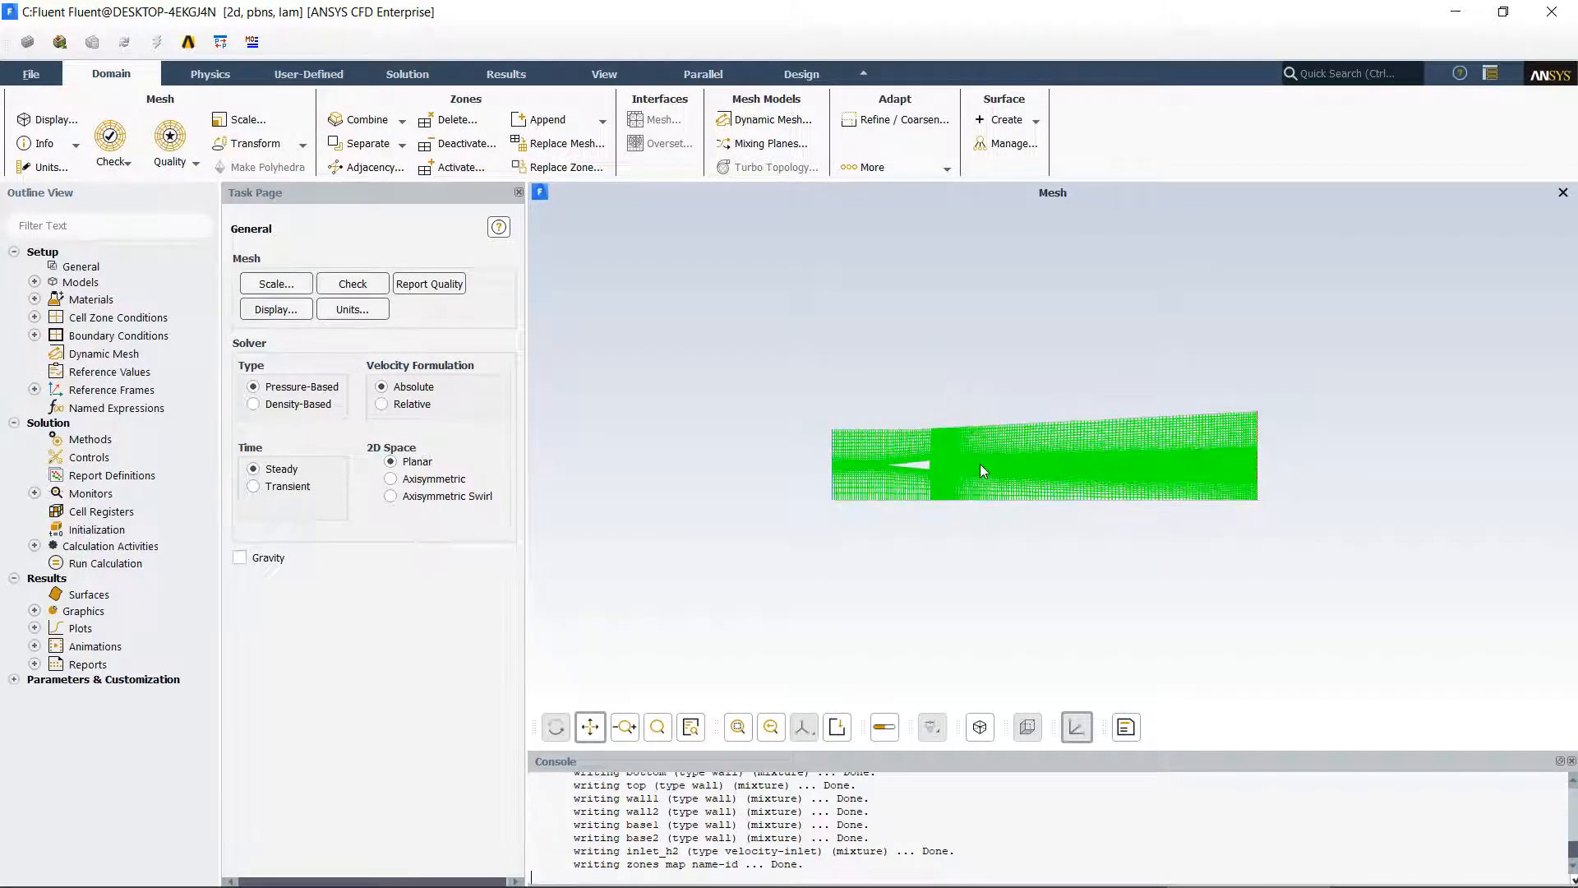
Inspect the combustor mesh and review its domain extents in the Scale Mesh dialog without rescaling.
scroll(980, 464, up, 3)
scroll(979, 463, down, 2)
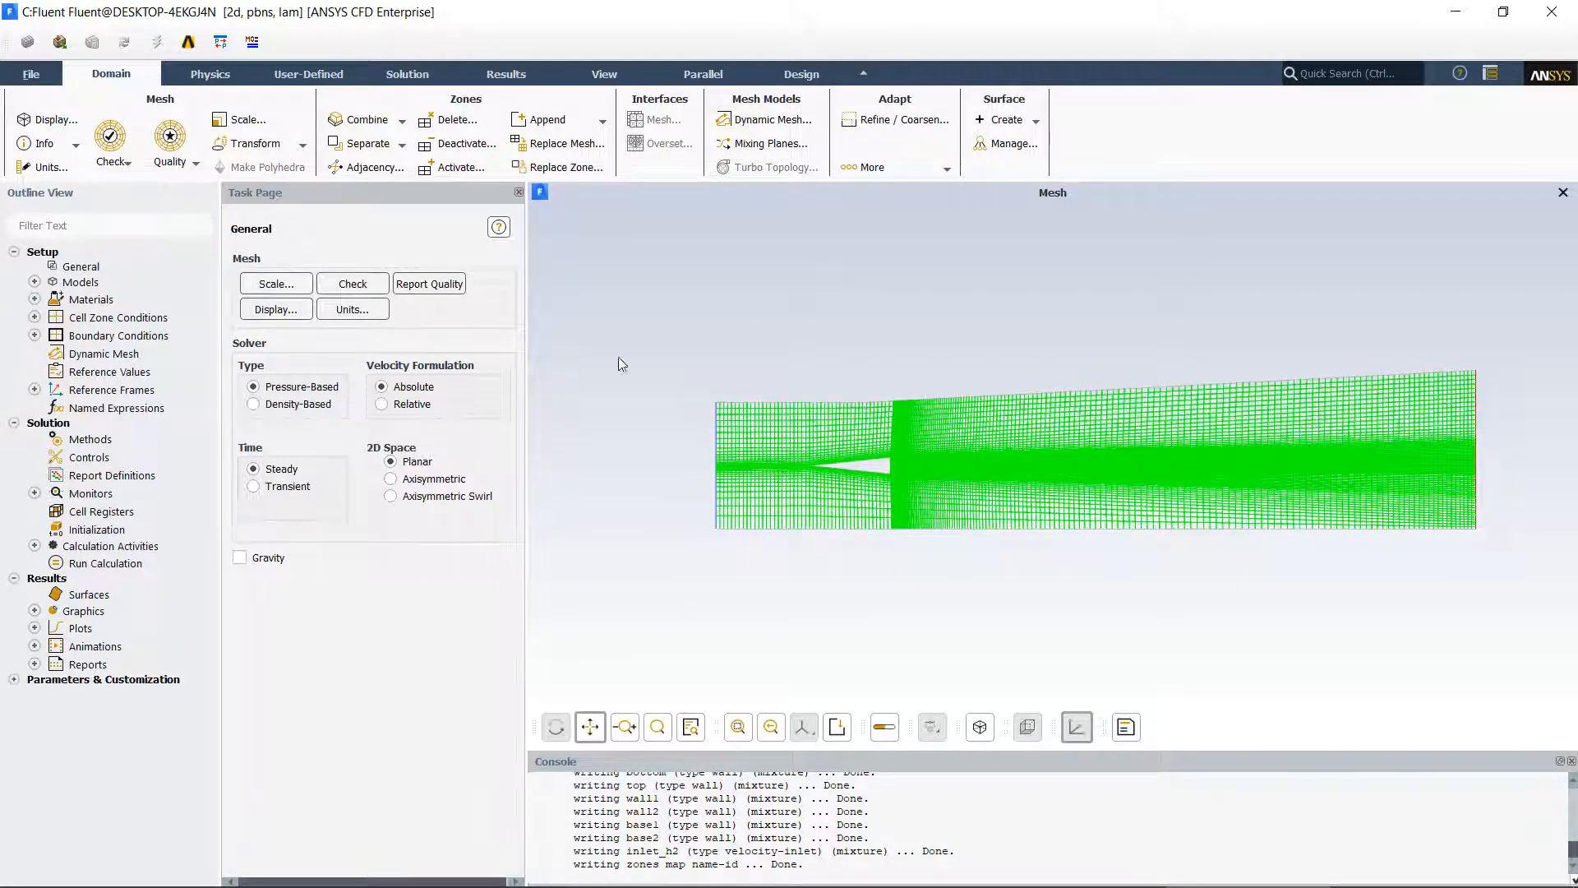
click(269, 288)
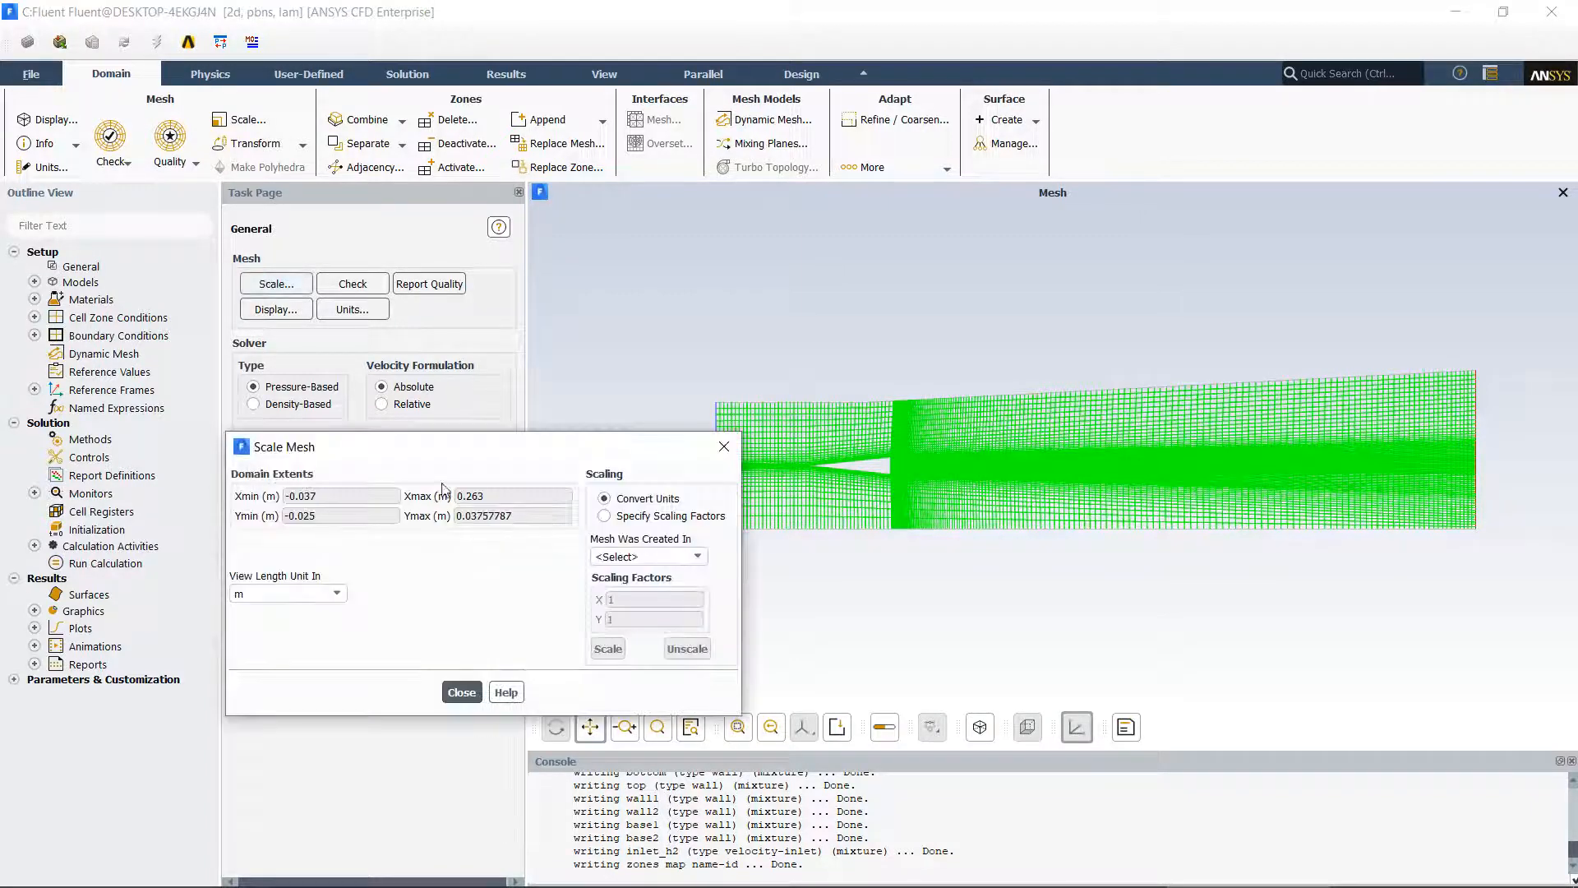
drag(447, 446, 448, 342)
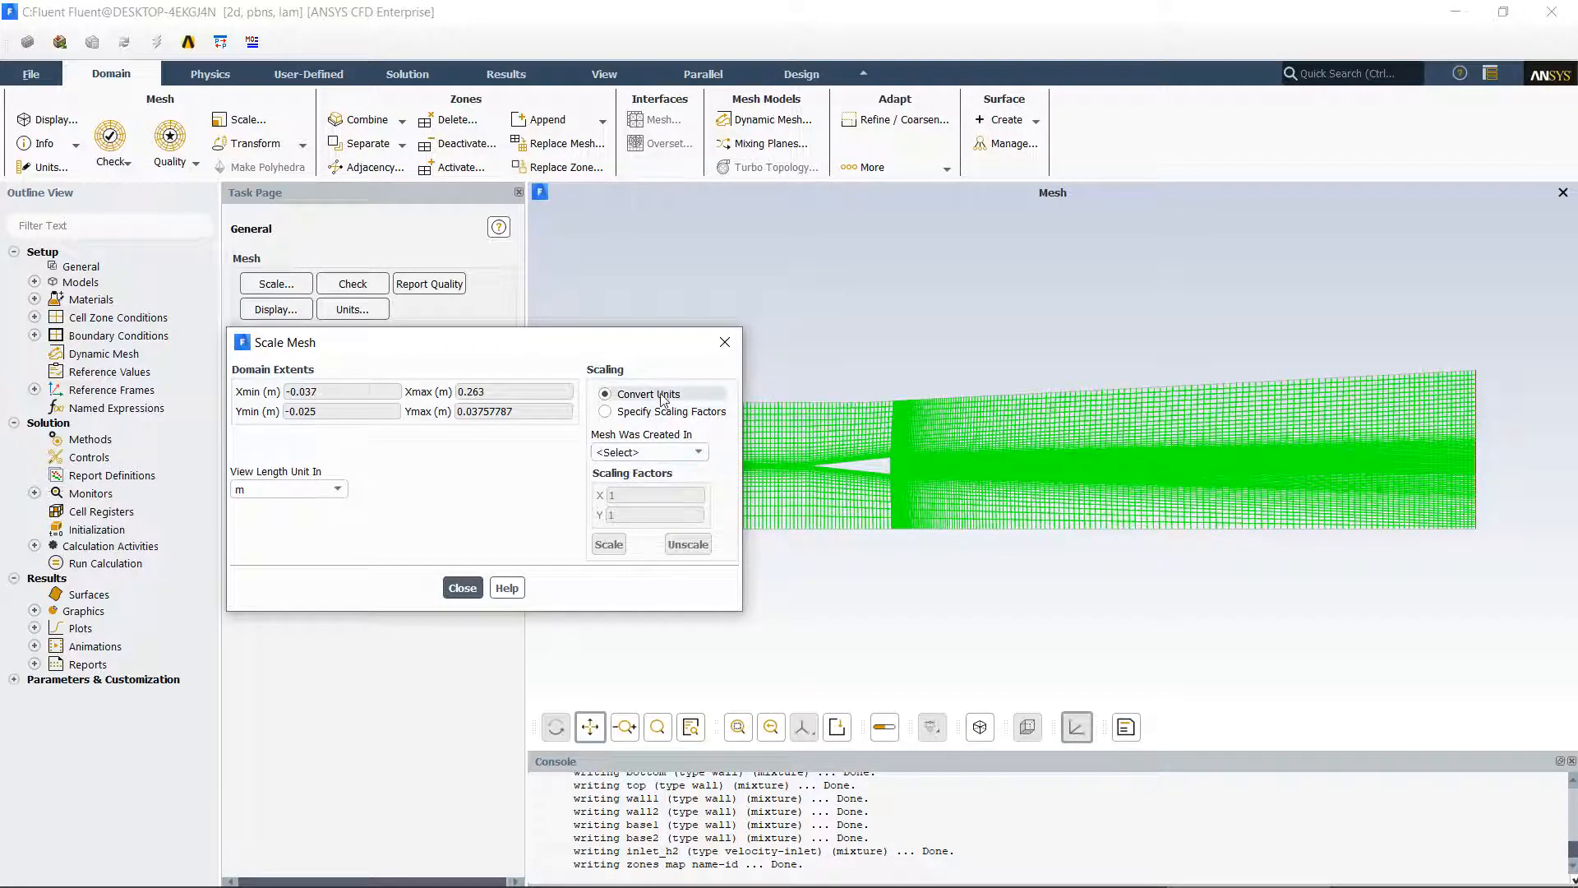
click(461, 588)
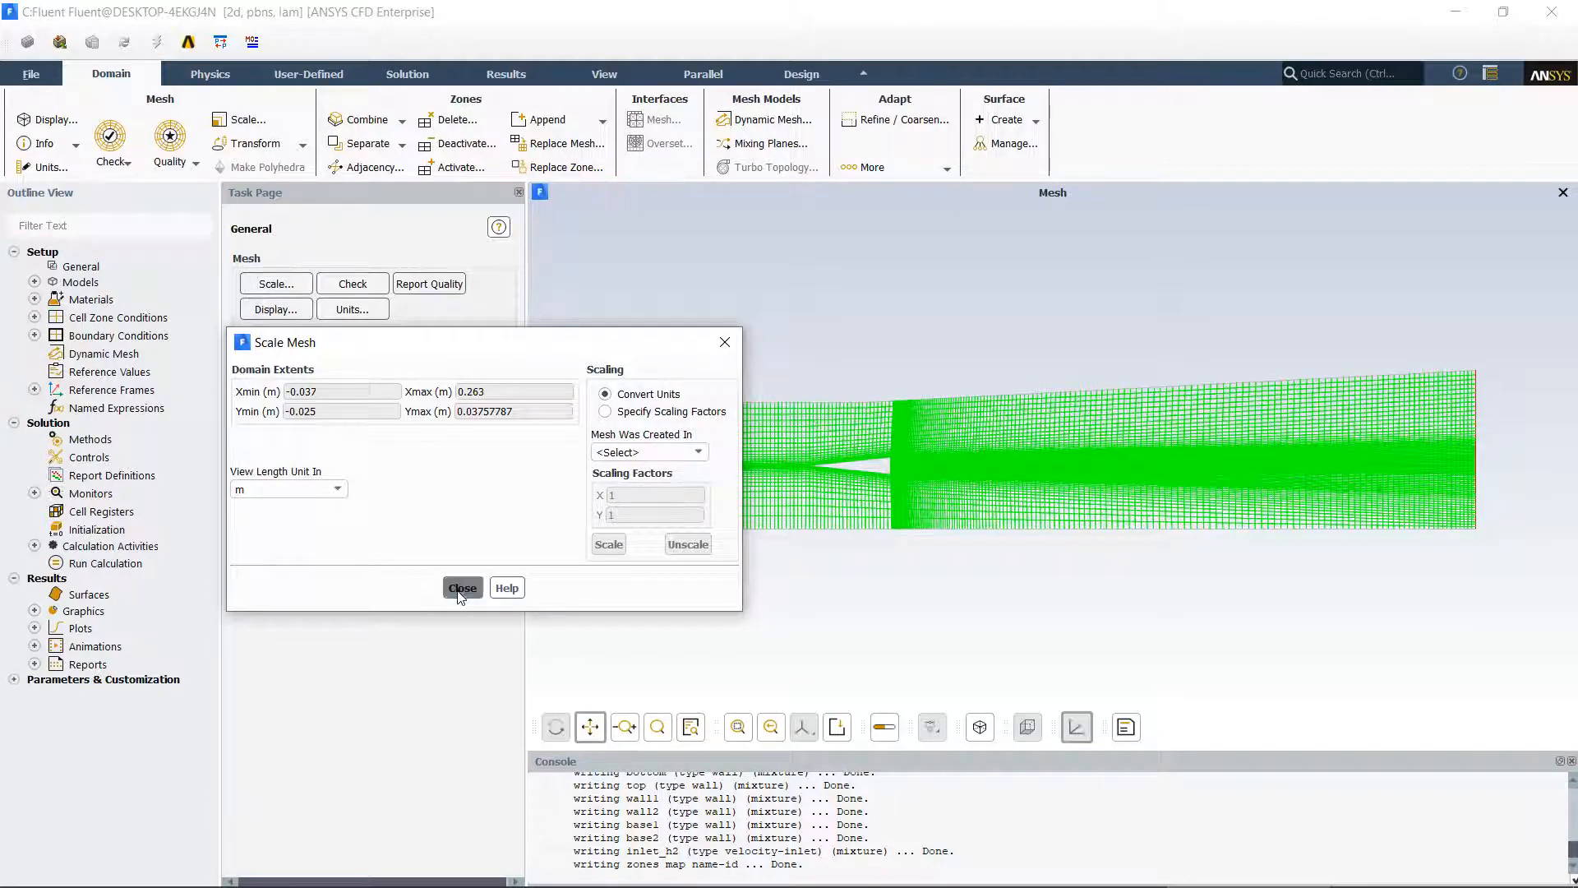
Run the mesh check and the mesh quality report, and read both outputs in the console.
click(346, 284)
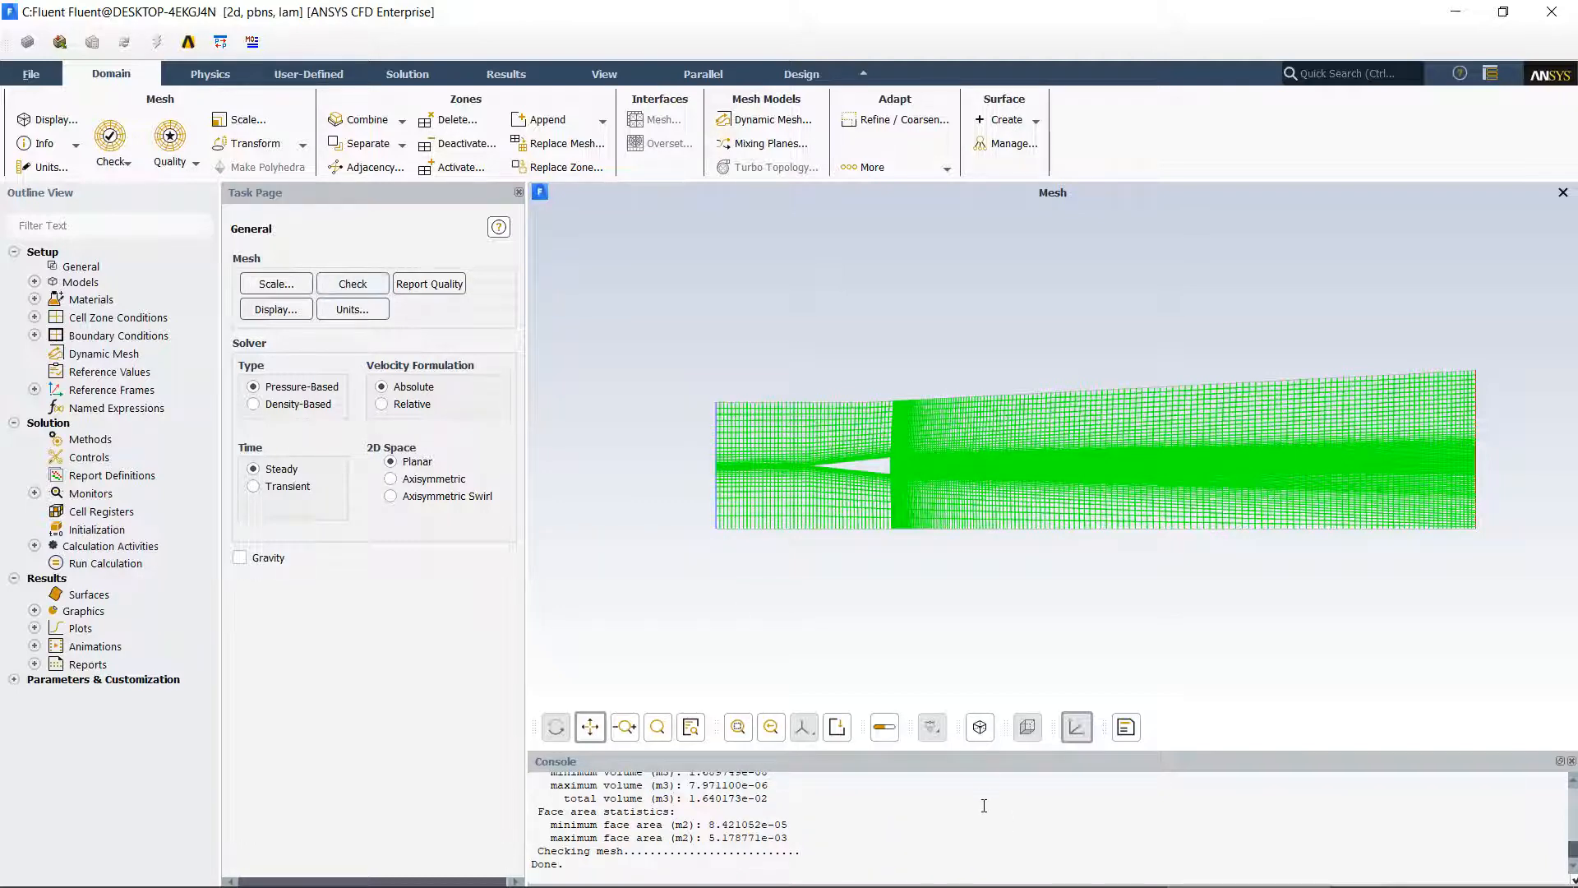
scroll(985, 805, up, 1)
scroll(983, 806, up, 2)
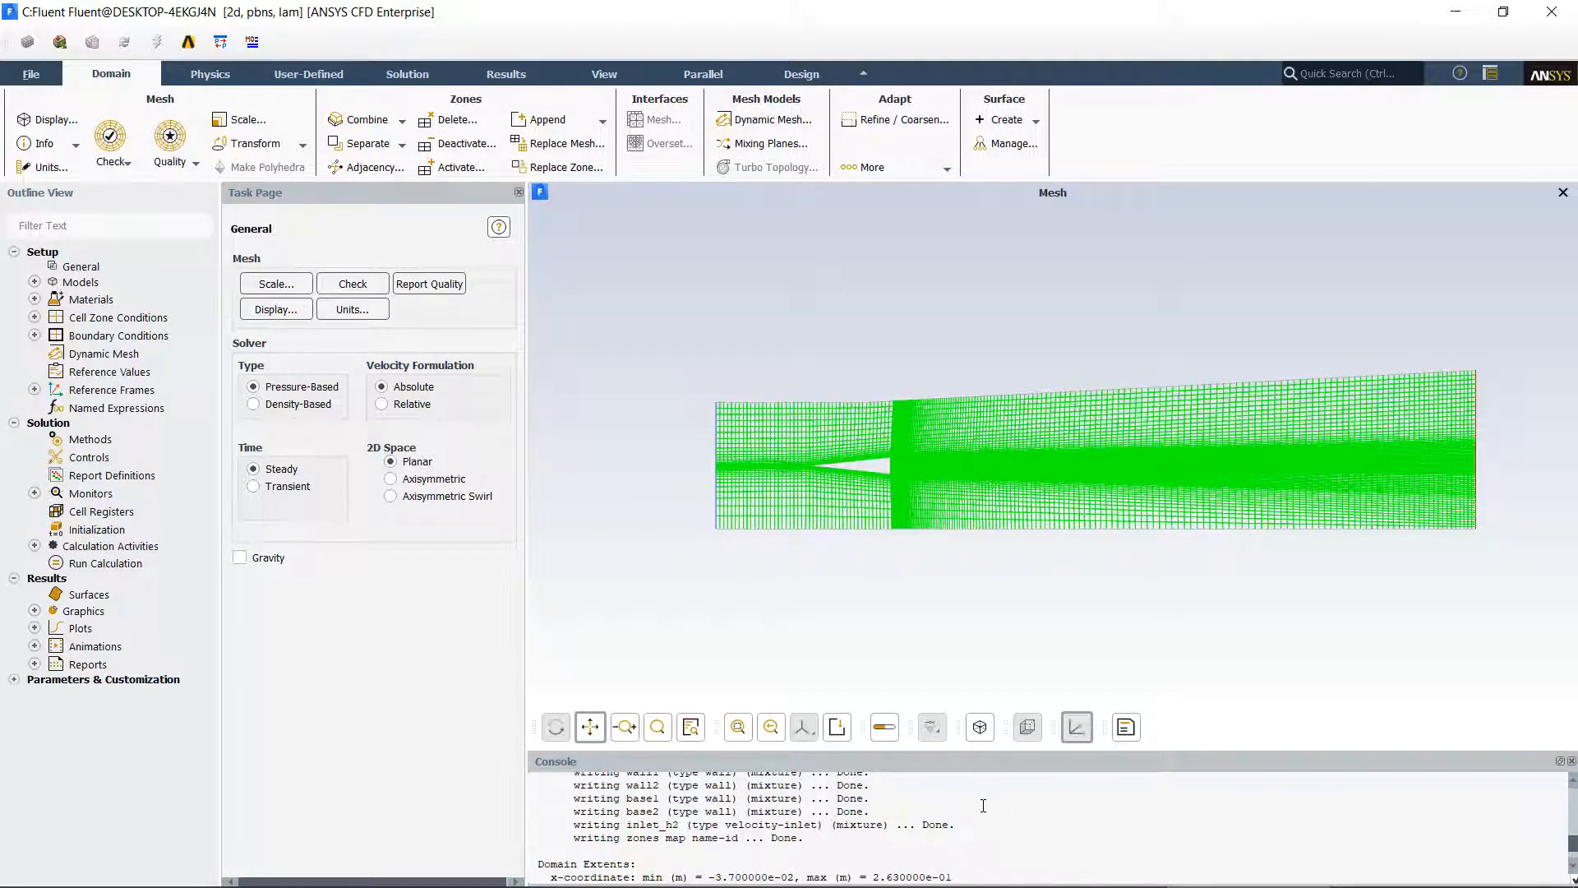
scroll(983, 804, down, 3)
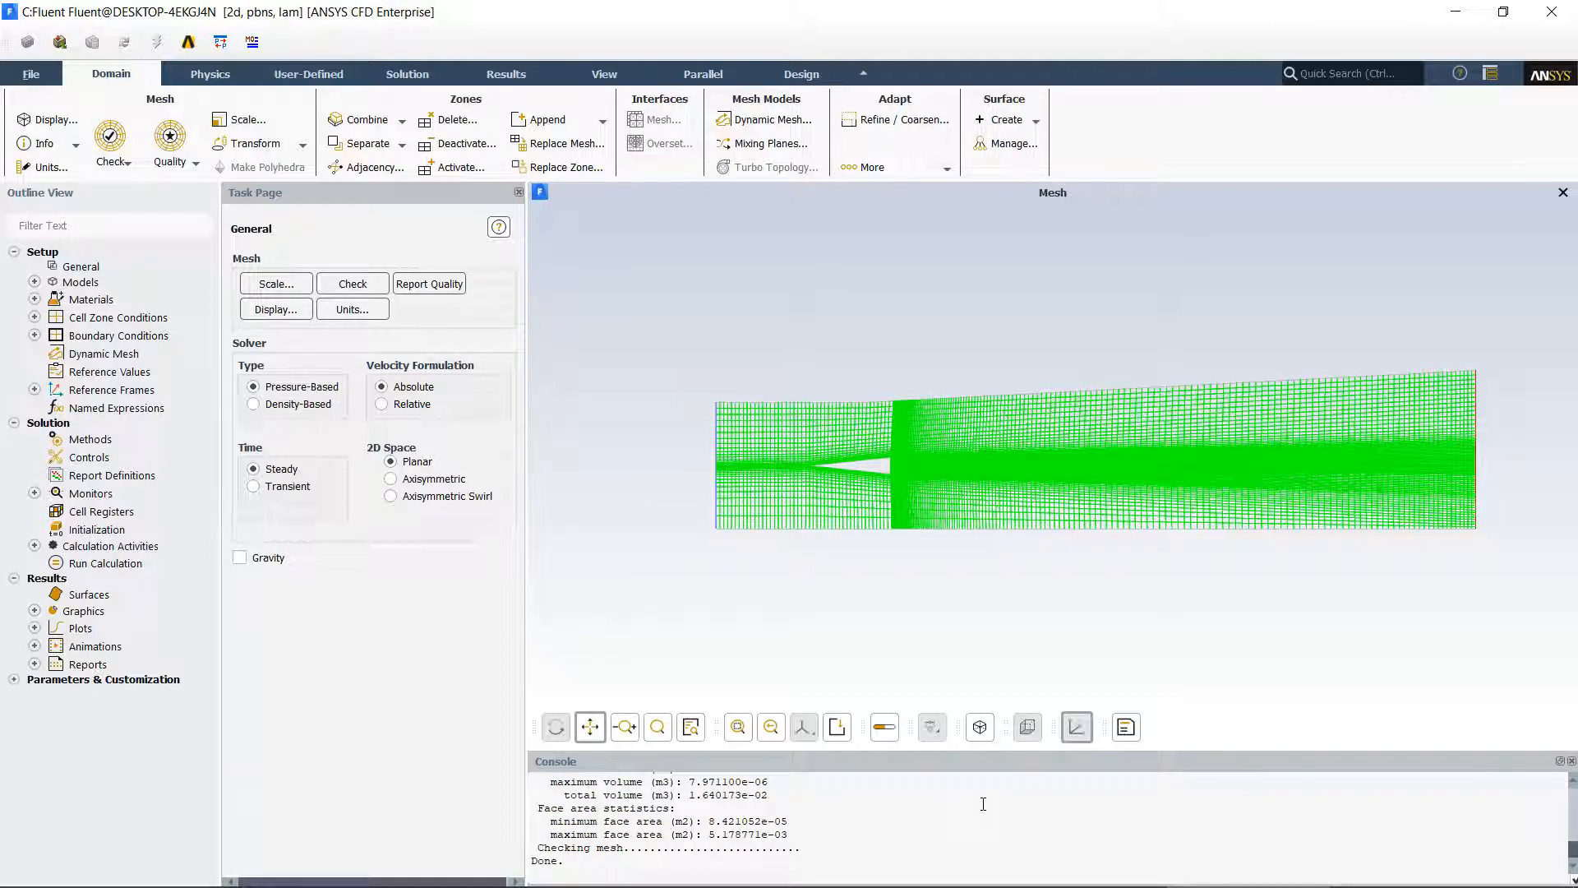
click(430, 285)
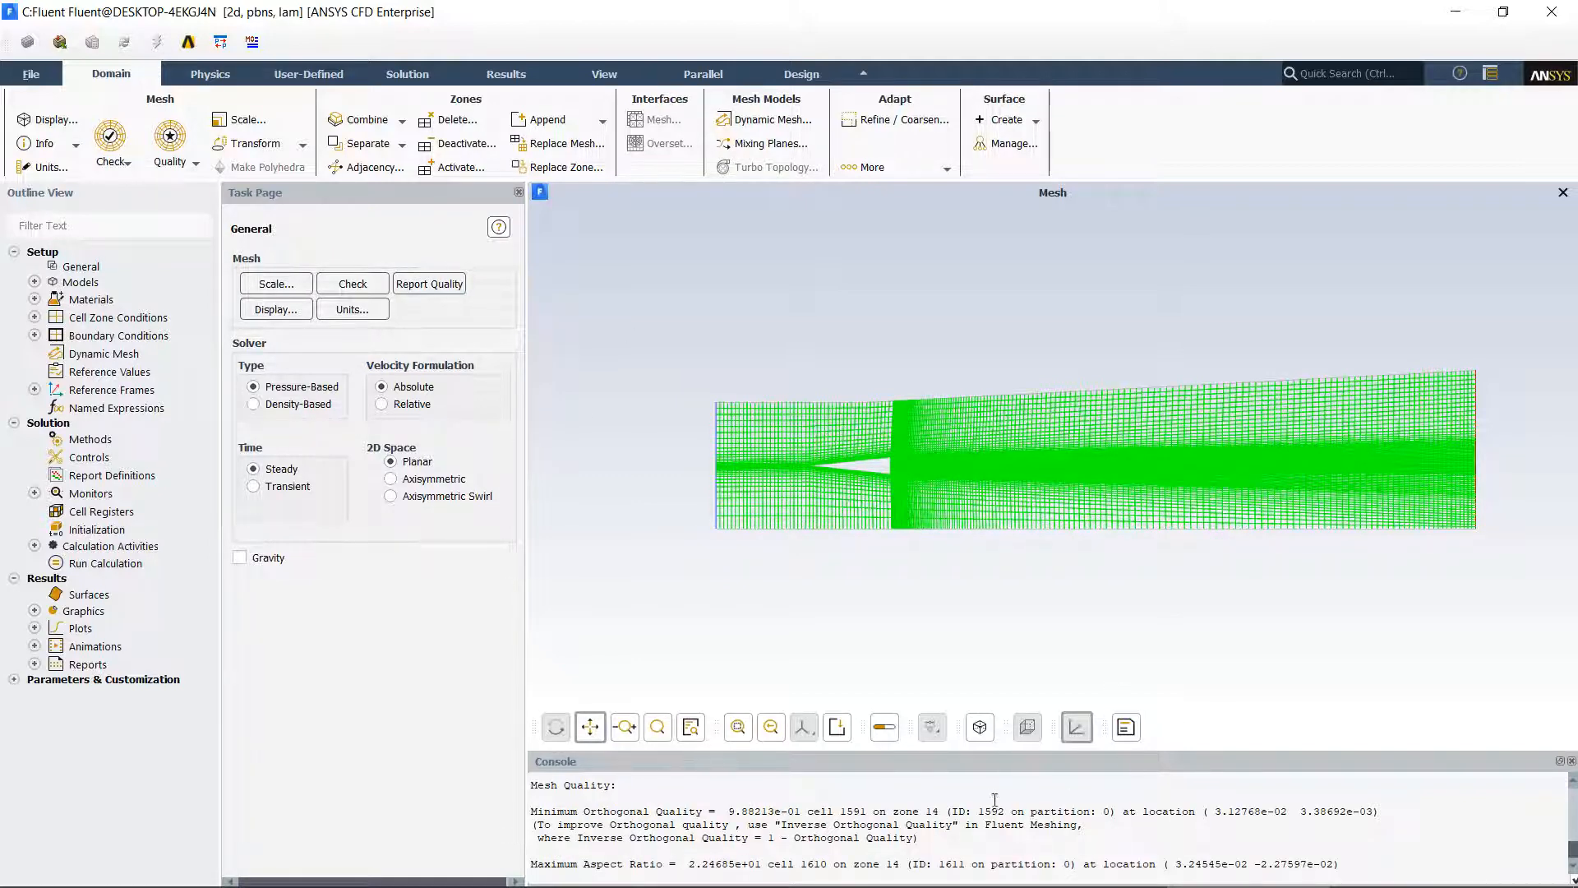
scroll(961, 804, up, 6)
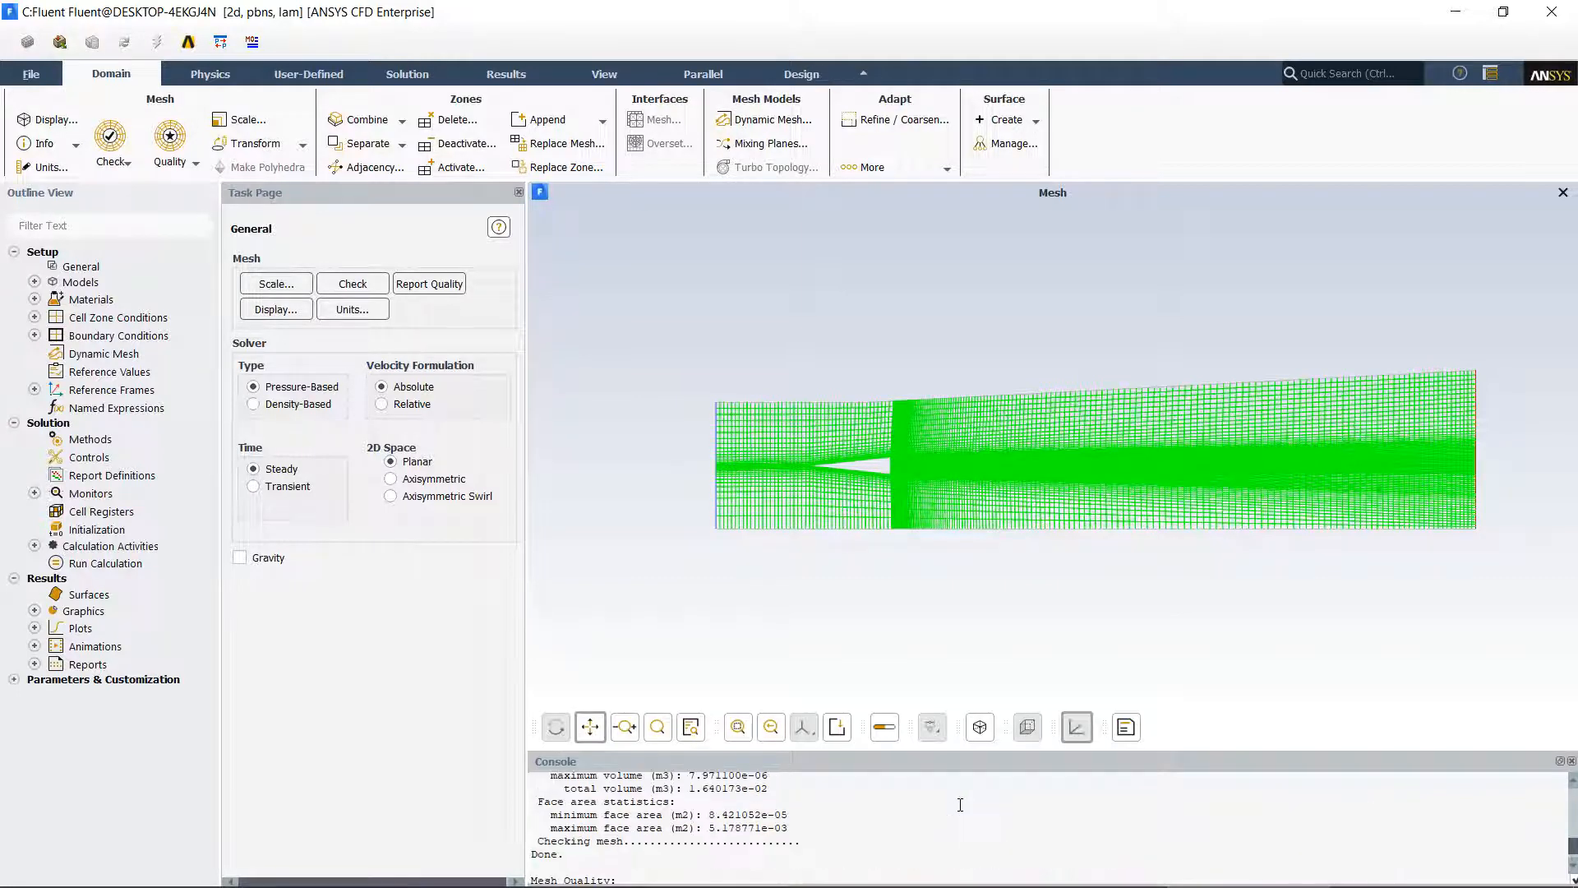
scroll(960, 804, down, 6)
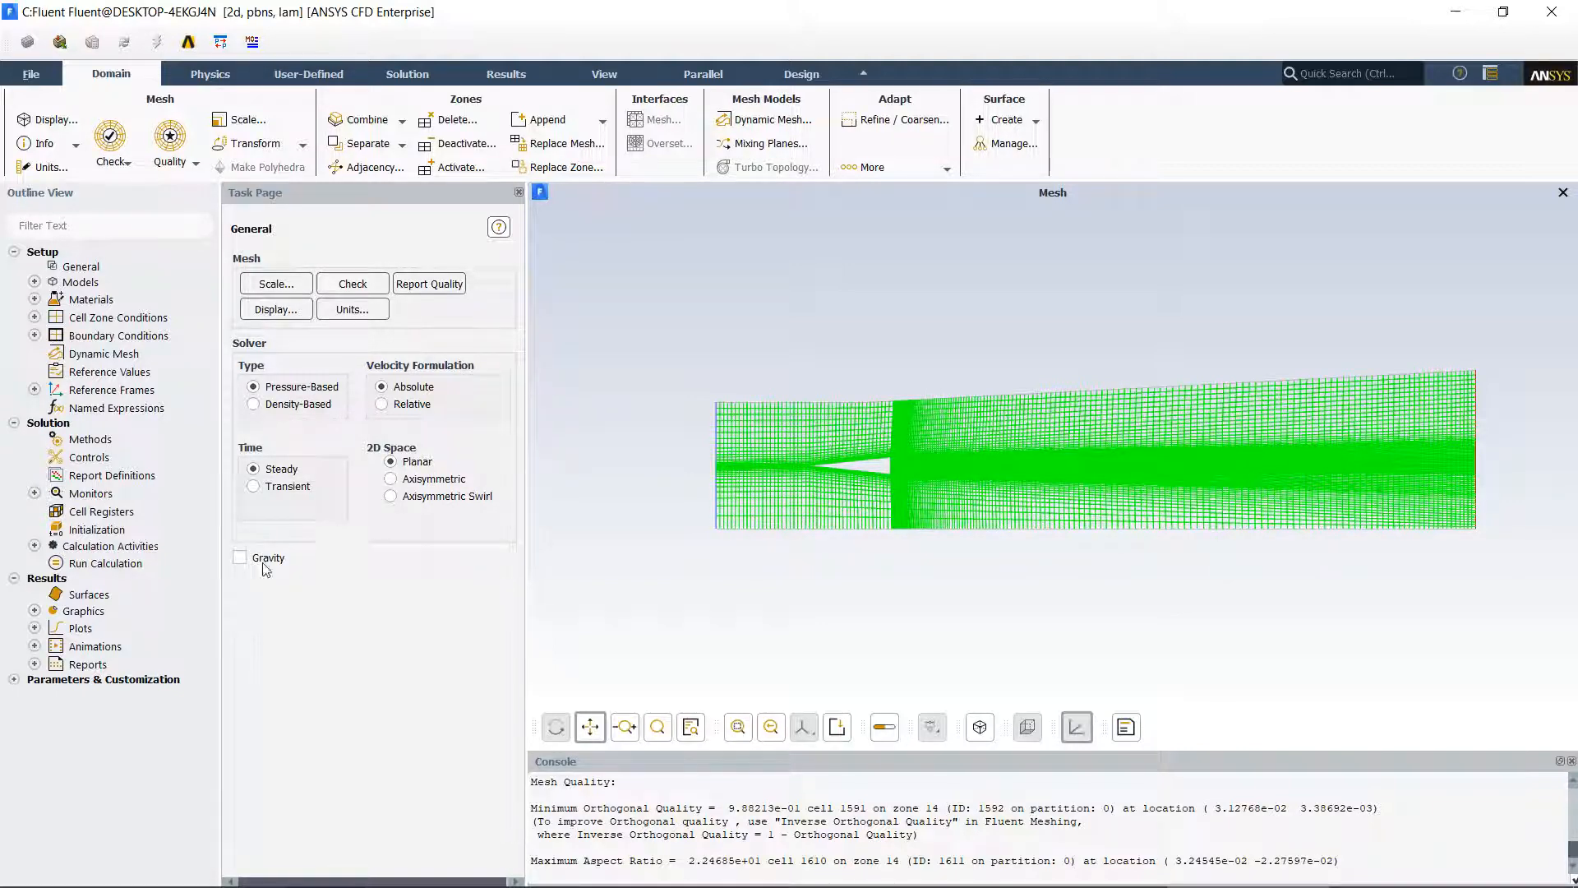
Enable the Energy Equation in the physical models.
double_click(80, 283)
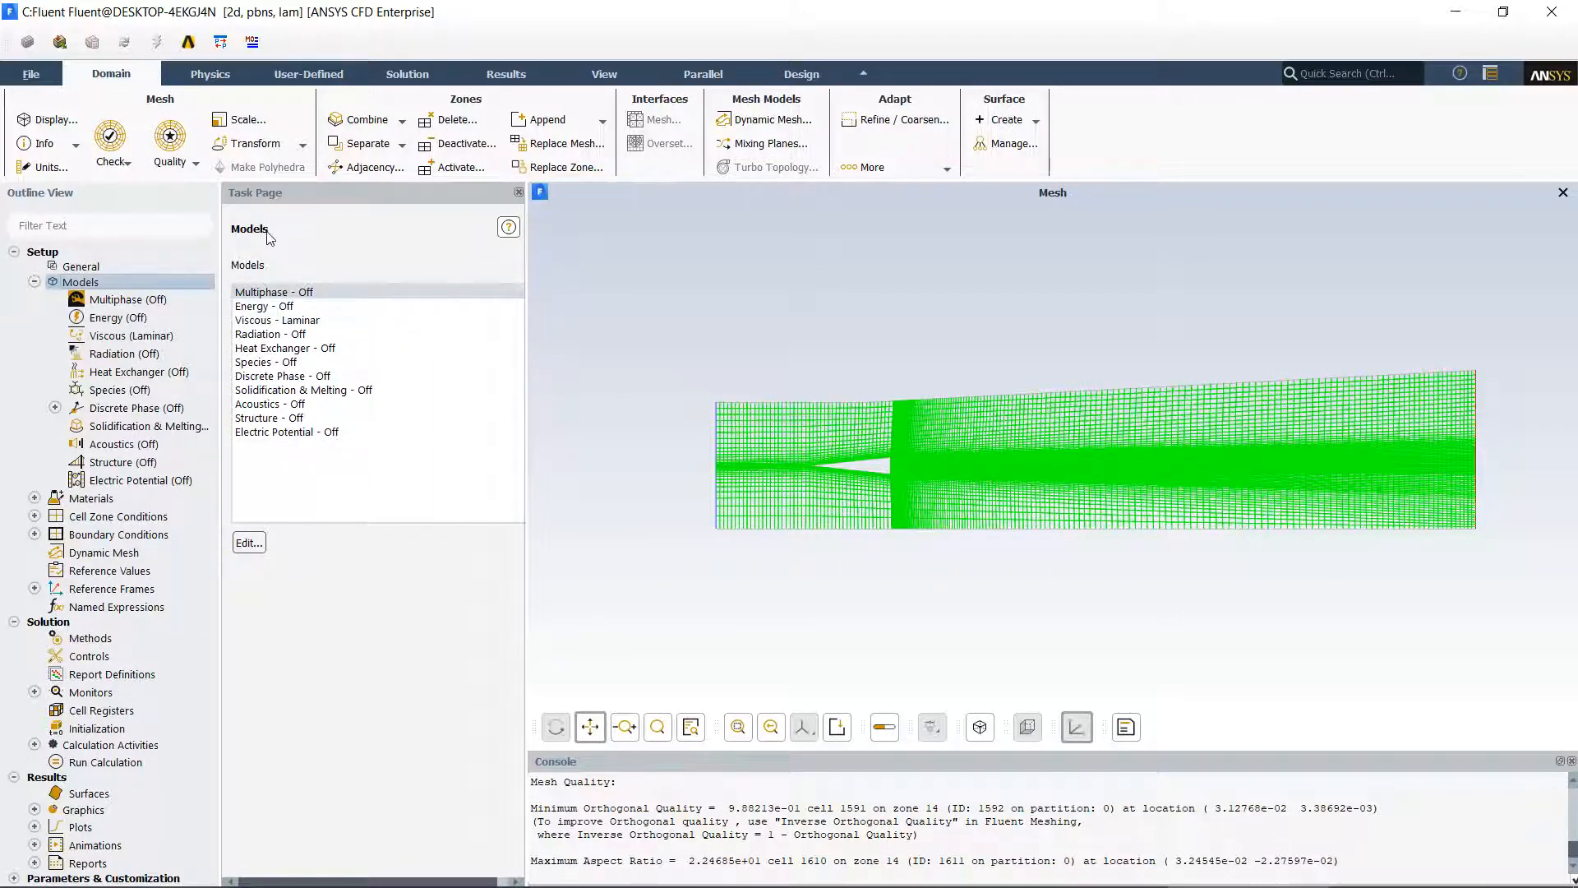
double_click(257, 308)
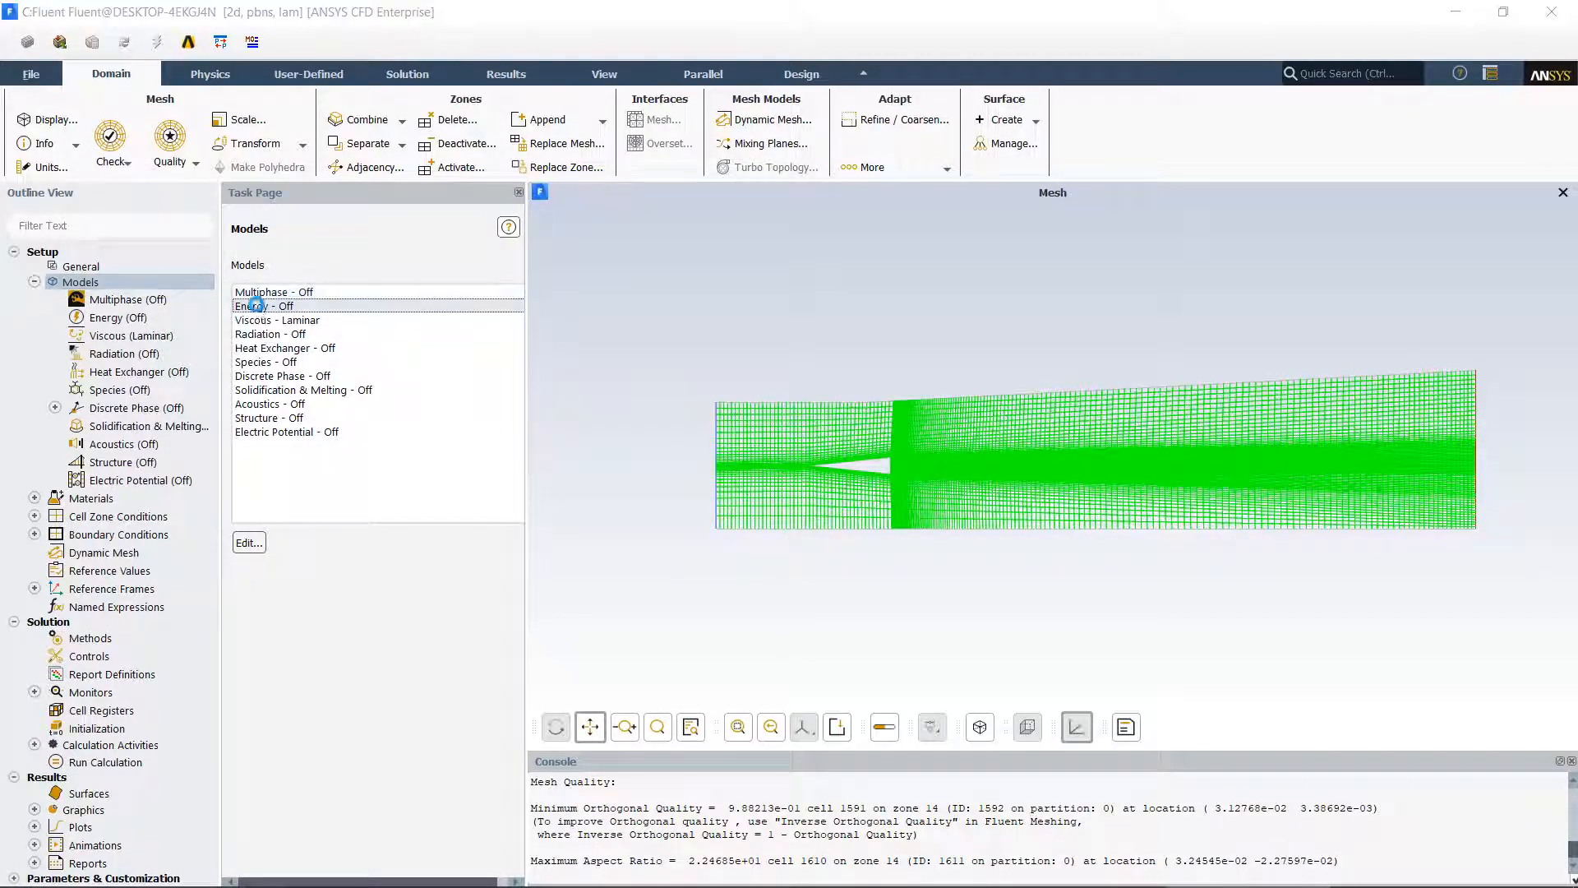
click(256, 491)
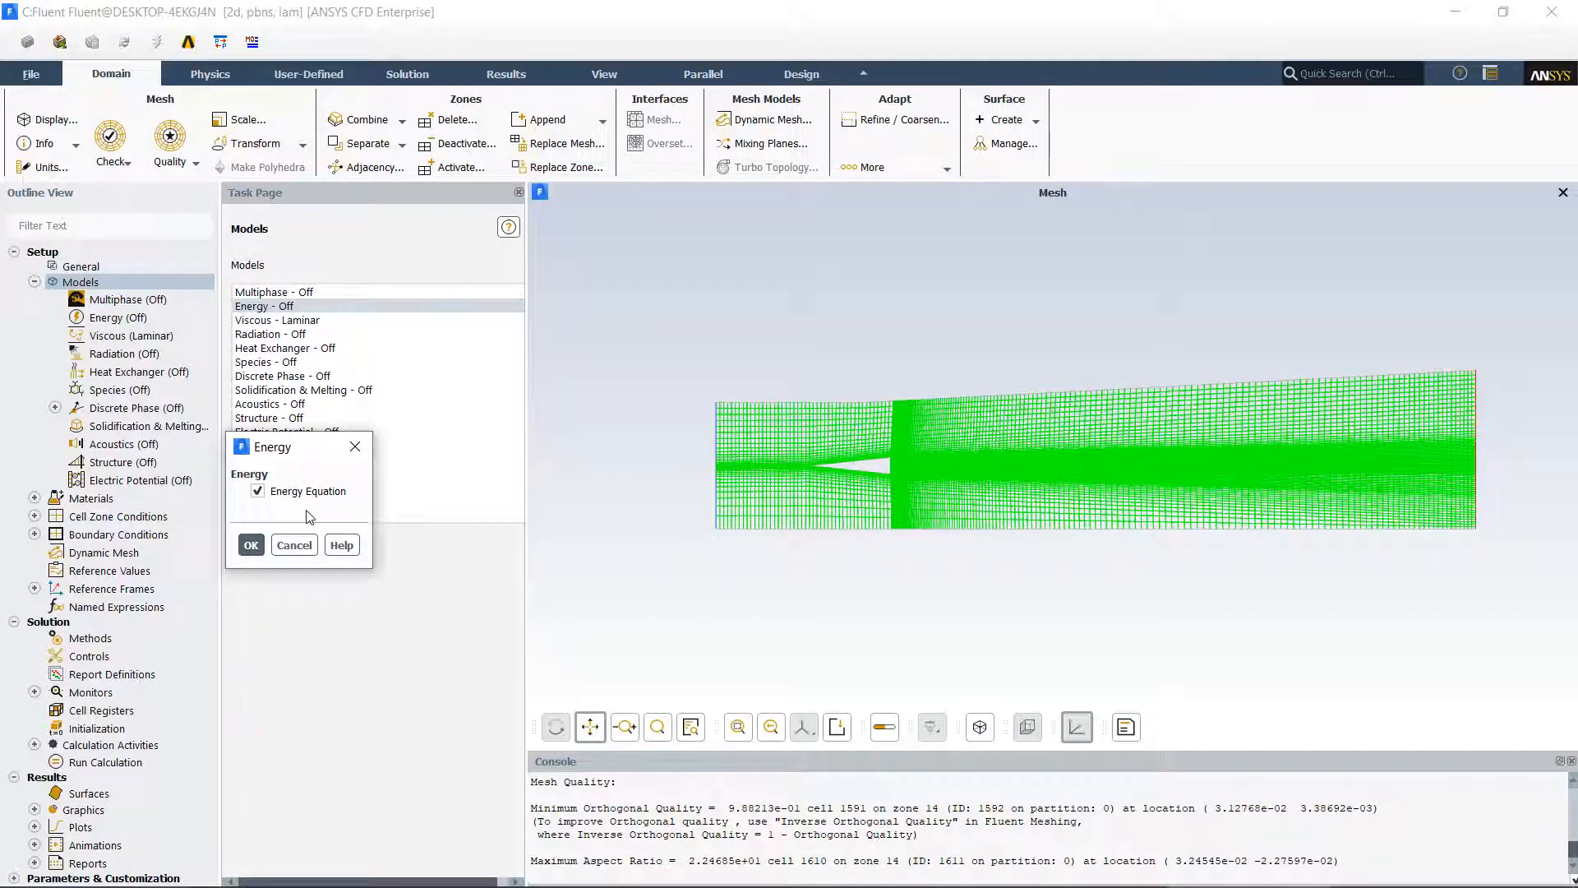
click(251, 549)
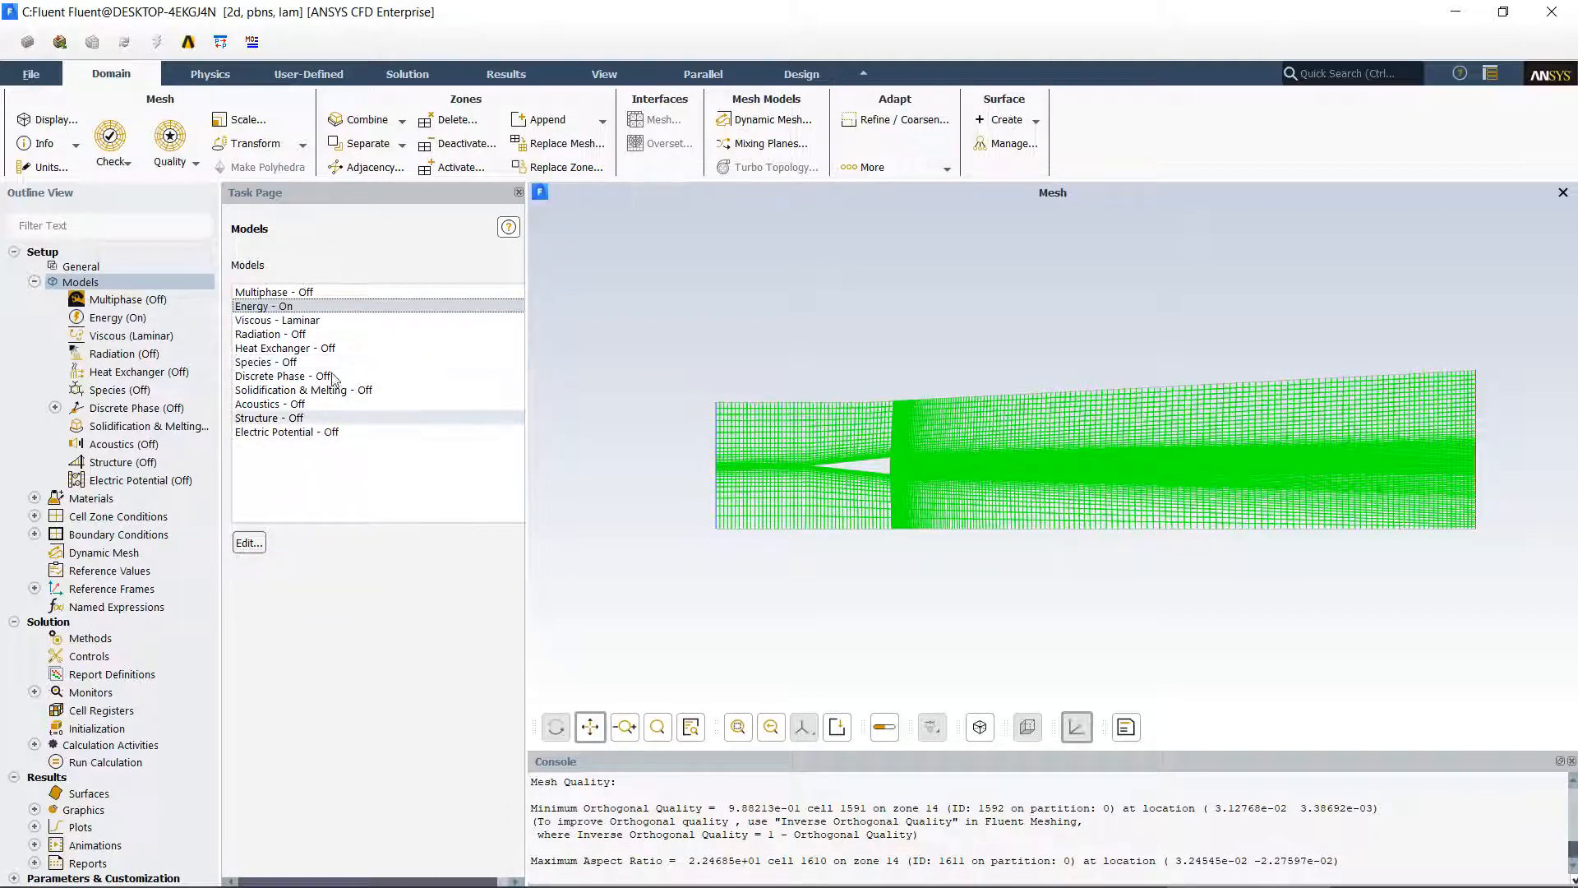
Set the viscous model to Standard k-epsilon (2 eqn) with Standard Wall Functions.
double_click(263, 321)
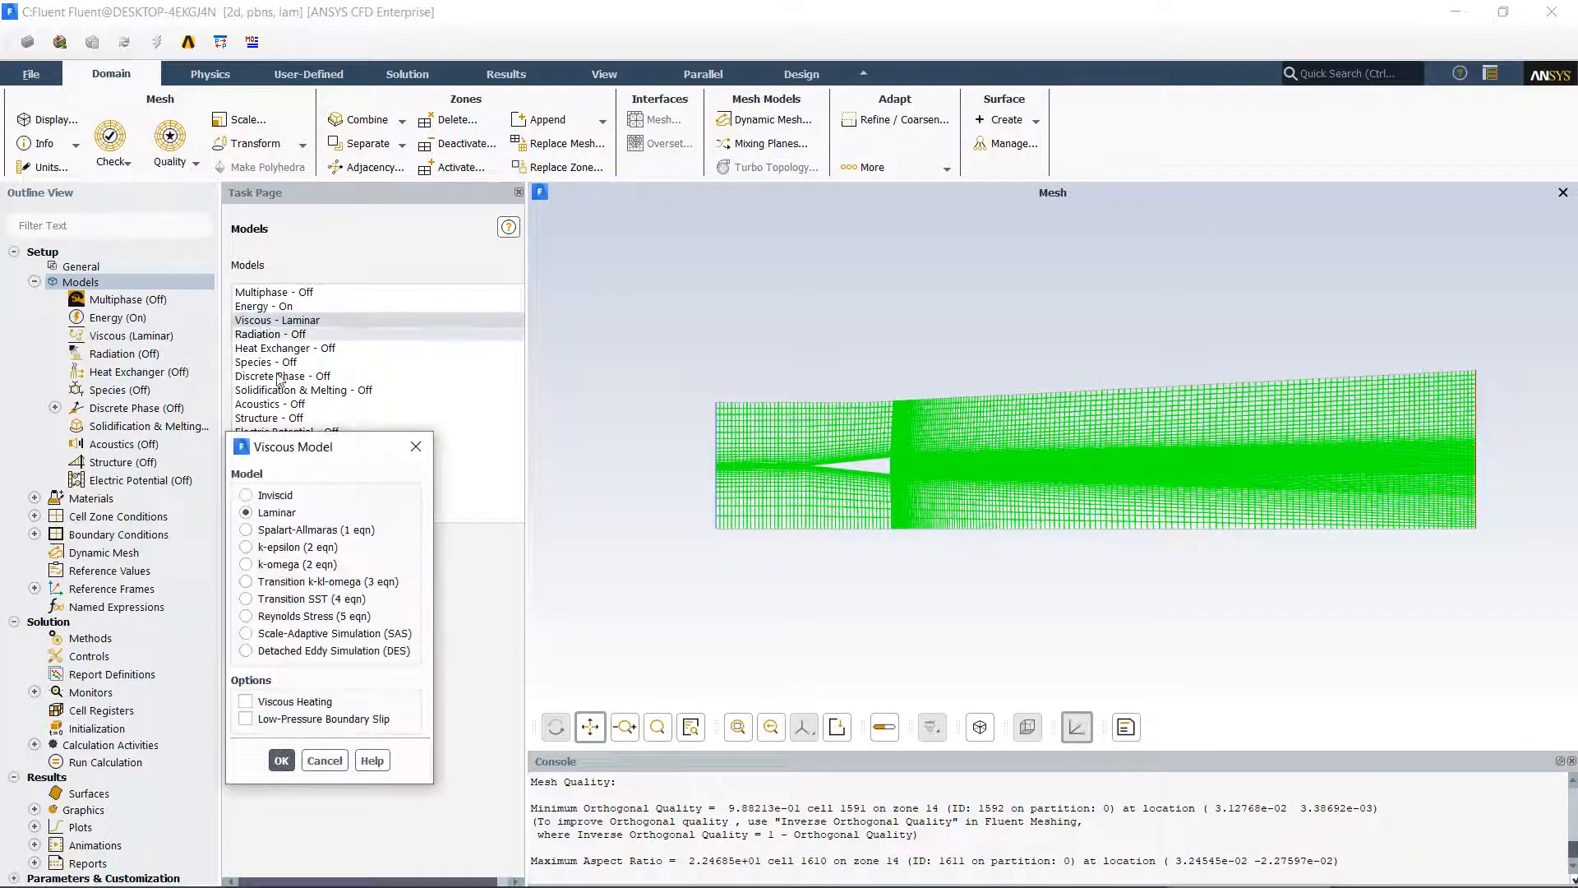
drag(343, 457, 701, 273)
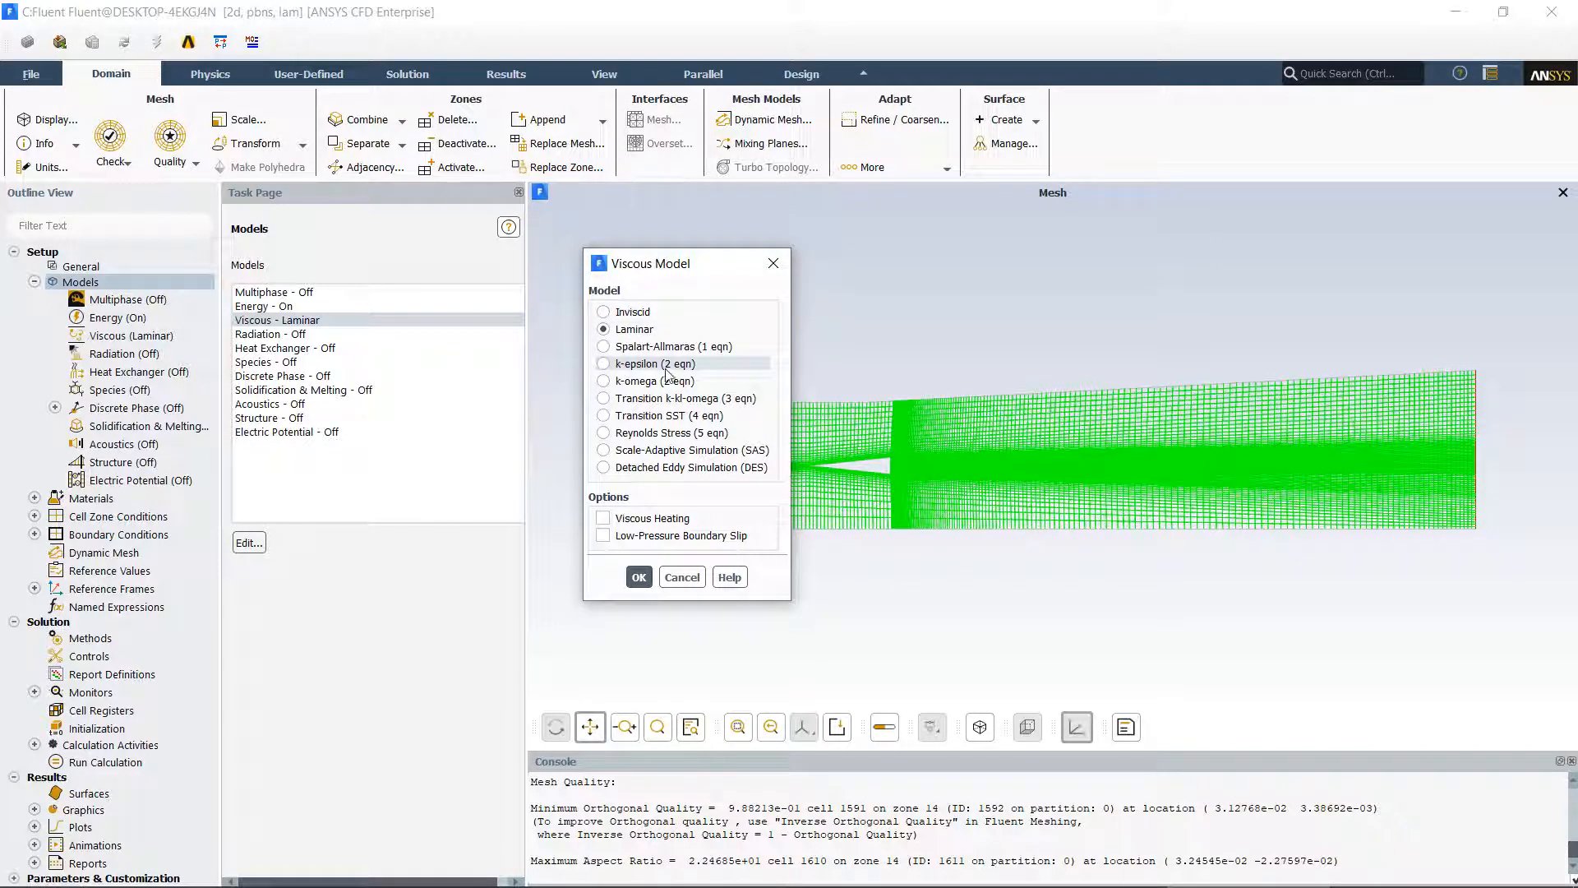
click(603, 365)
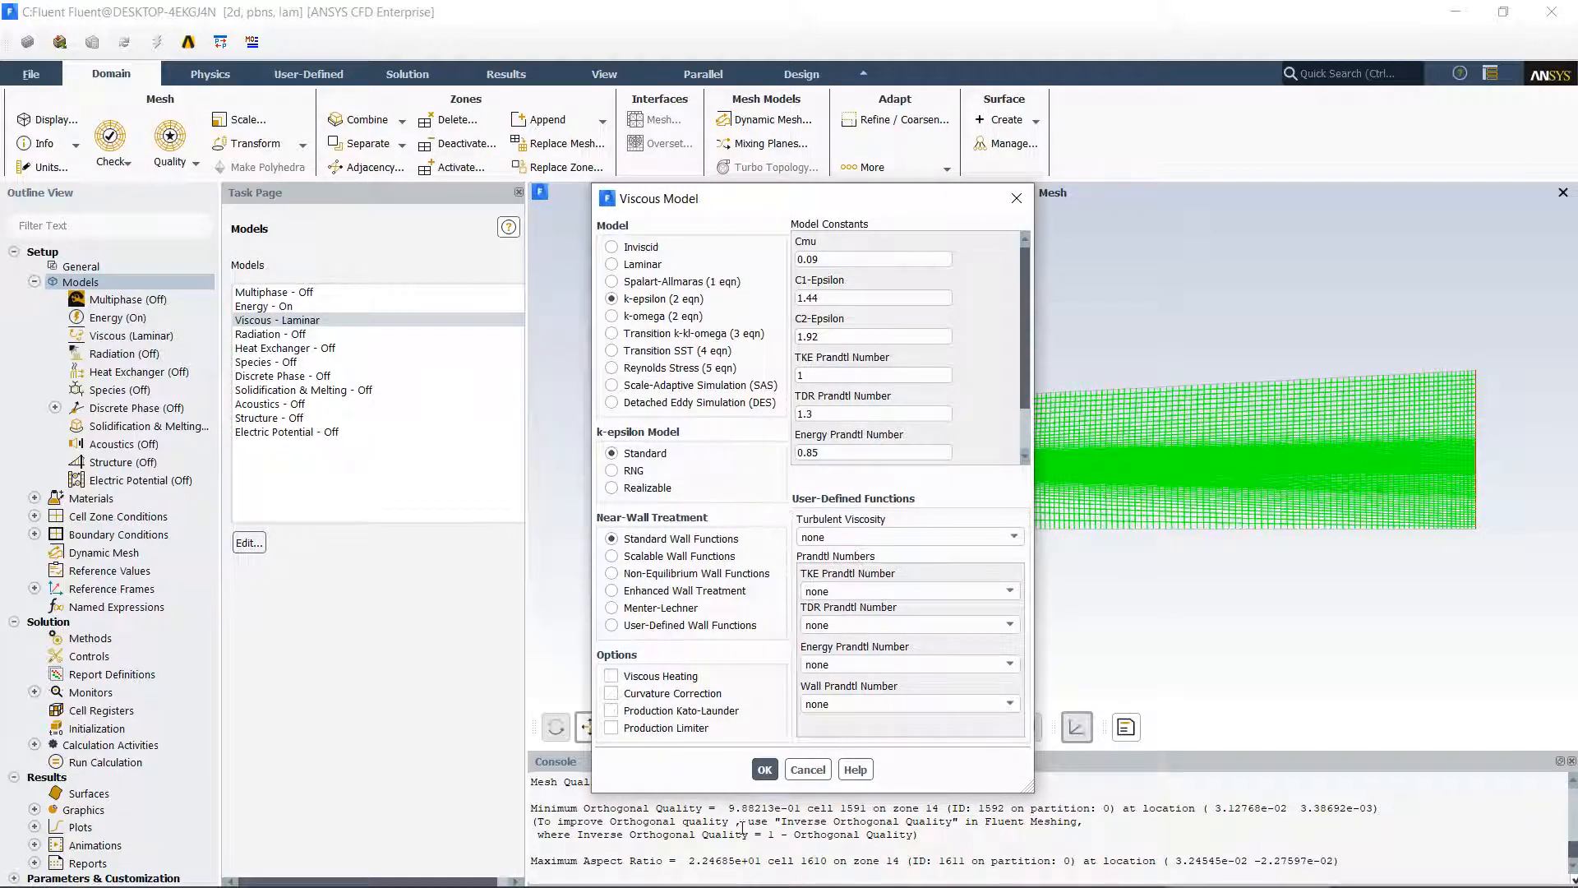
click(764, 769)
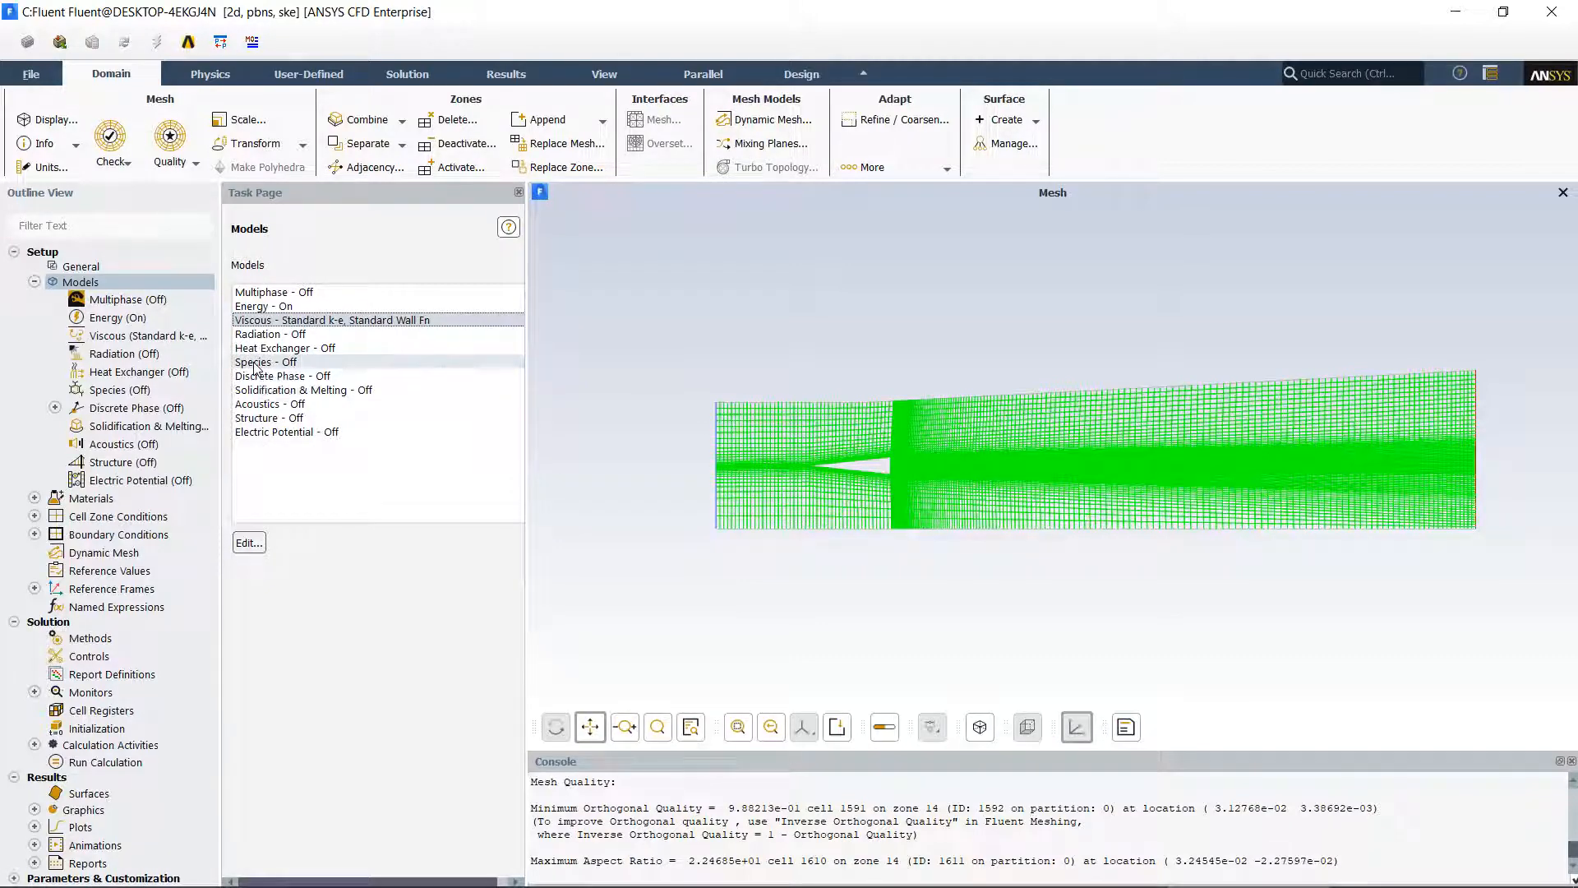
Enable the Species Transport model with hydrogen-air as the mixture material and acknowledge the resulting settings notice.
double_click(255, 362)
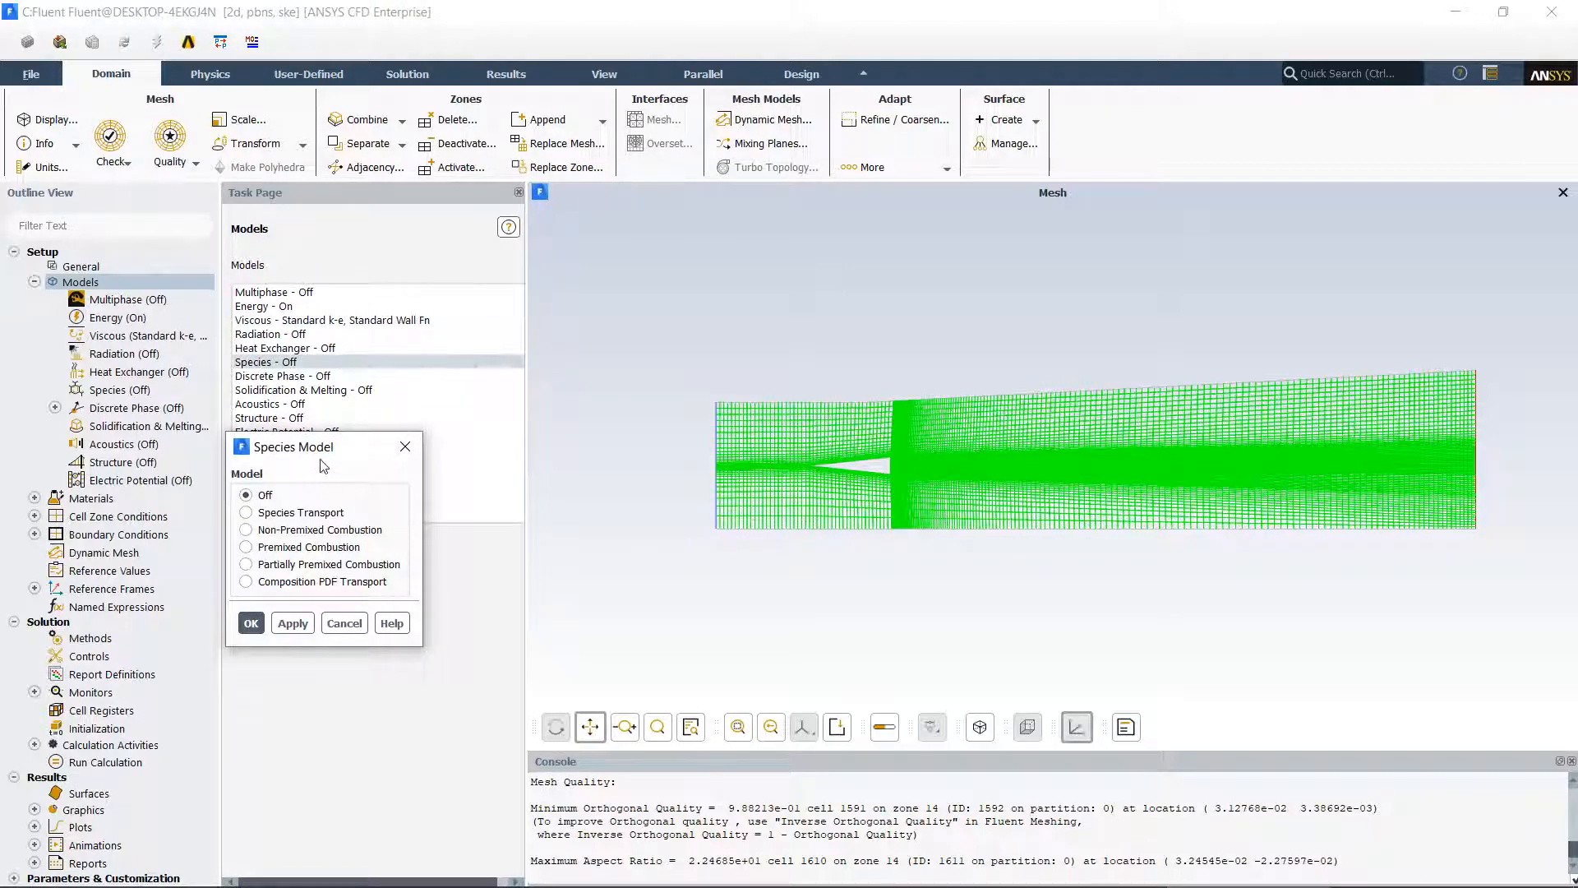
drag(334, 458, 550, 246)
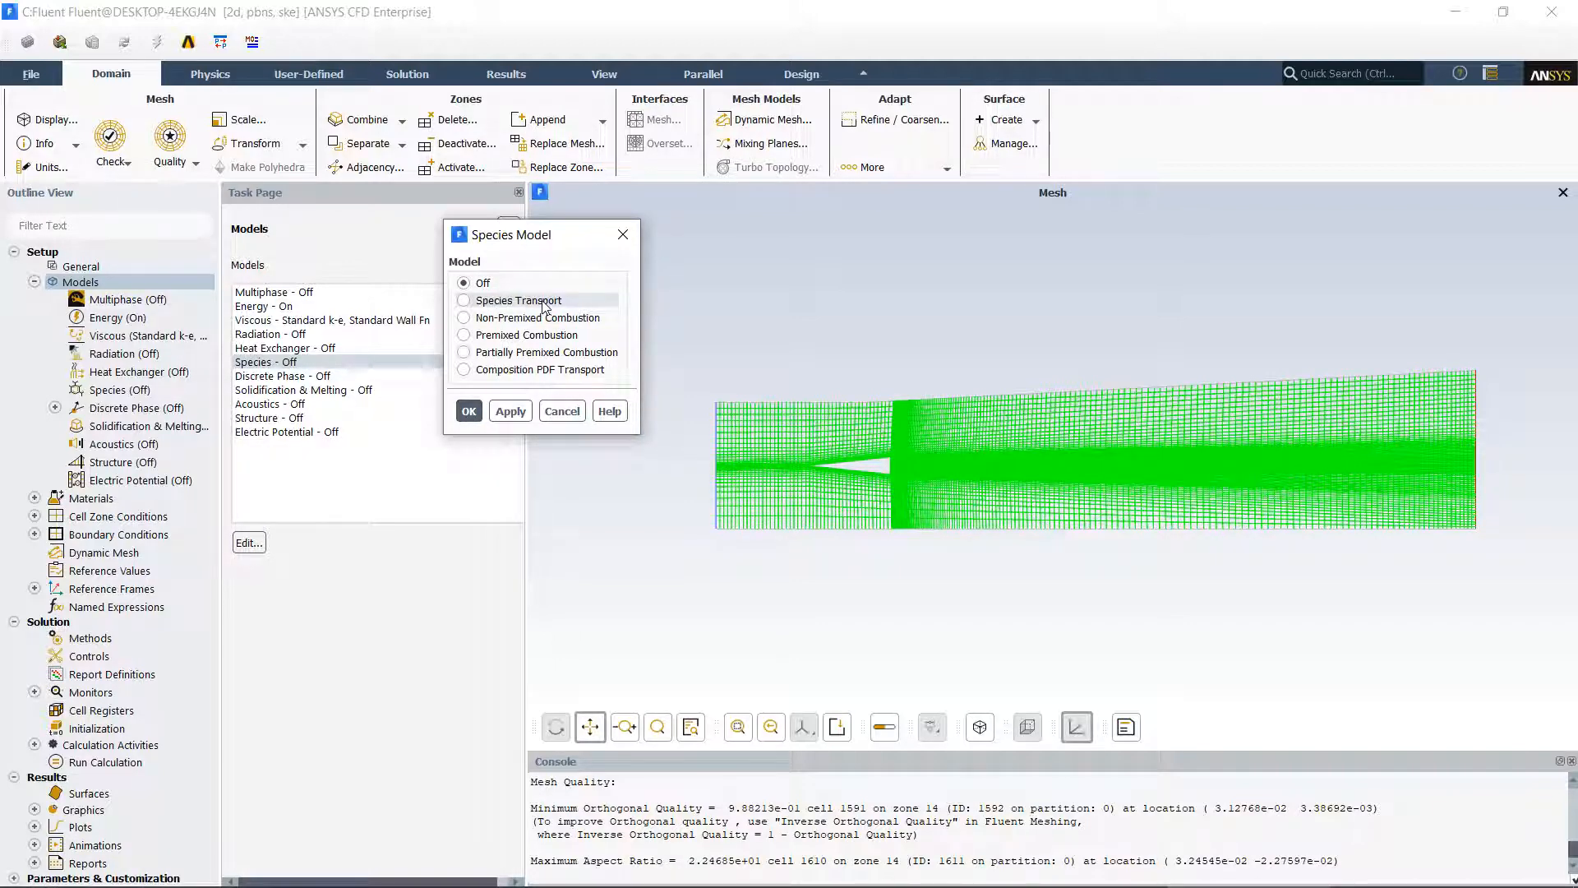
click(464, 301)
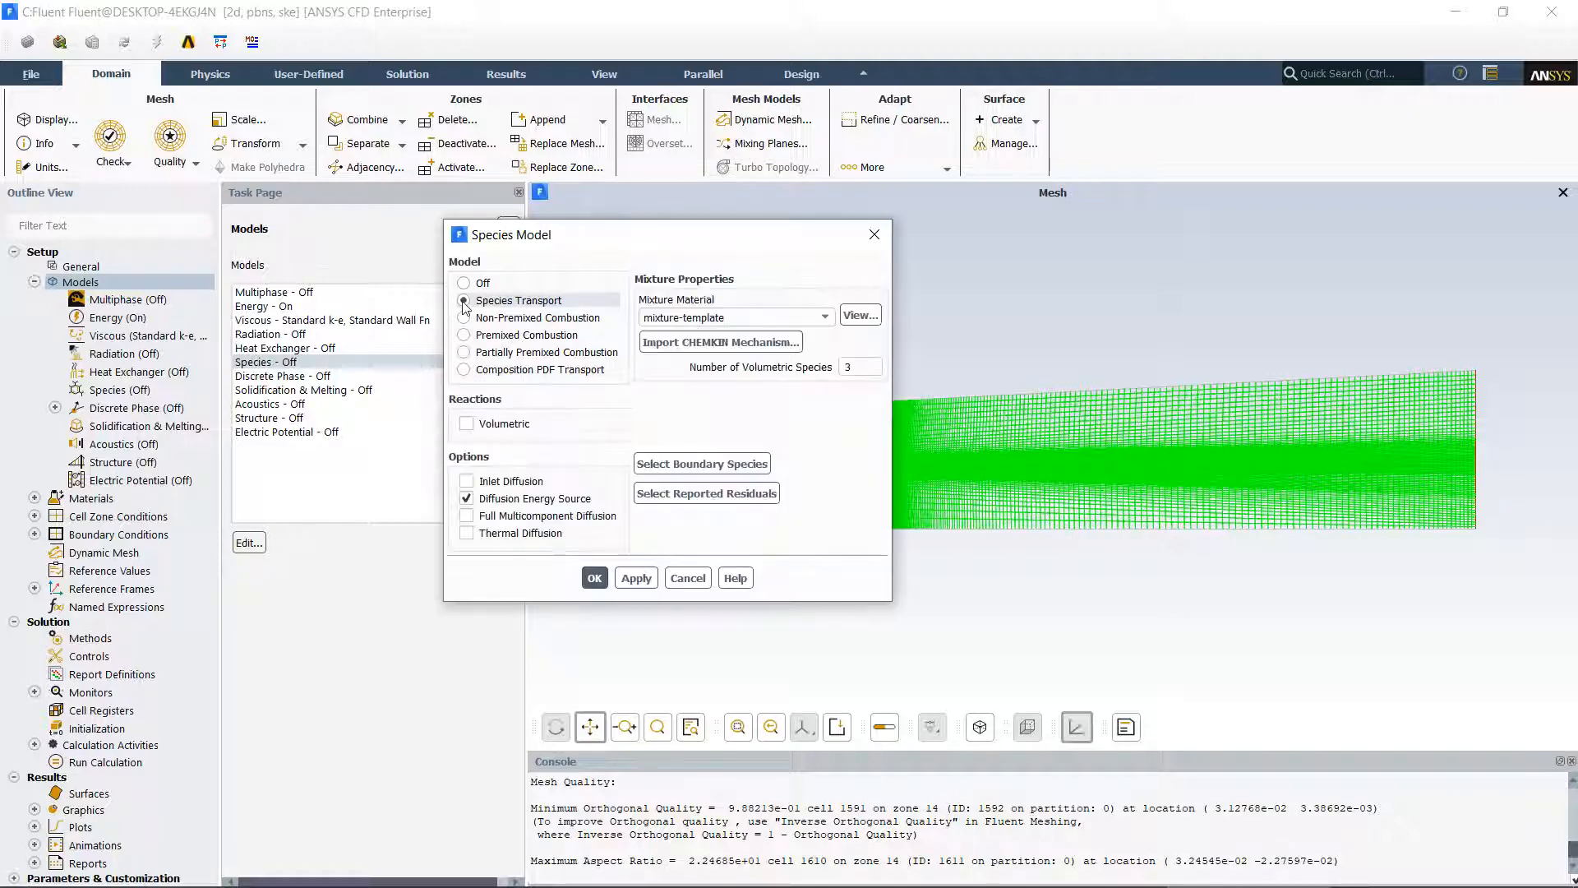
drag(655, 243, 853, 240)
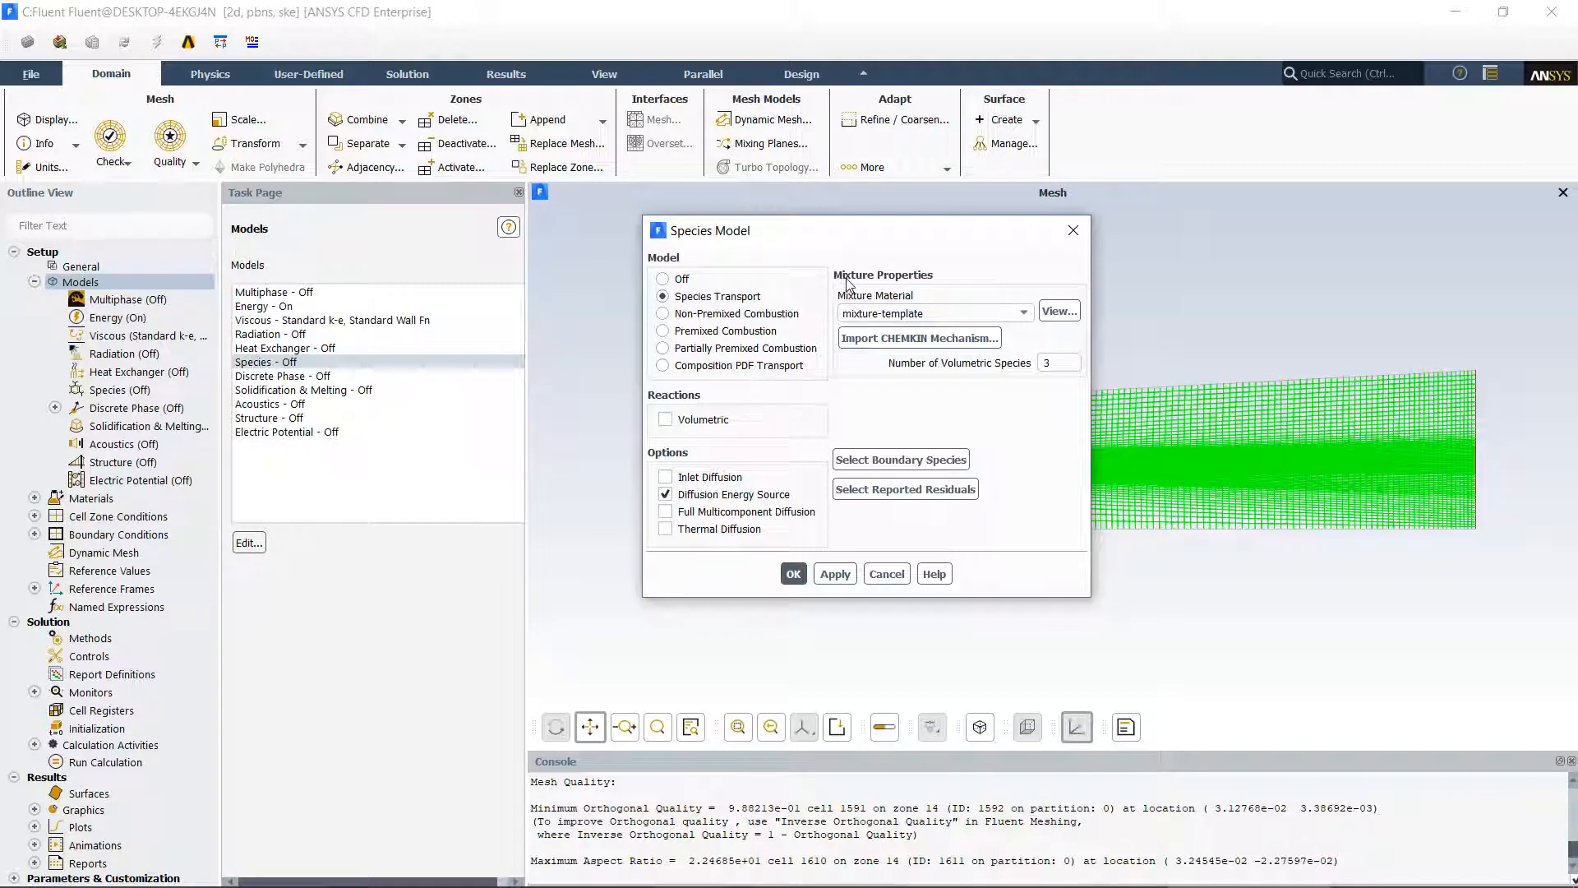
click(1023, 314)
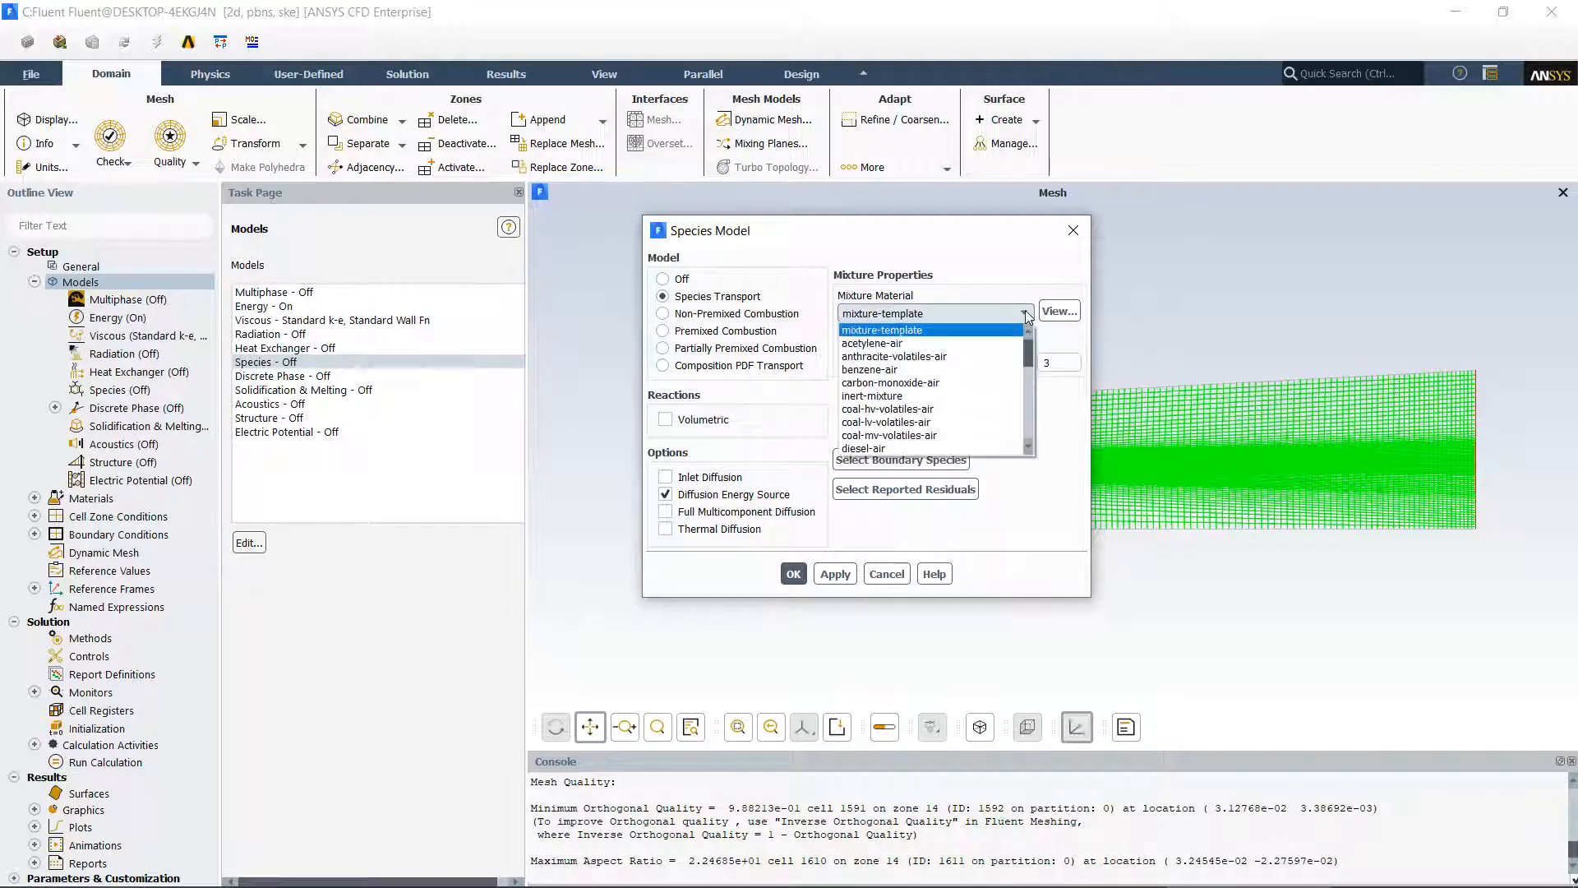
drag(1028, 367, 1032, 393)
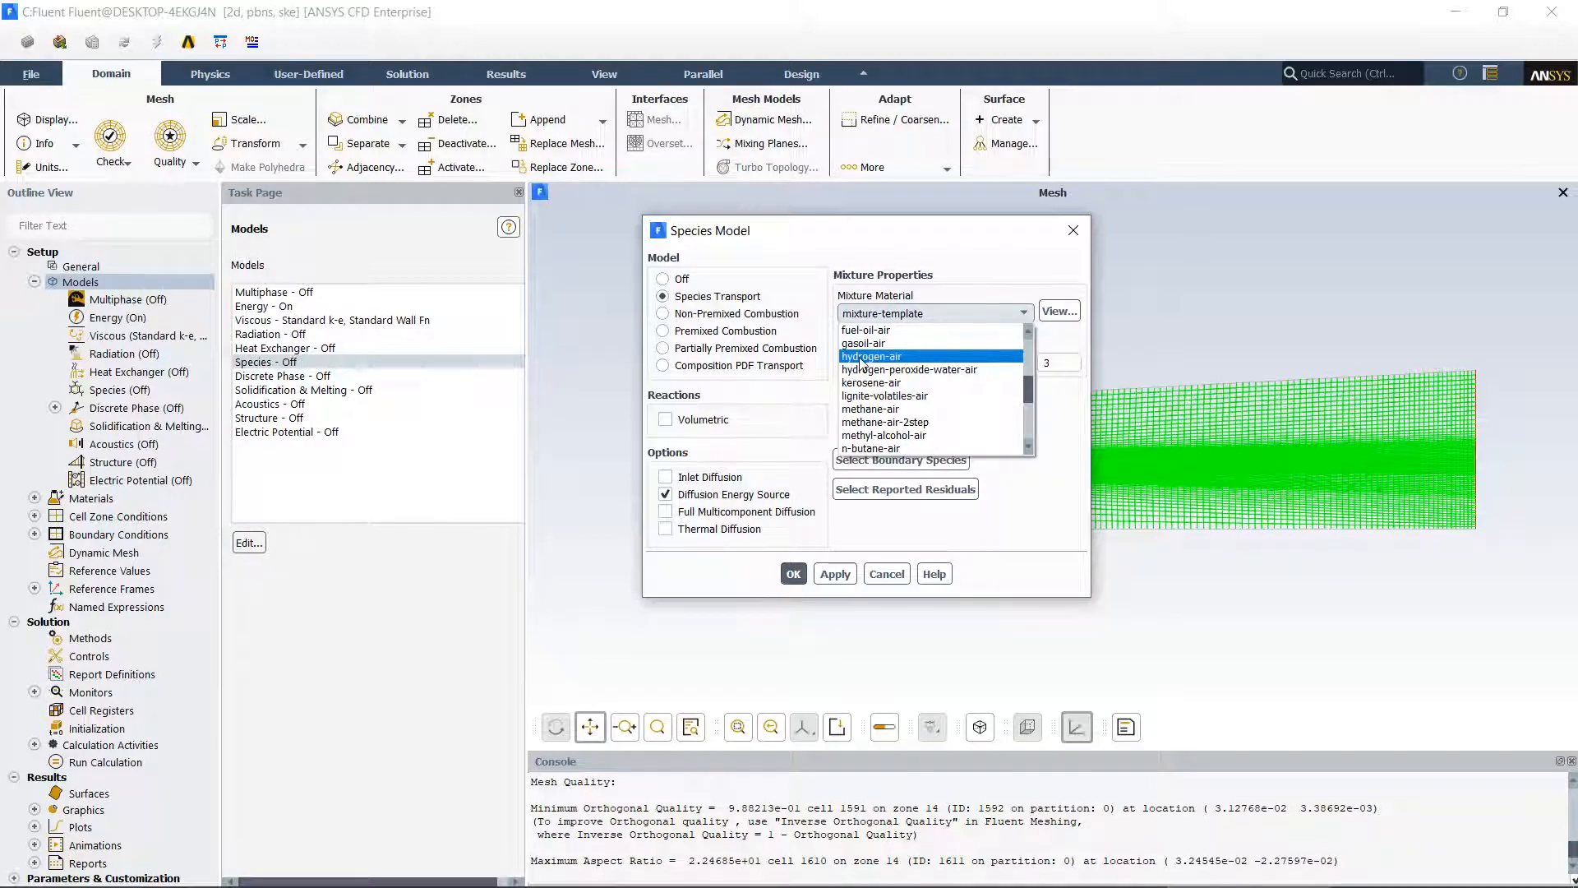
click(861, 358)
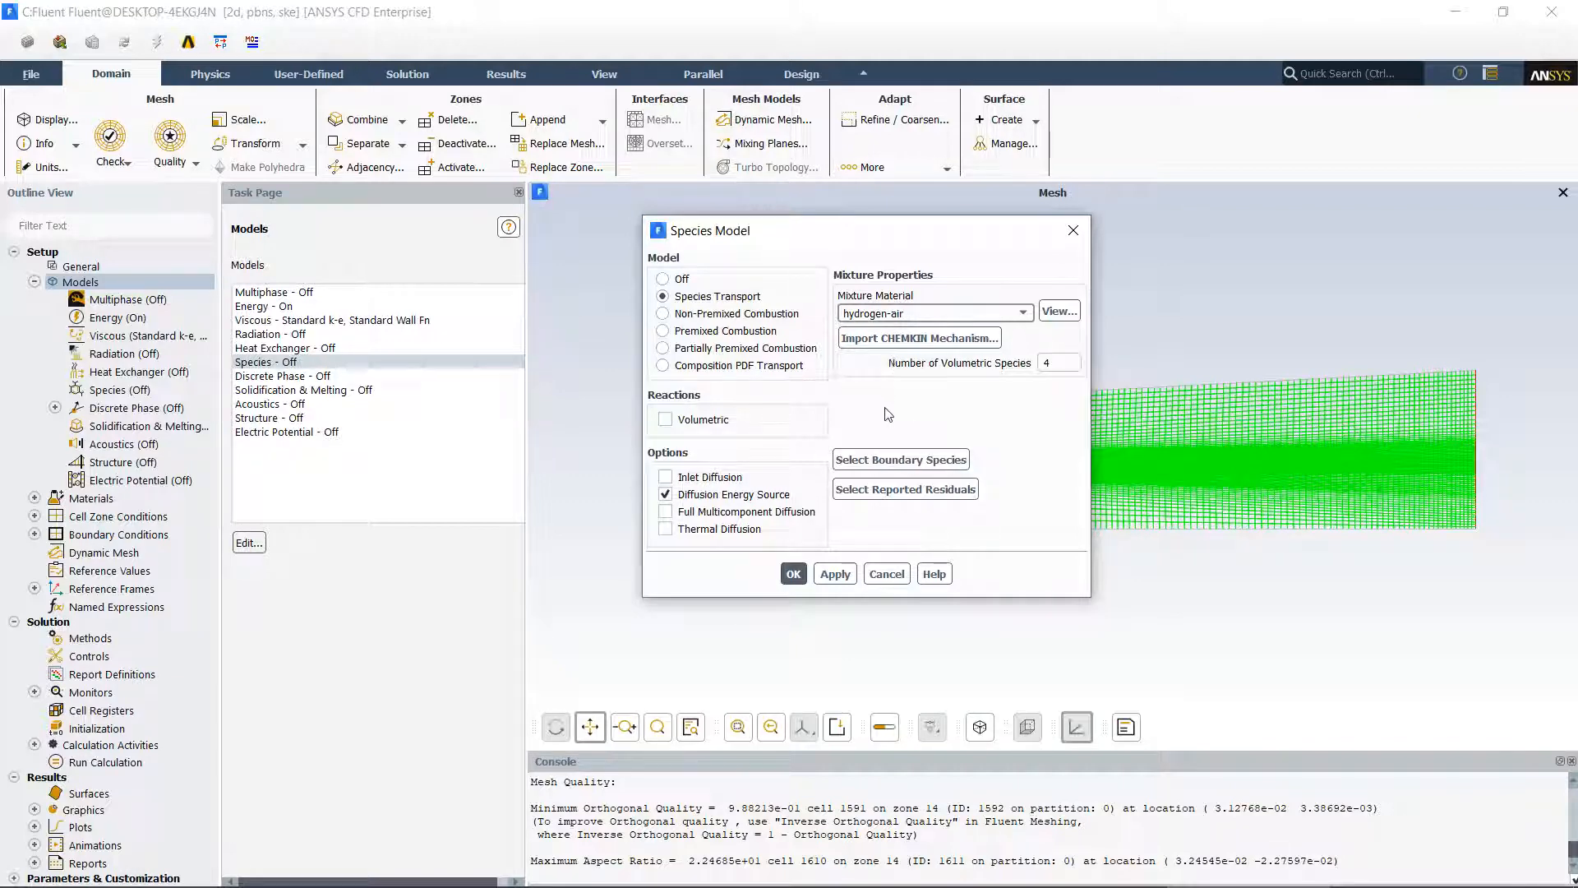
click(793, 574)
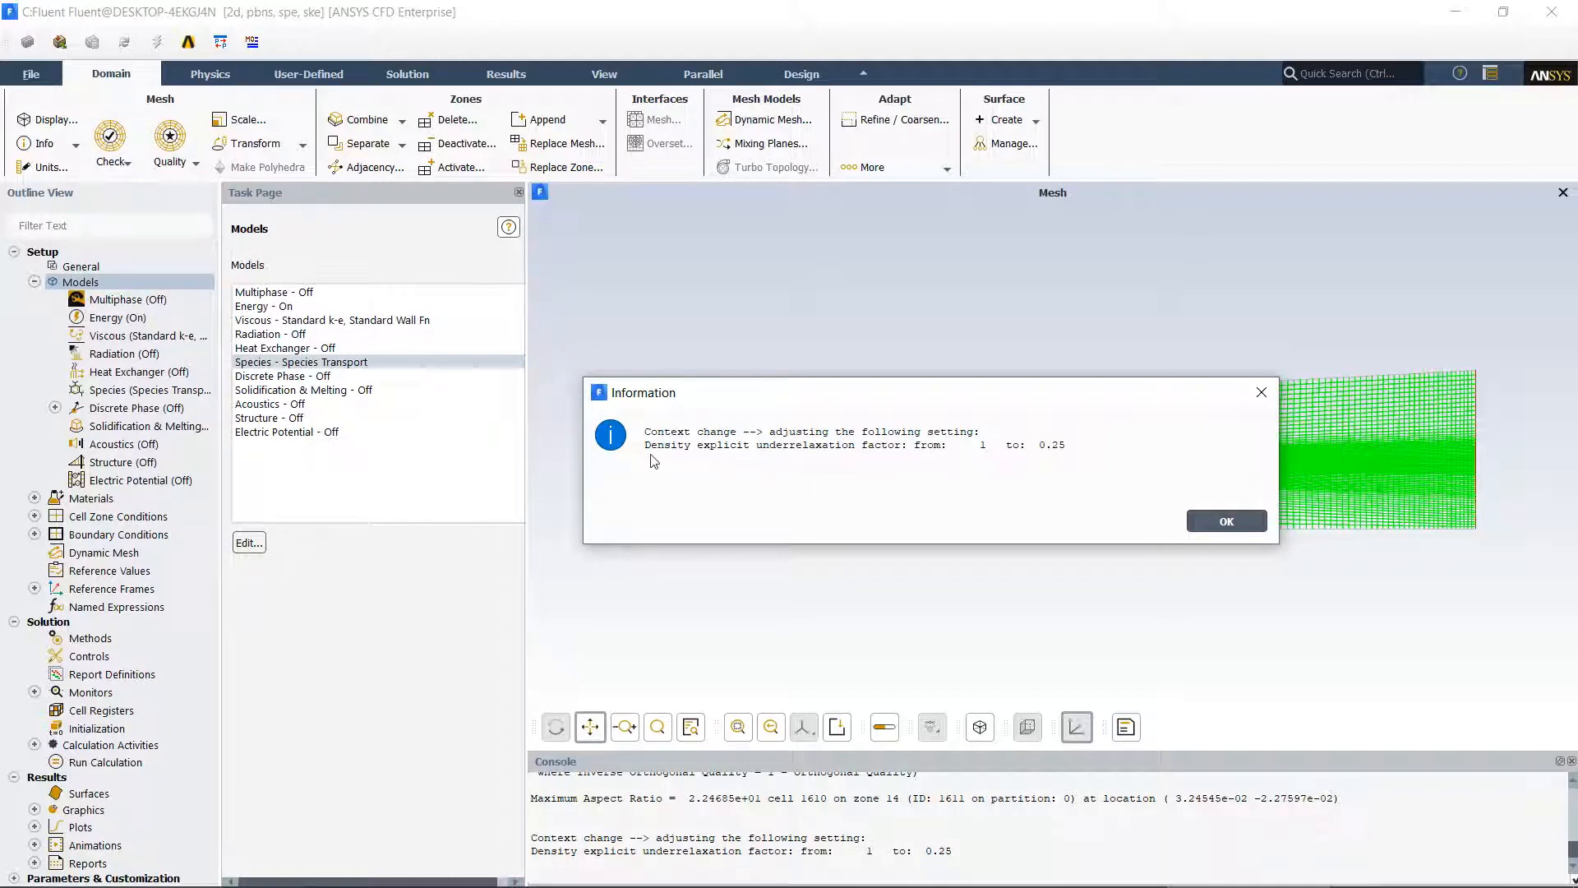
click(1224, 522)
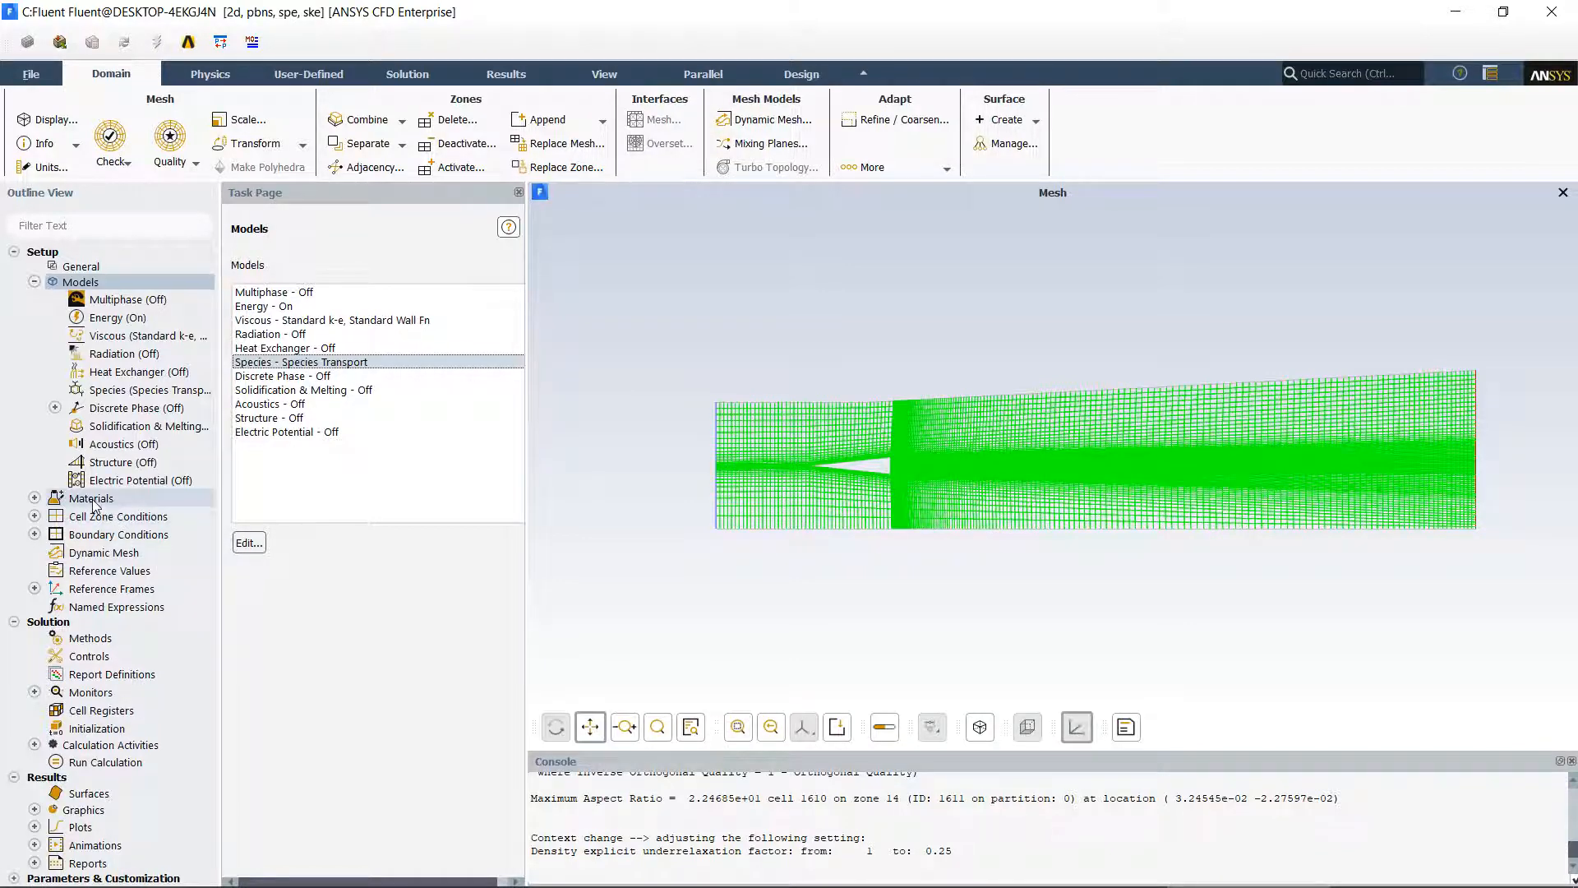
Open the hydrogen-air mixture material for editing, then review and accept its list of mixture species.
click(34, 498)
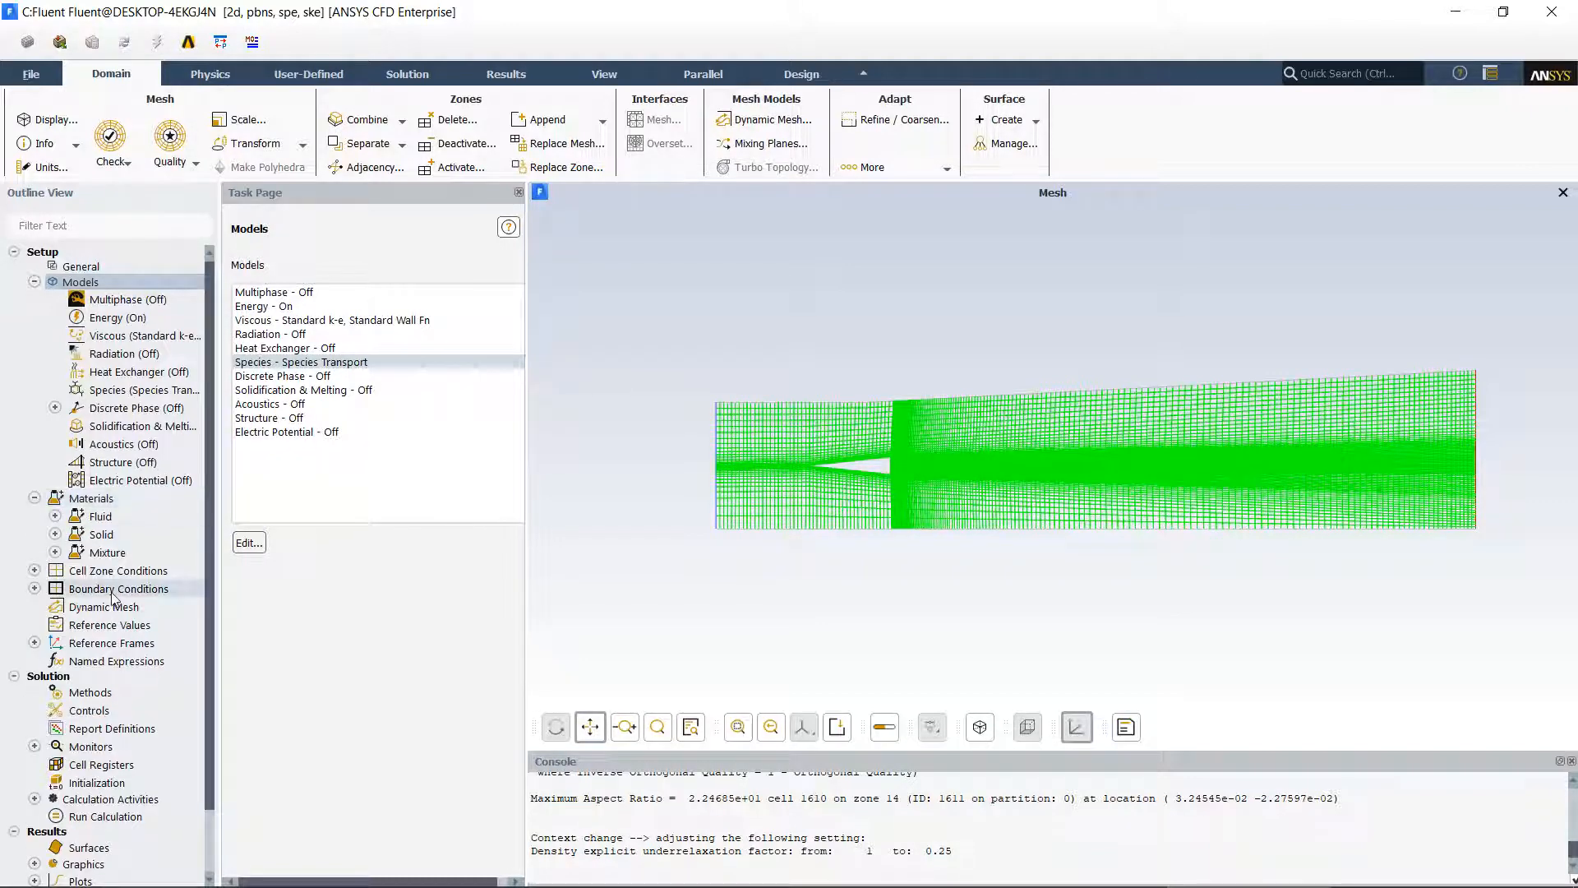
click(55, 552)
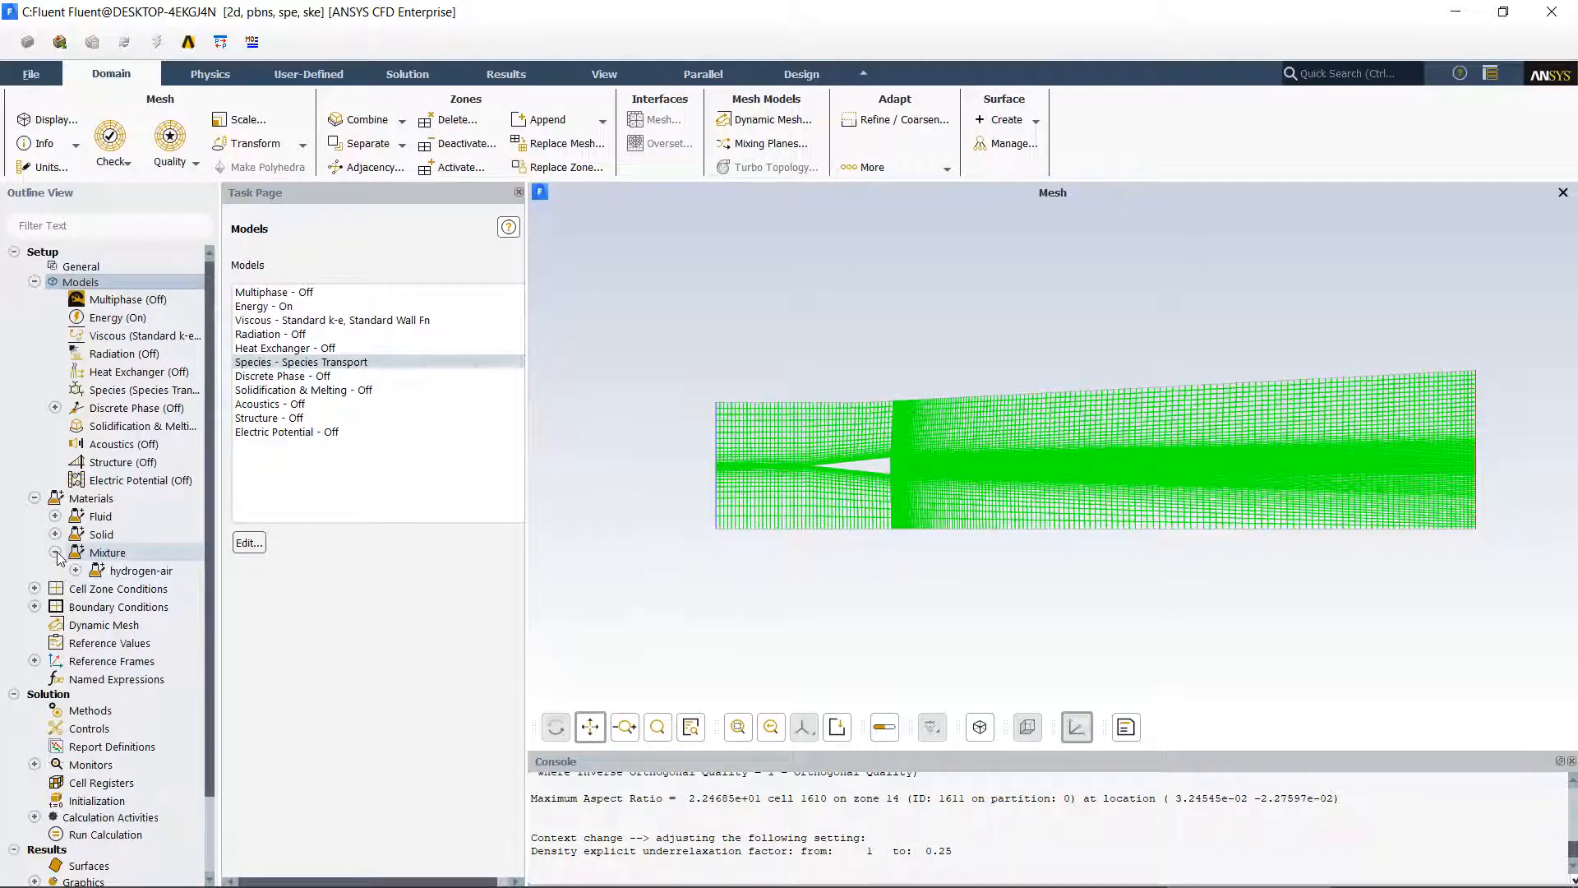
double_click(134, 573)
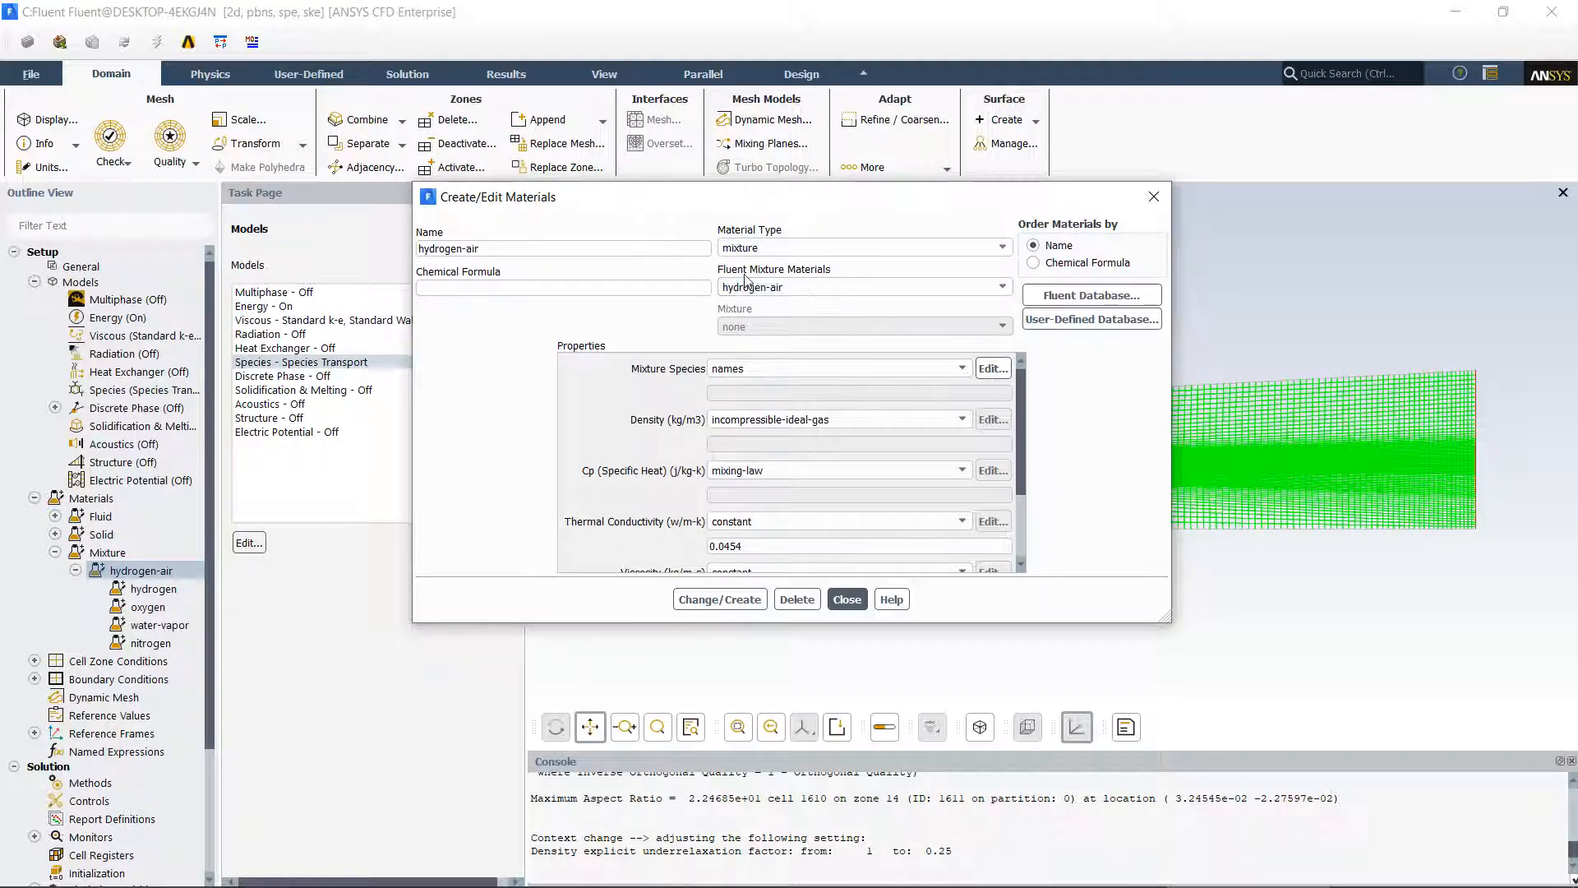
click(990, 369)
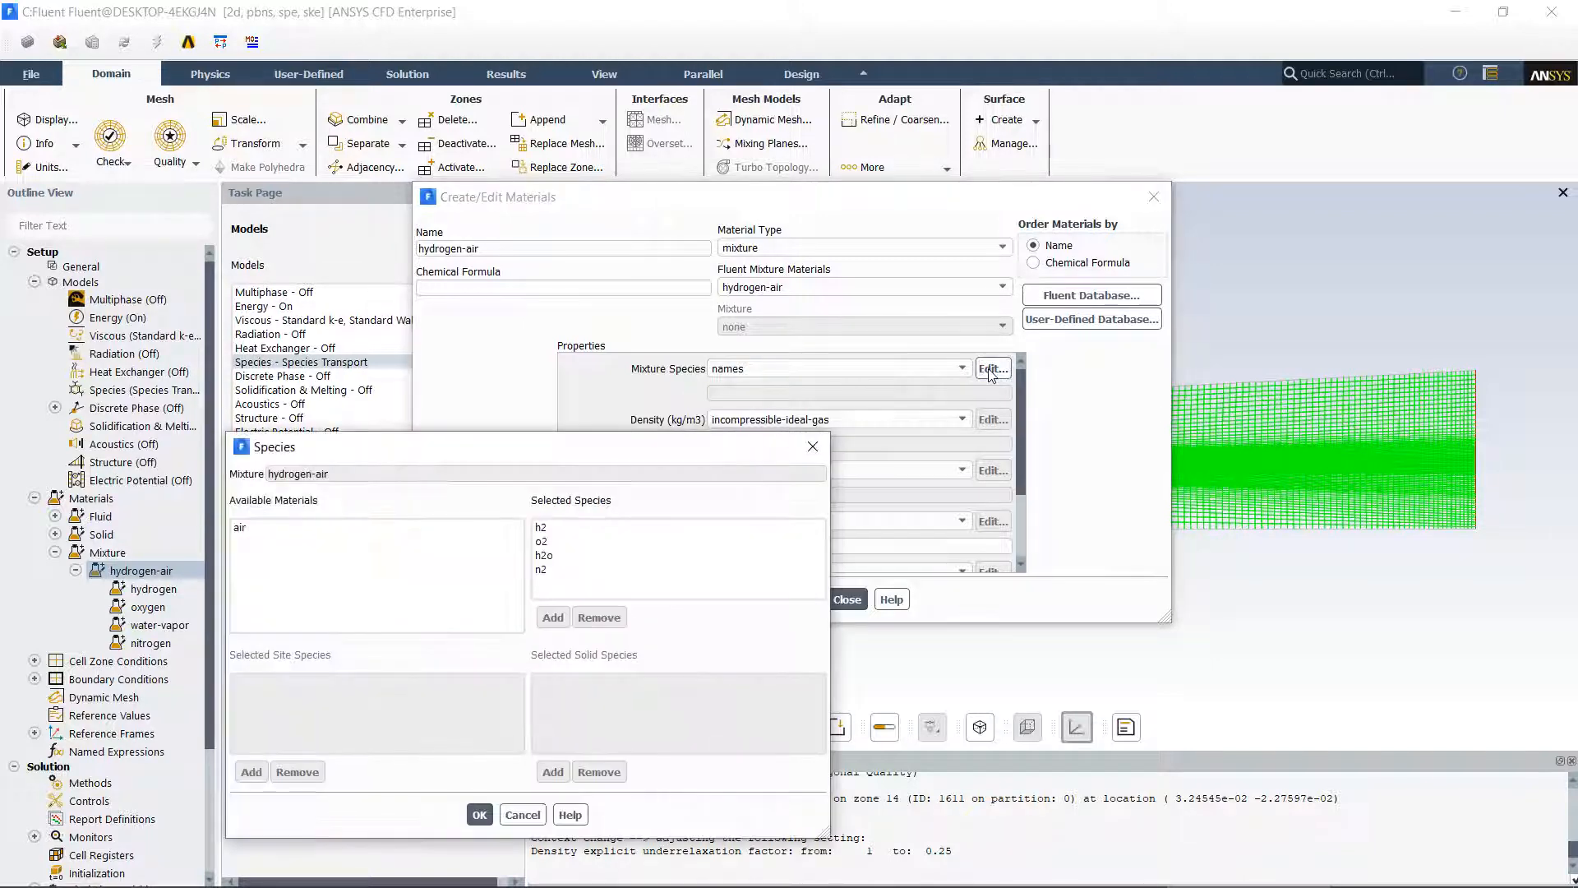
drag(583, 452, 925, 253)
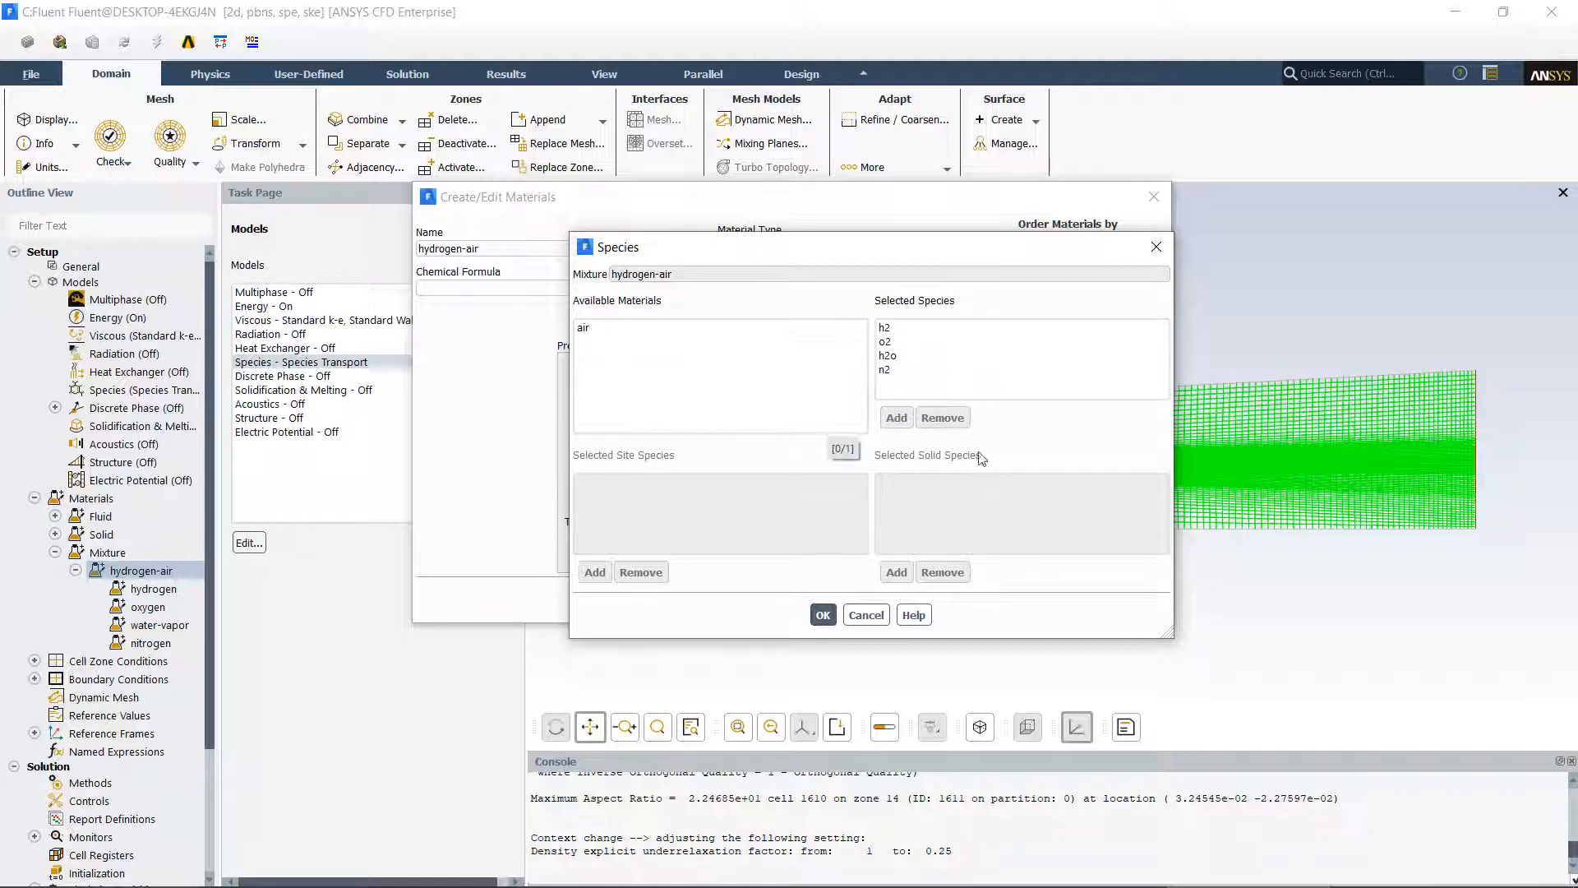
click(822, 615)
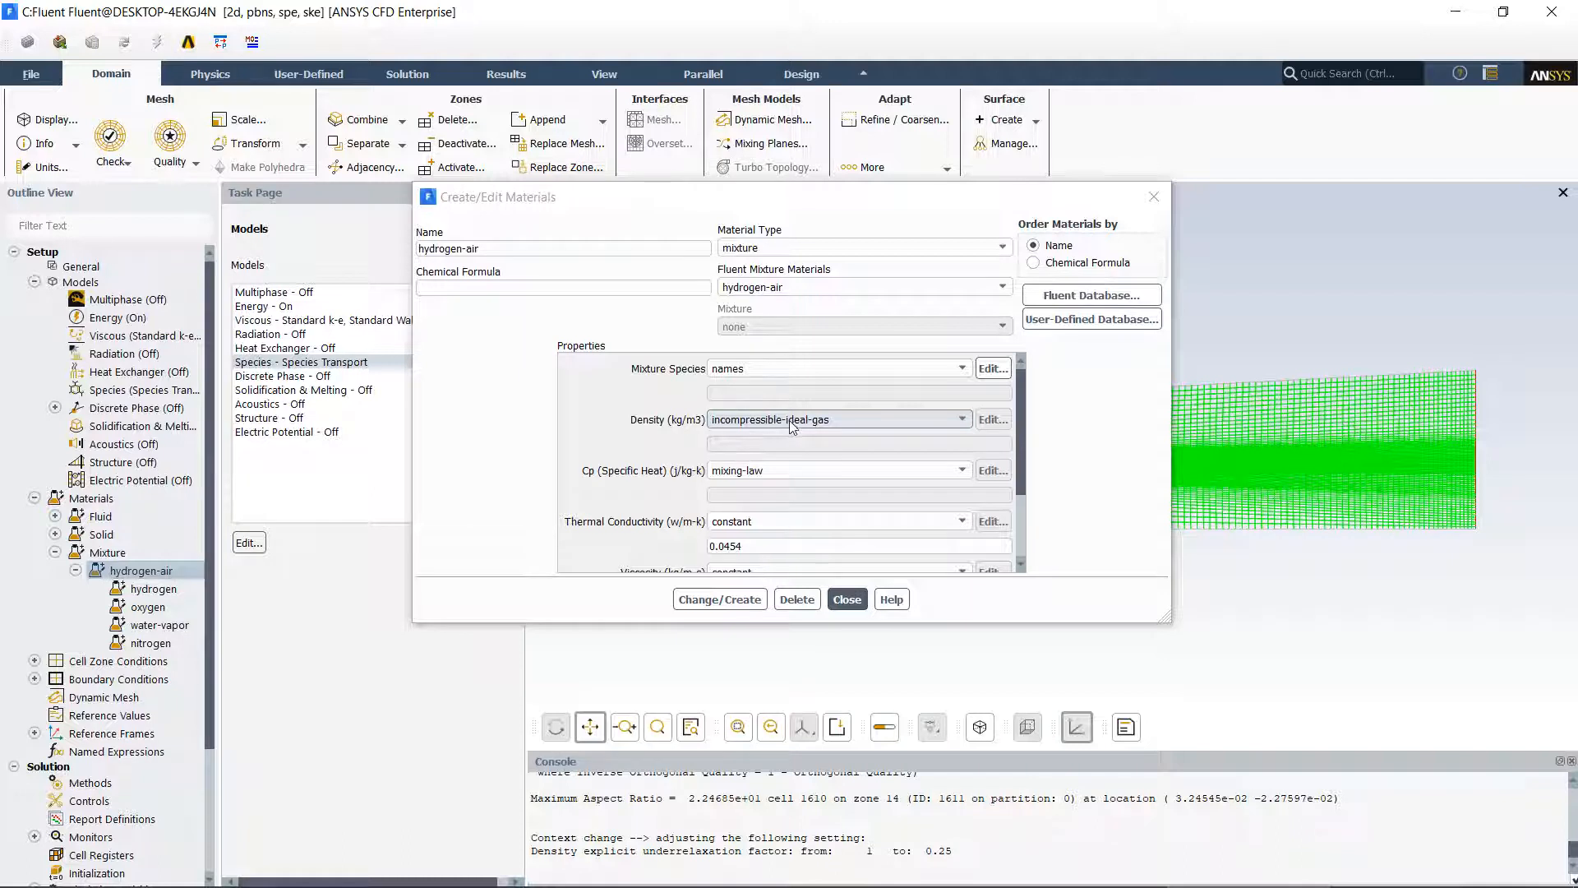
Set the hydrogen-air mixture's density to ideal-gas, apply the change, and close the material after reviewing its other properties.
click(962, 419)
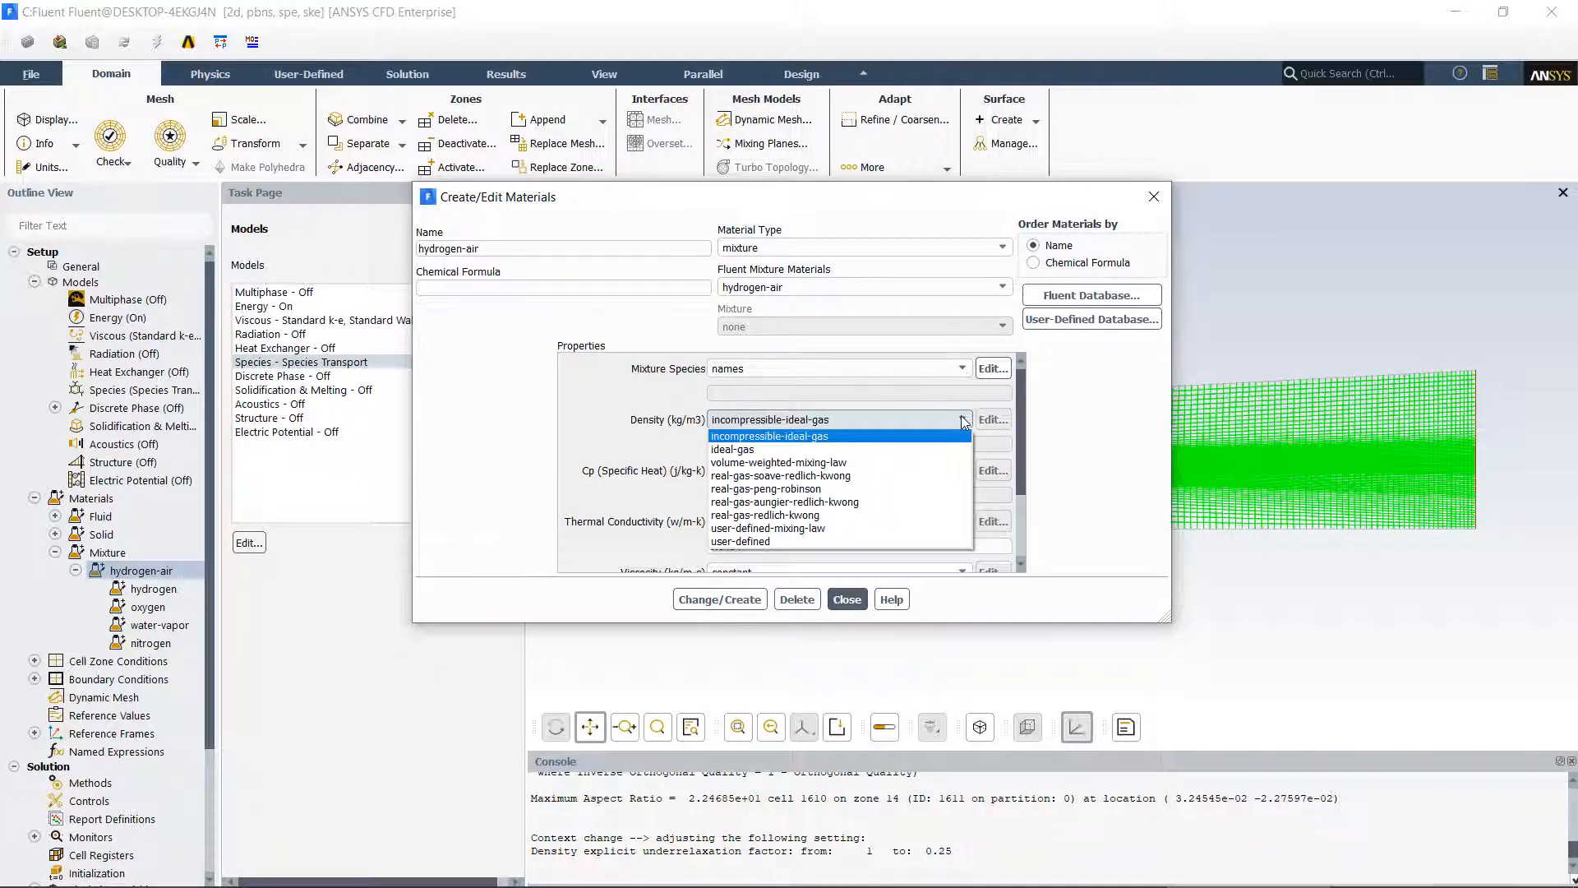
click(740, 450)
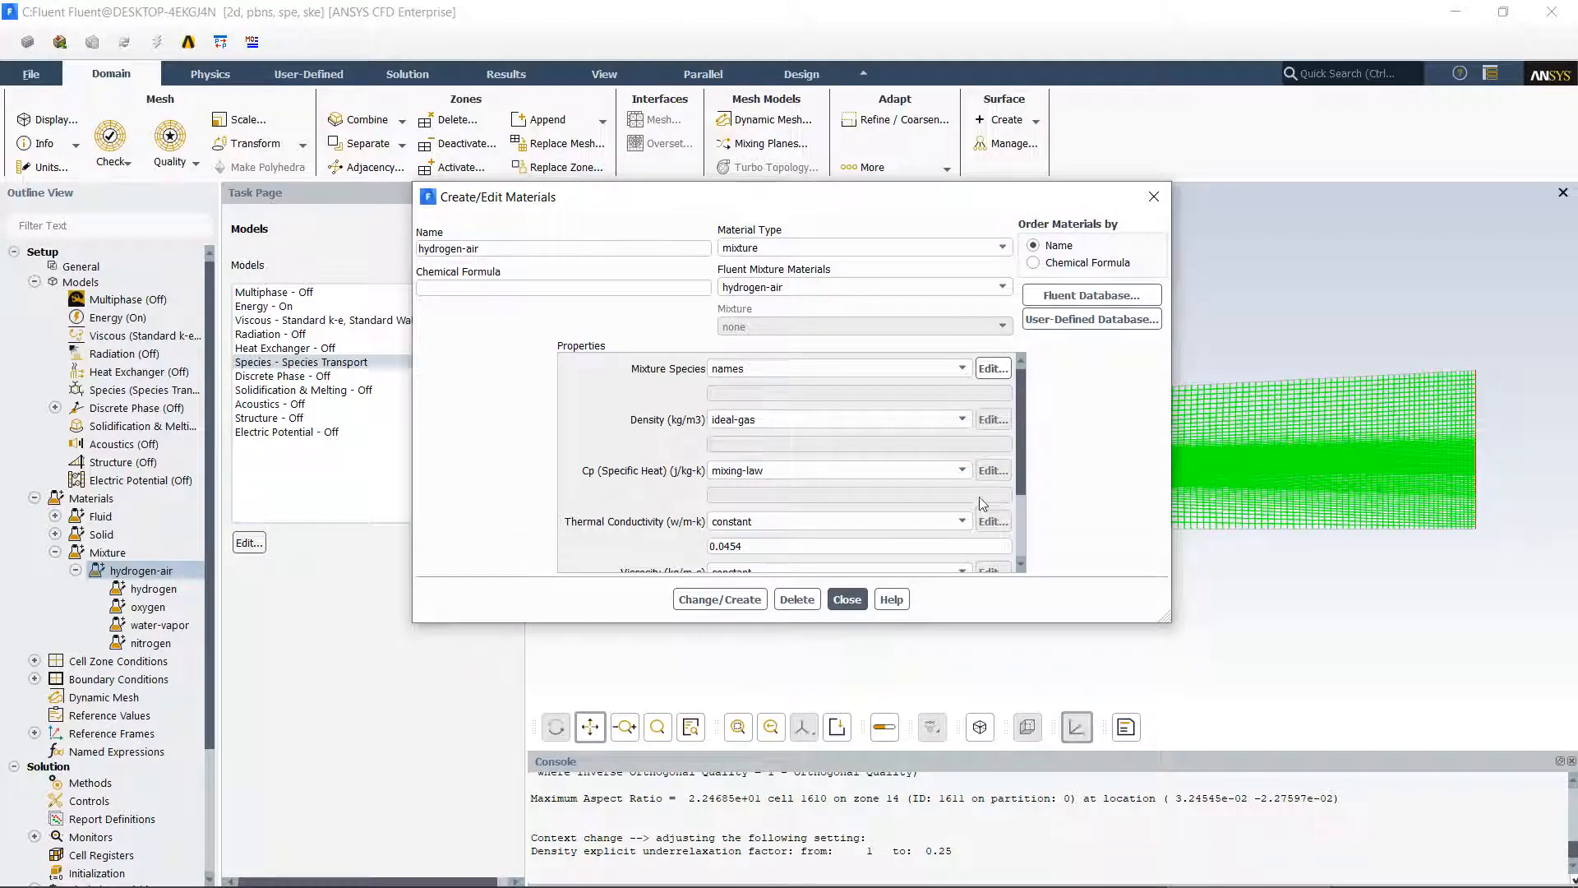
drag(1018, 450, 1013, 491)
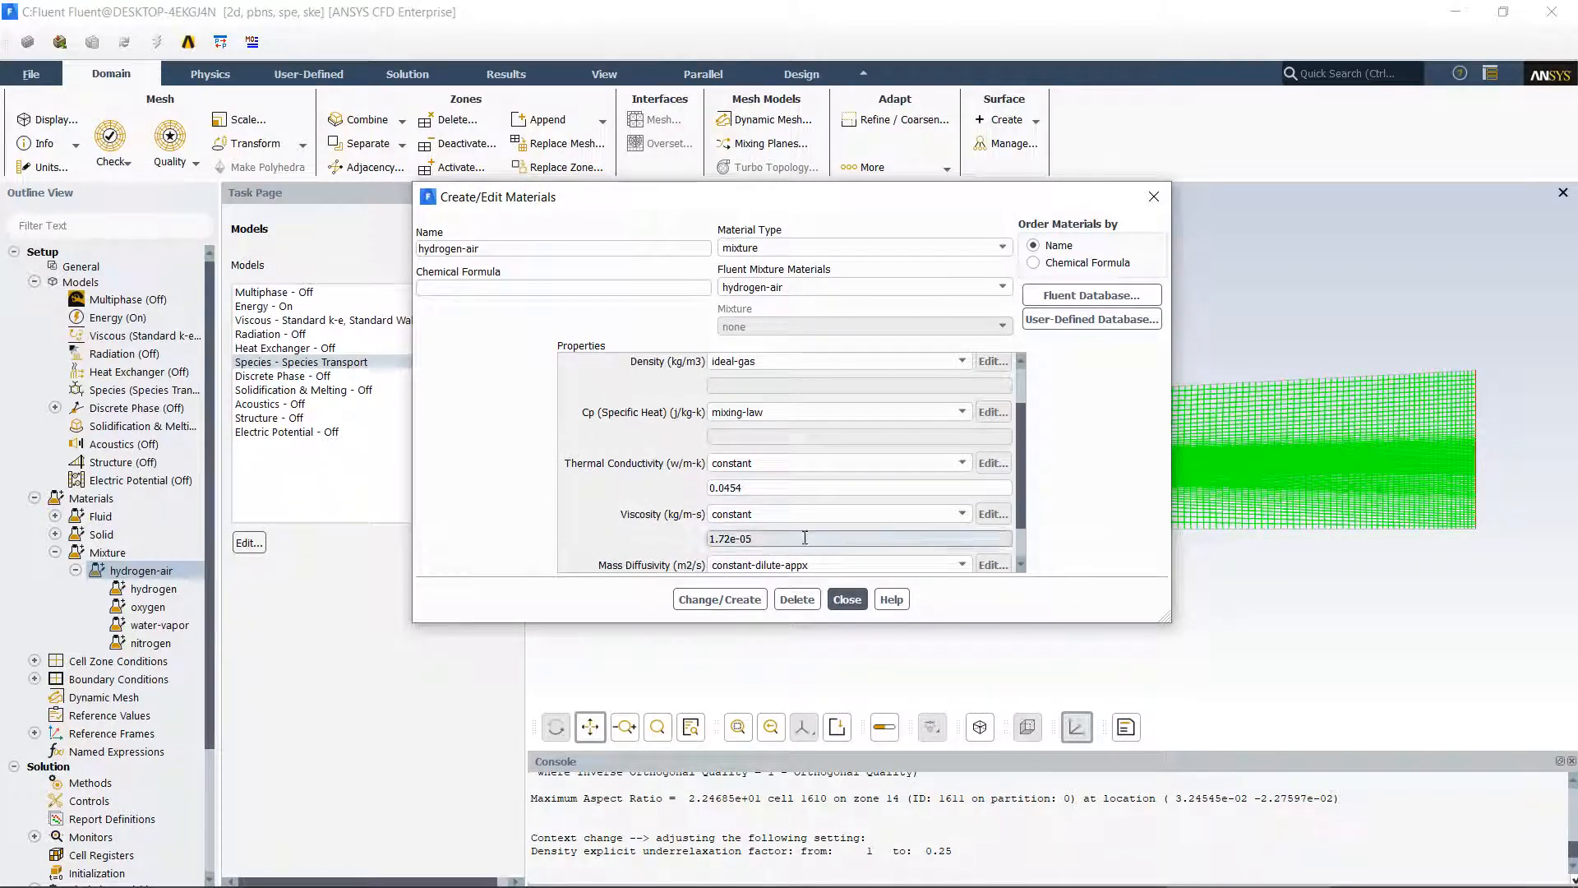
scroll(1019, 446, down, 1)
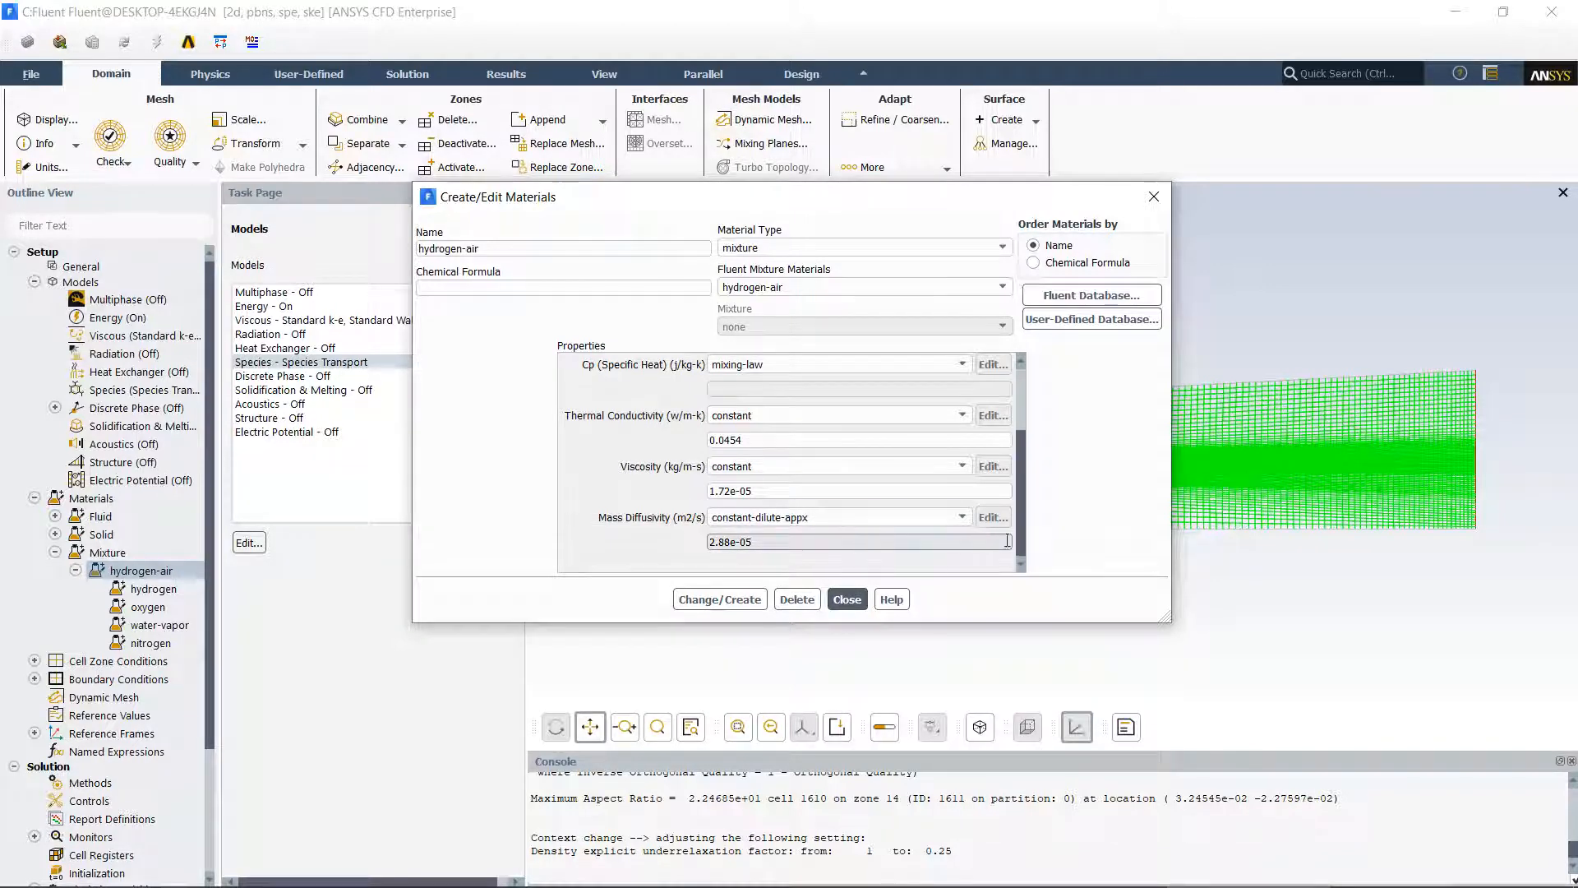
drag(1018, 501, 1024, 426)
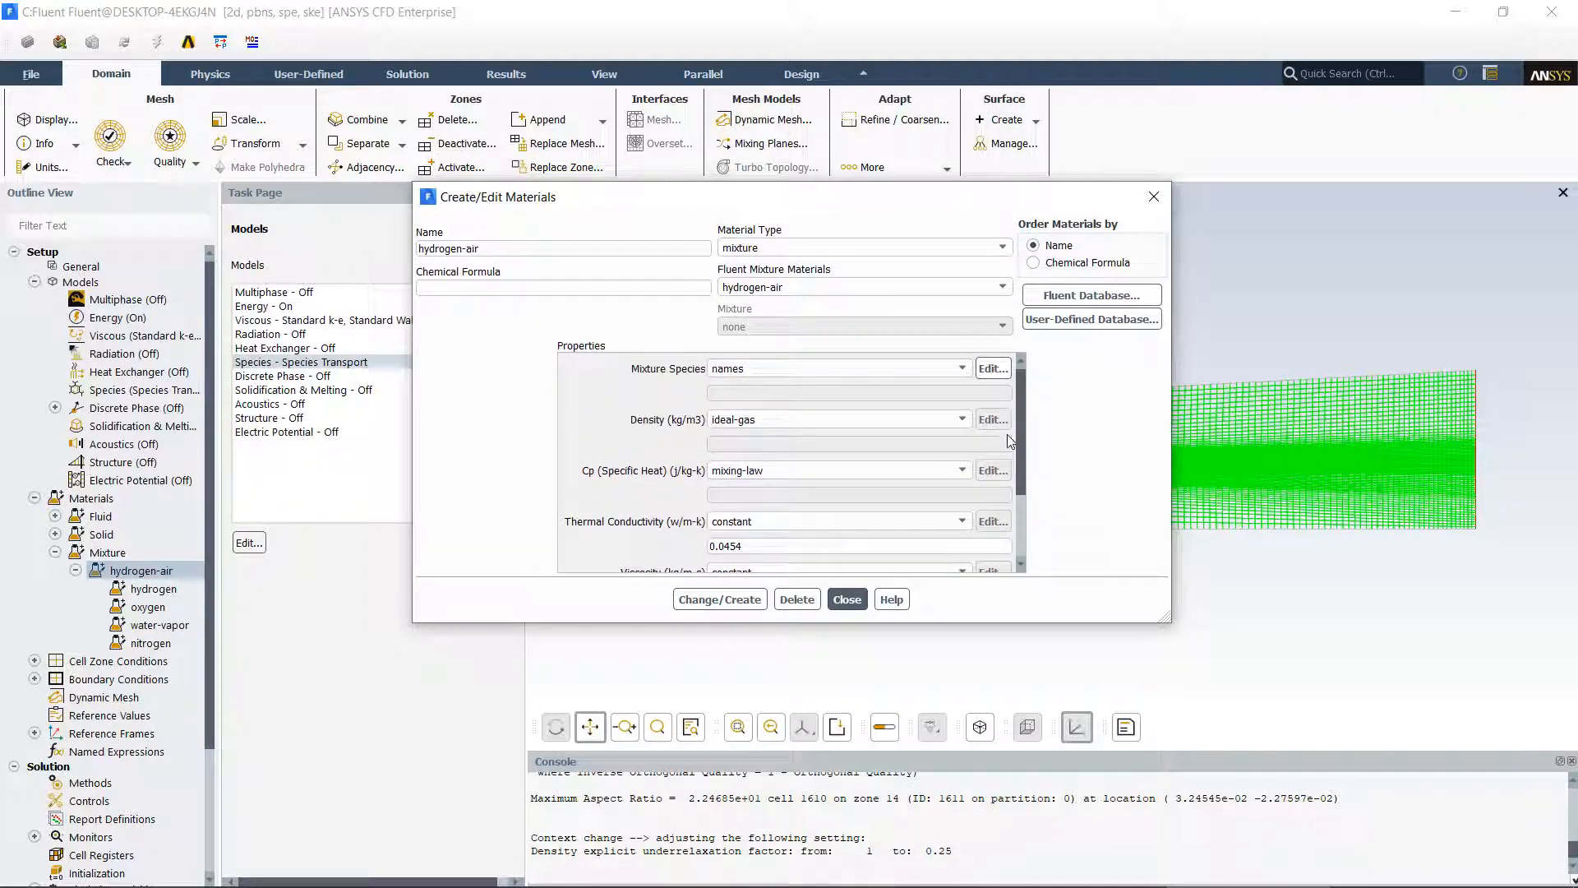
click(716, 600)
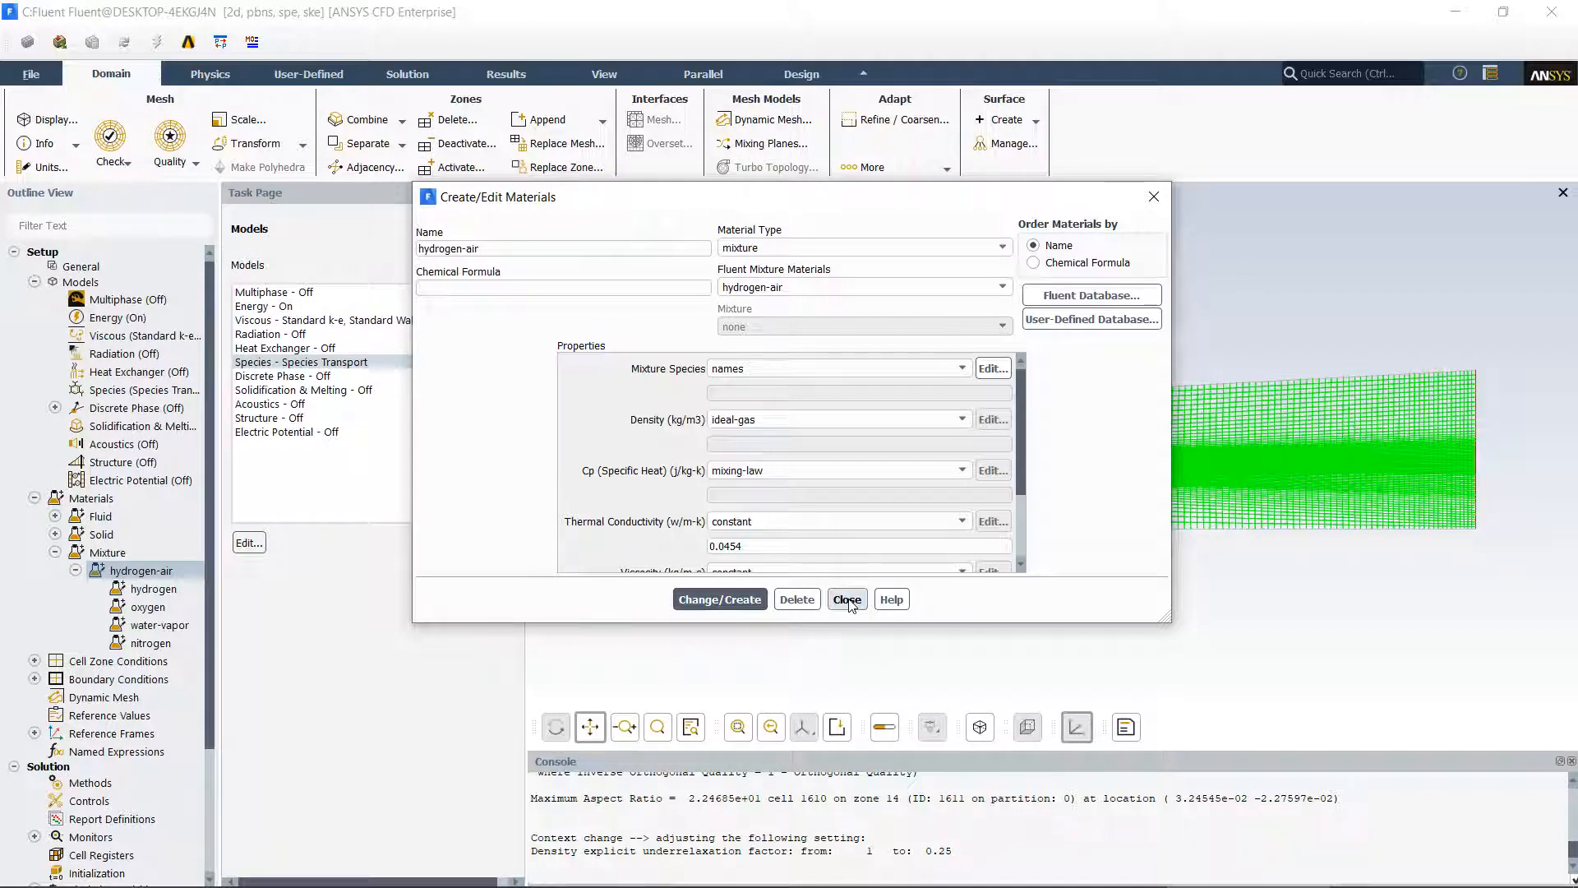
click(820, 421)
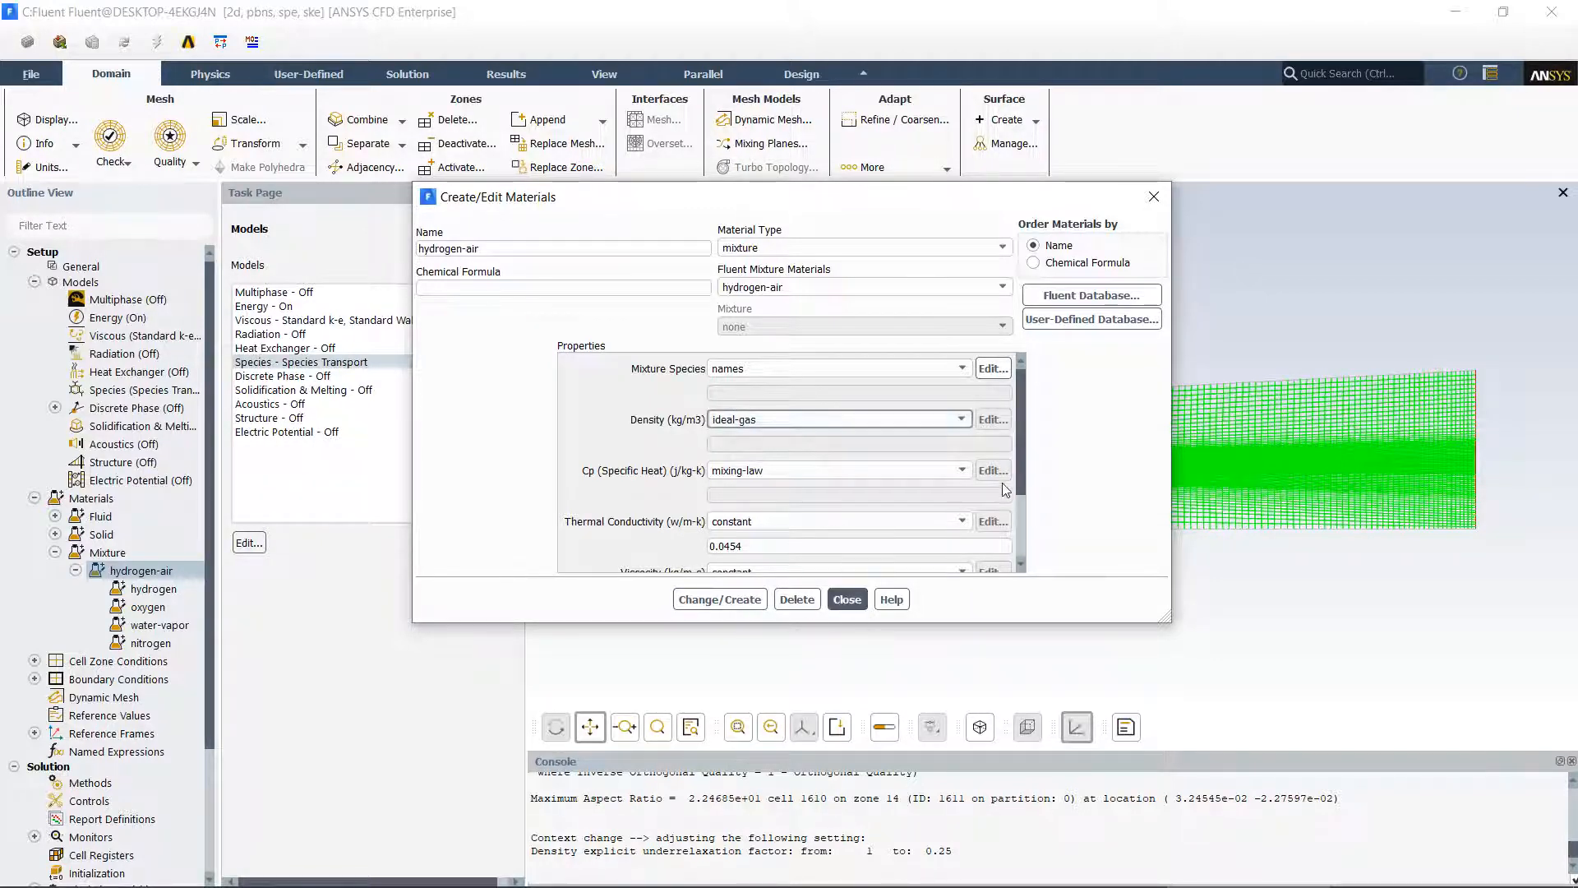
scroll(1018, 496, down, 3)
scroll(1019, 477, up, 3)
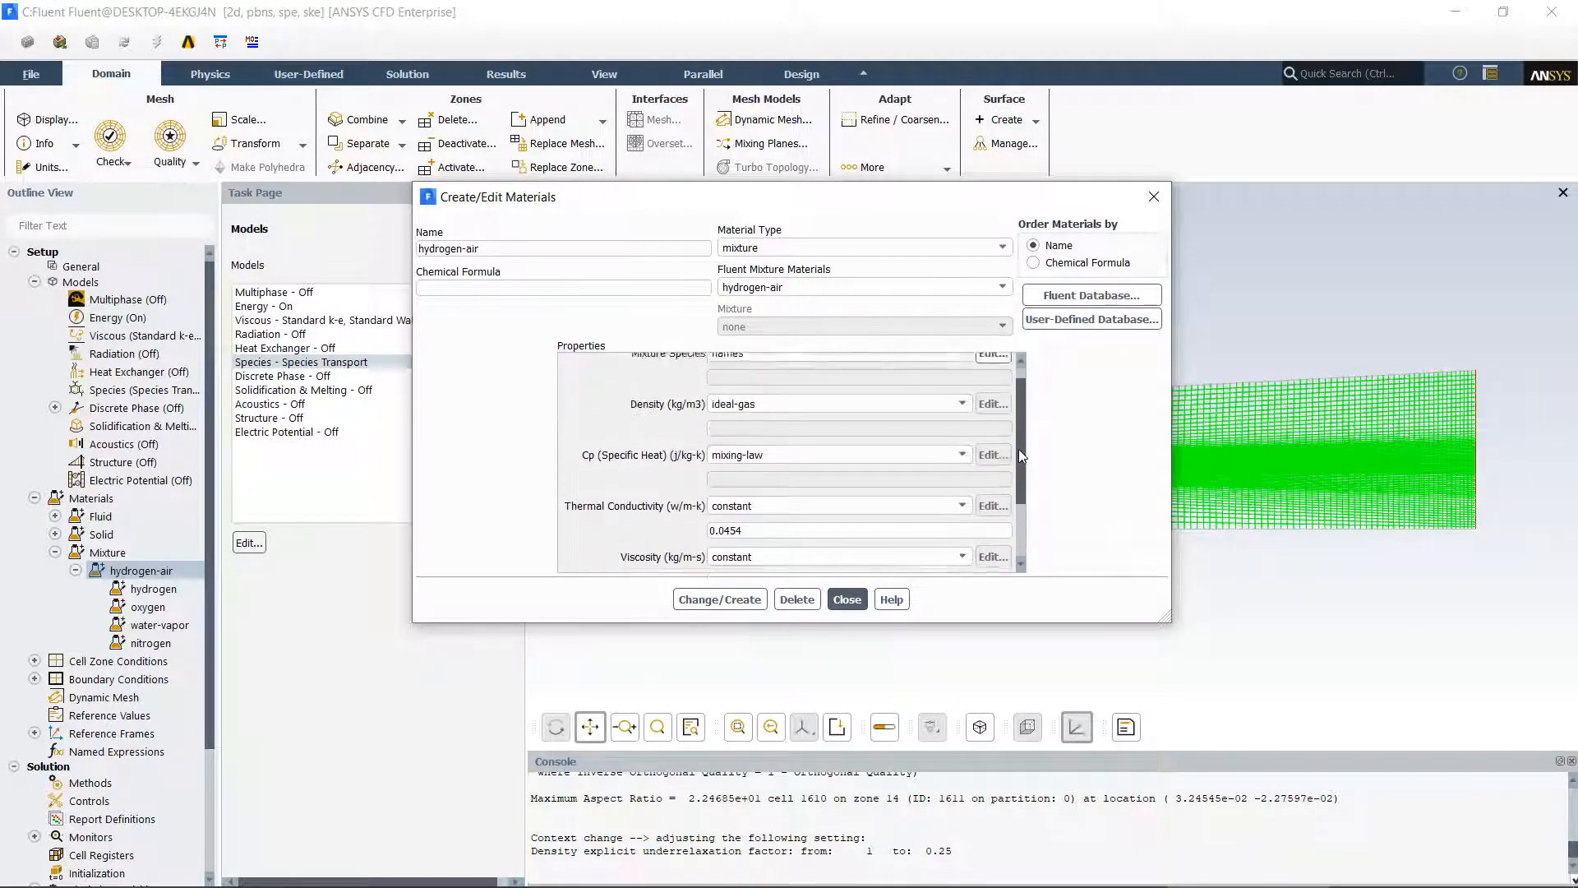
scroll(1023, 416, down, 3)
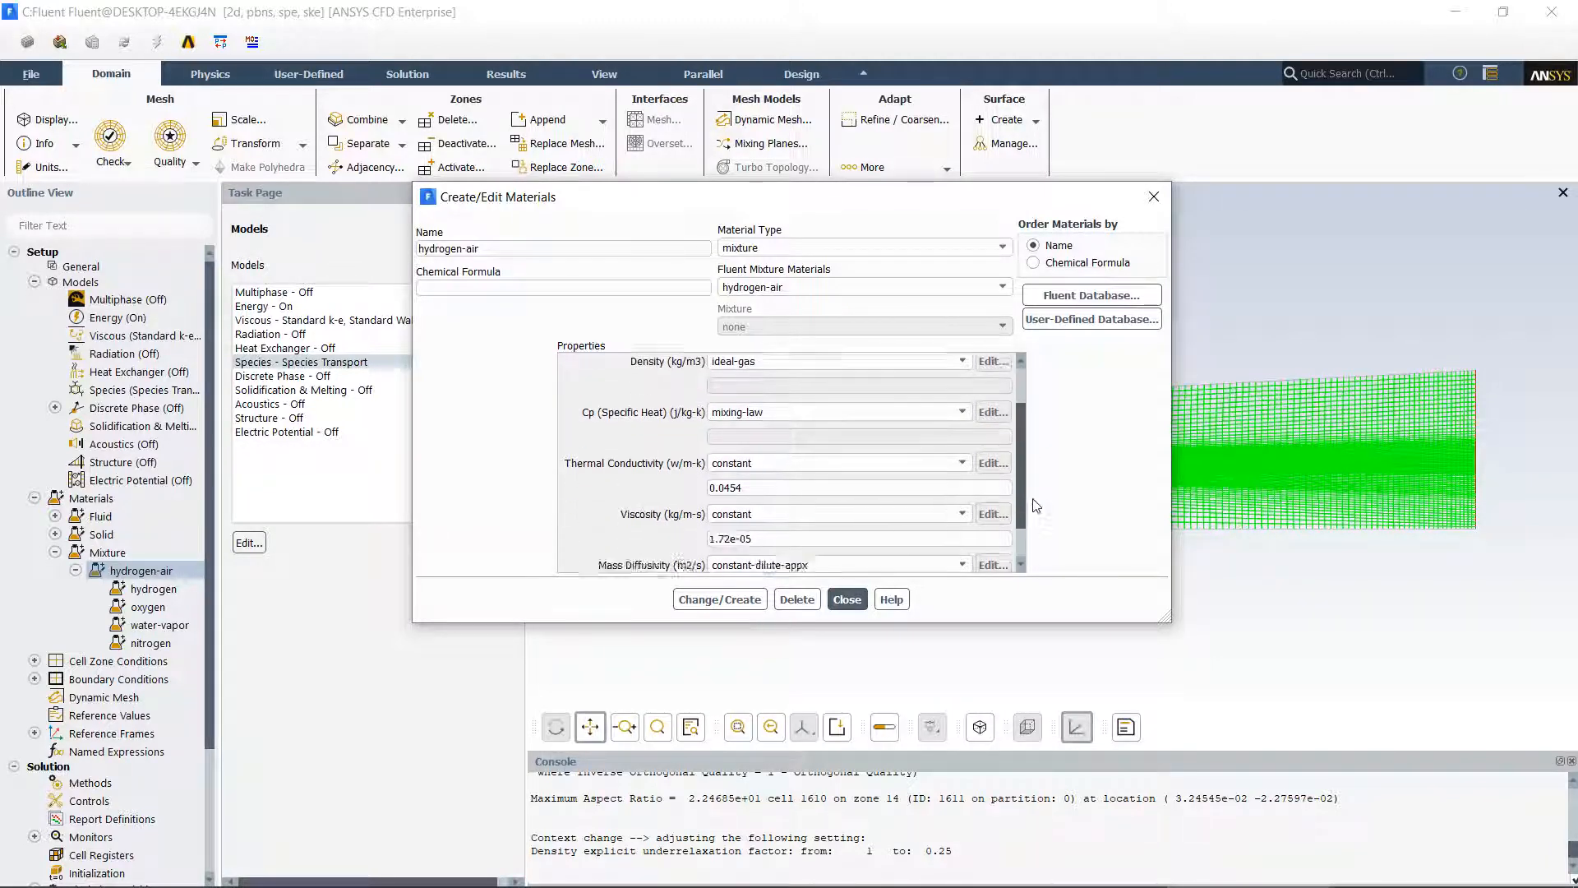
click(846, 599)
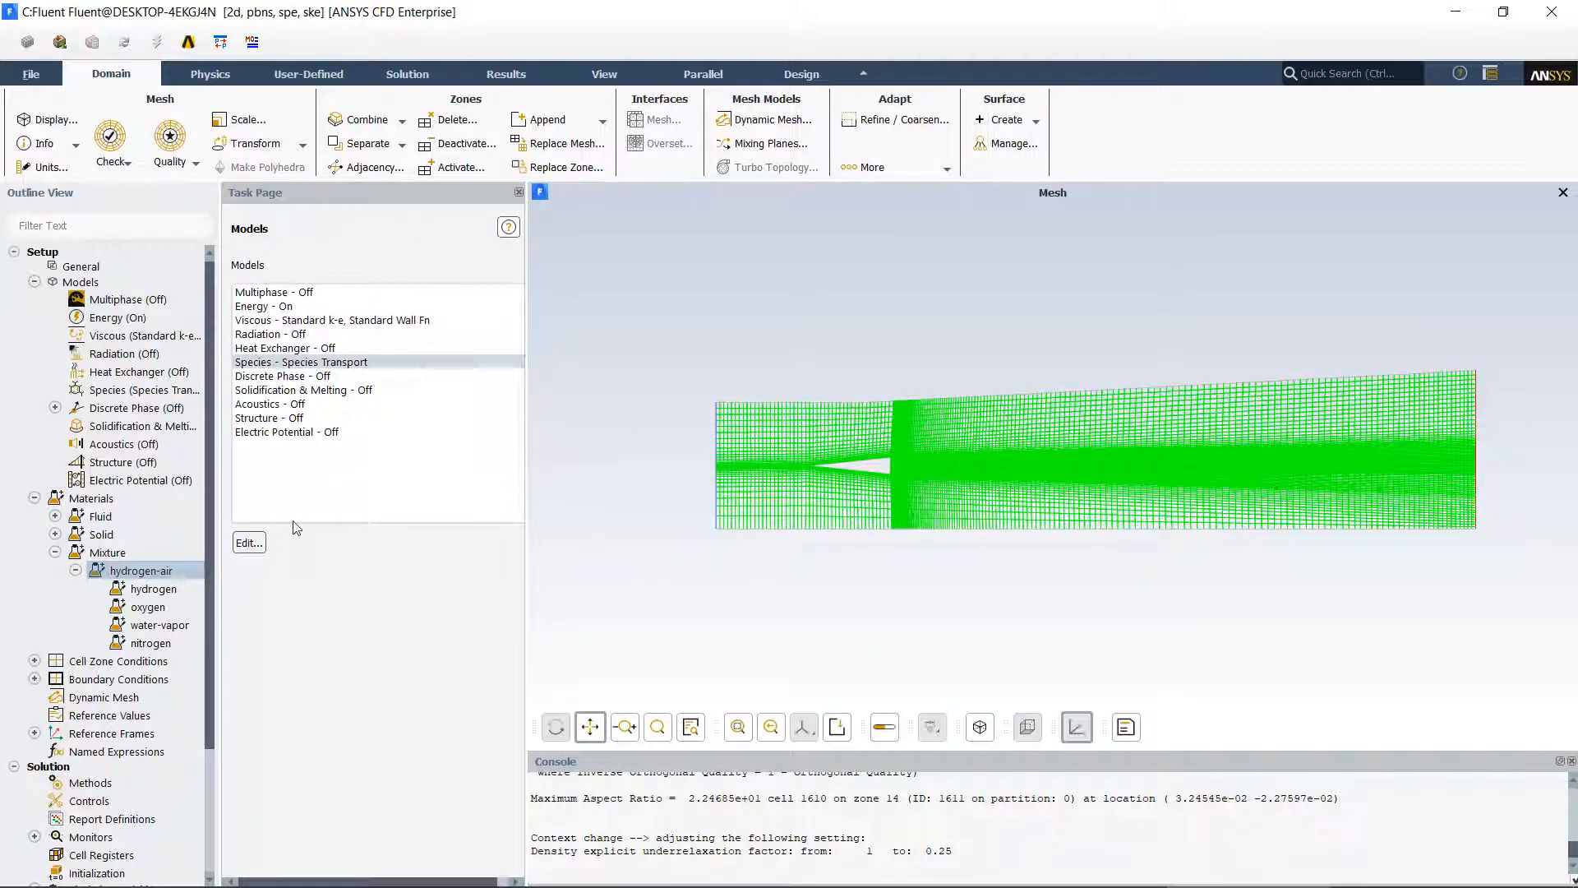
Check the material assigned to the flow cell zone and accept the zone's fluid settings.
drag(210, 499, 212, 637)
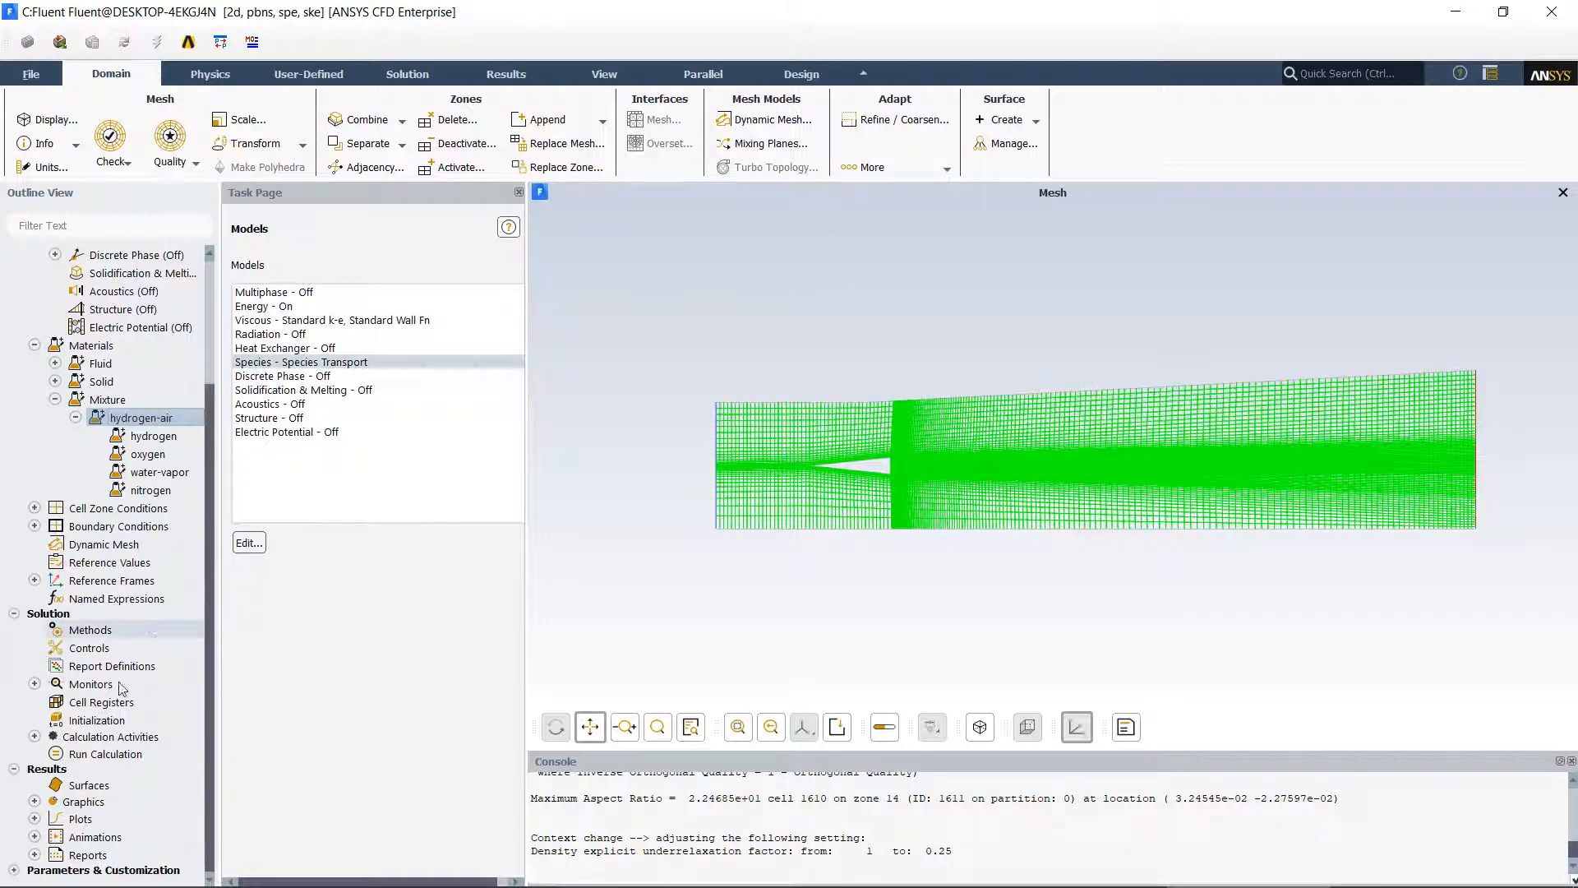
click(35, 508)
double_click(83, 526)
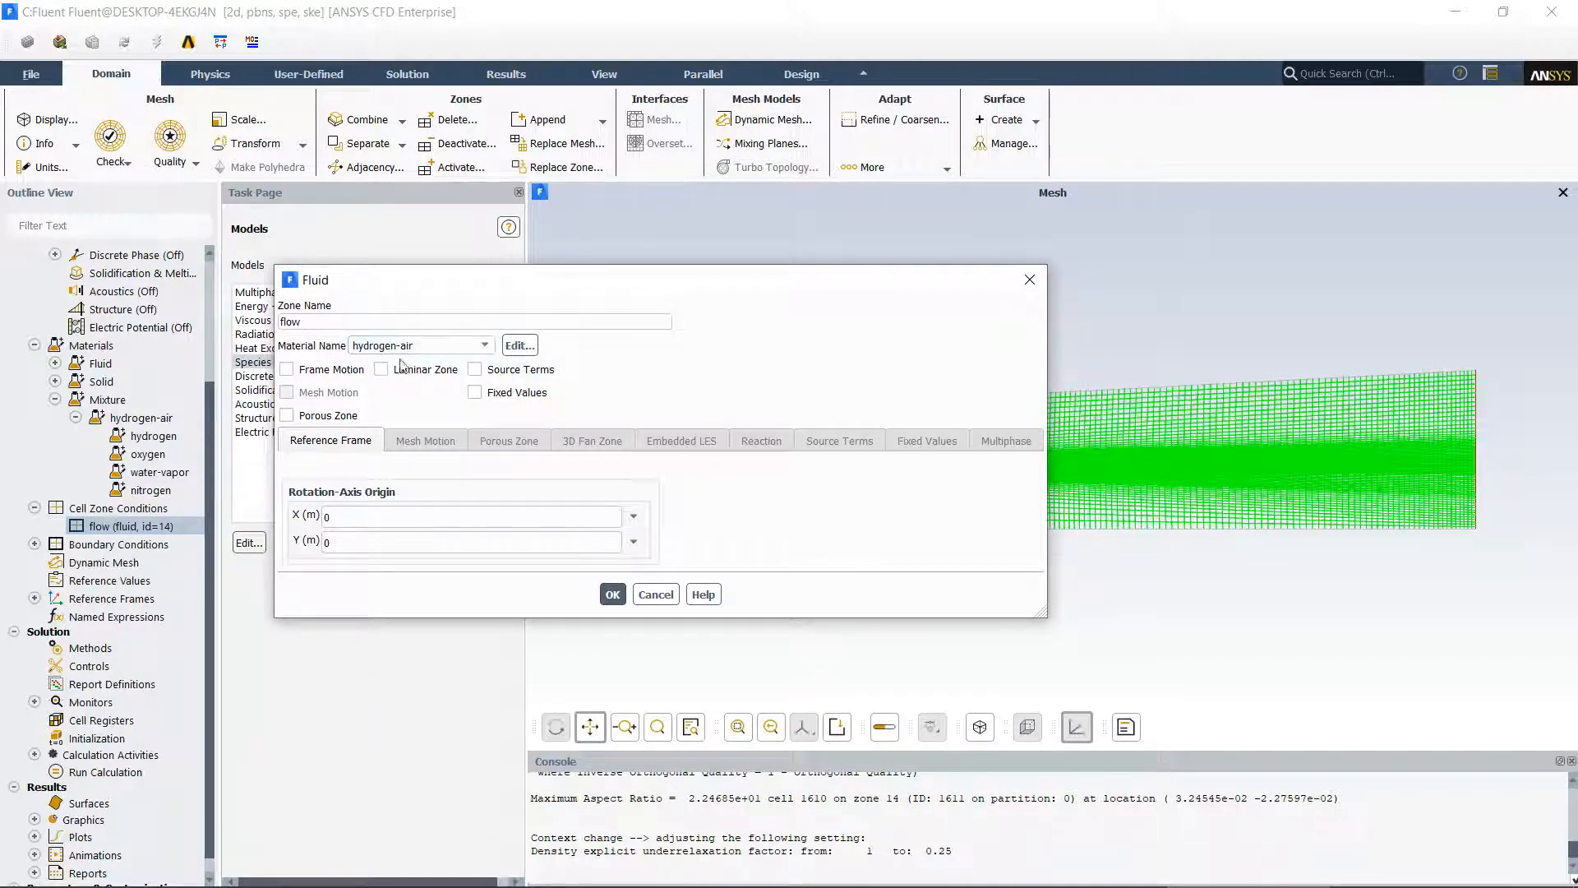
click(626, 598)
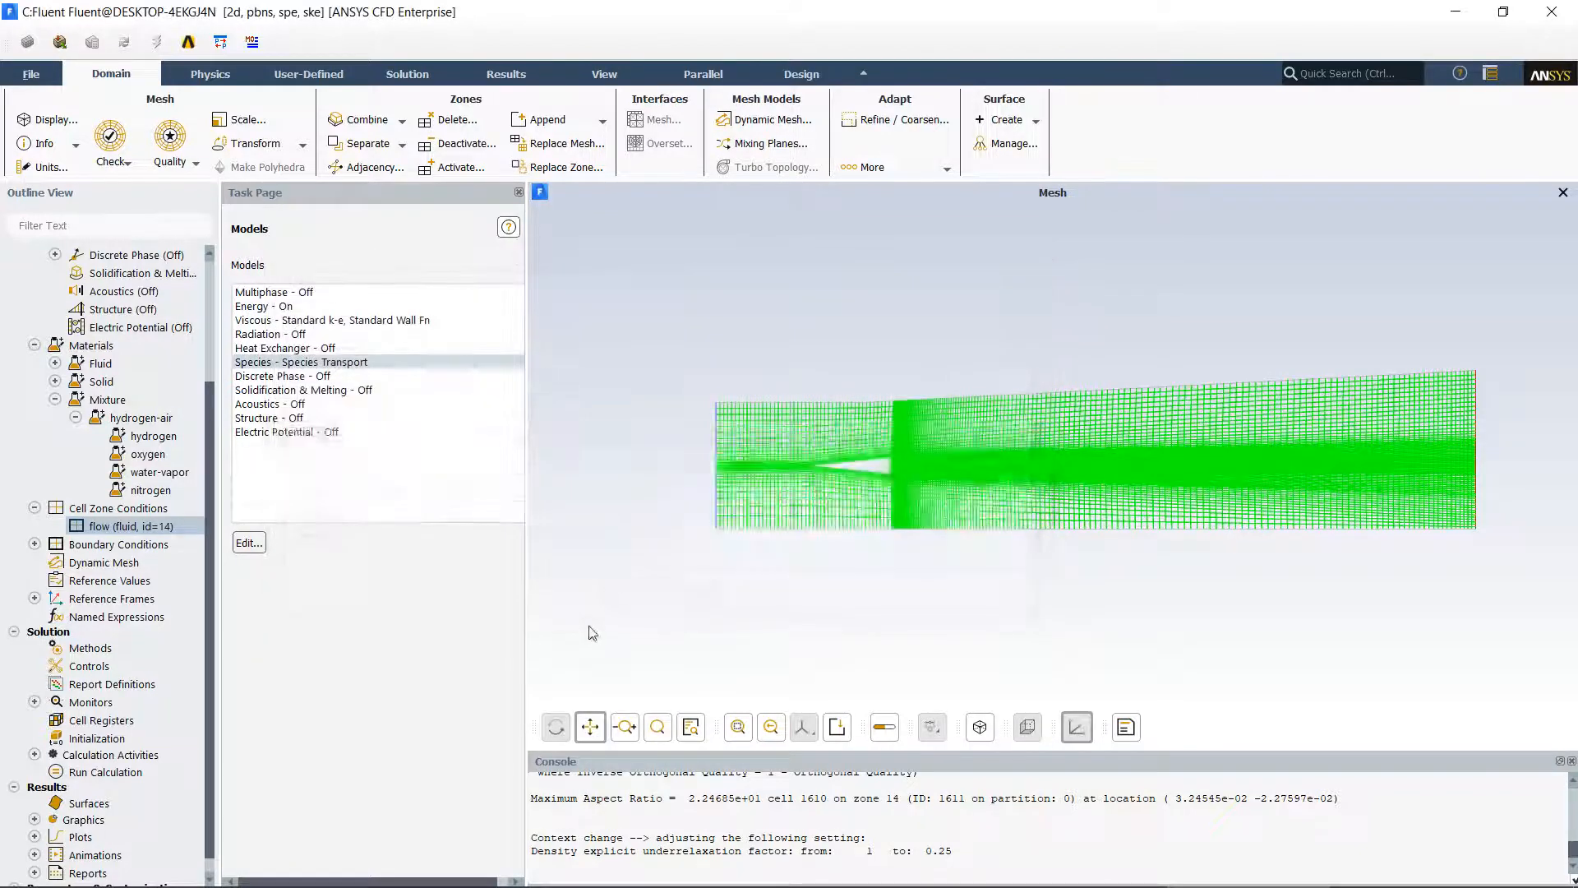
Review the operating pressure in the cell zone operating conditions and accept the settings.
double_click(115, 511)
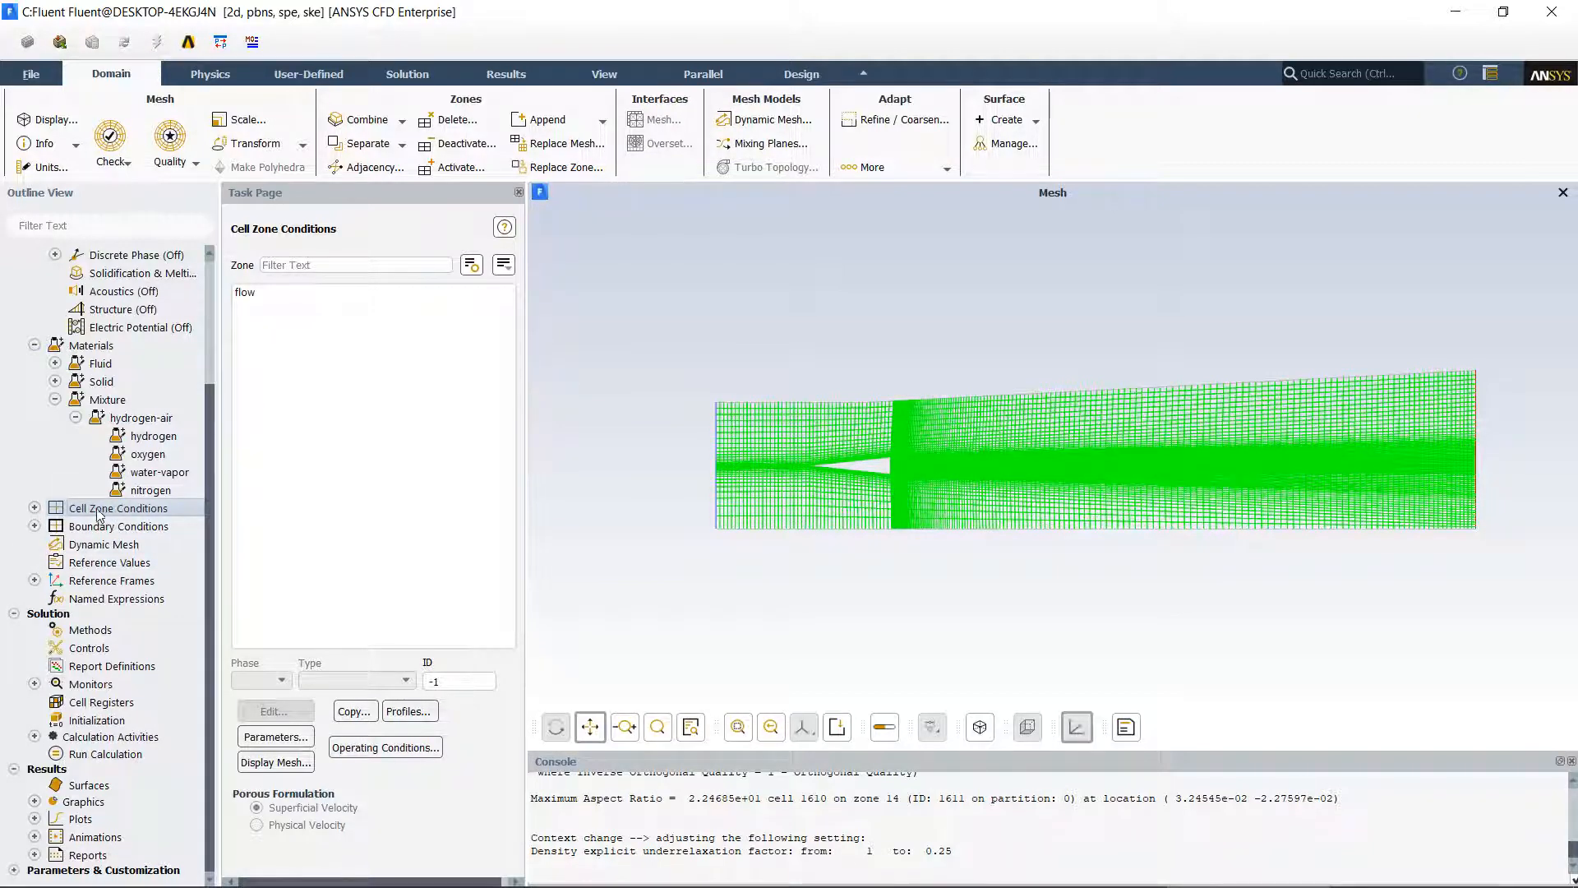
click(373, 748)
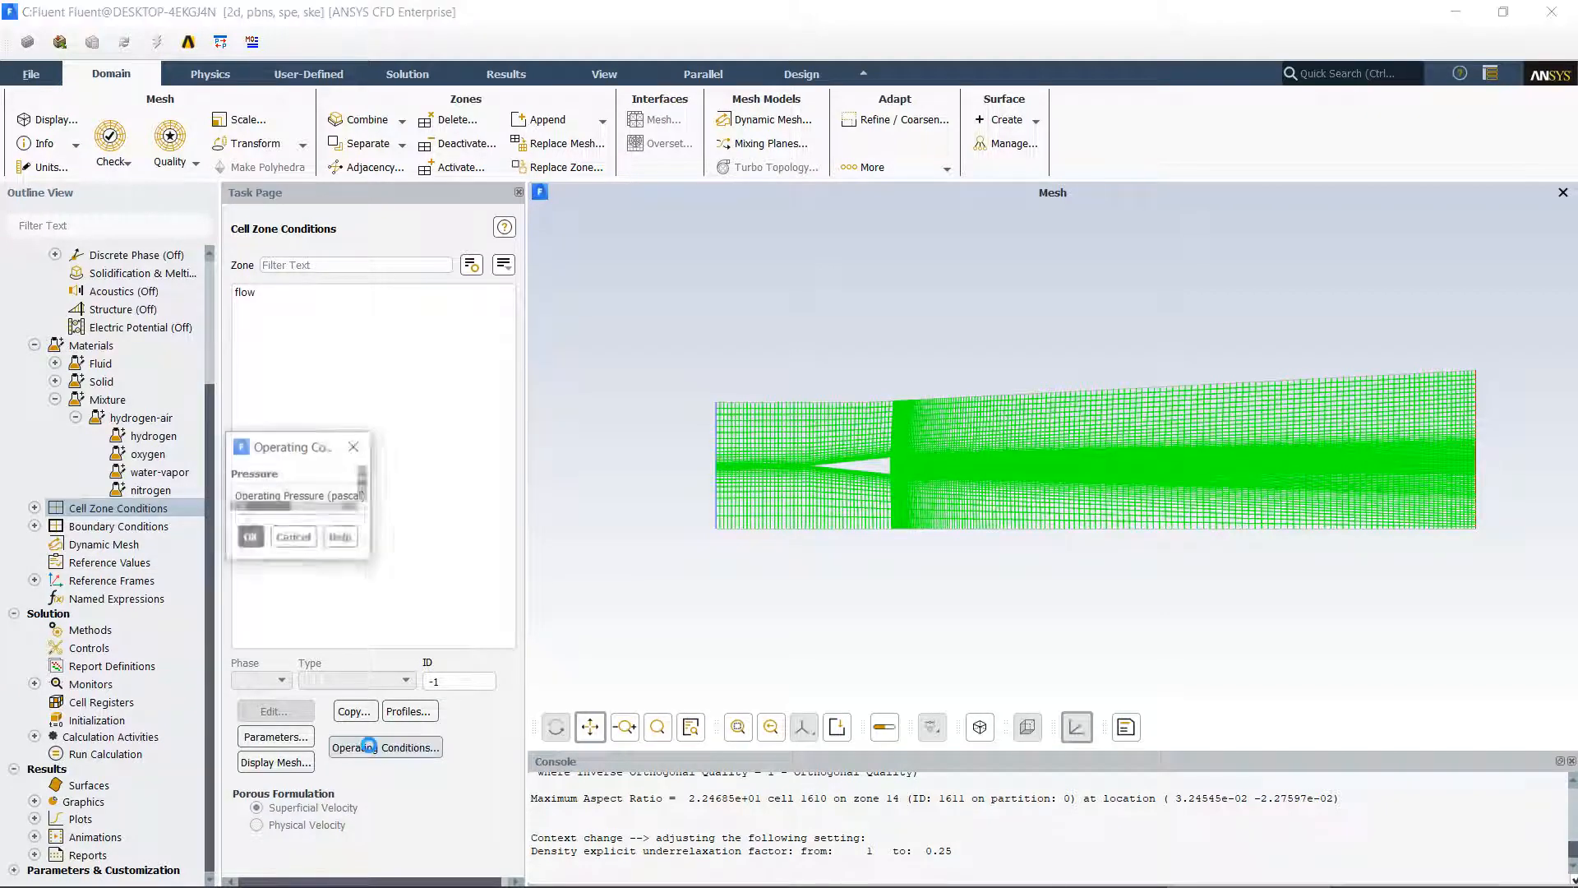
drag(367, 448, 751, 291)
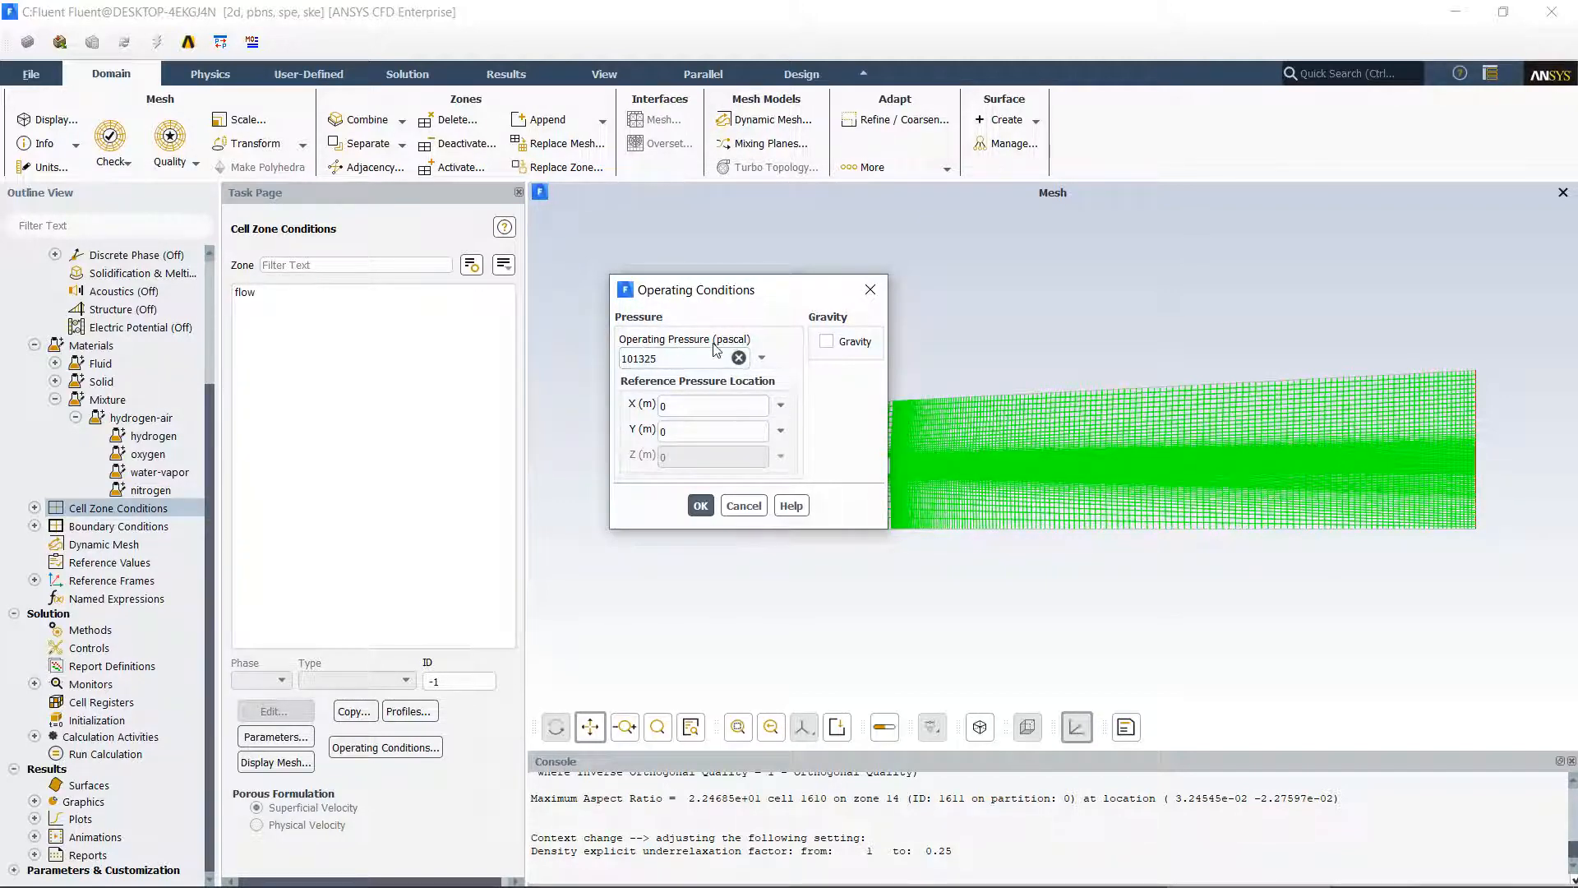
click(700, 507)
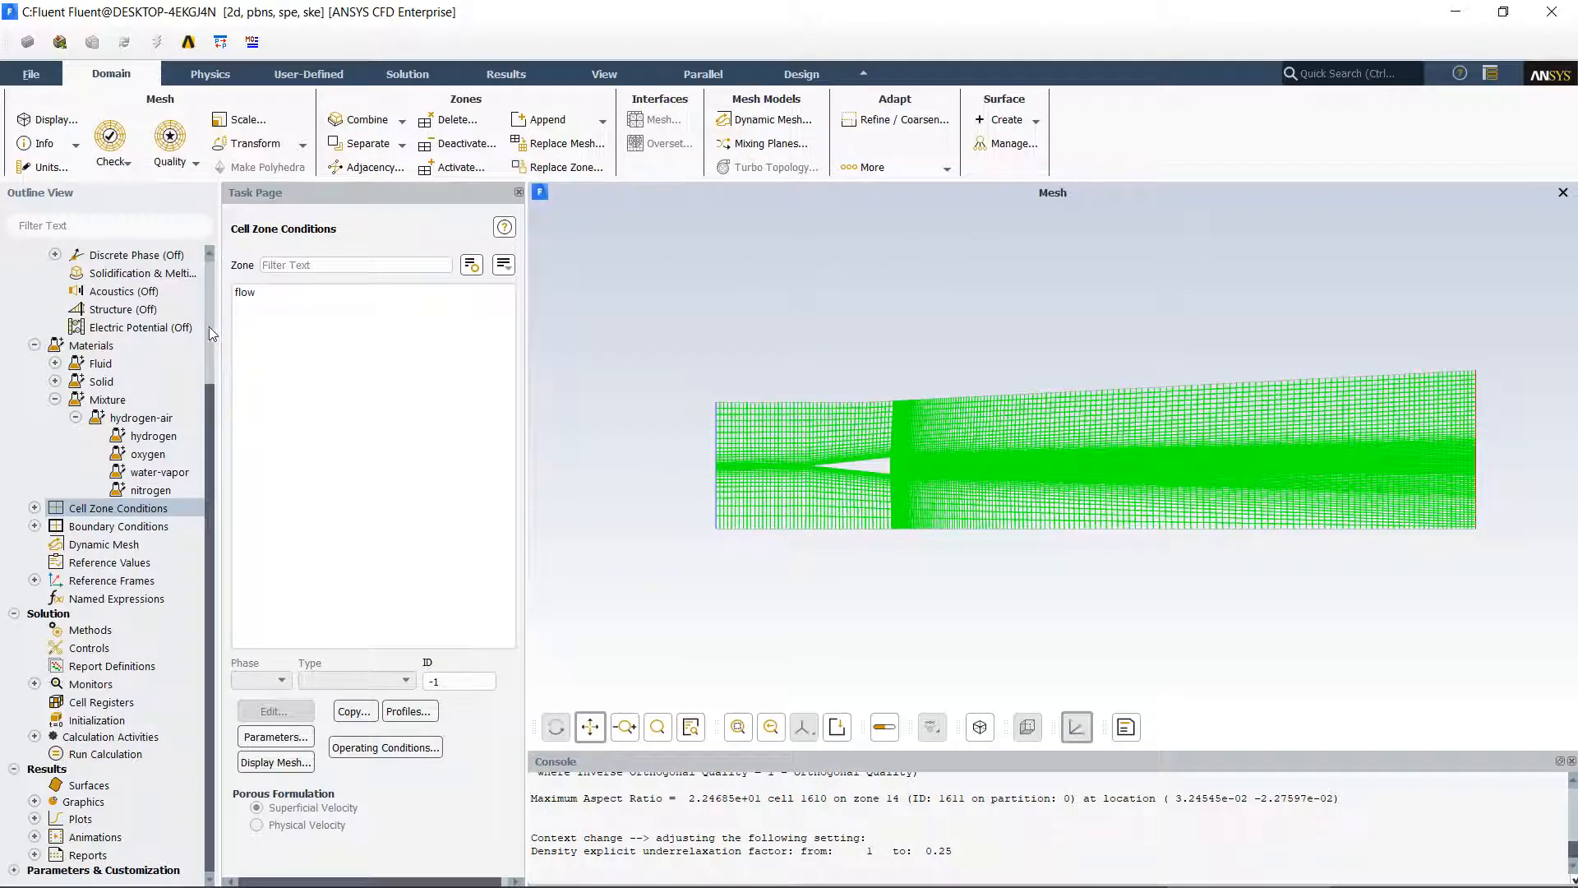
Bring up the list of boundary zones and check the boundary types assigned to base1, base2 and bottom.
scroll(209, 327, up, 3)
scroll(206, 367, down, 3)
scroll(205, 383, up, 2)
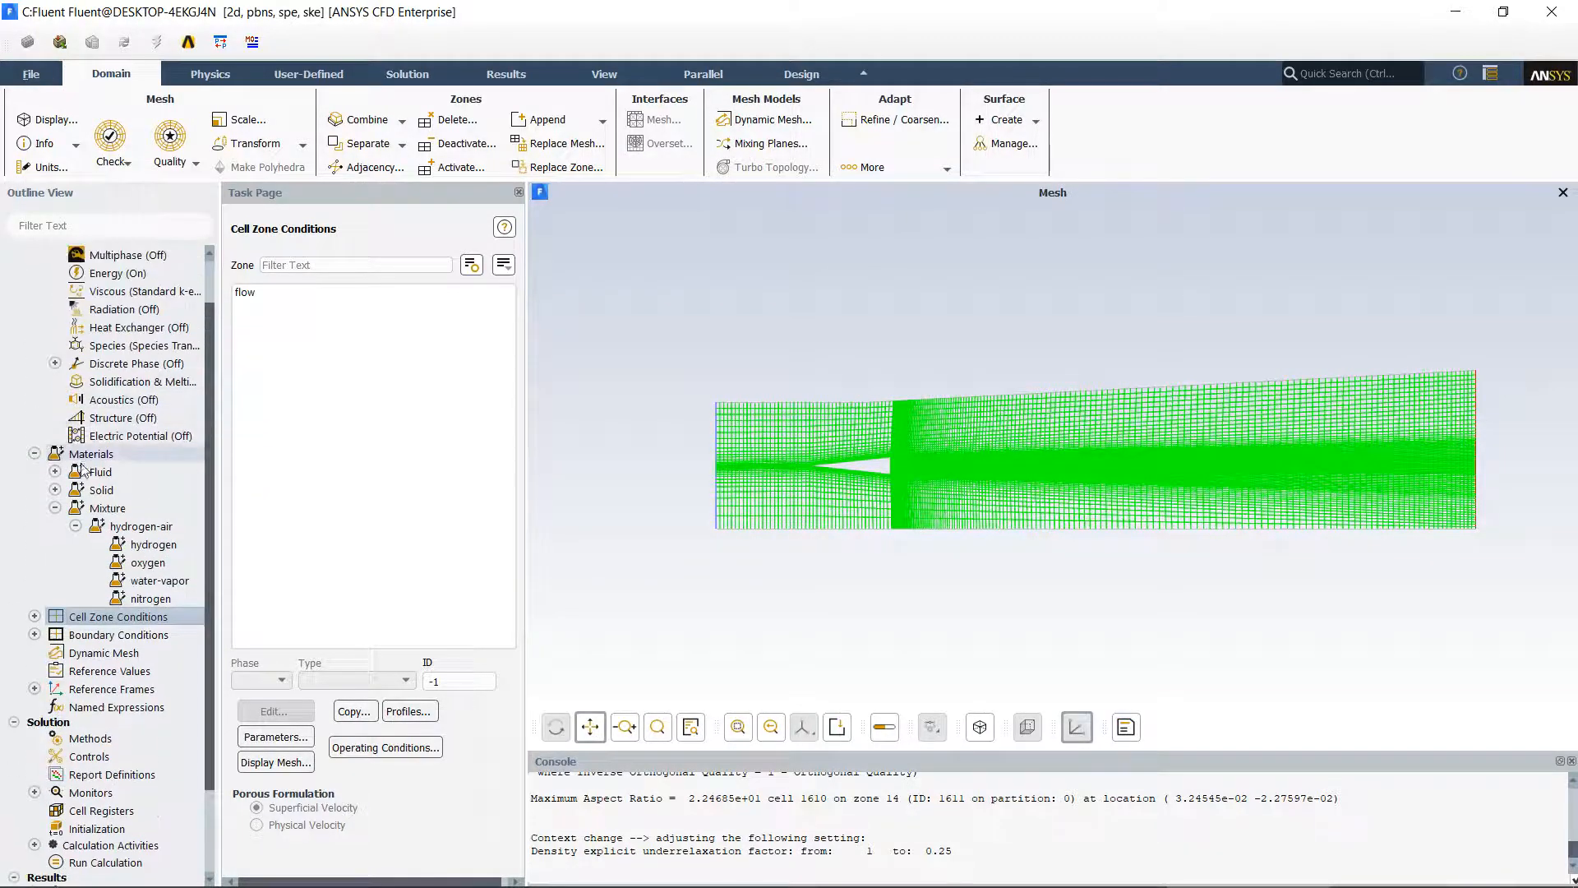
click(36, 454)
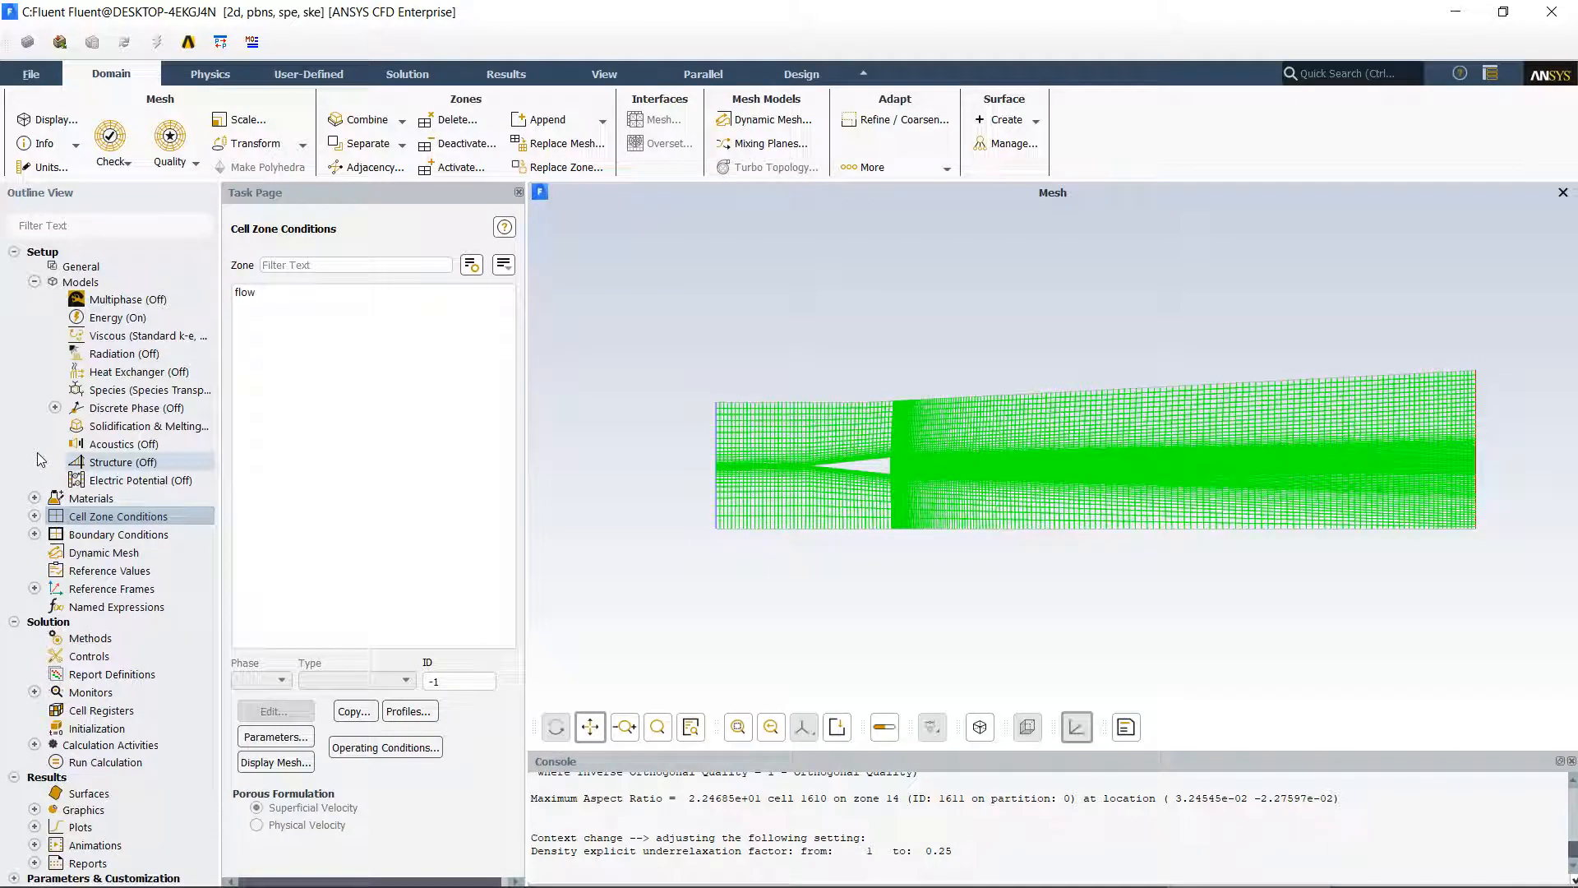
click(34, 281)
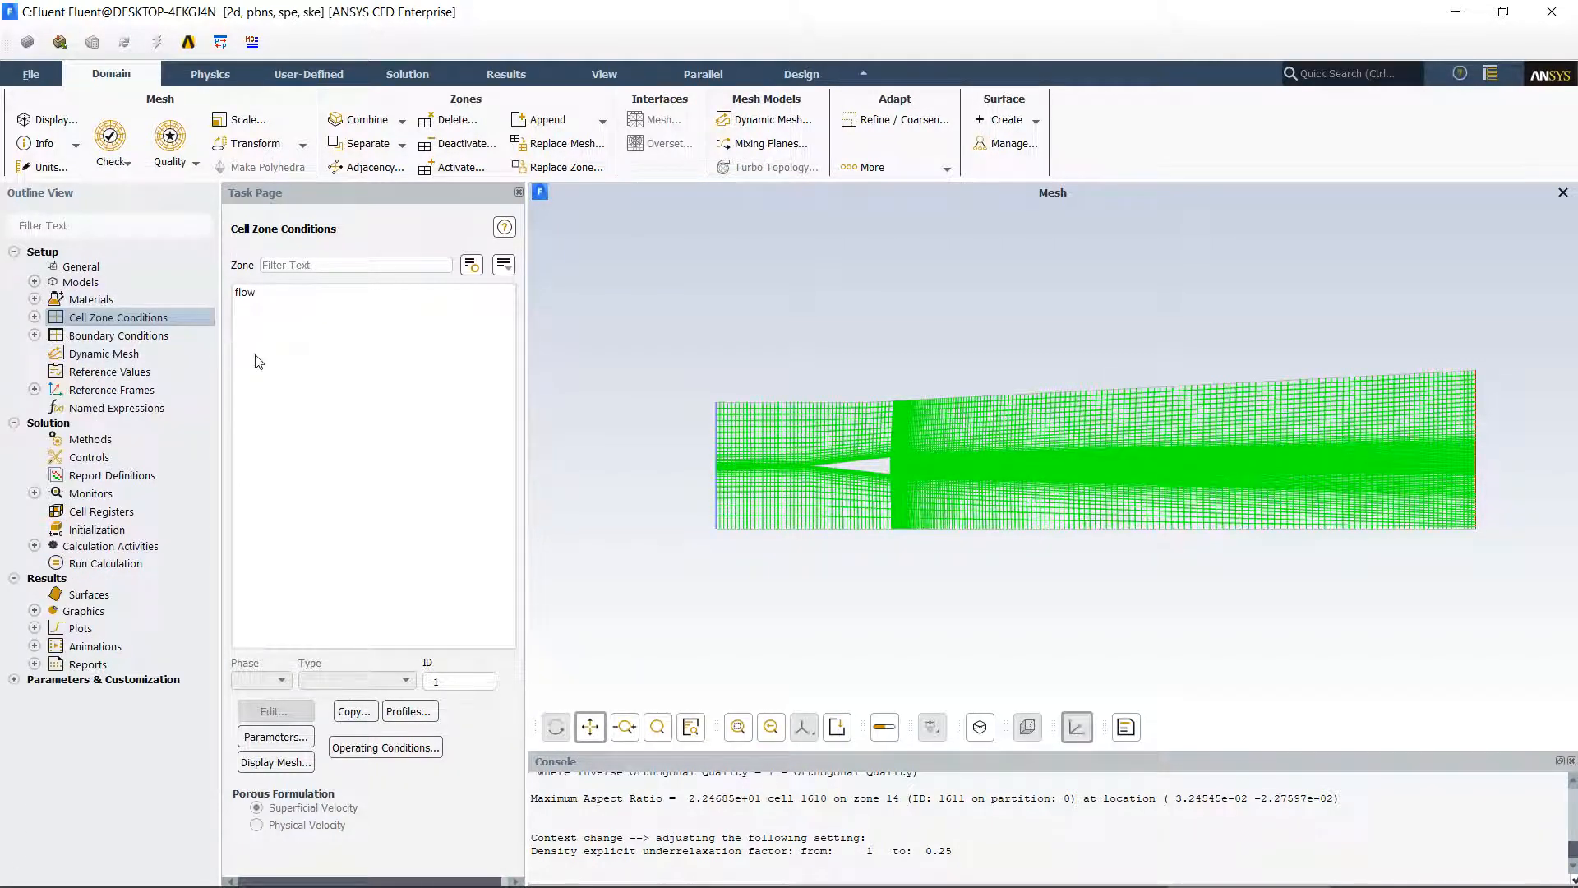
double_click(92, 338)
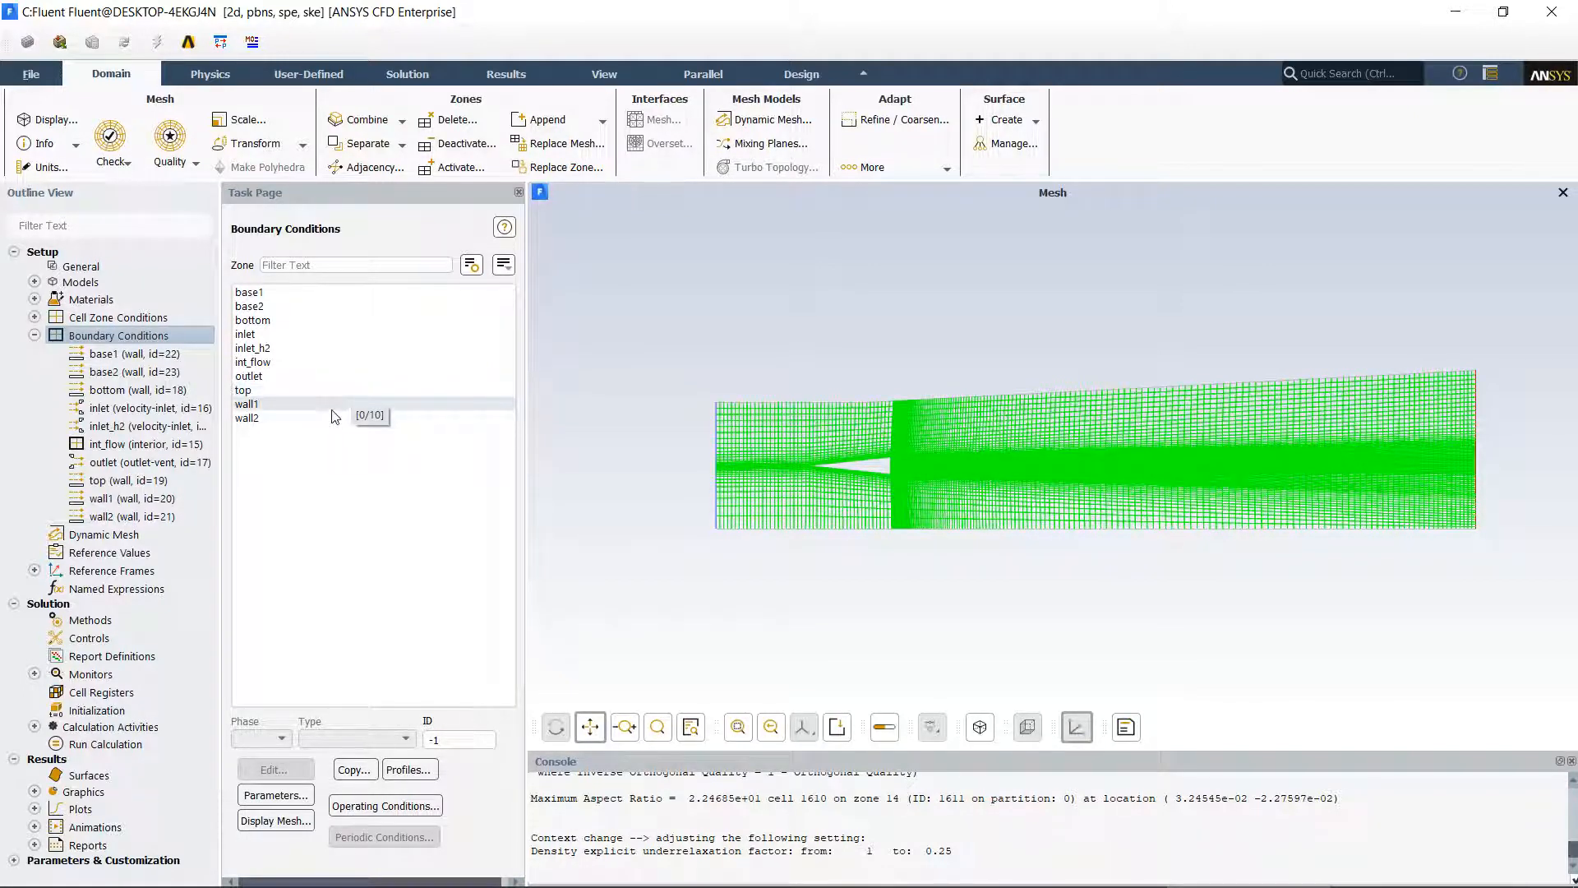
click(249, 294)
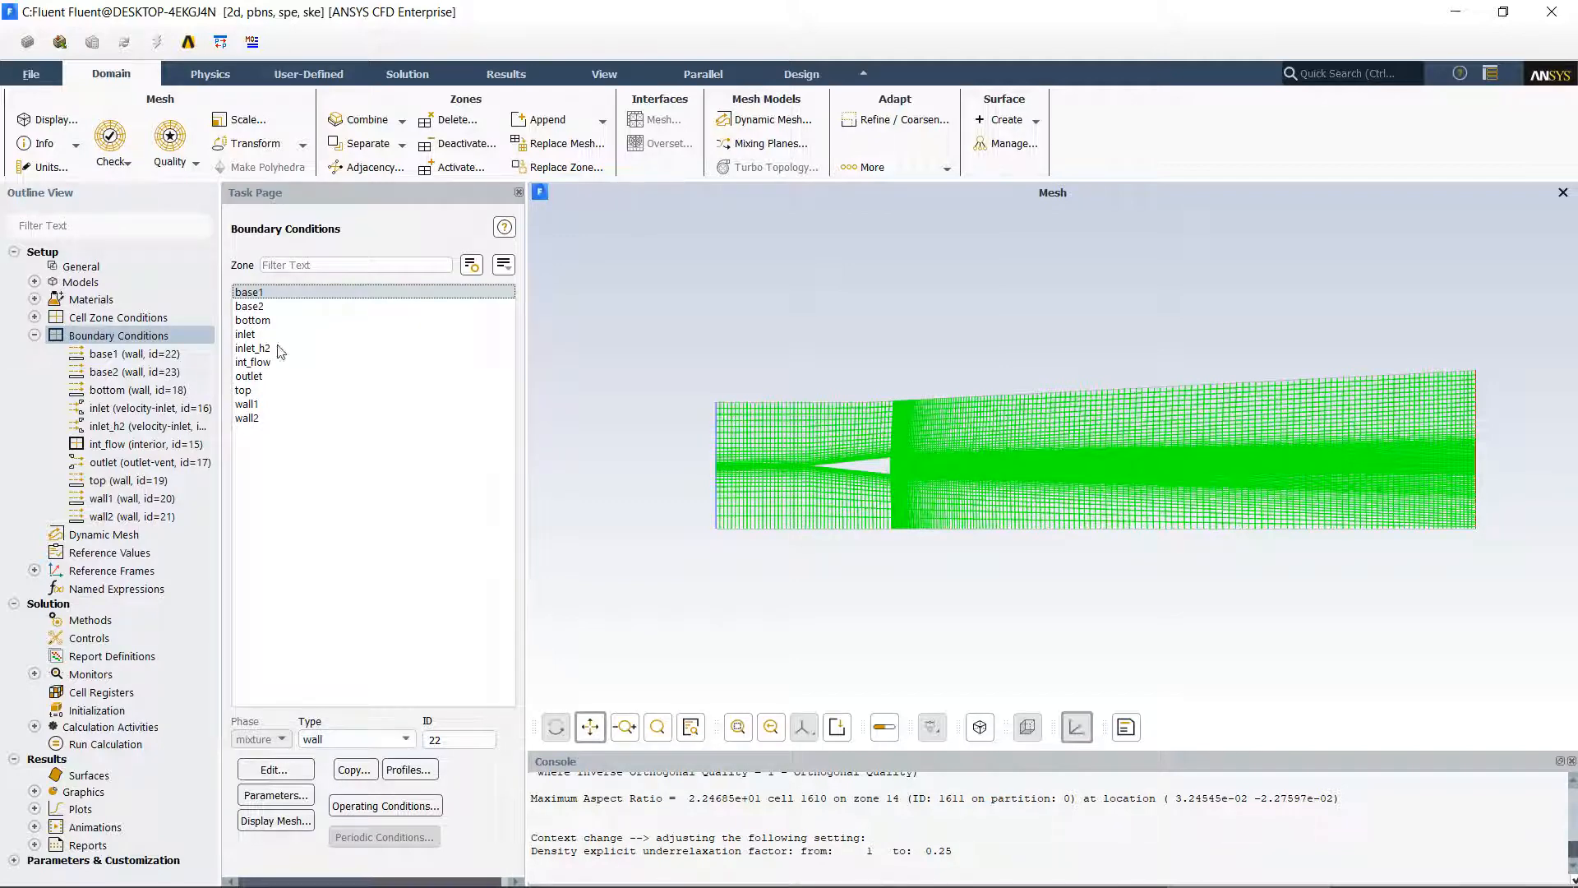
click(257, 310)
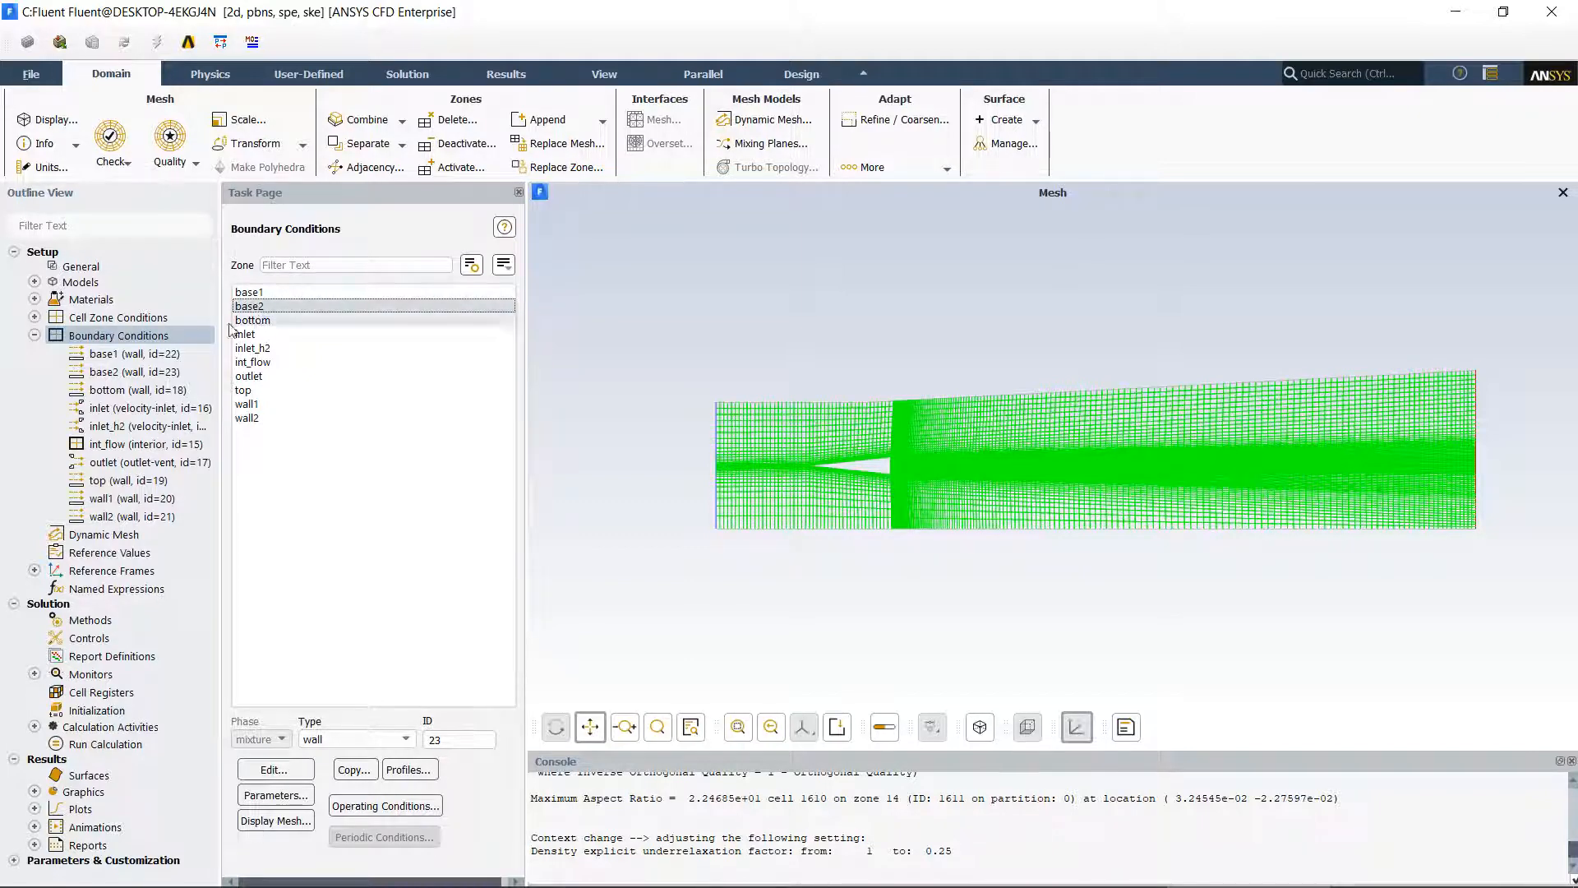
click(250, 321)
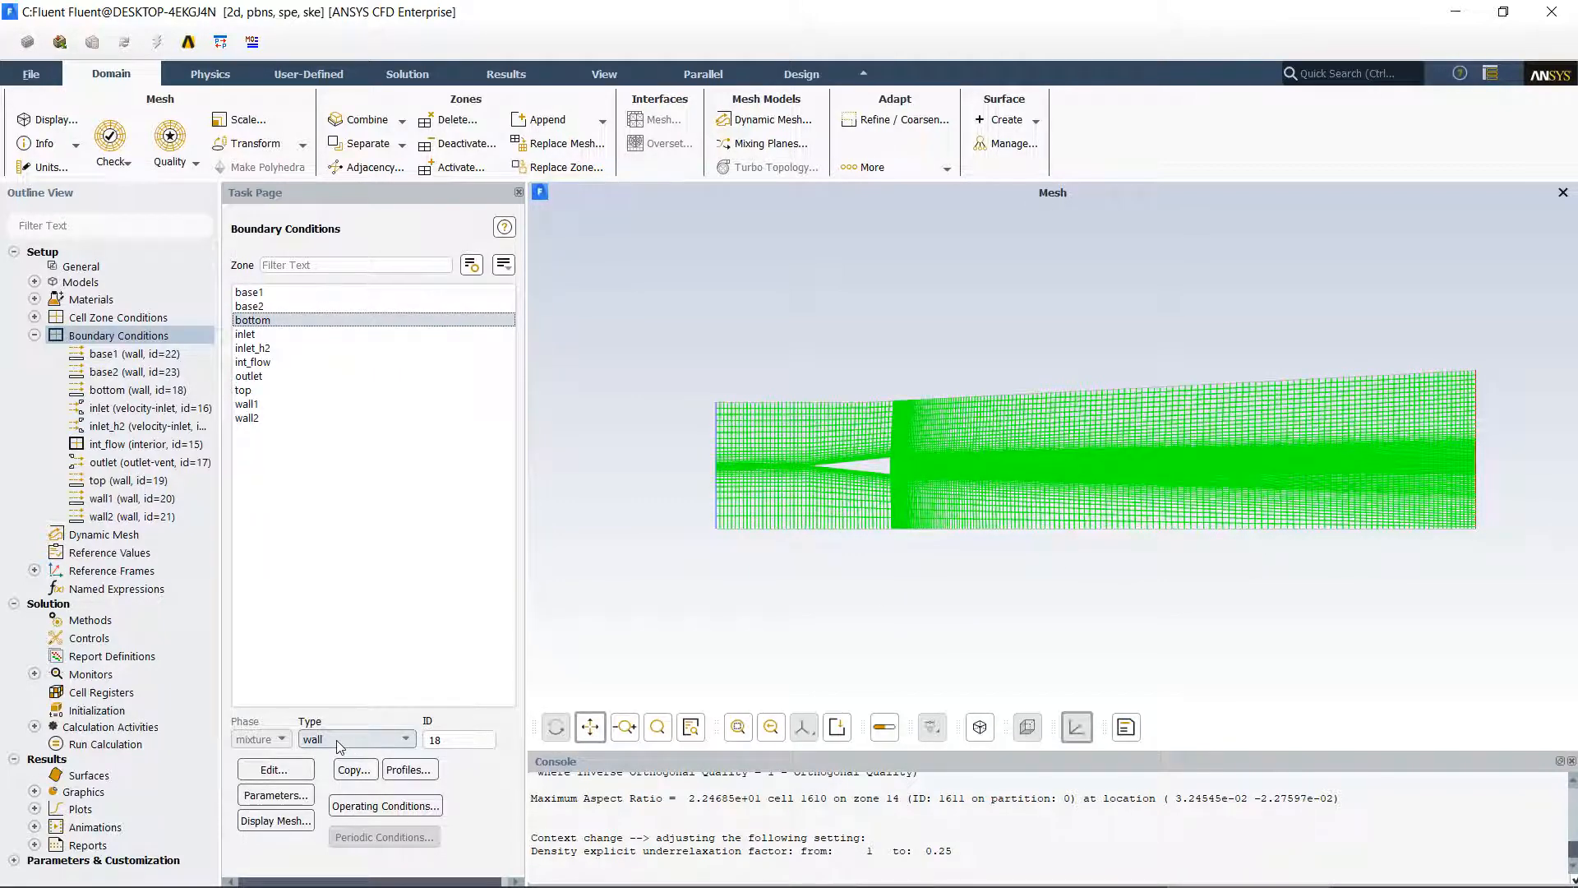
Change the boundary type of the inlet zone from velocity-inlet to pressure-far-field.
click(246, 334)
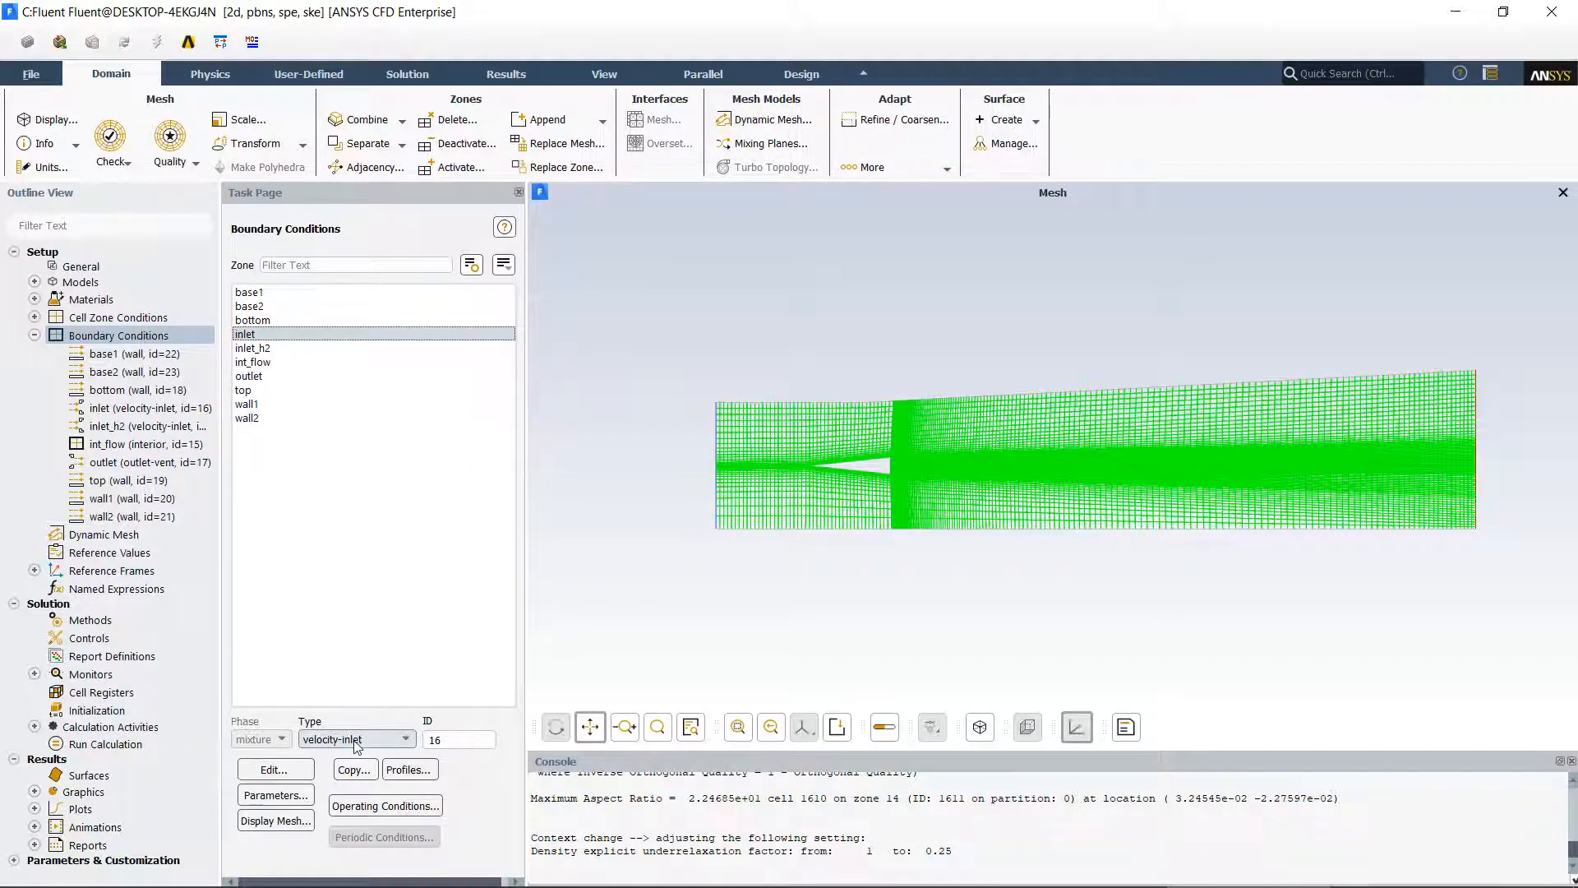
click(406, 739)
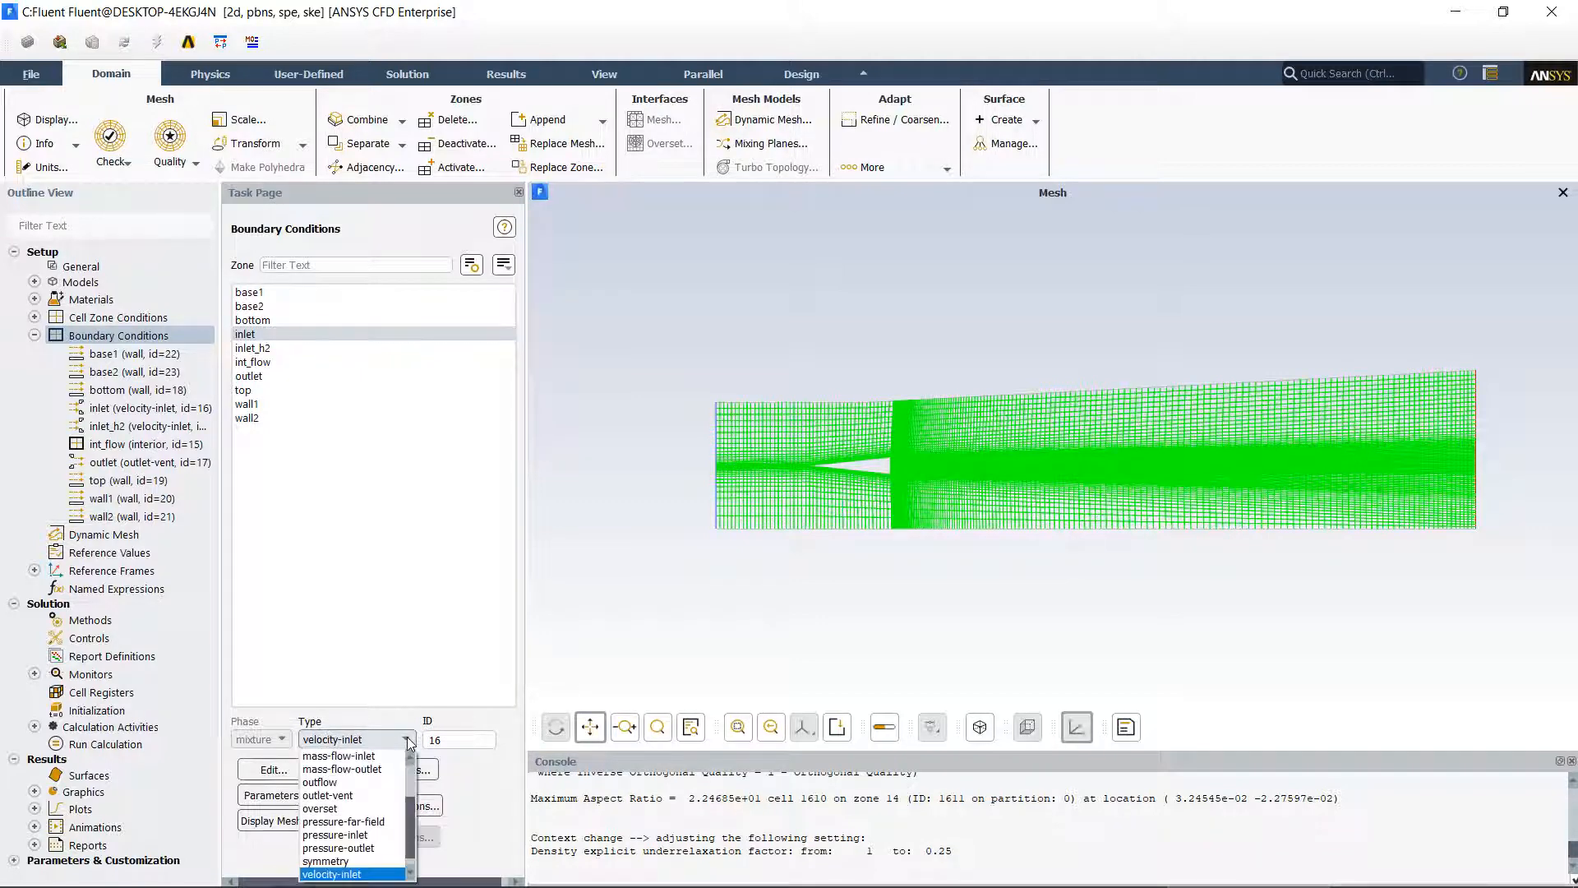
click(365, 823)
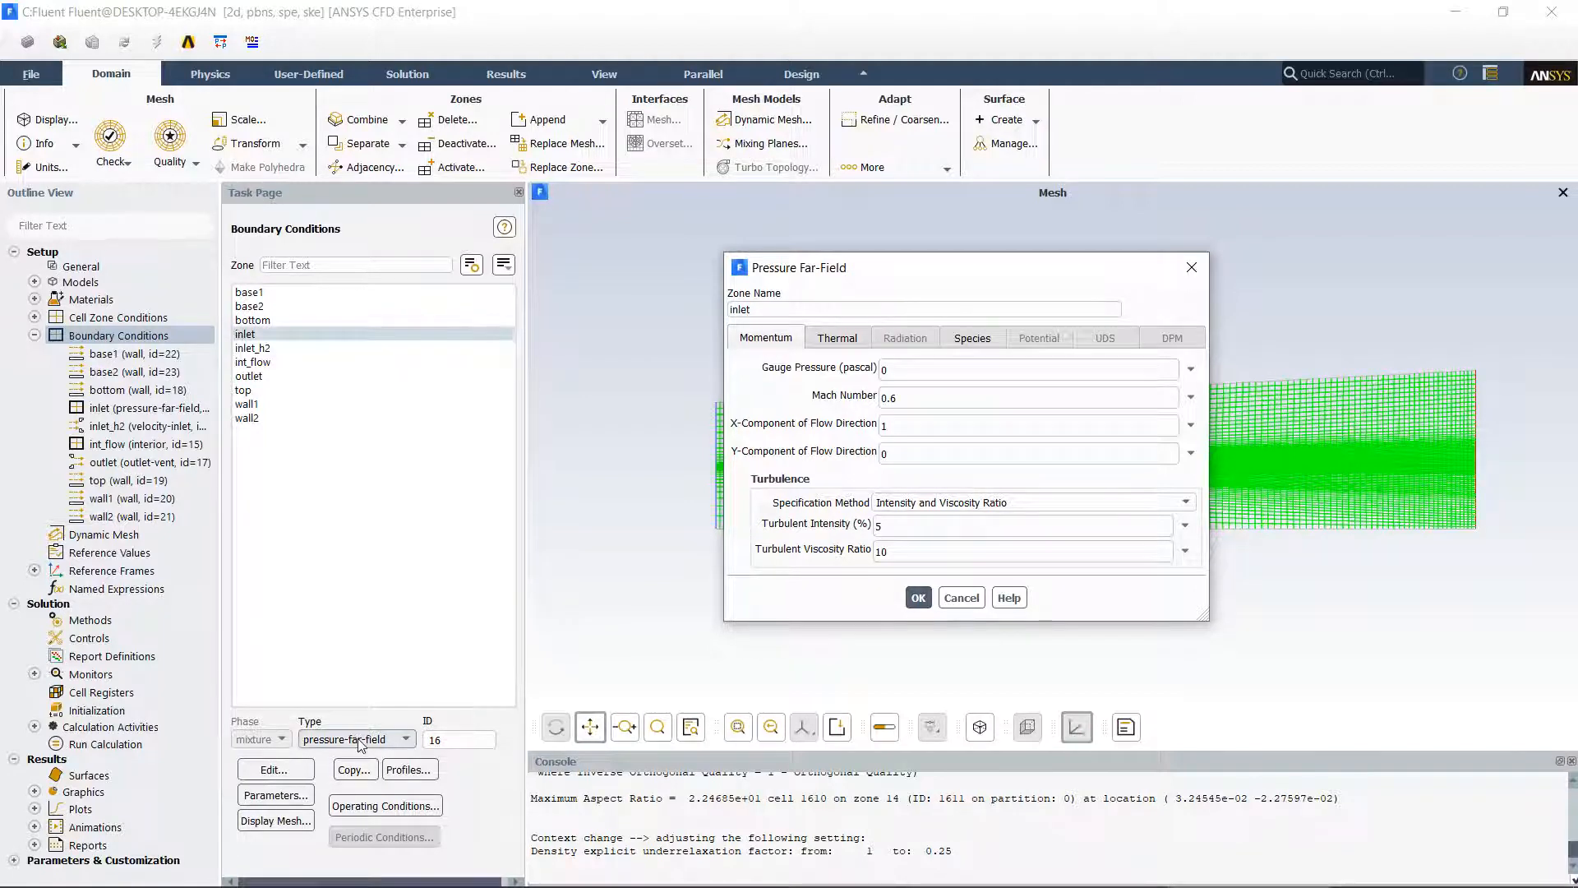
drag(983, 274, 802, 258)
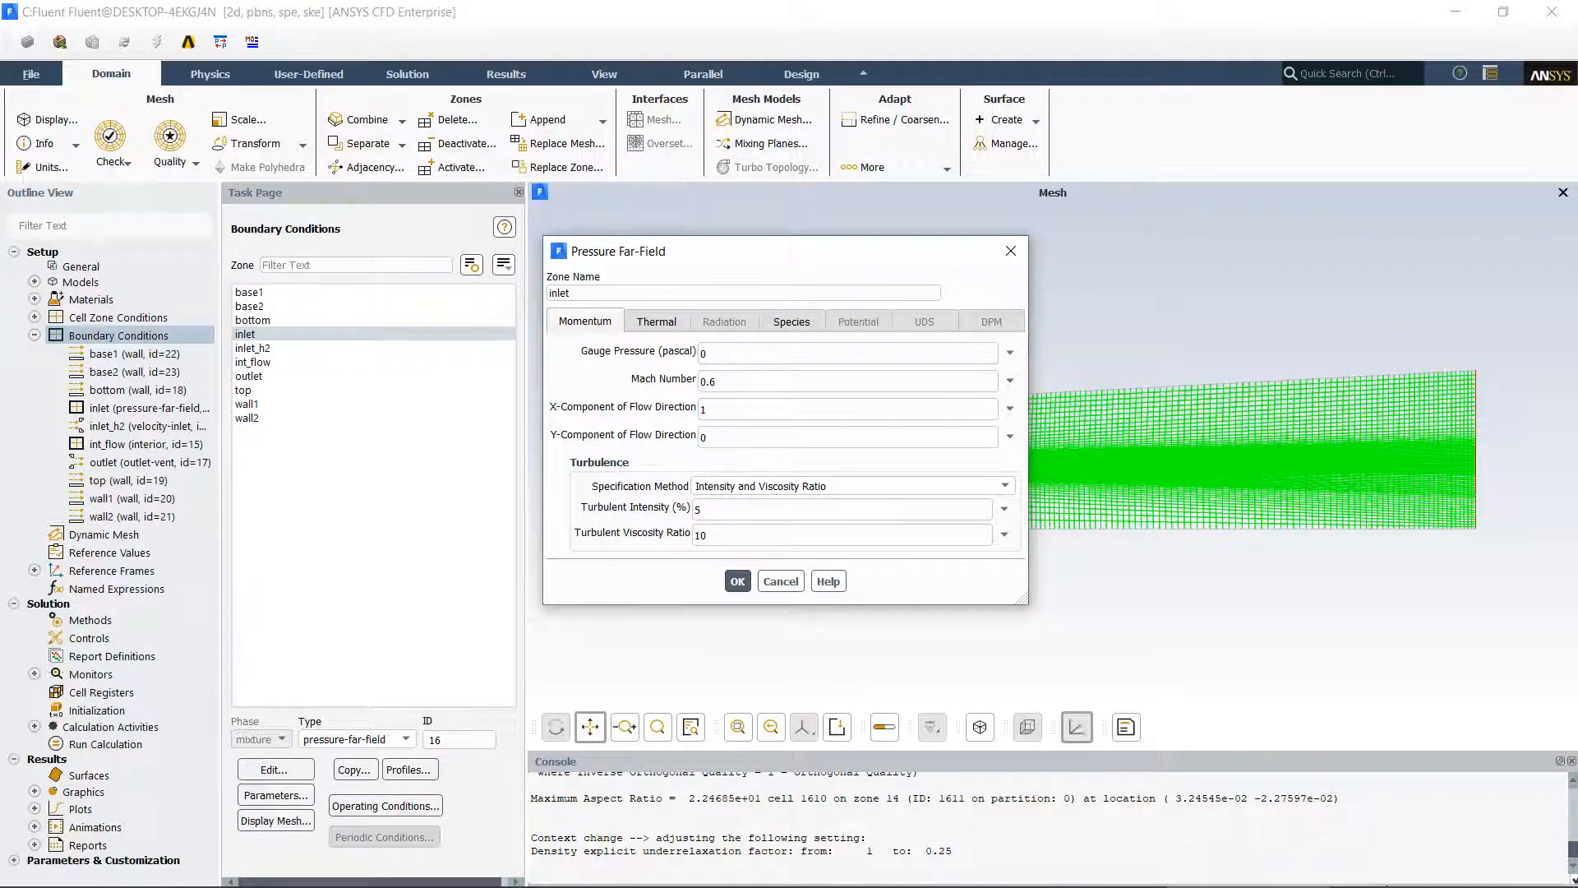
click(606, 867)
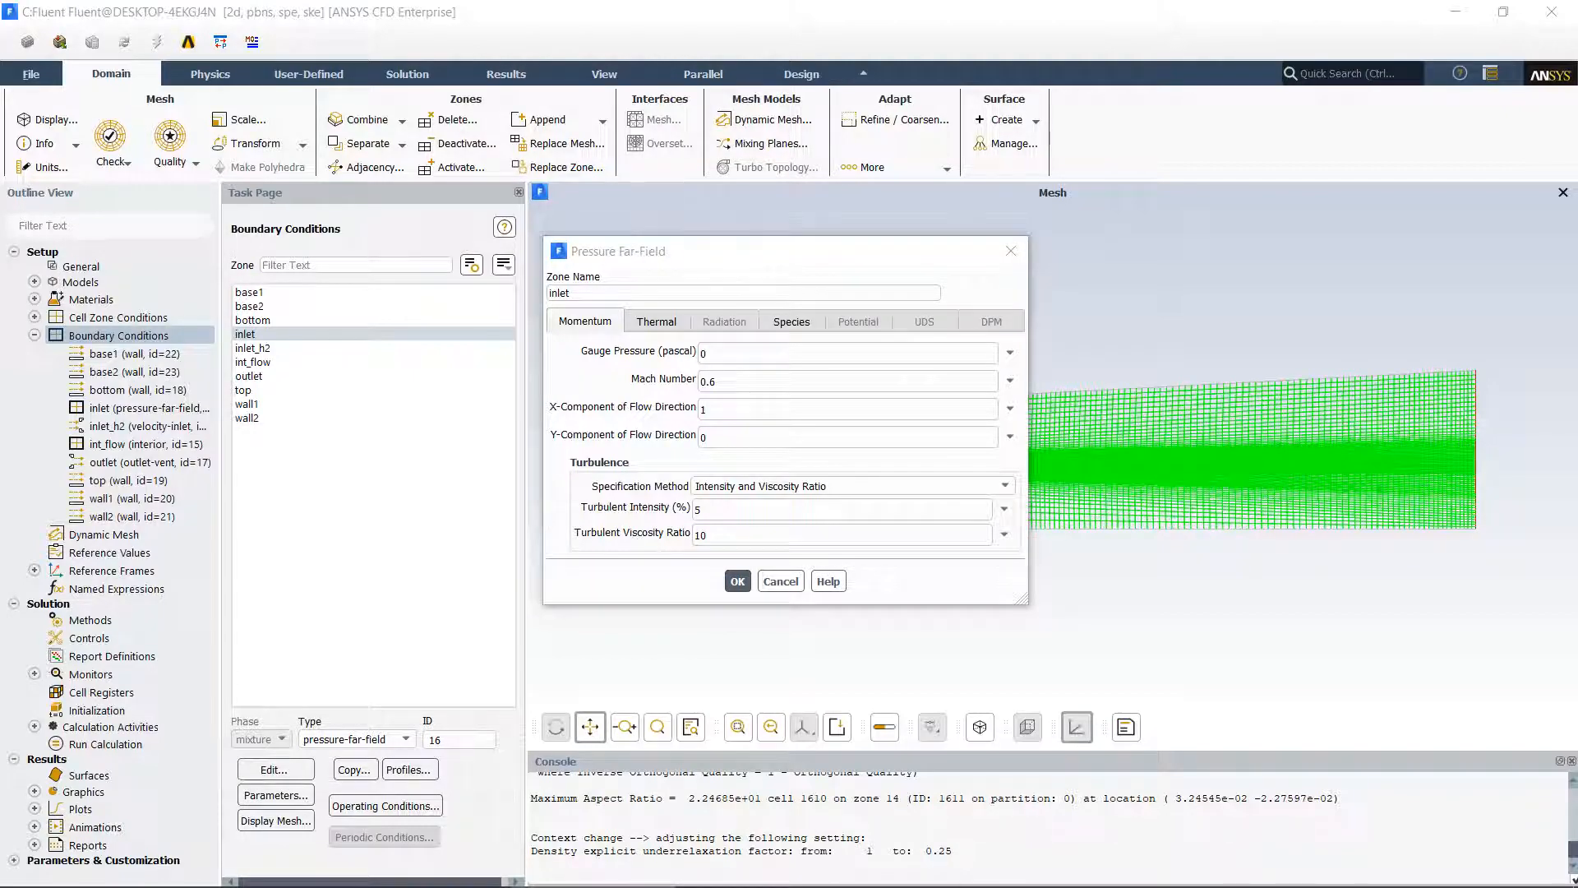
Switch to the s1270.pdf paper in Acrobat and examine Table II's inflow conditions for air and hydrogen.
drag(1577, 16, 796, 194)
scroll(885, 342, up, 5)
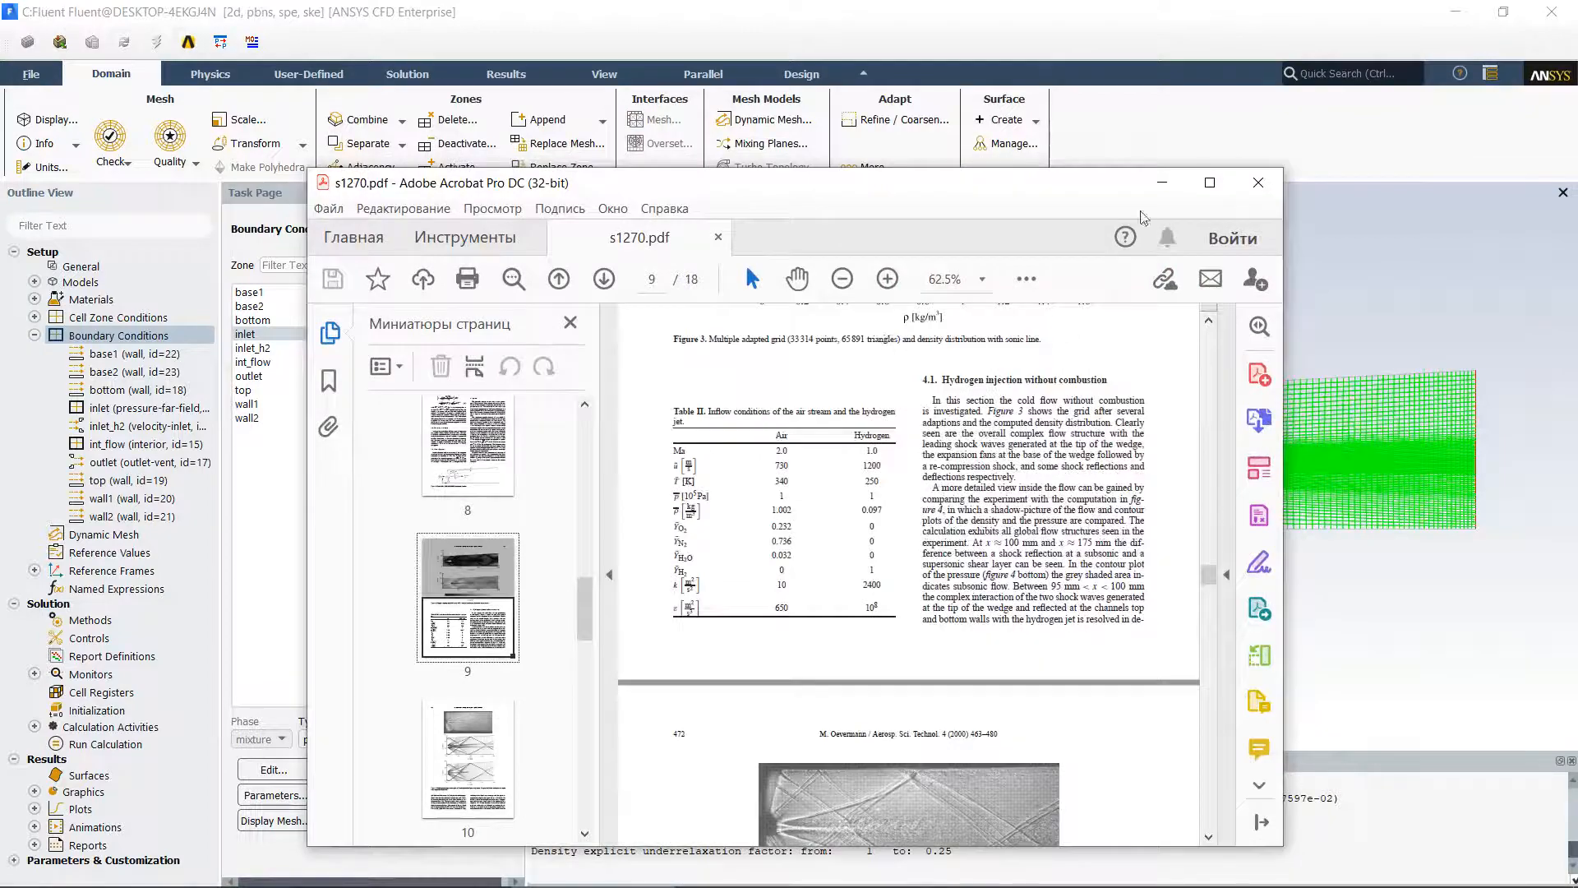
click(1210, 189)
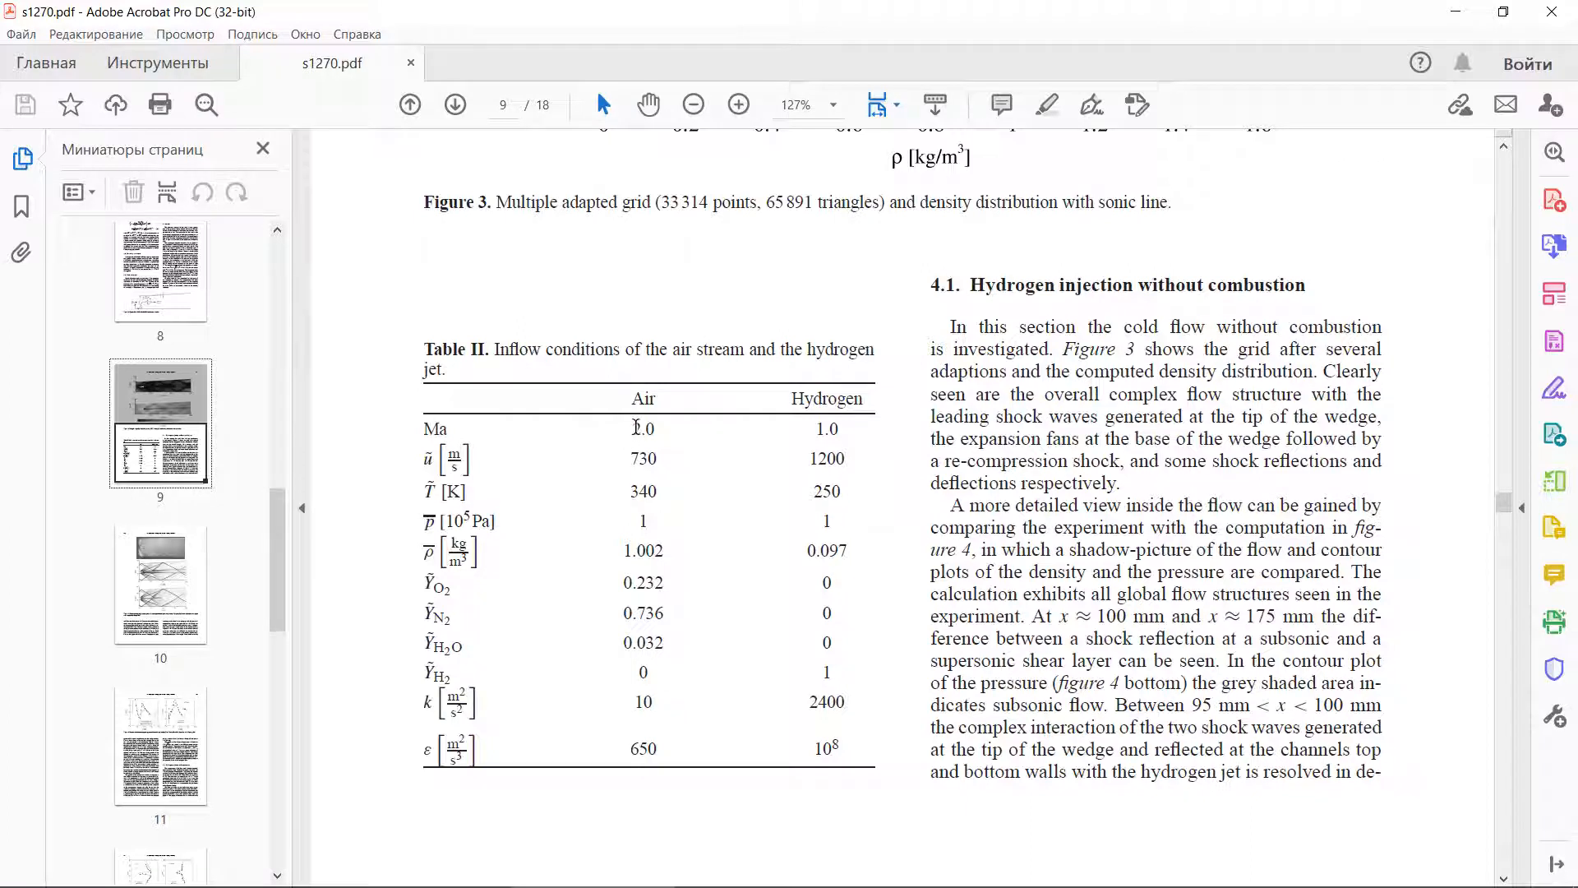
drag(638, 490, 650, 521)
drag(568, 12, 1577, 51)
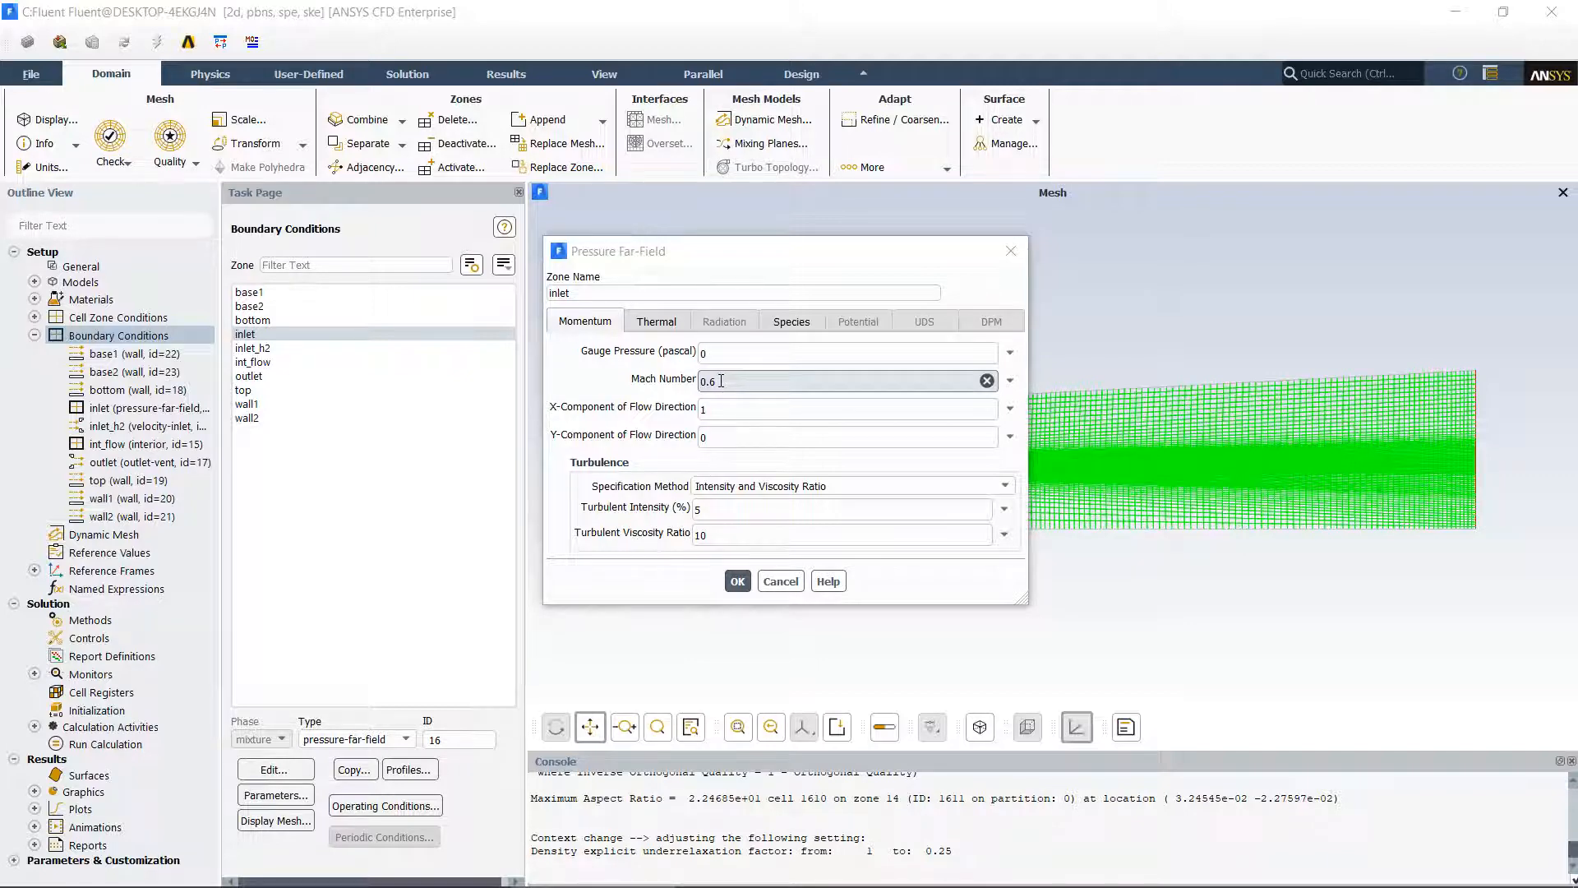
Set the inlet's Mach number to 2 and its turbulence specification to Intensity and Hydraulic Diameter, with a hydraulic diameter of 0.05 m.
drag(721, 381, 692, 383)
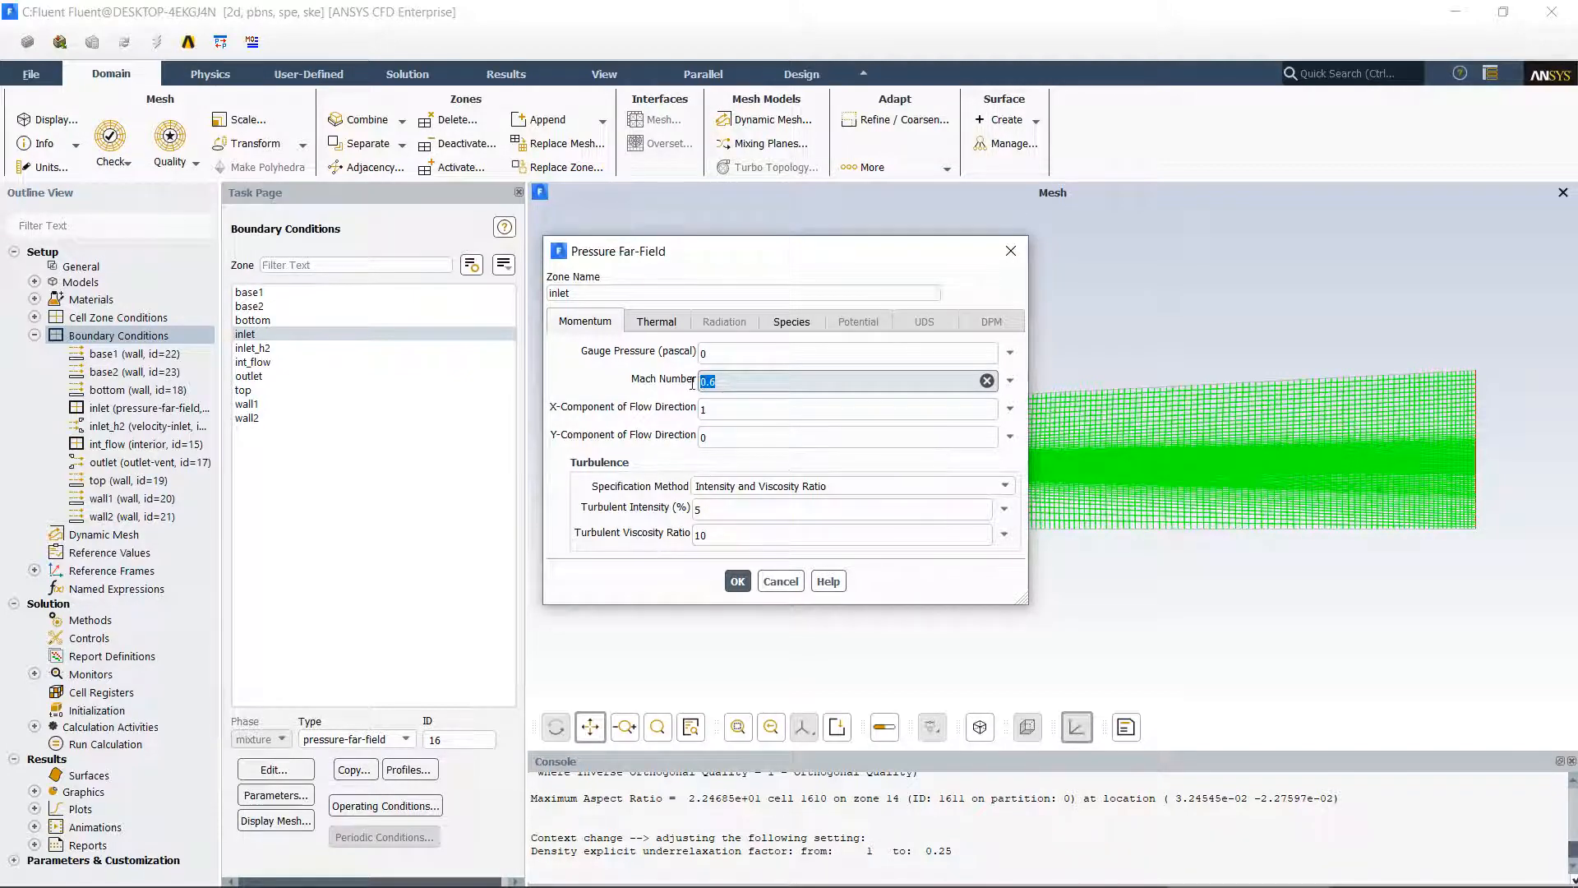
text(2)
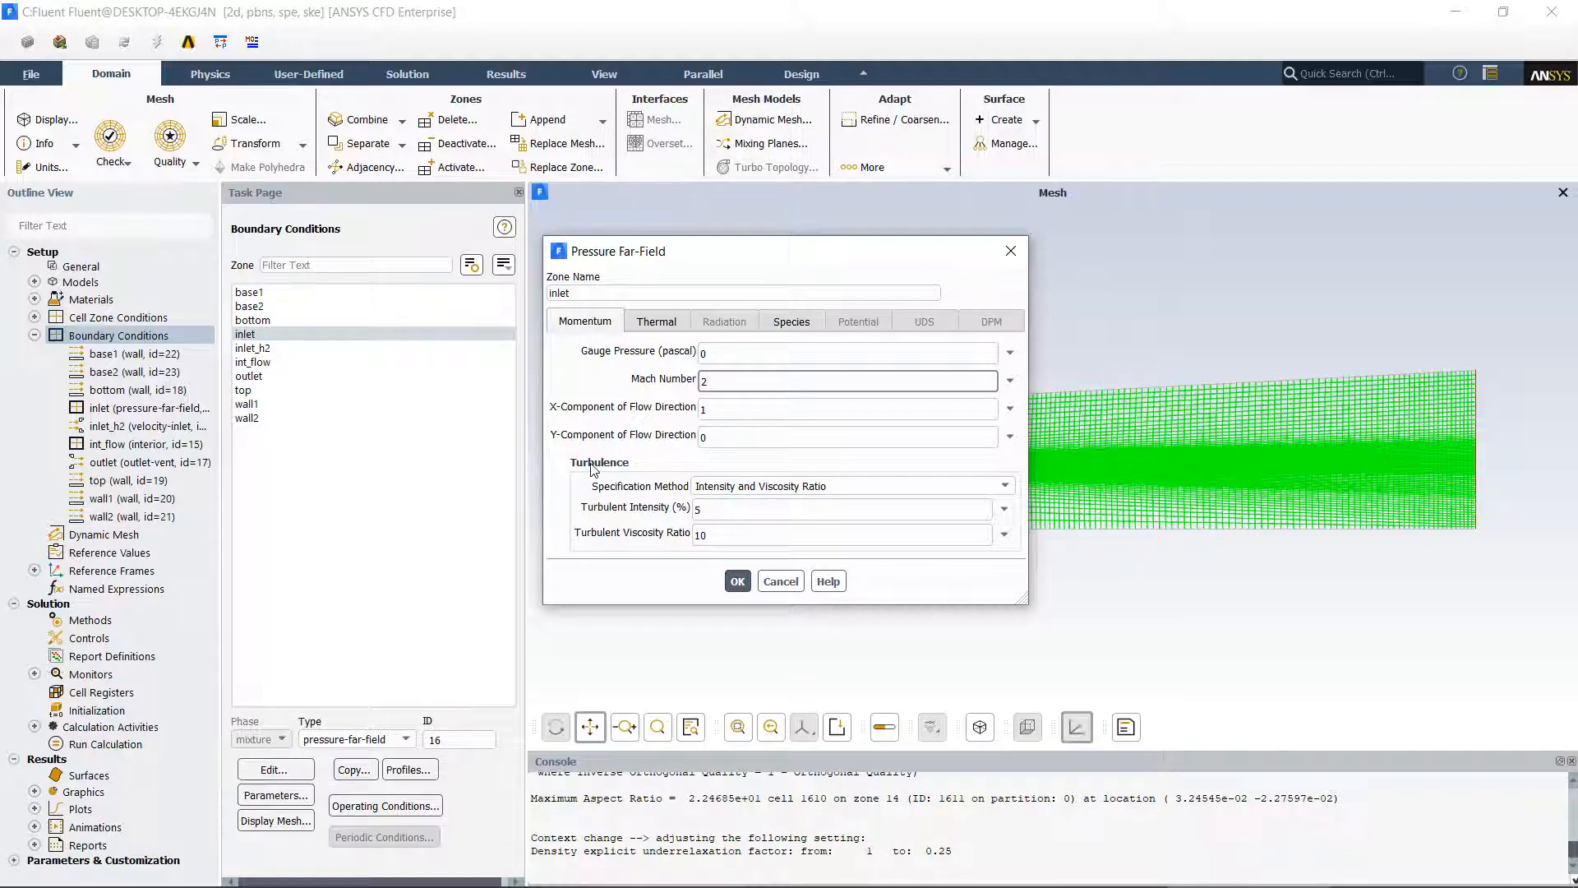
click(1007, 486)
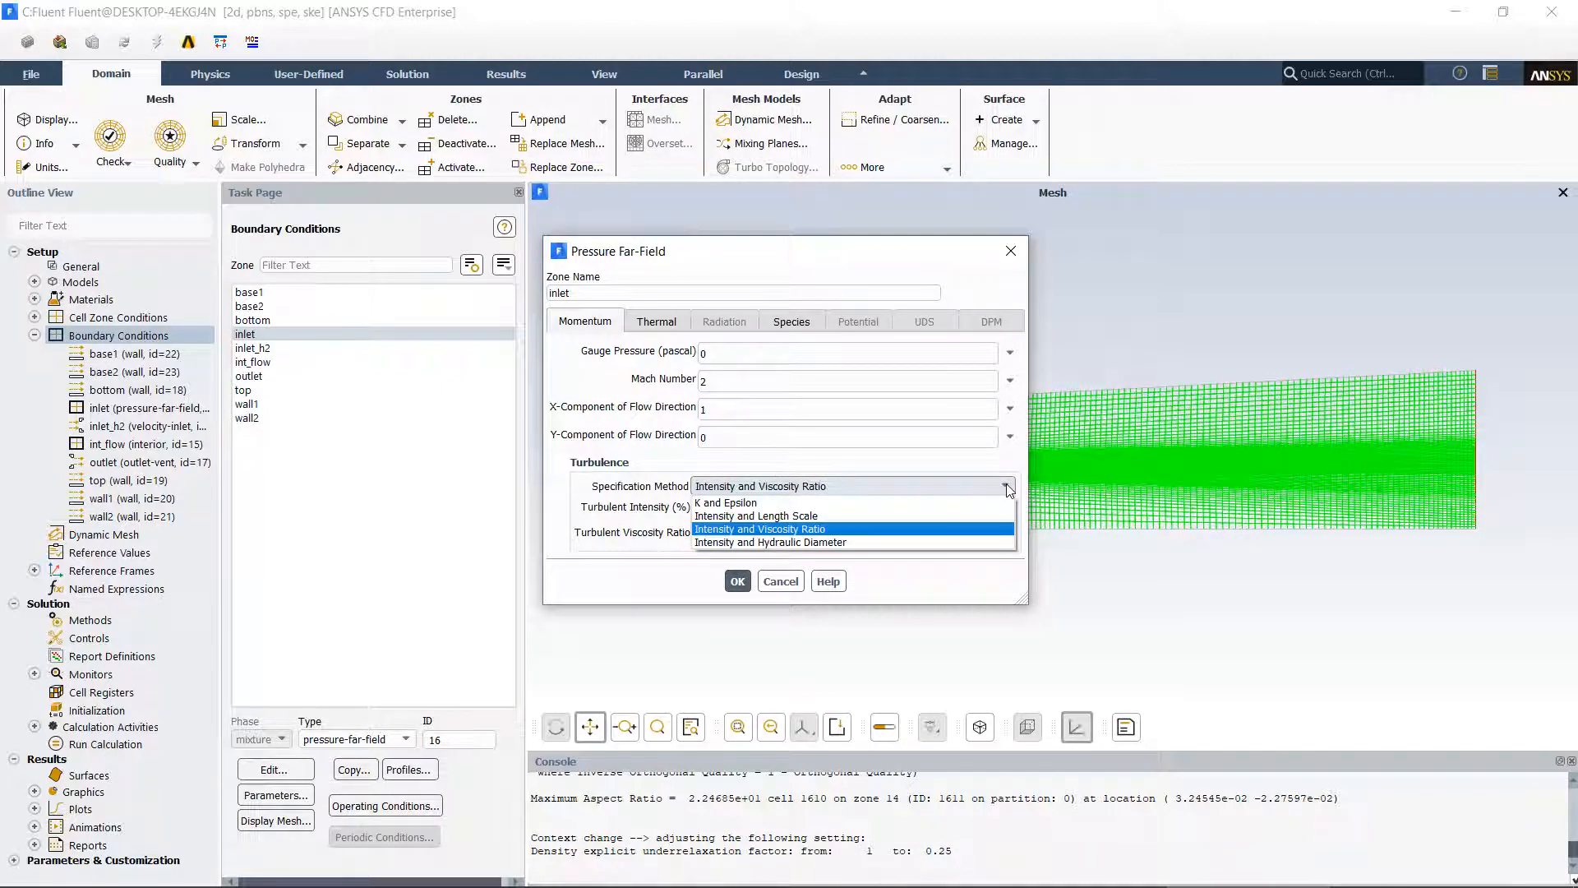
click(785, 544)
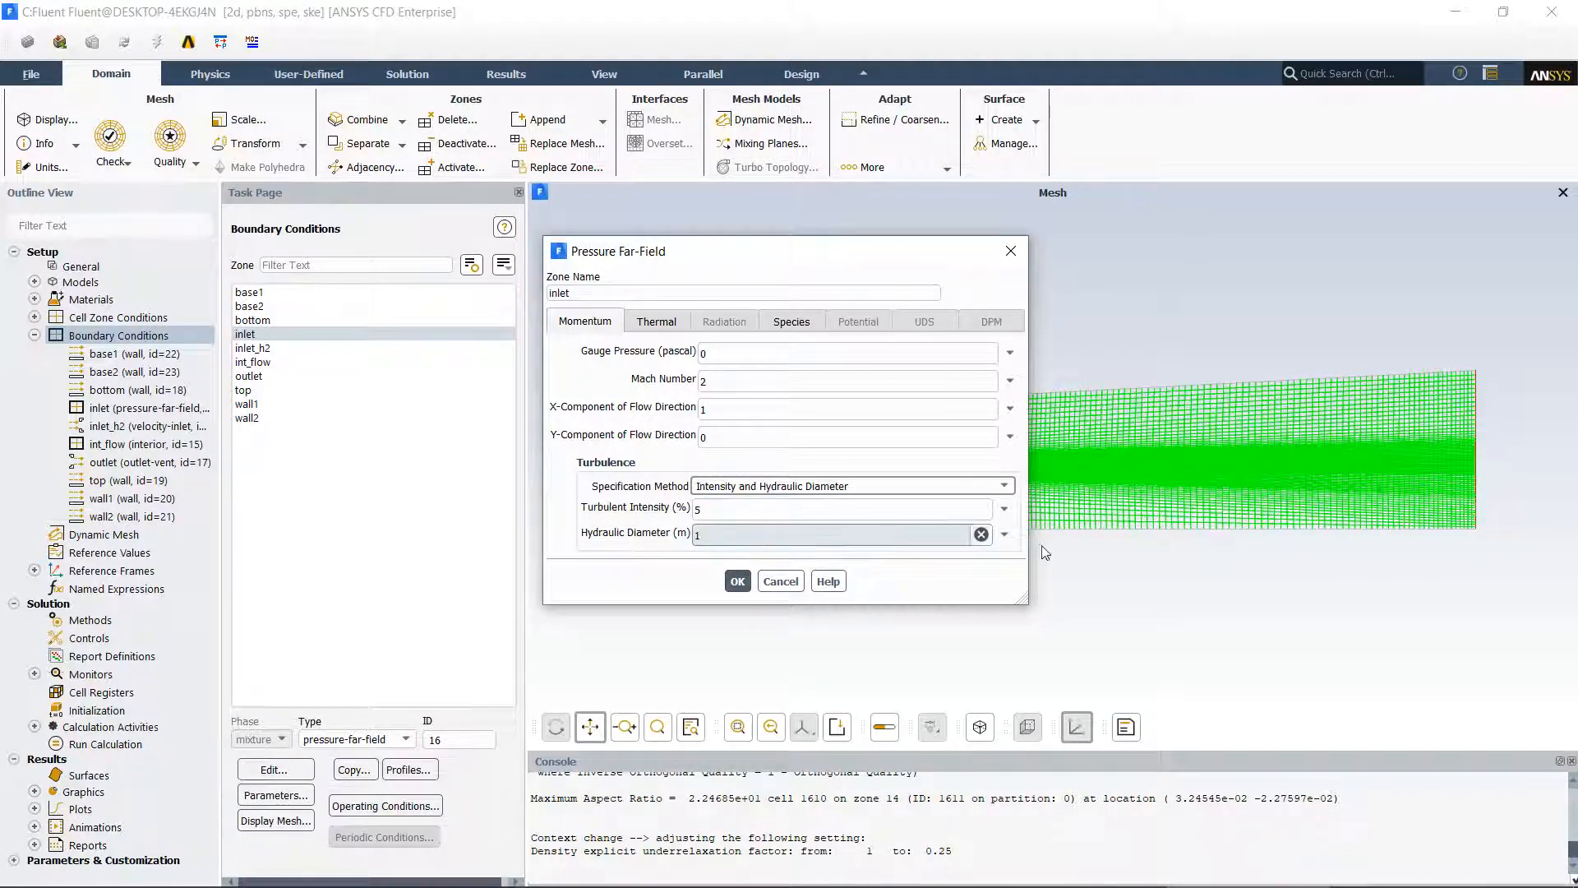
drag(946, 536, 687, 538)
text(0)
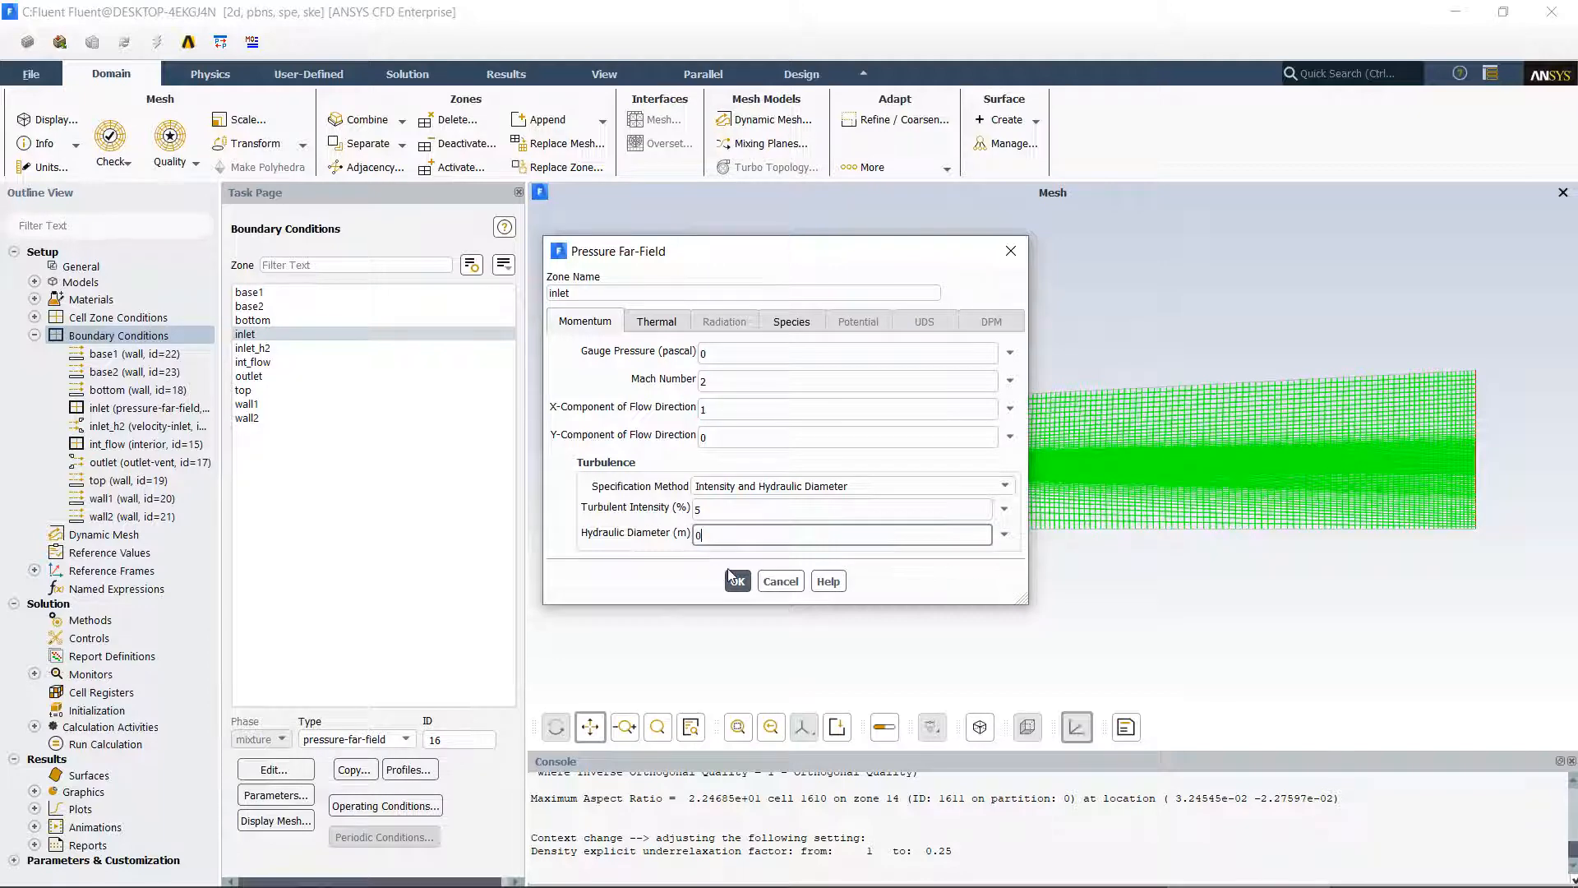
text(.05)
Set the inlet's temperature to 340 K in its thermal conditions.
click(656, 321)
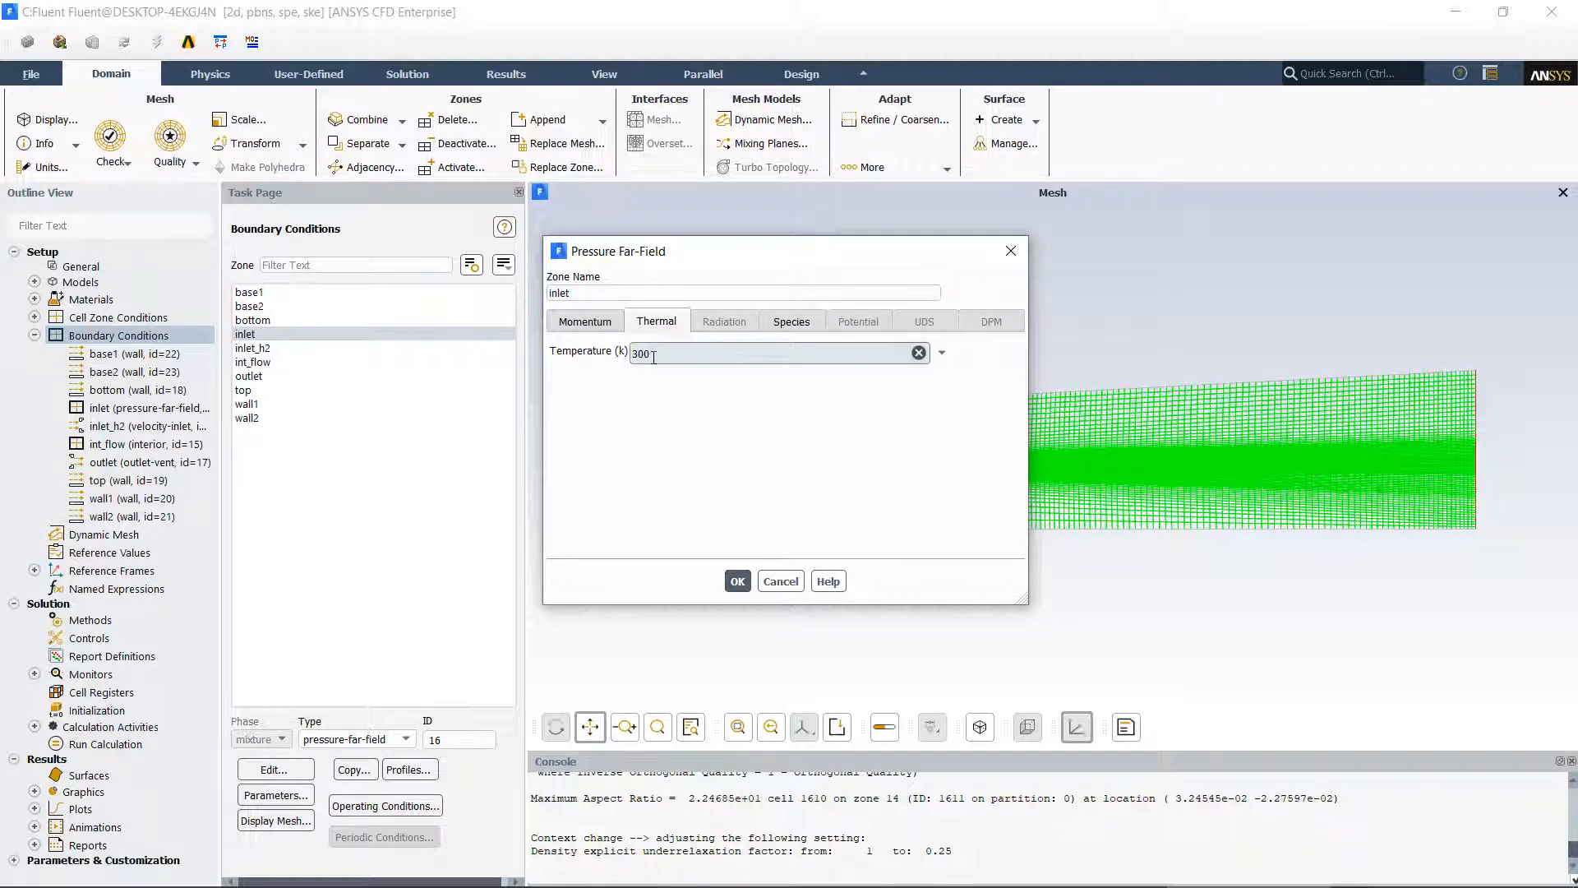
double_click(641, 353)
text(340)
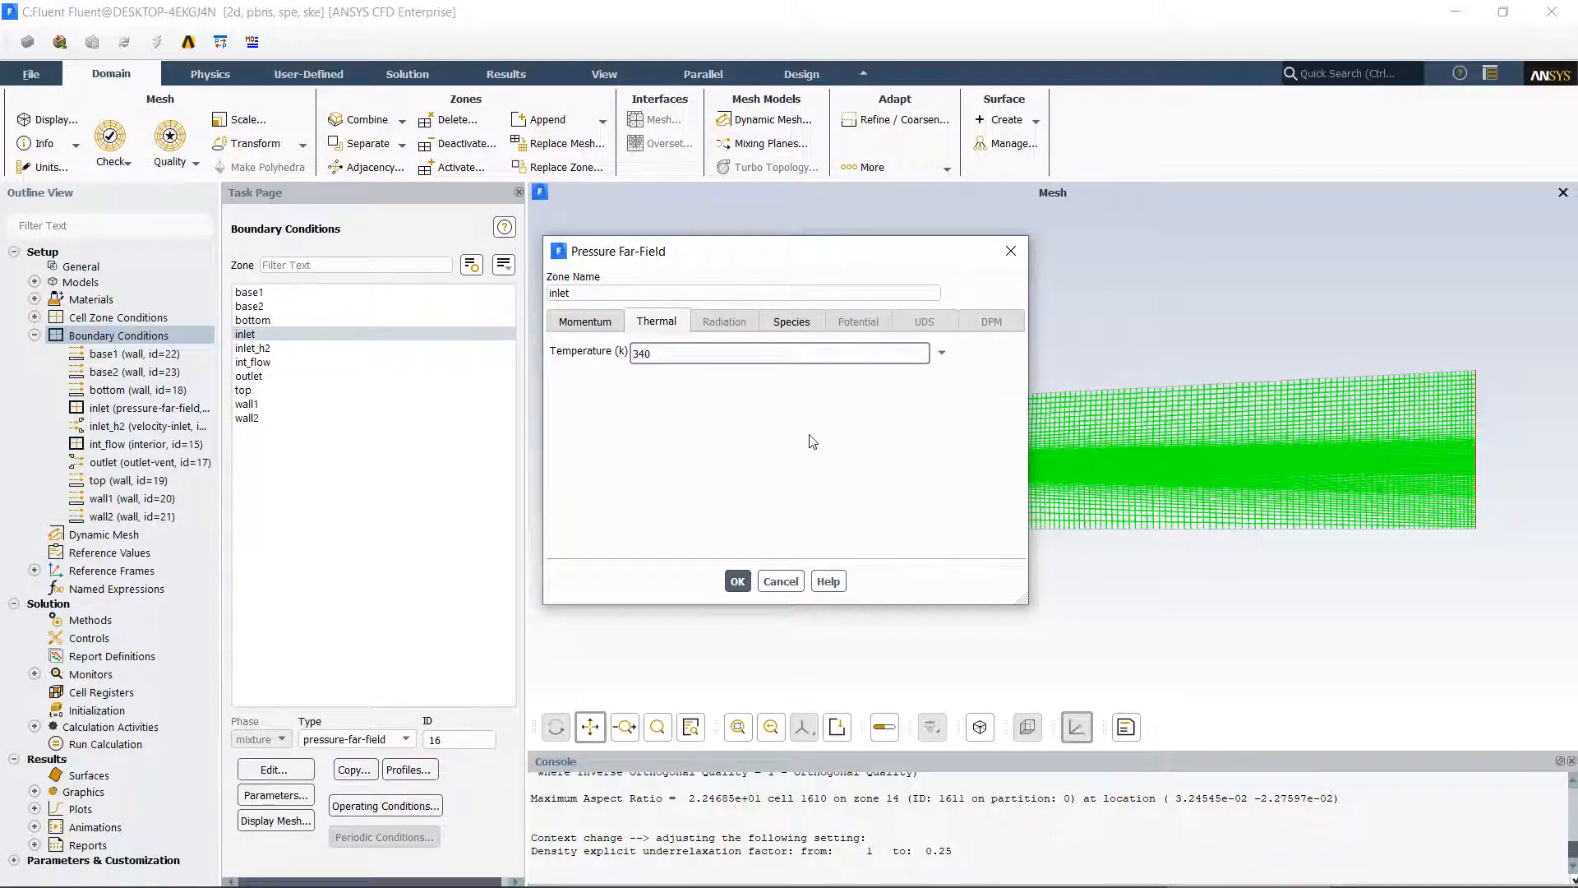
Set the inlet's species mass fractions to 0.232 for o2 and 0.032 for h2o, and accept the boundary settings.
click(791, 322)
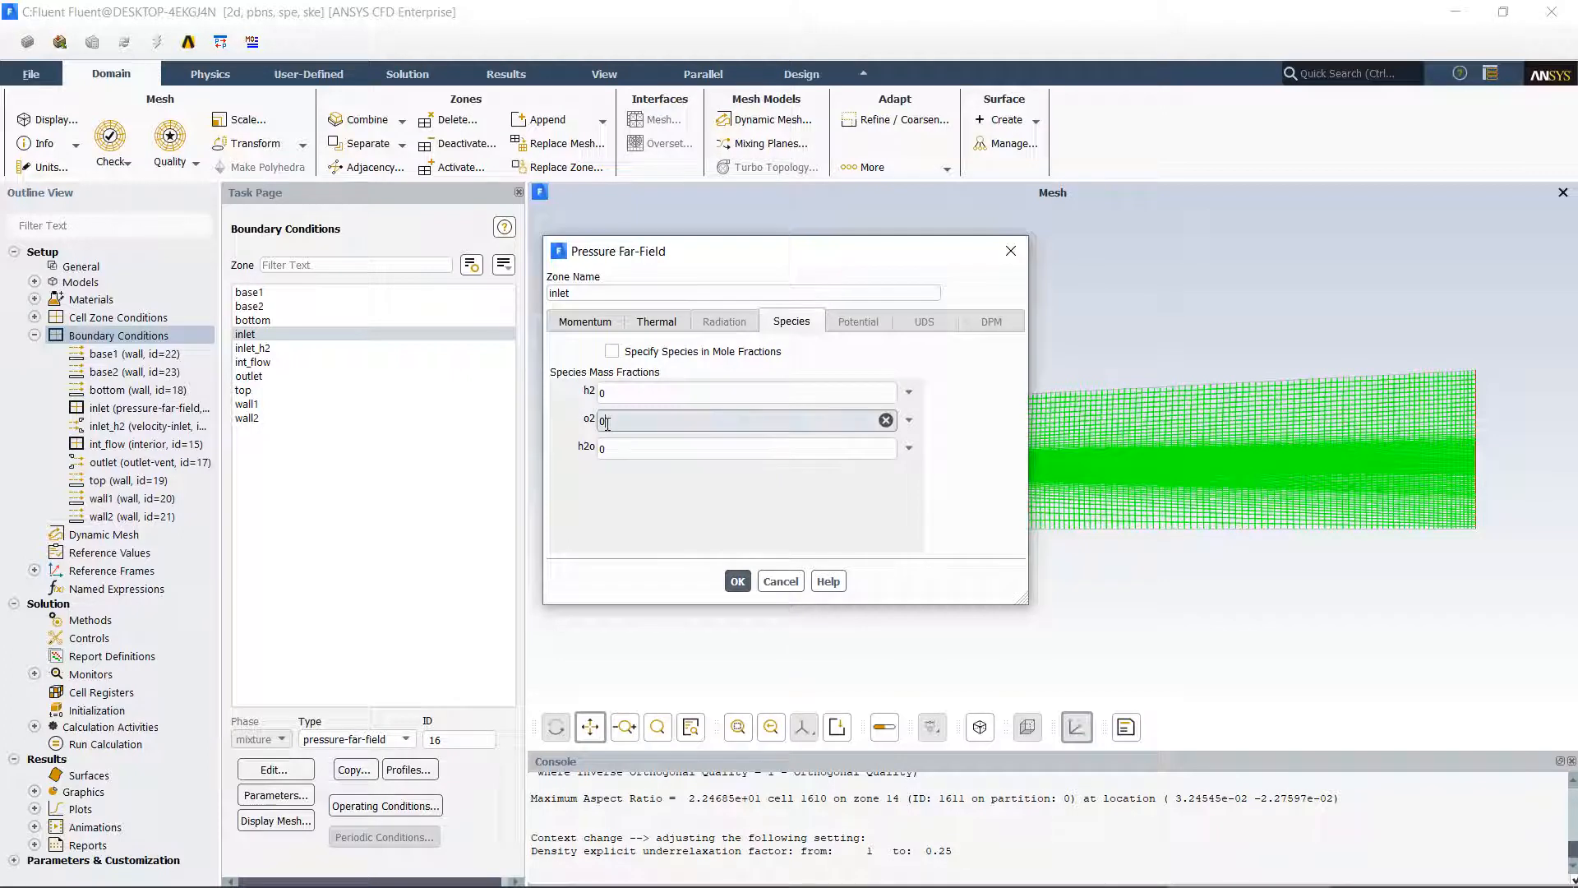
click(607, 420)
text(.)
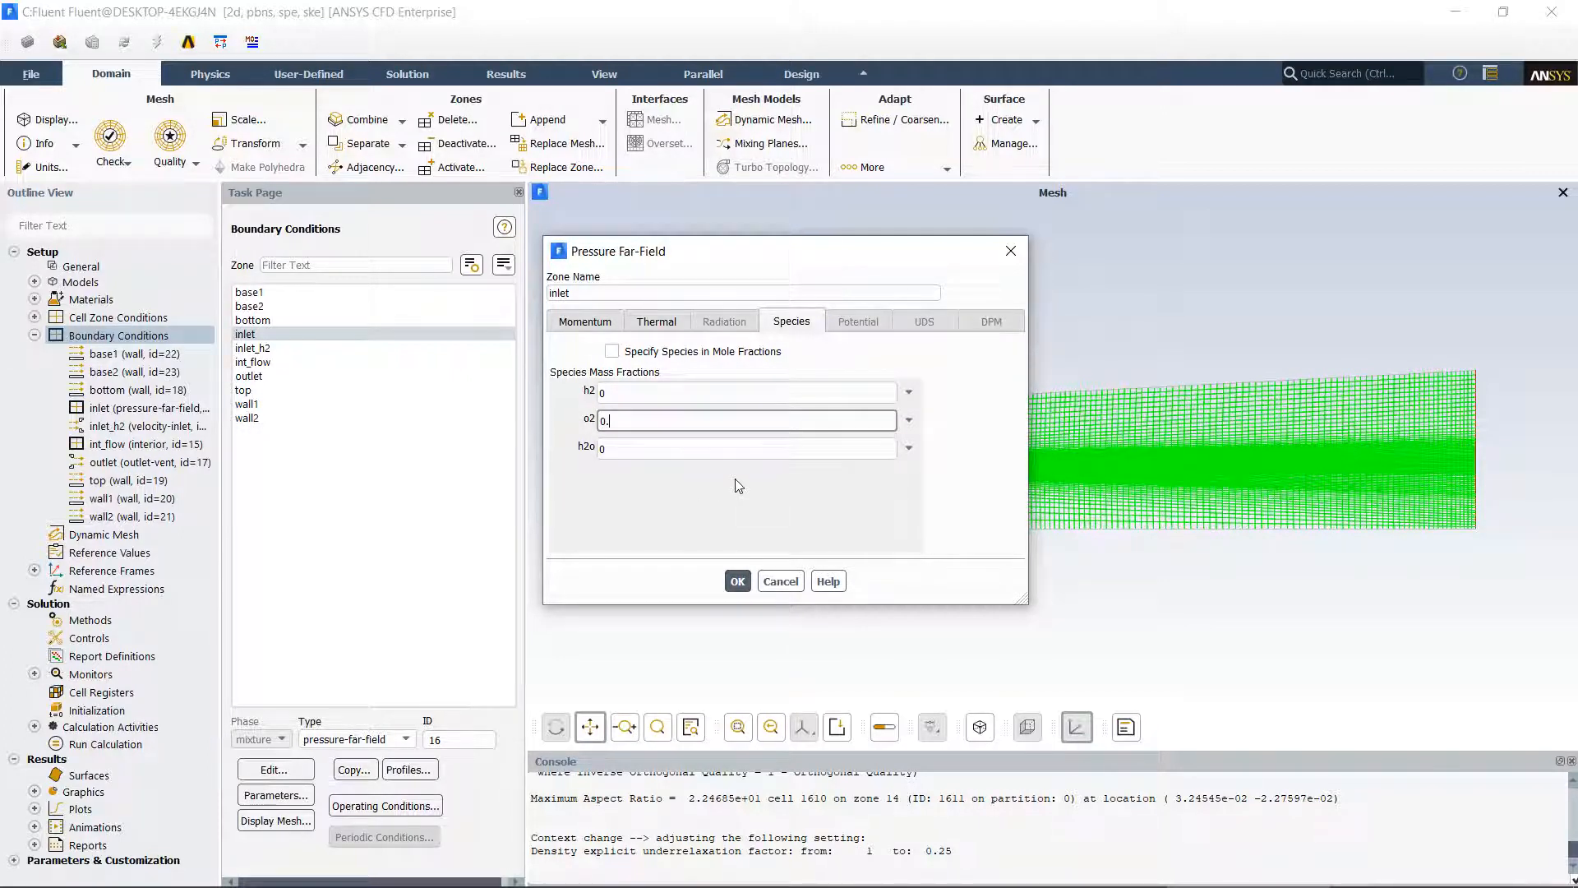
text(232)
click(608, 448)
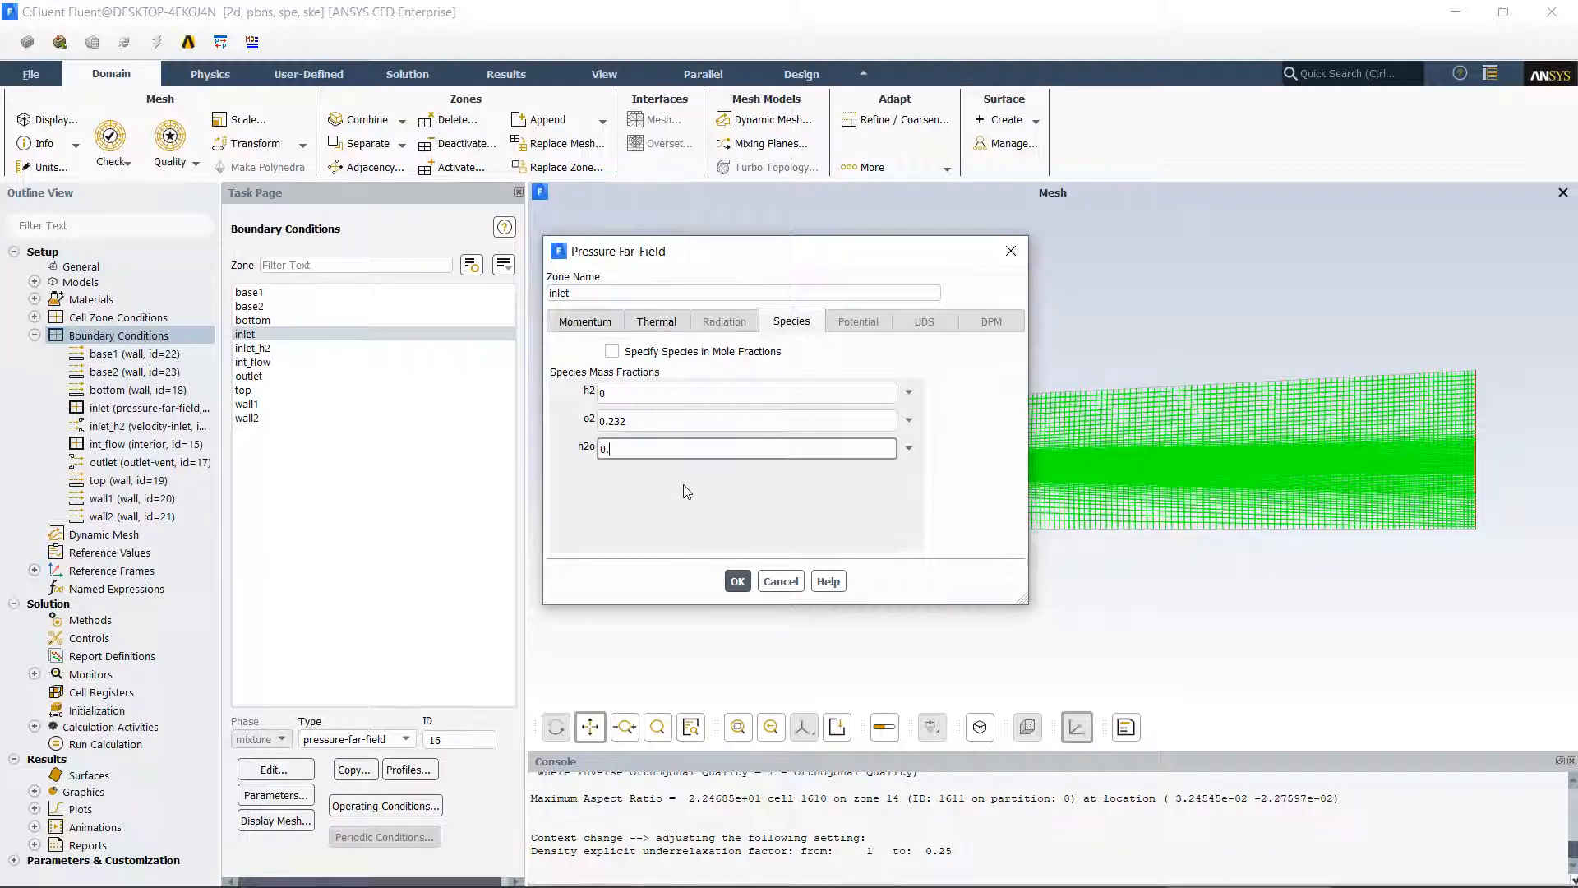
text(032)
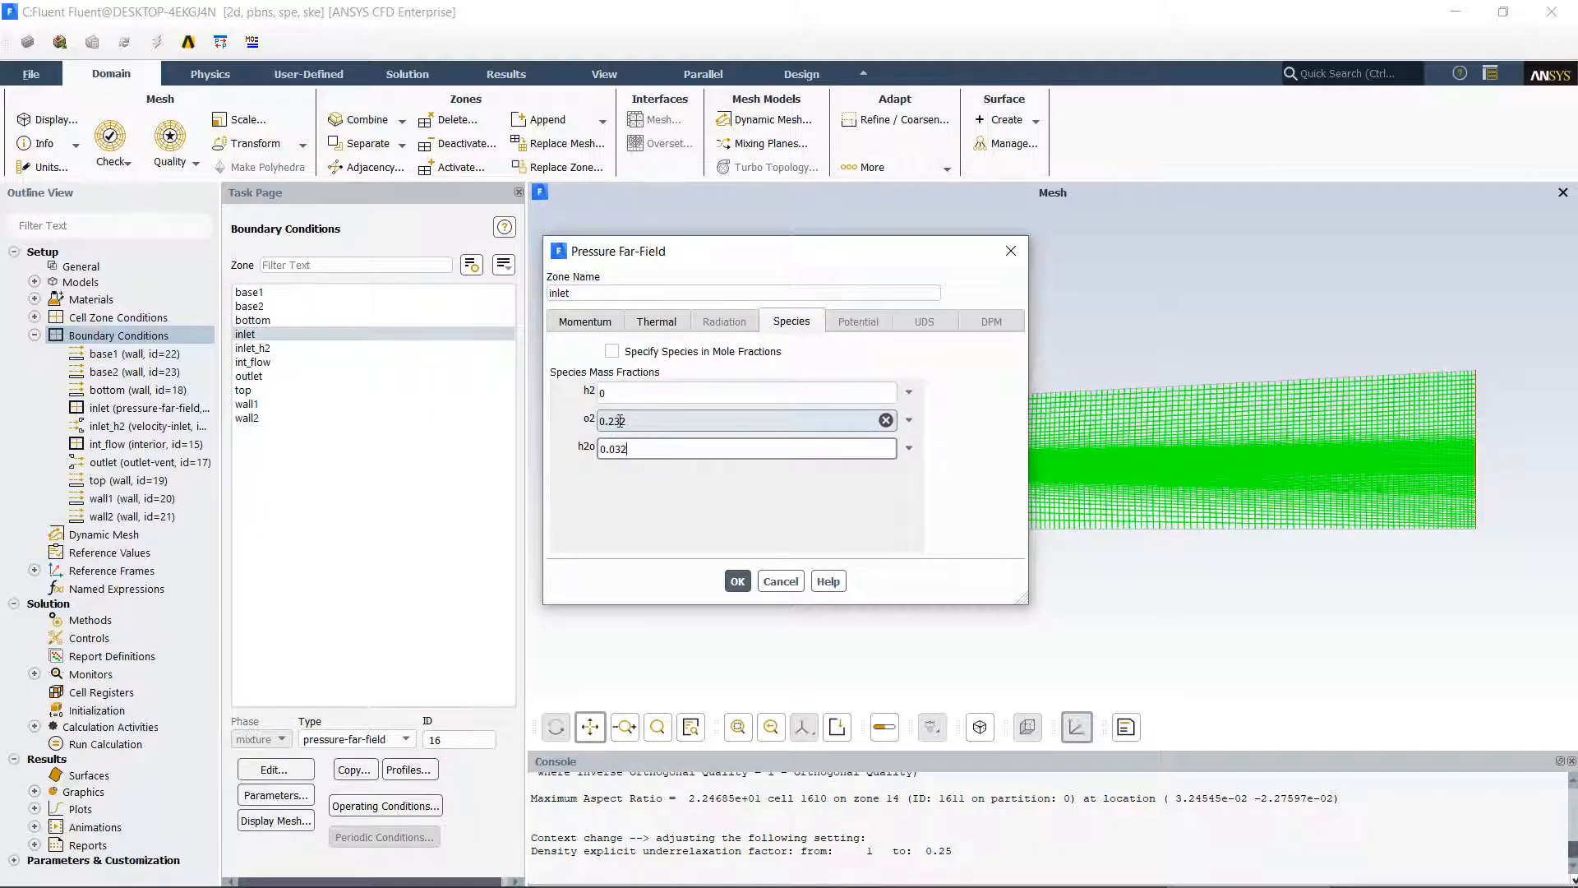
click(737, 582)
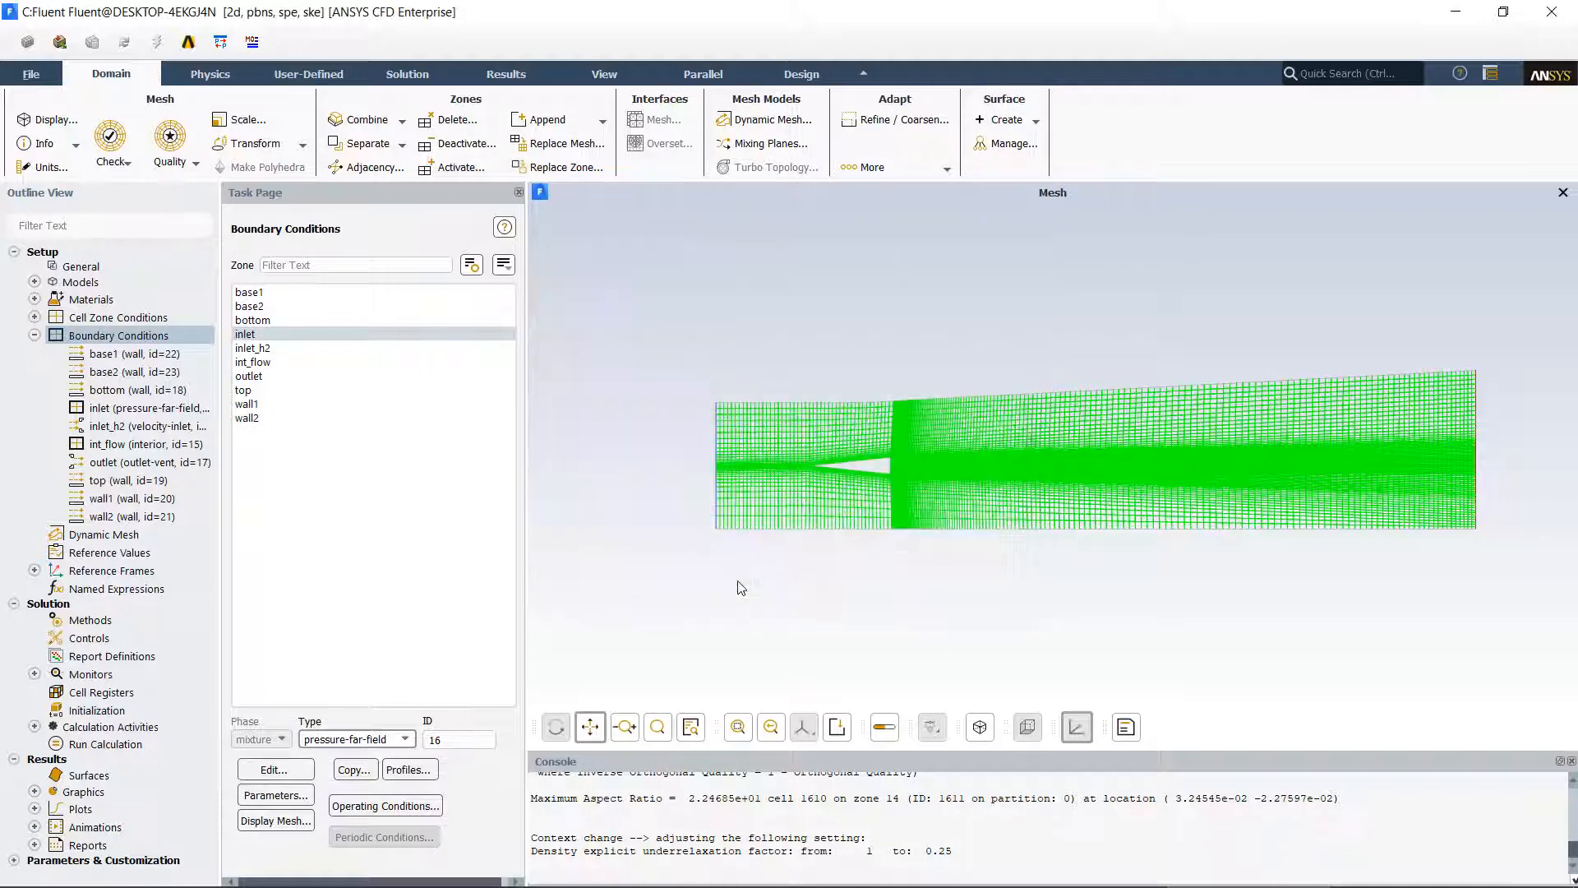
Change the boundary type of the inlet_h2 zone to pressure-far-field.
click(259, 351)
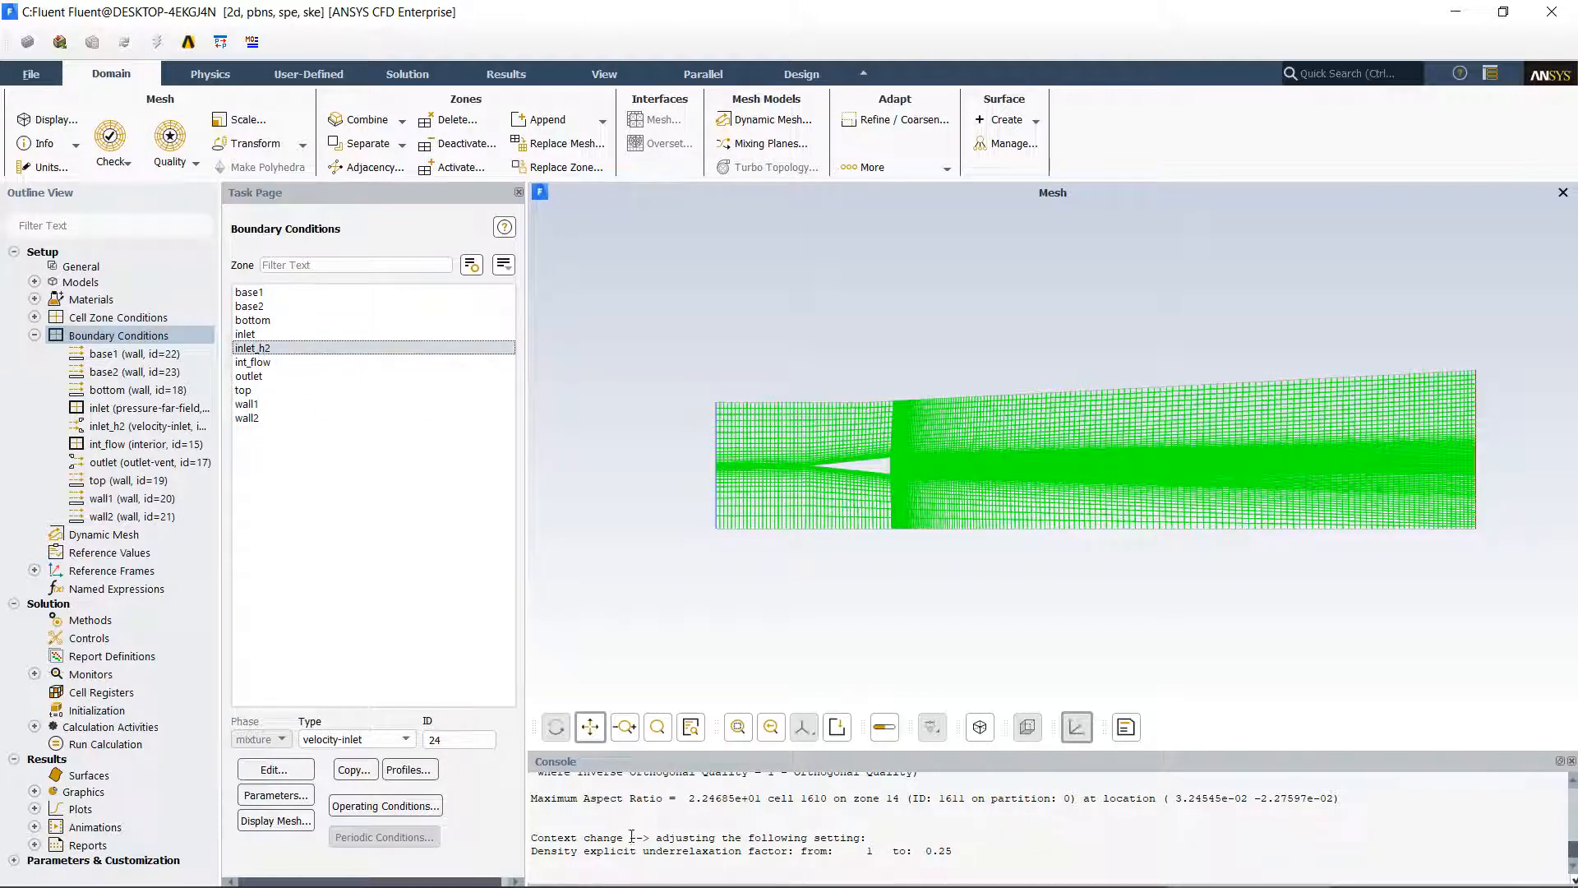
click(406, 740)
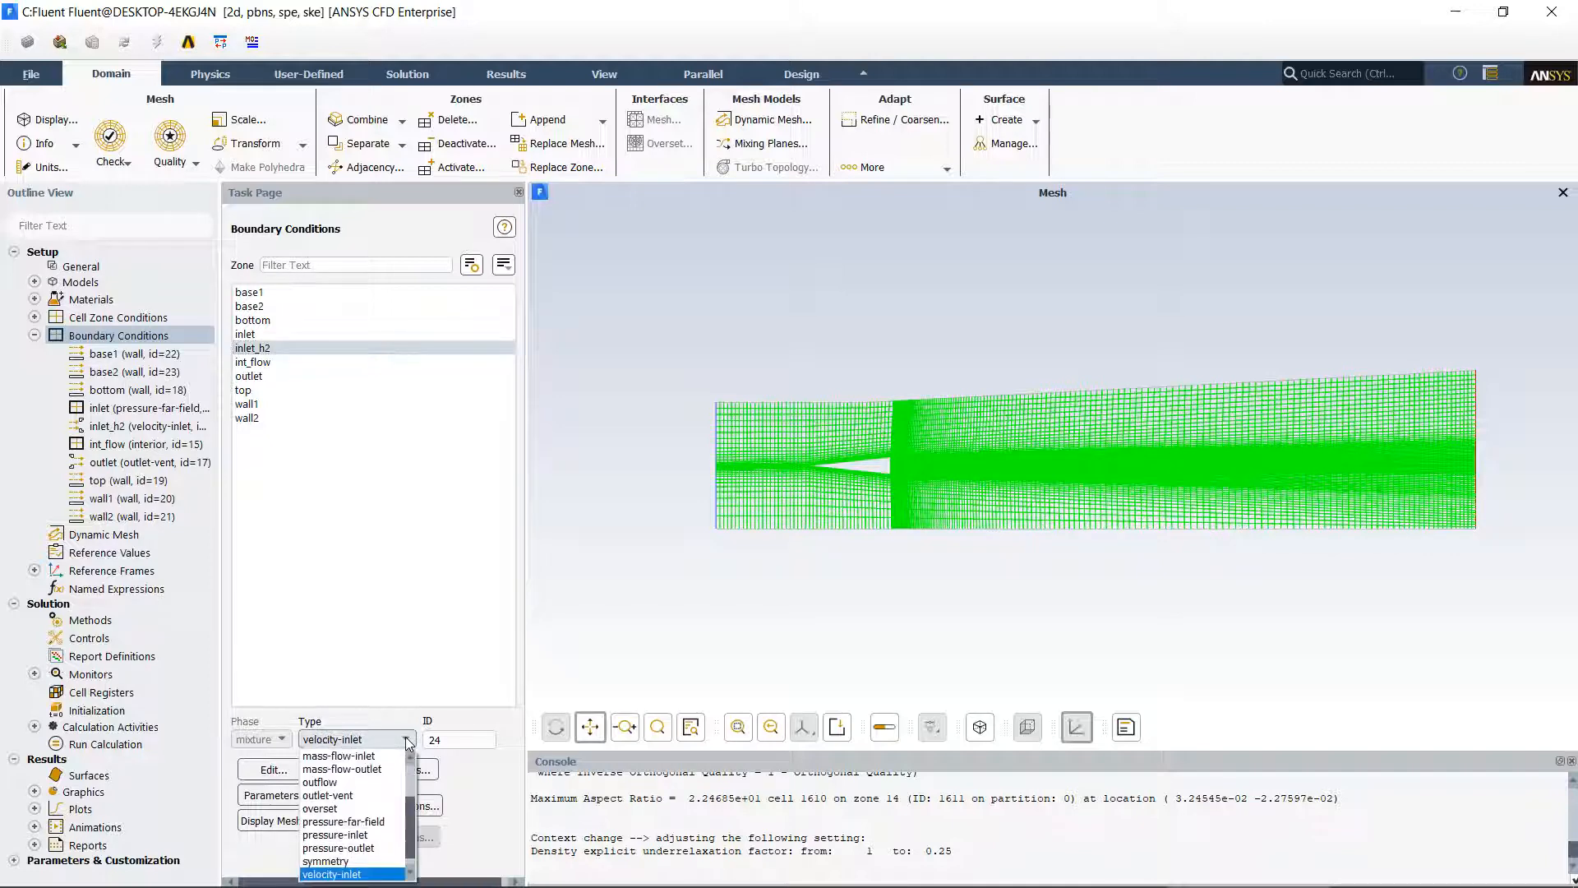
click(376, 821)
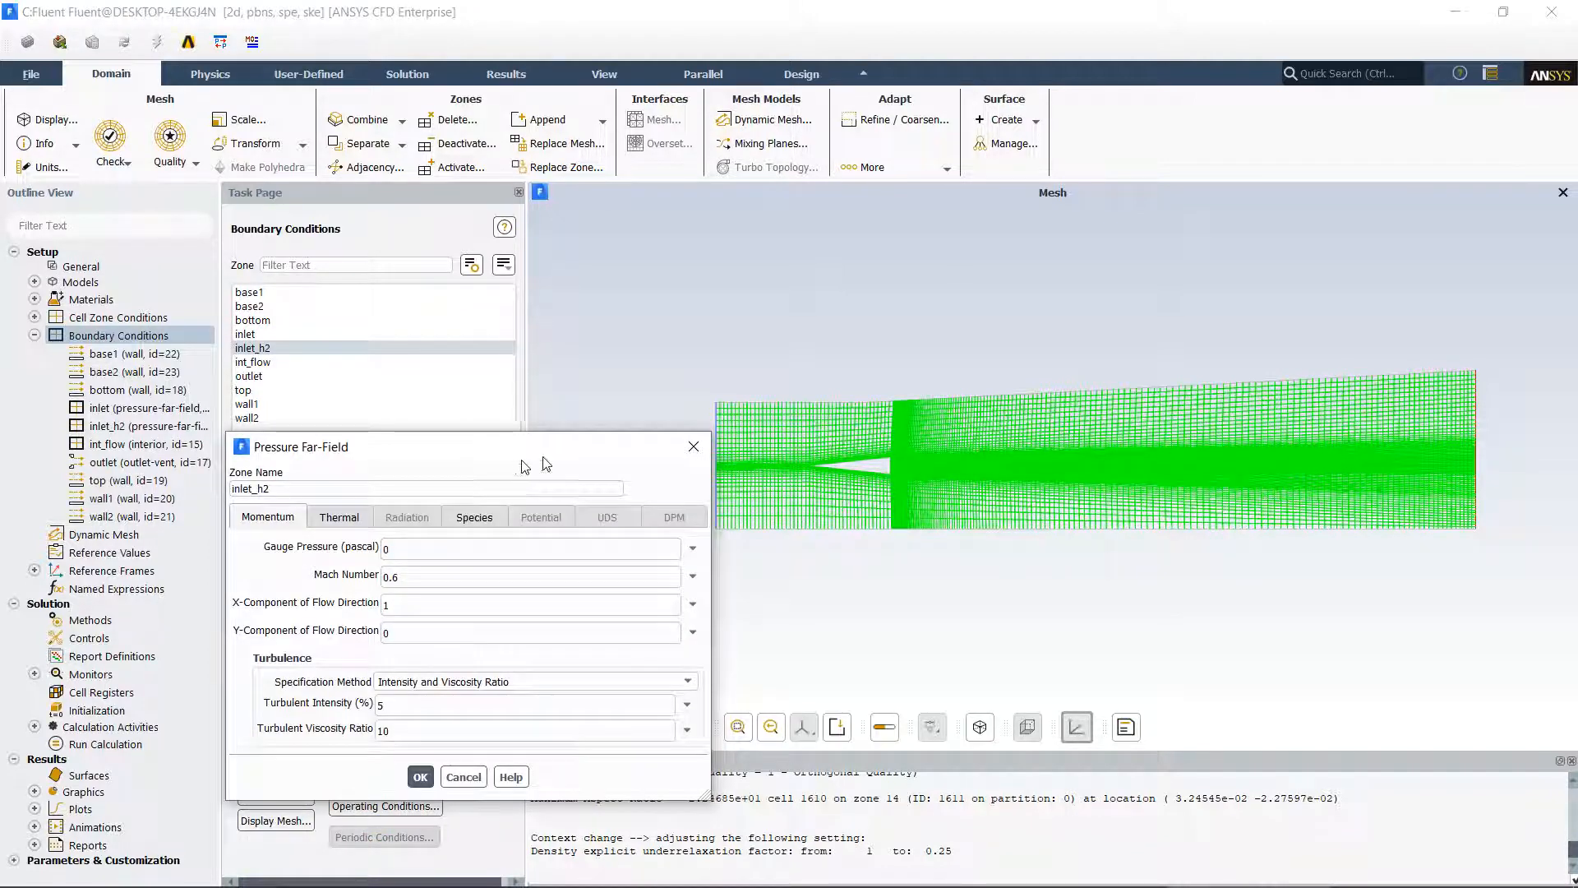
drag(528, 457, 874, 240)
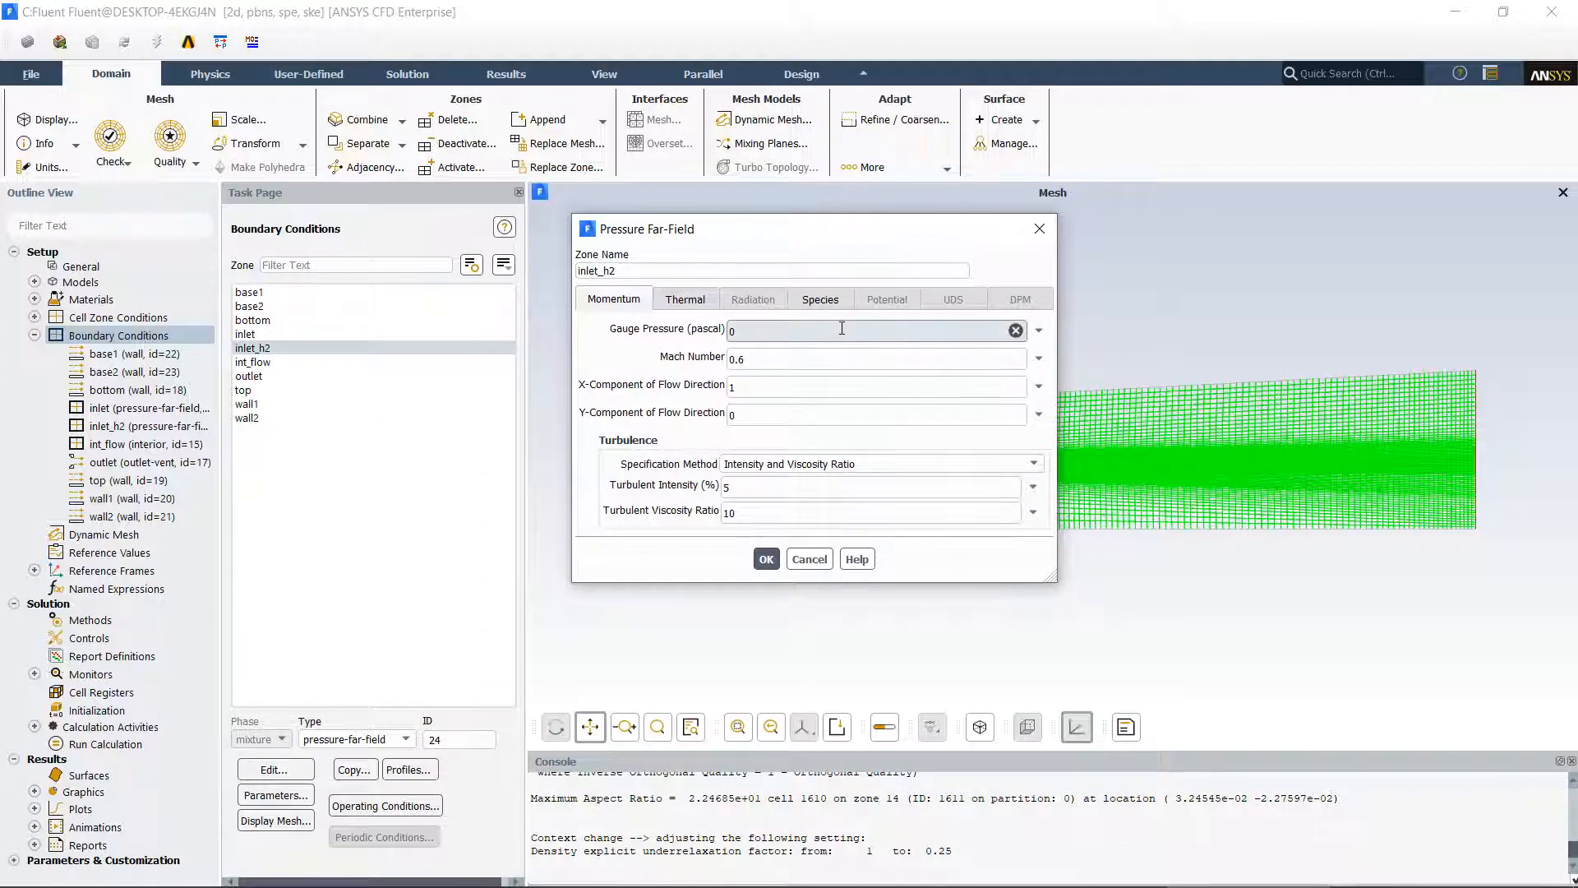
Set inlet_h2's Mach number to 1 and its turbulence specification to Intensity and Hydraulic Diameter, with a hydraulic diameter of 0.001 m.
click(787, 359)
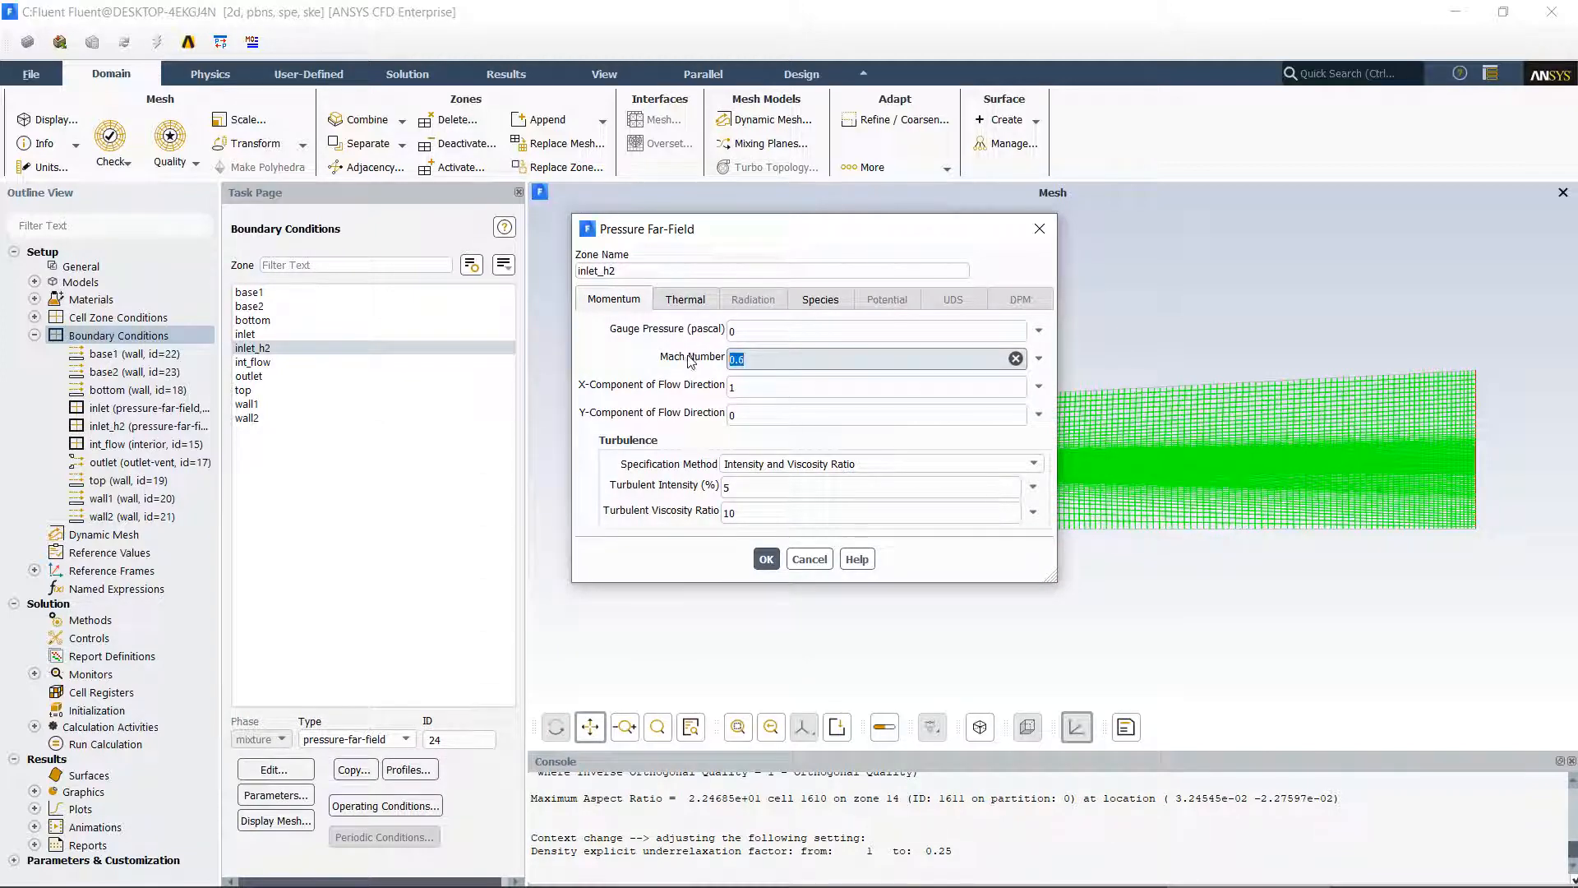
text(1)
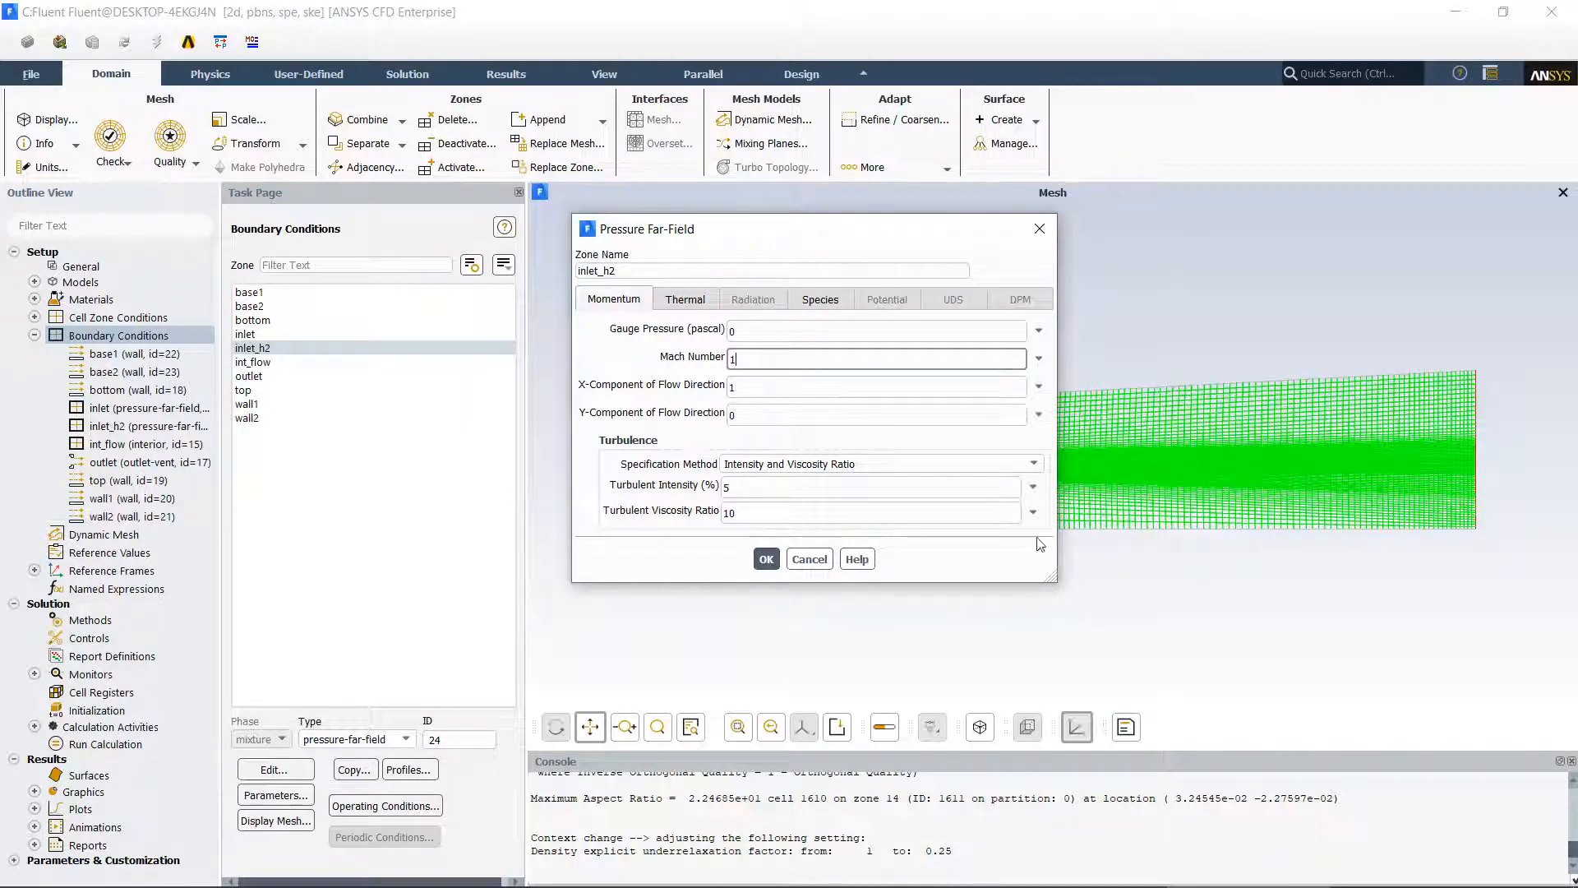
click(1034, 465)
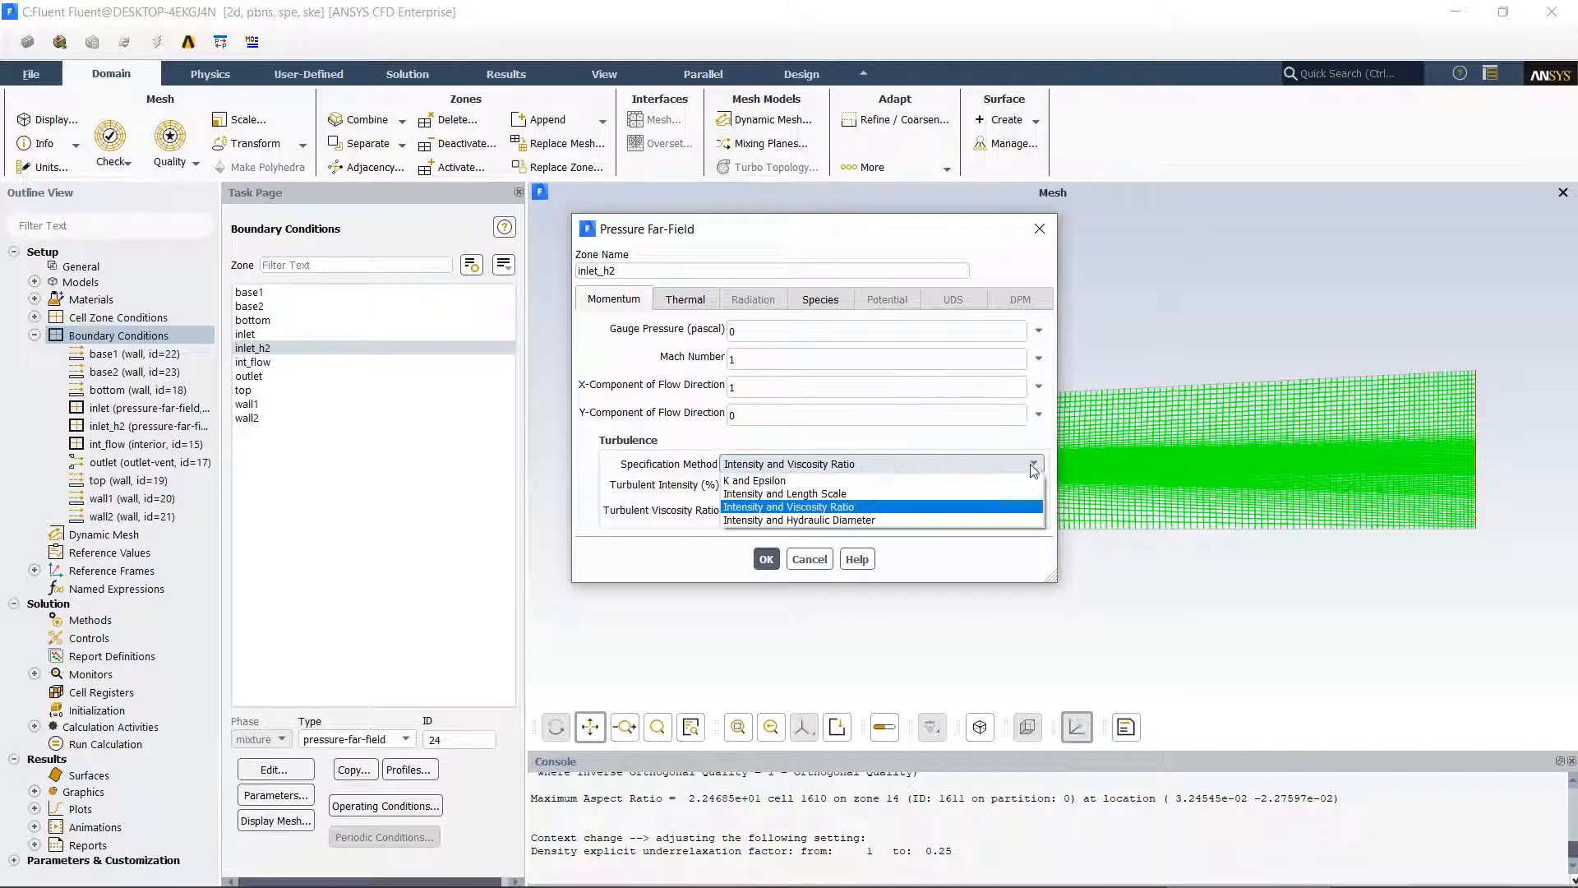
click(760, 520)
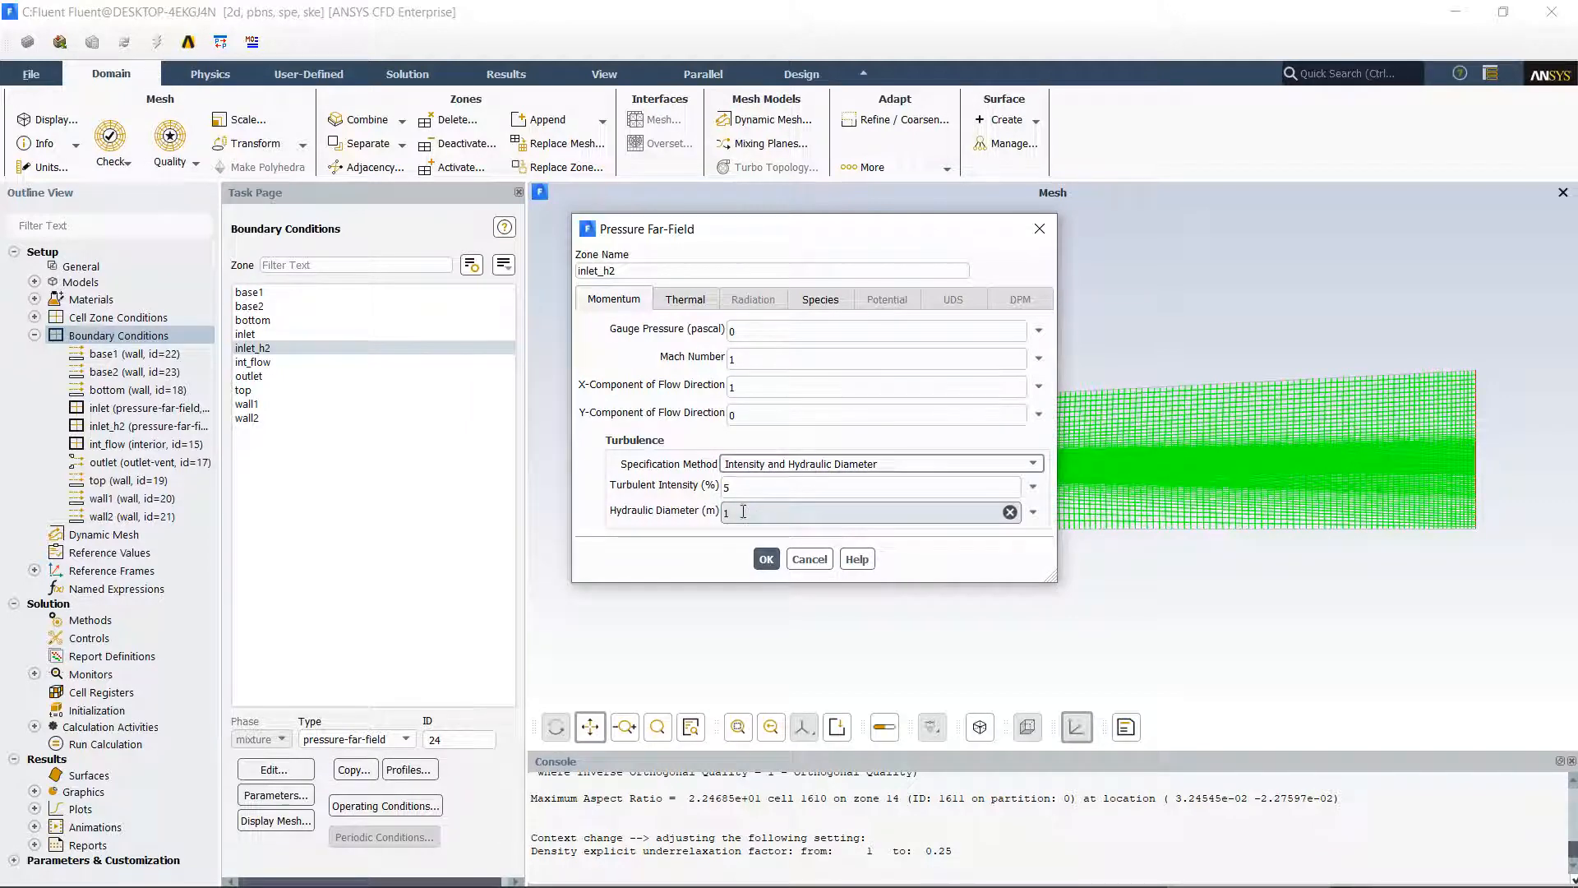
double_click(737, 512)
mouse_move(998, 886)
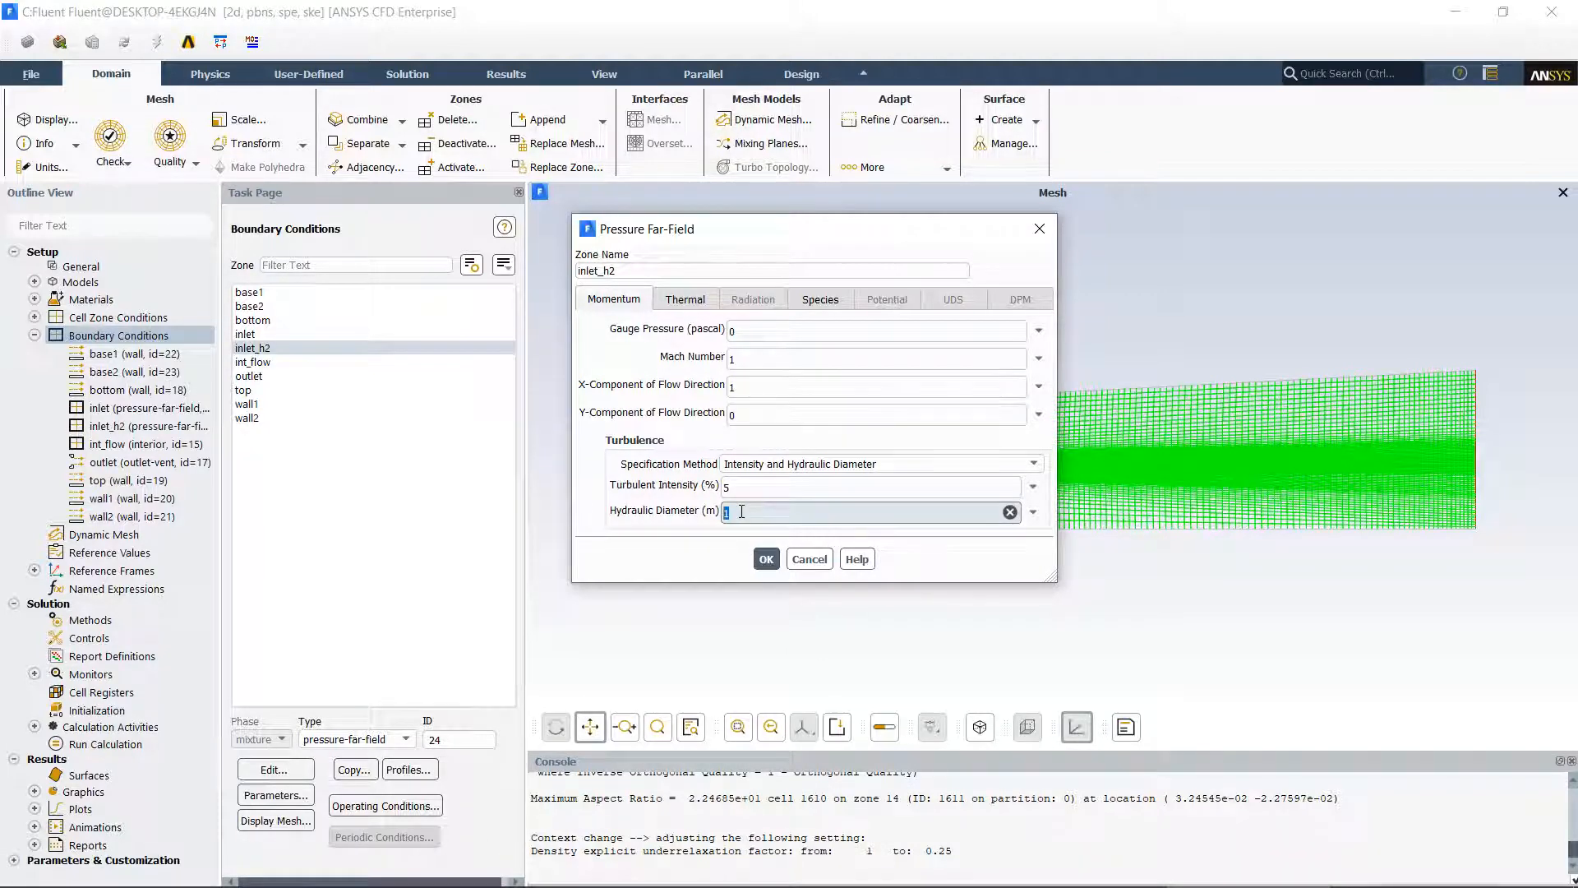
text(0.001)
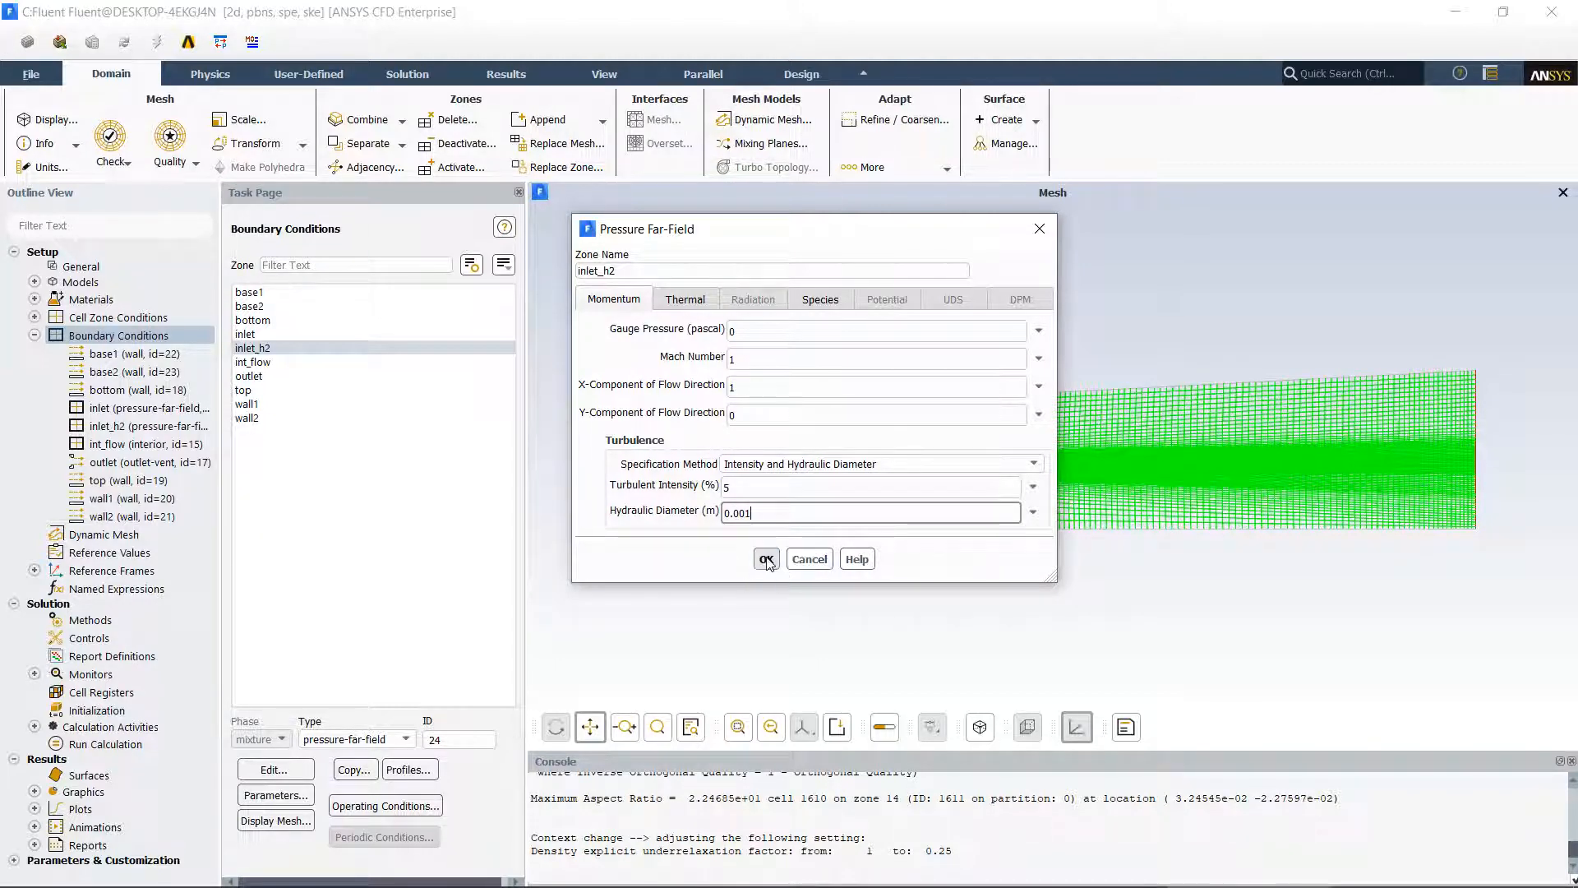
Set the temperature of the inlet_h2 boundary to 250 K.
click(681, 301)
click(731, 332)
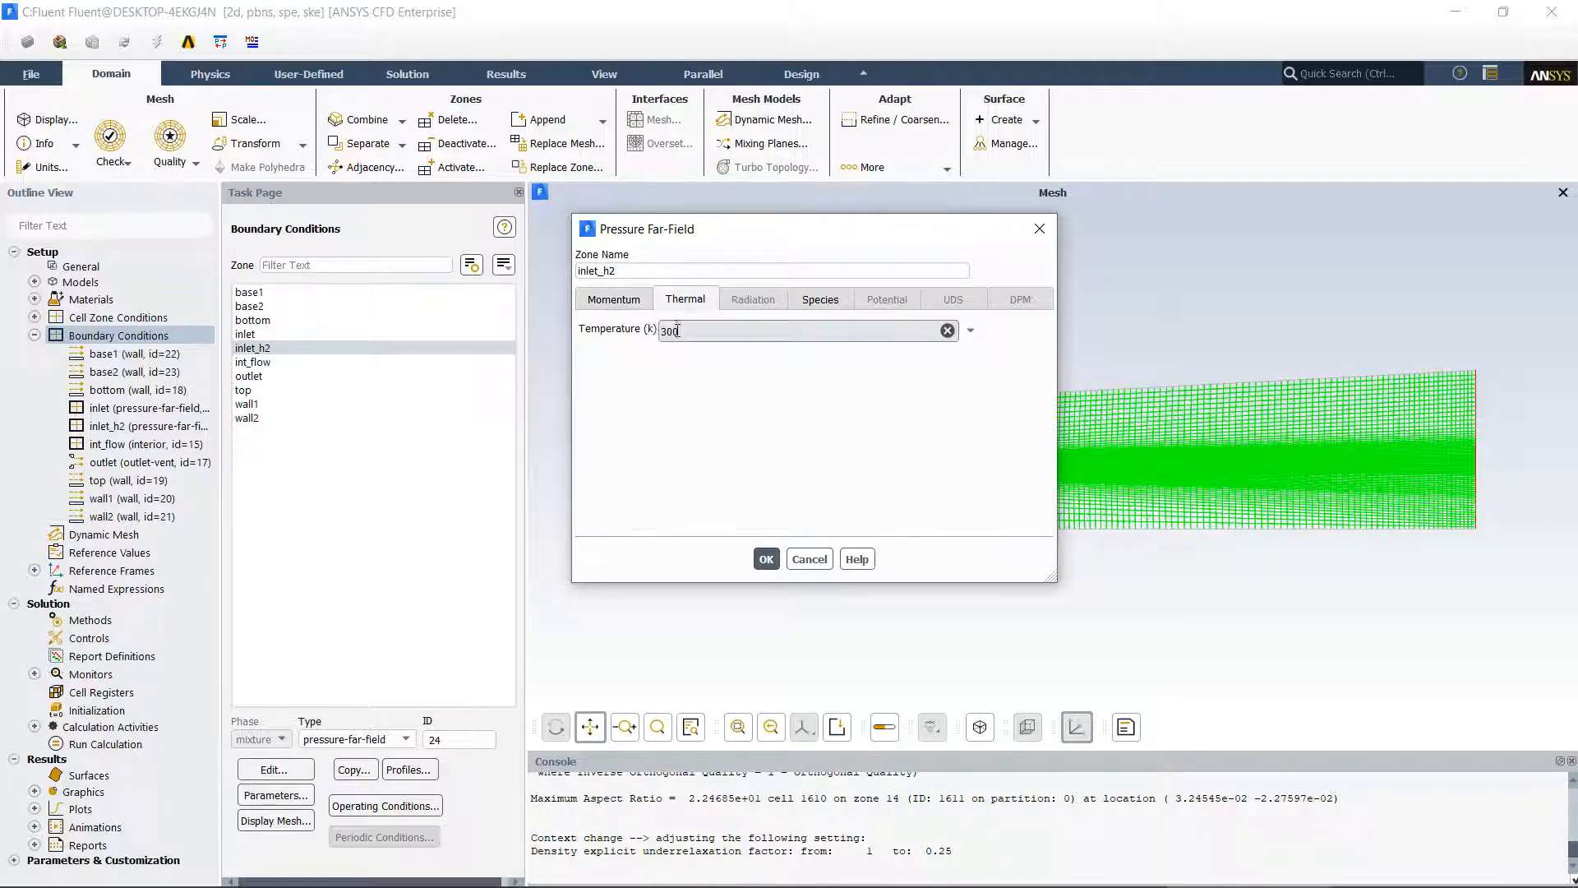
double_click(661, 331)
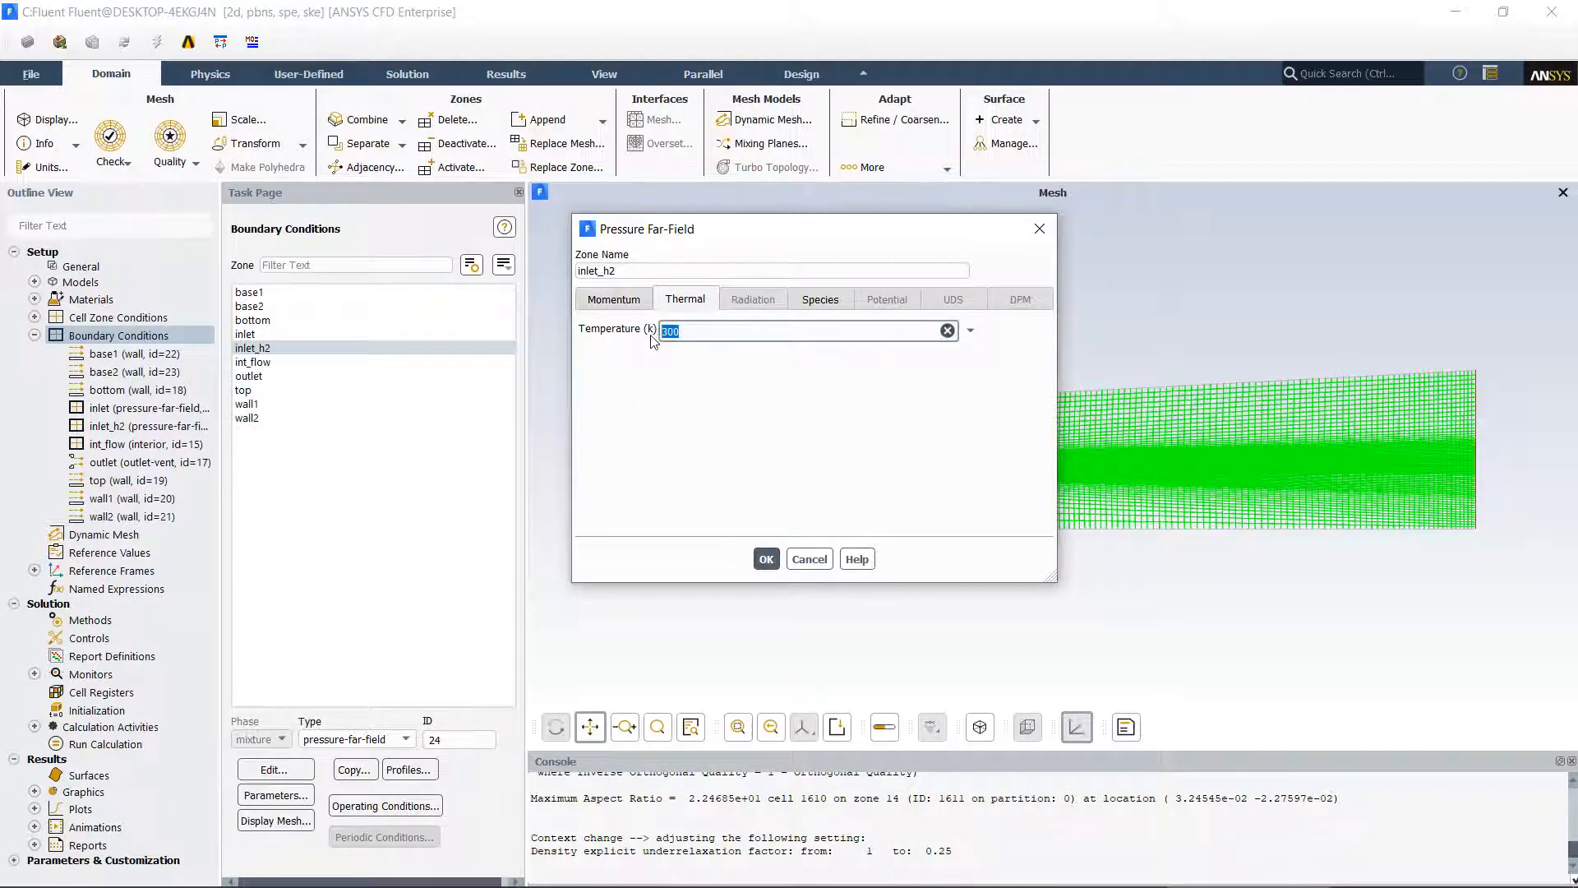
text(250)
Set the h2 mass fraction at inlet_h2 to 1 and accept the boundary settings.
click(819, 301)
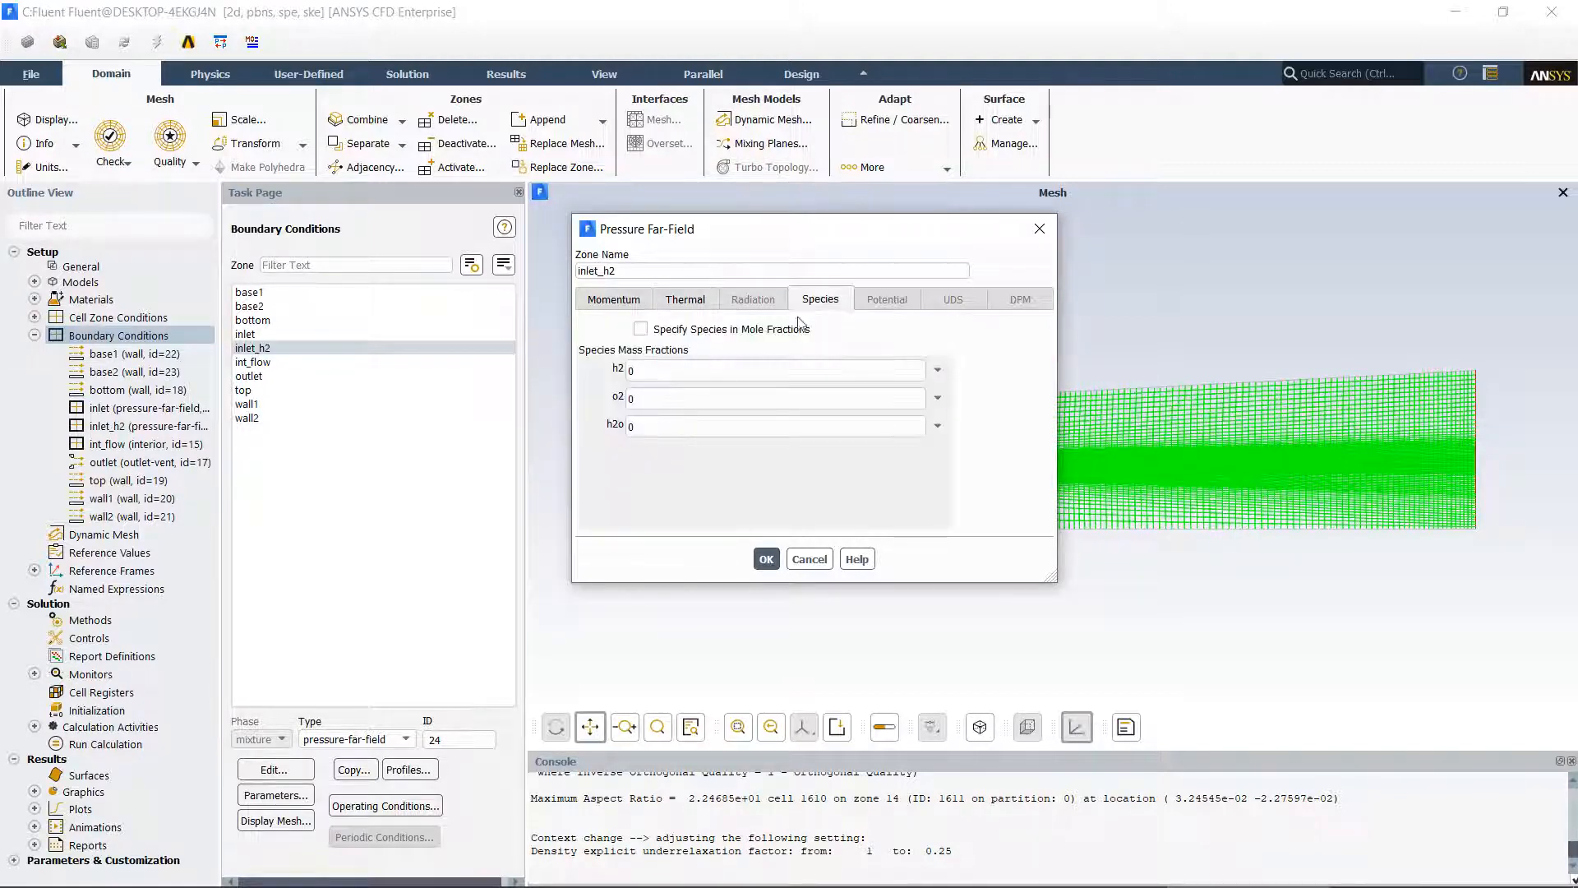
double_click(627, 371)
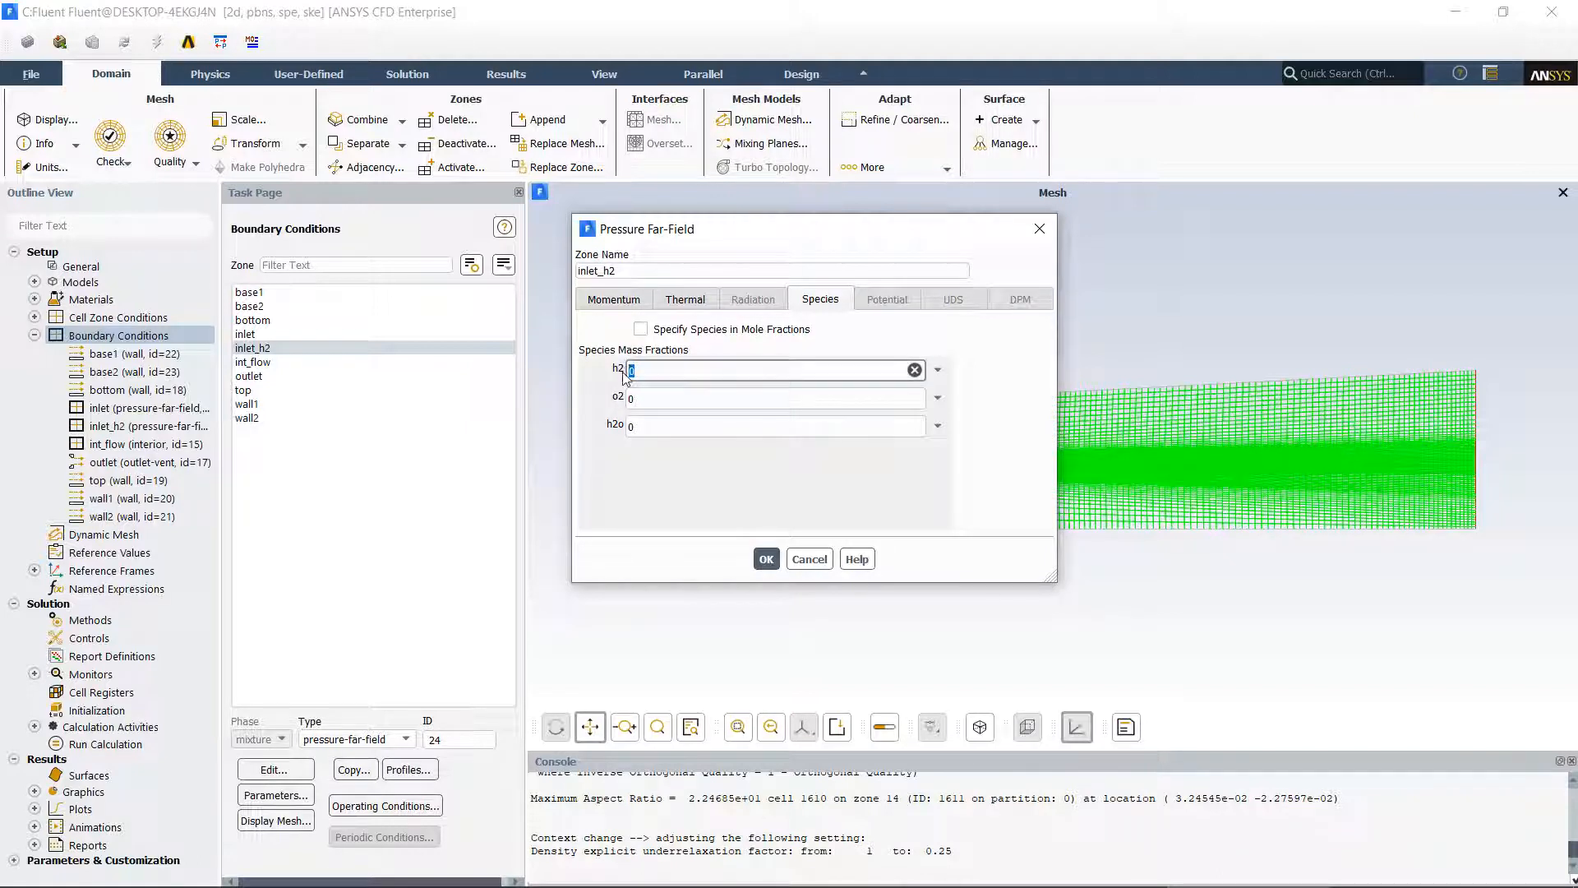
text(1)
click(759, 457)
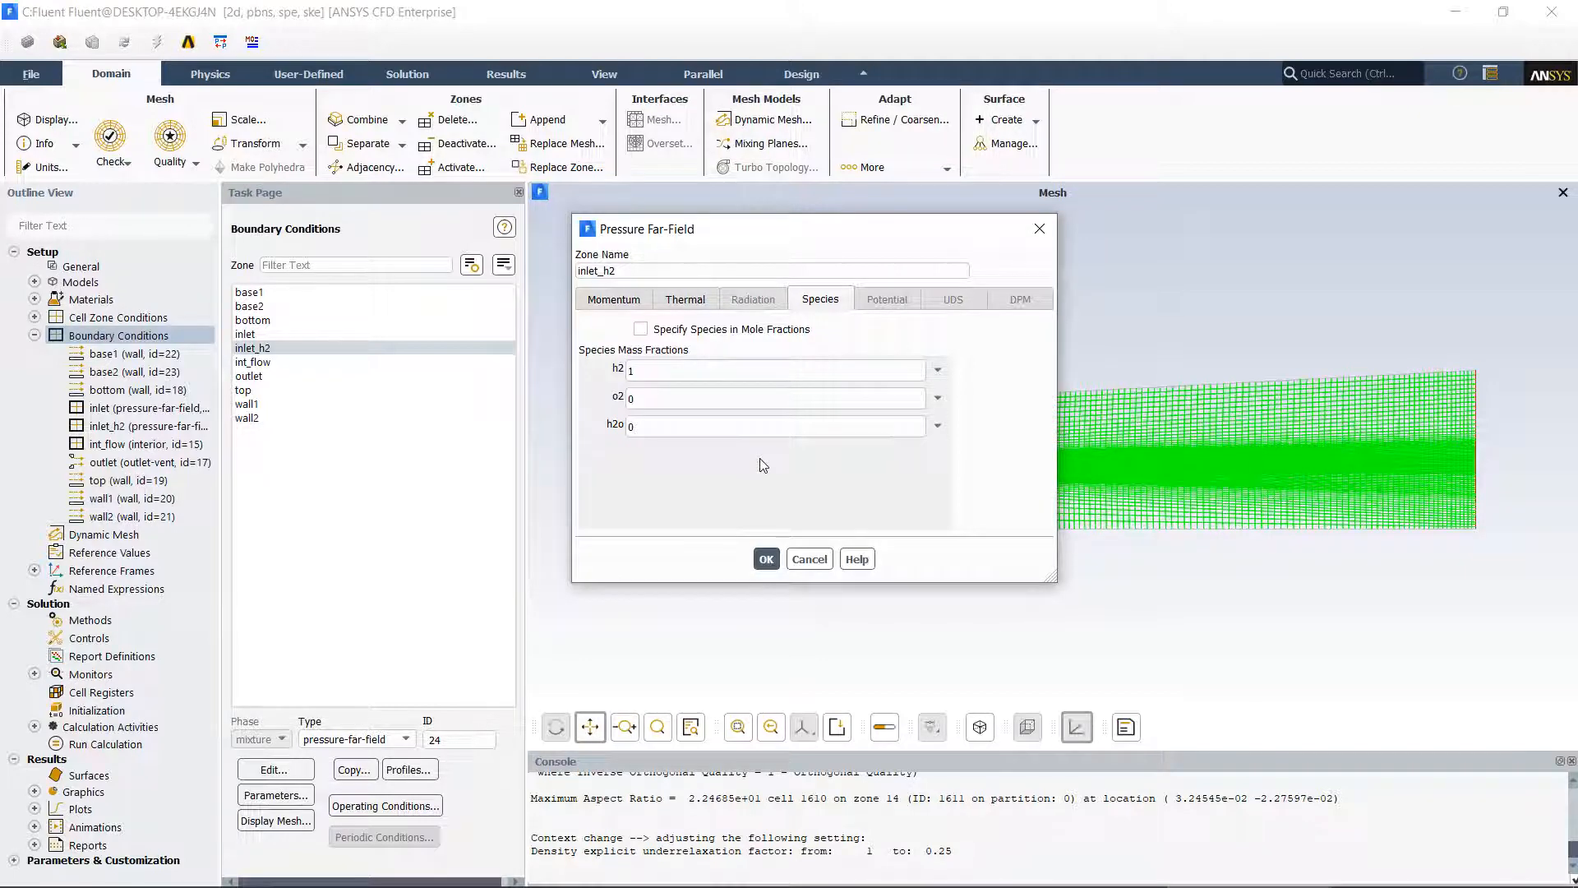
click(766, 559)
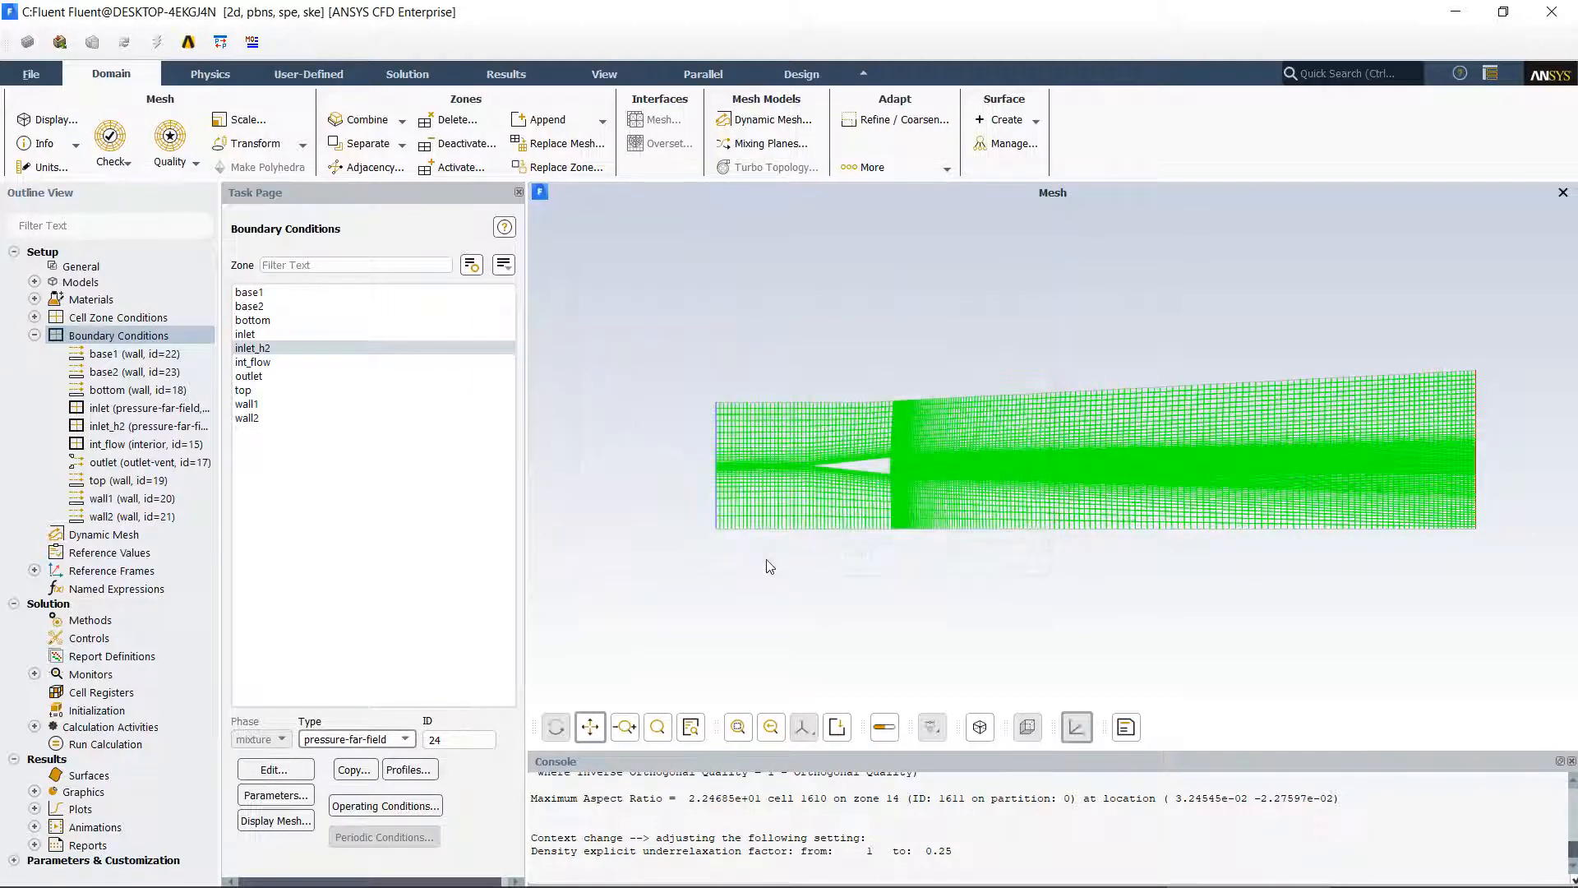
Change the boundary type of the outlet zone to pressure-far-field.
click(250, 377)
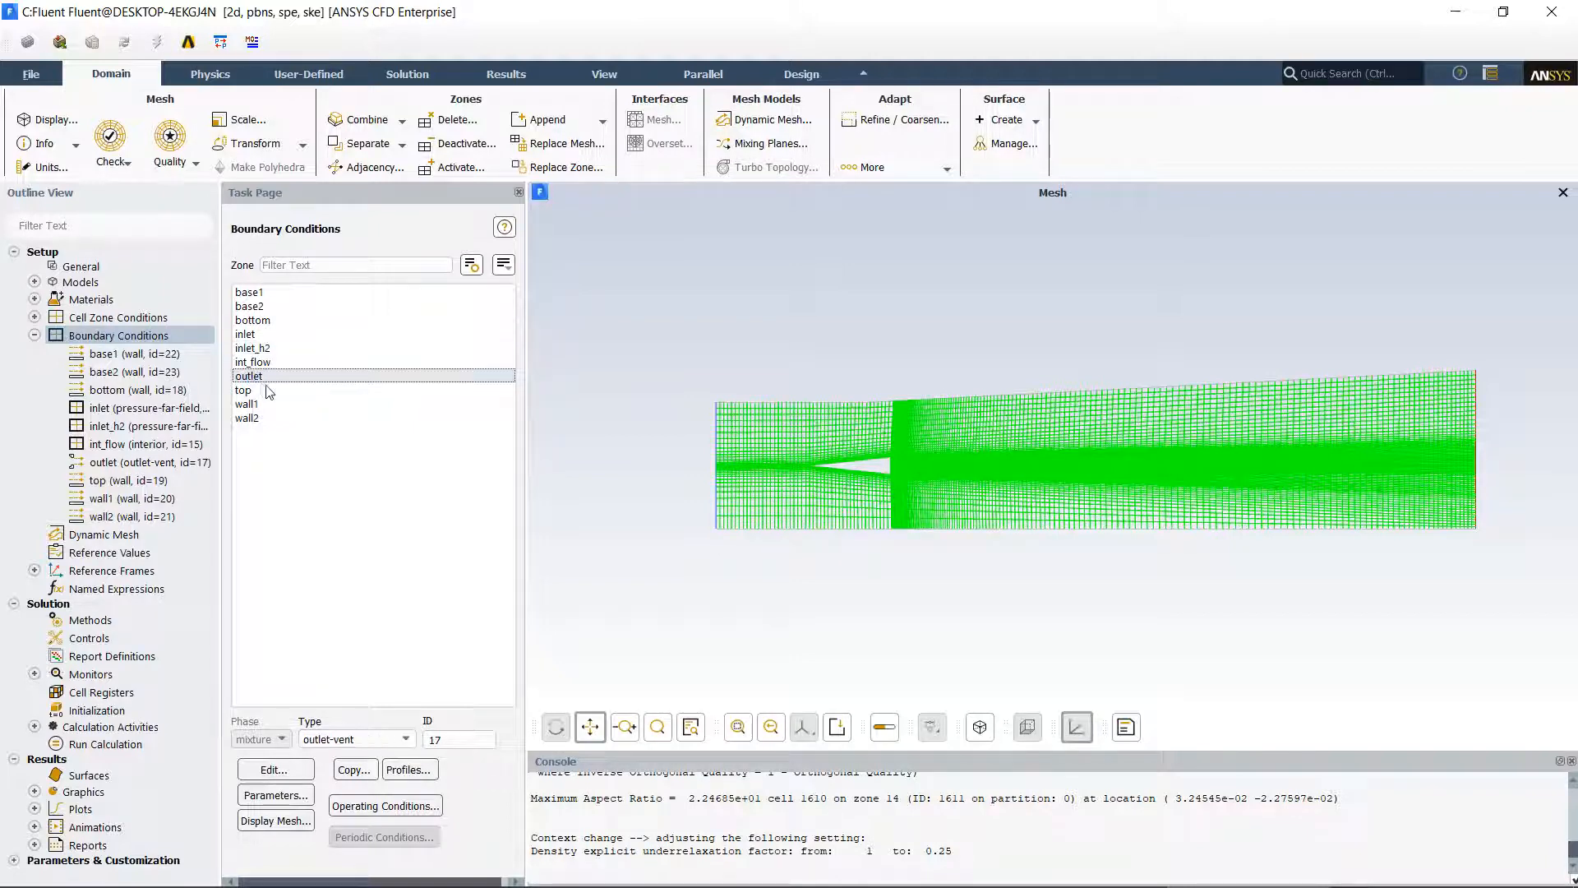
click(407, 740)
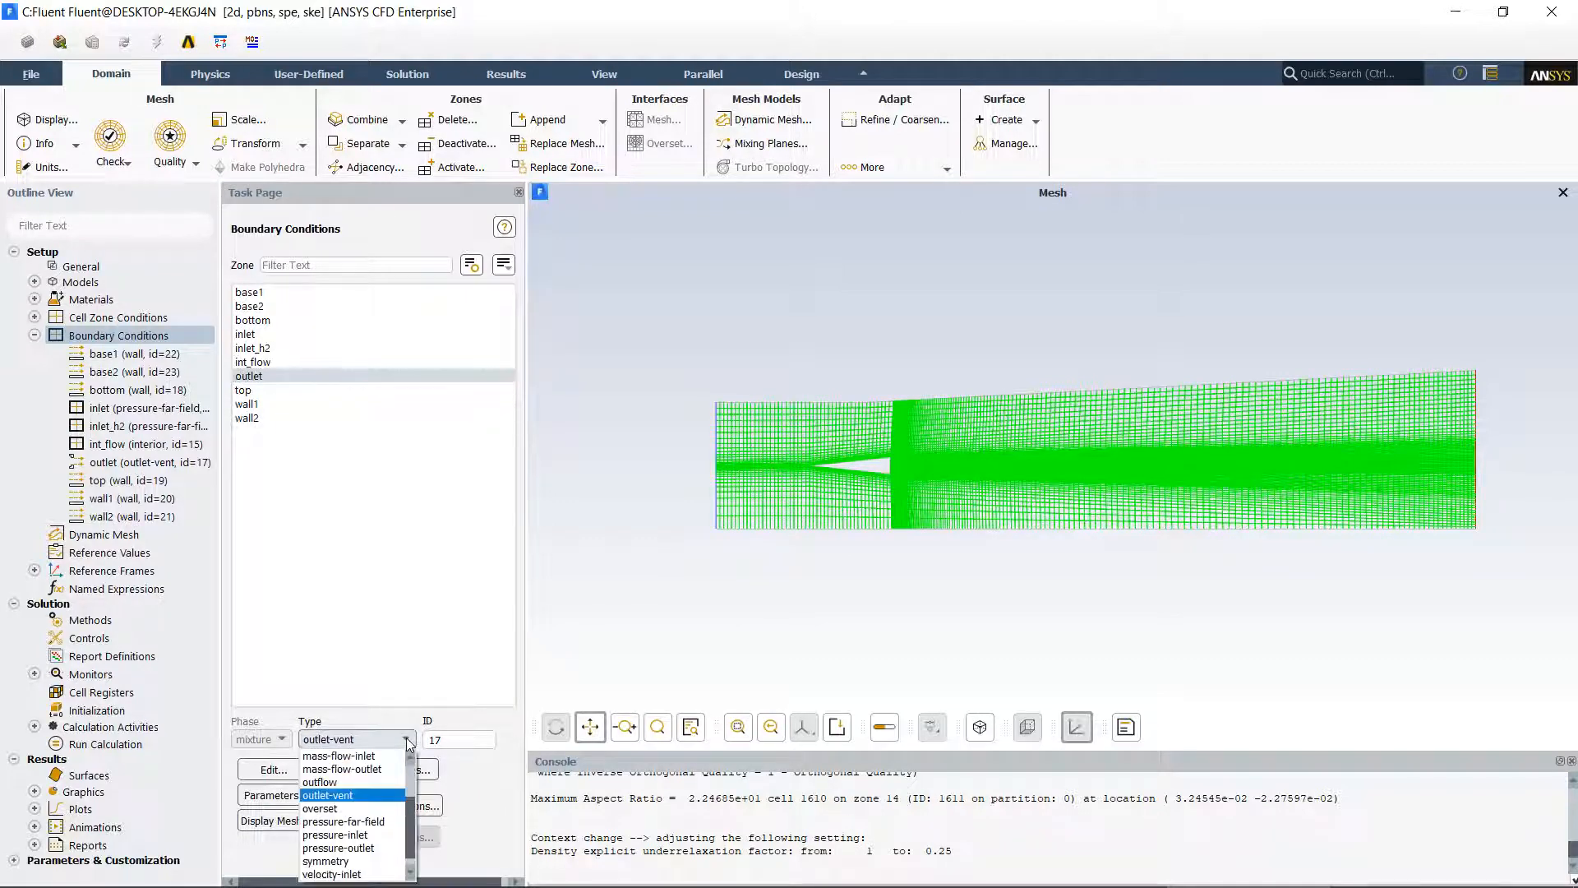
click(316, 821)
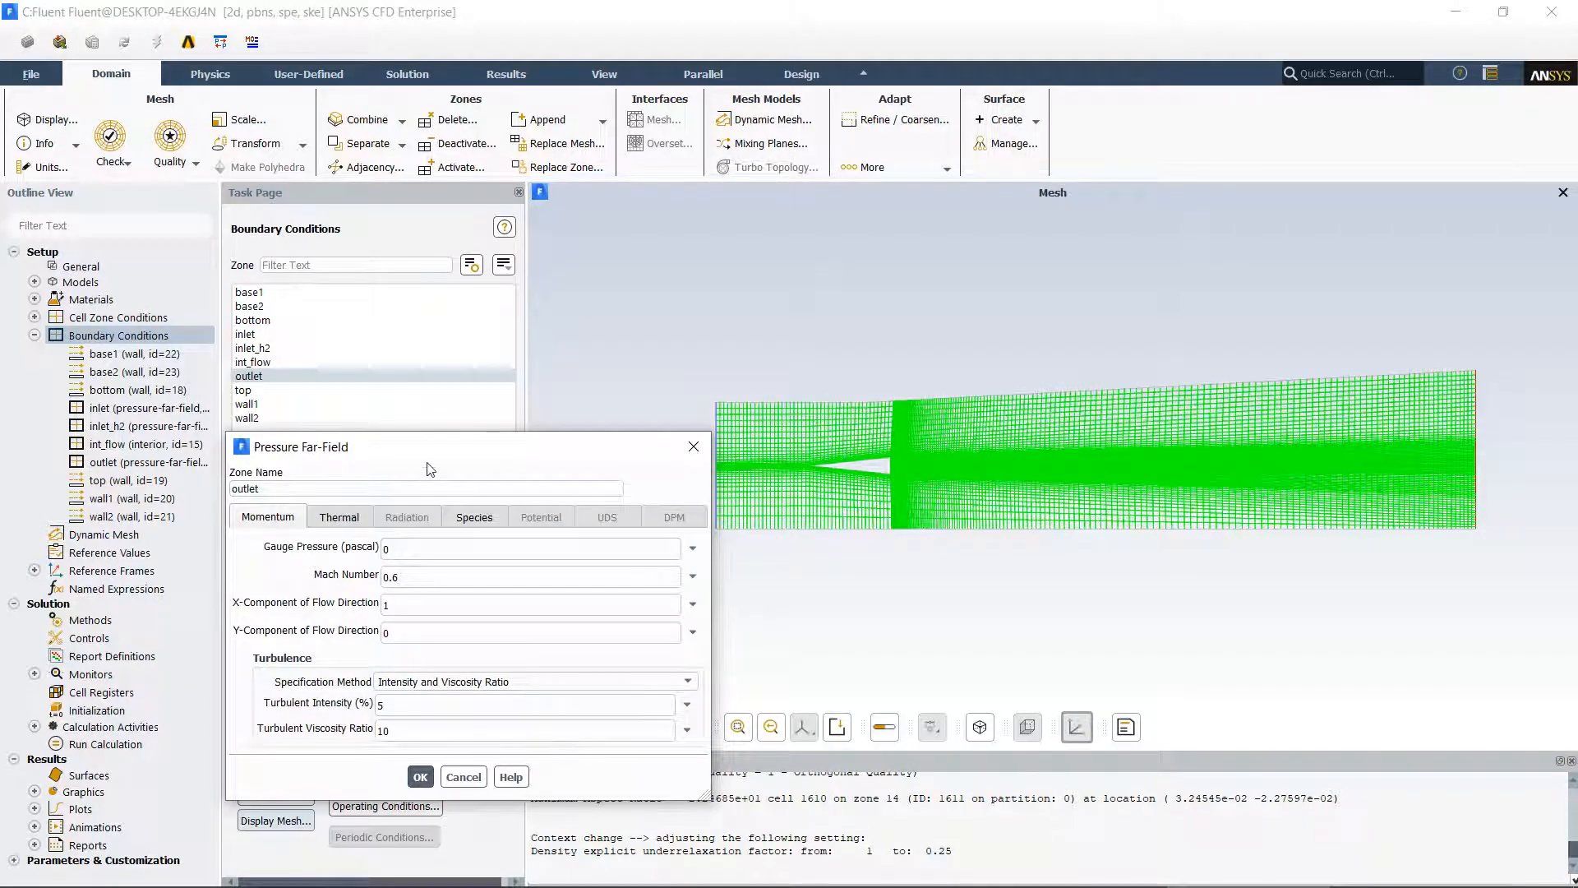
drag(454, 456, 785, 261)
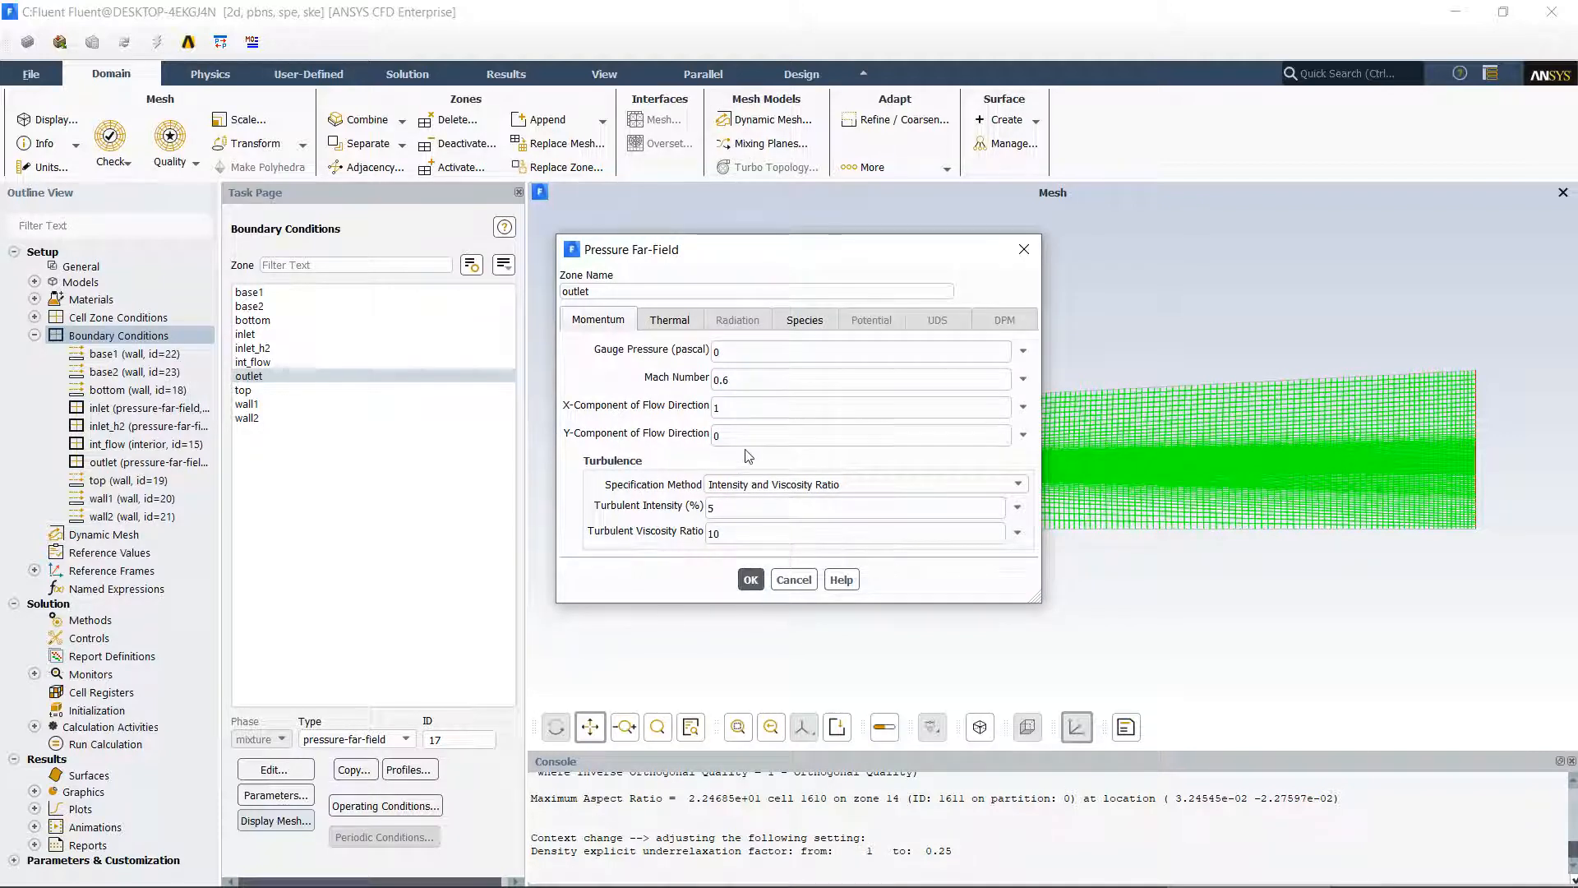
Set the outlet's Mach number to 2 and its turbulence specification to Intensity and Hydraulic Diameter, with a hydraulic diameter of 0.05 m.
drag(732, 378, 709, 378)
text(2)
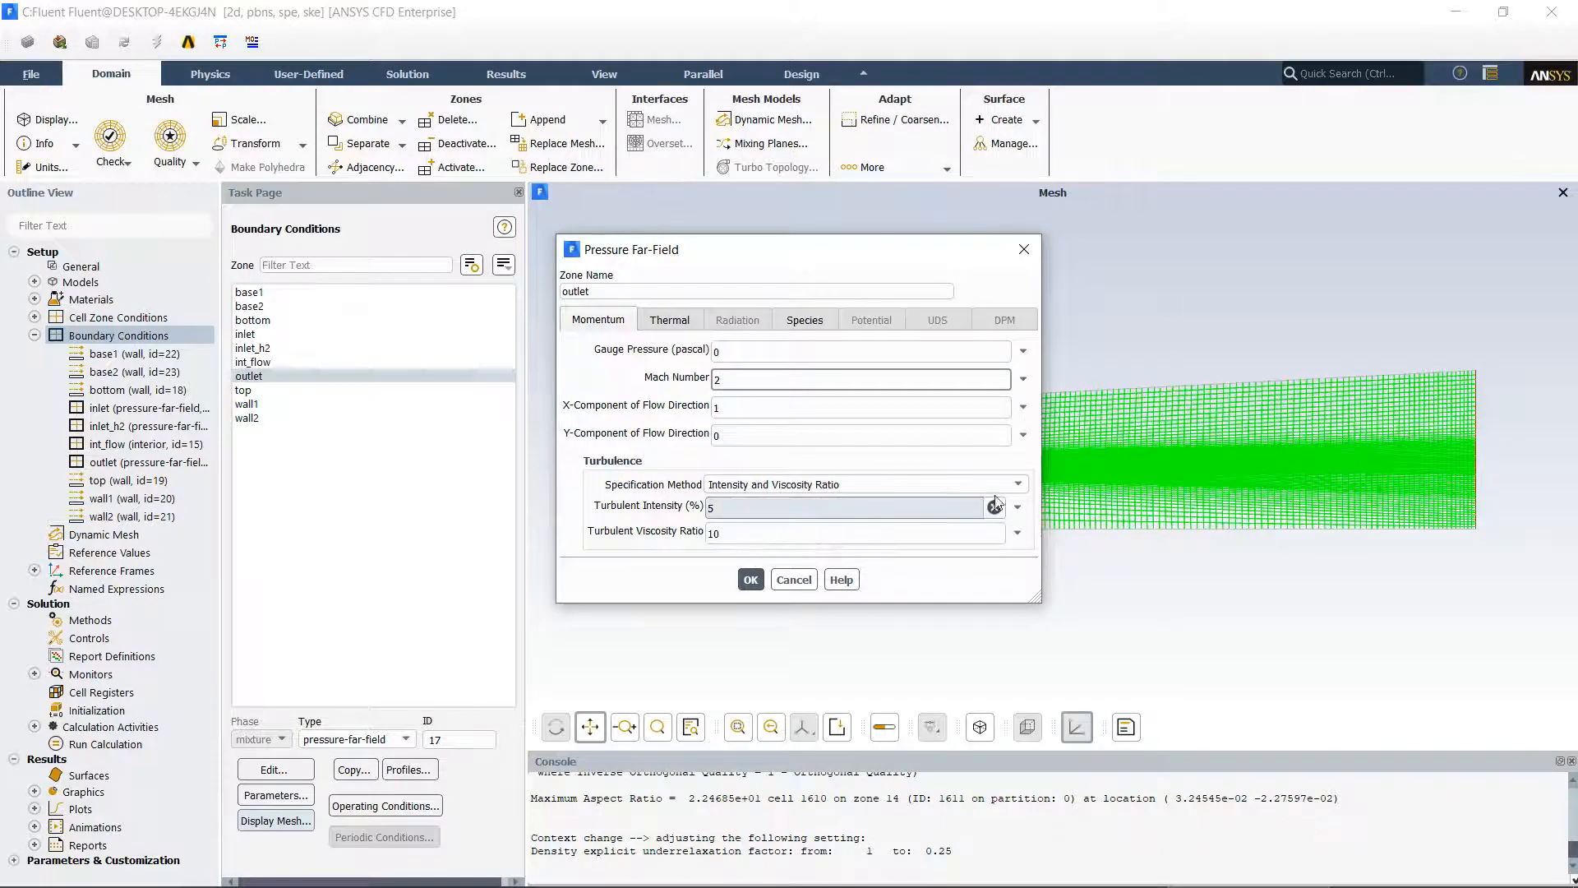
click(1017, 484)
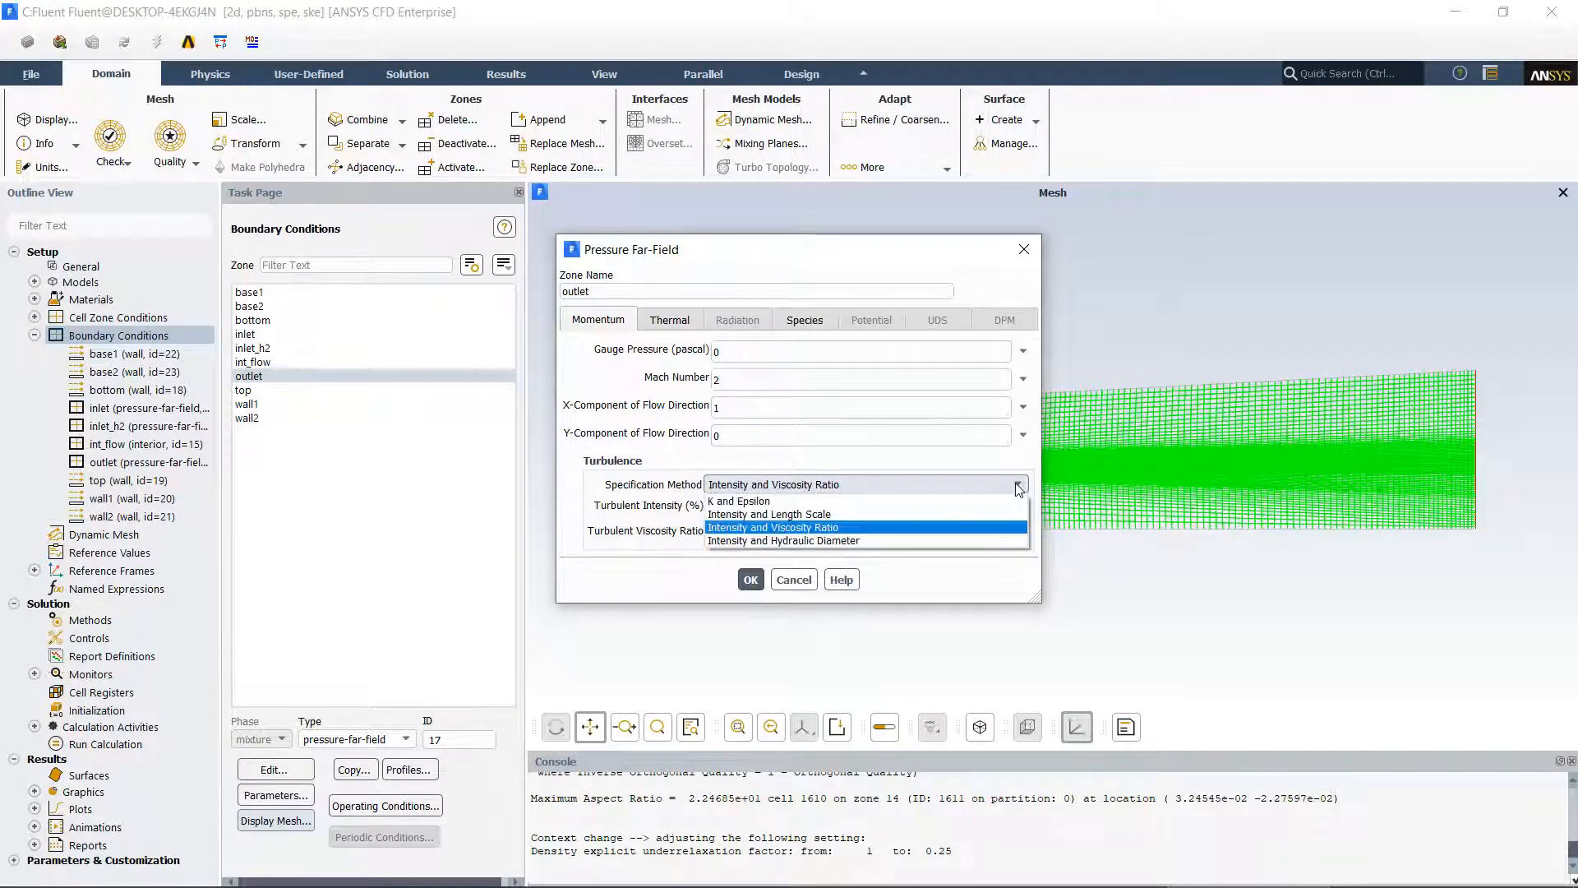
click(784, 540)
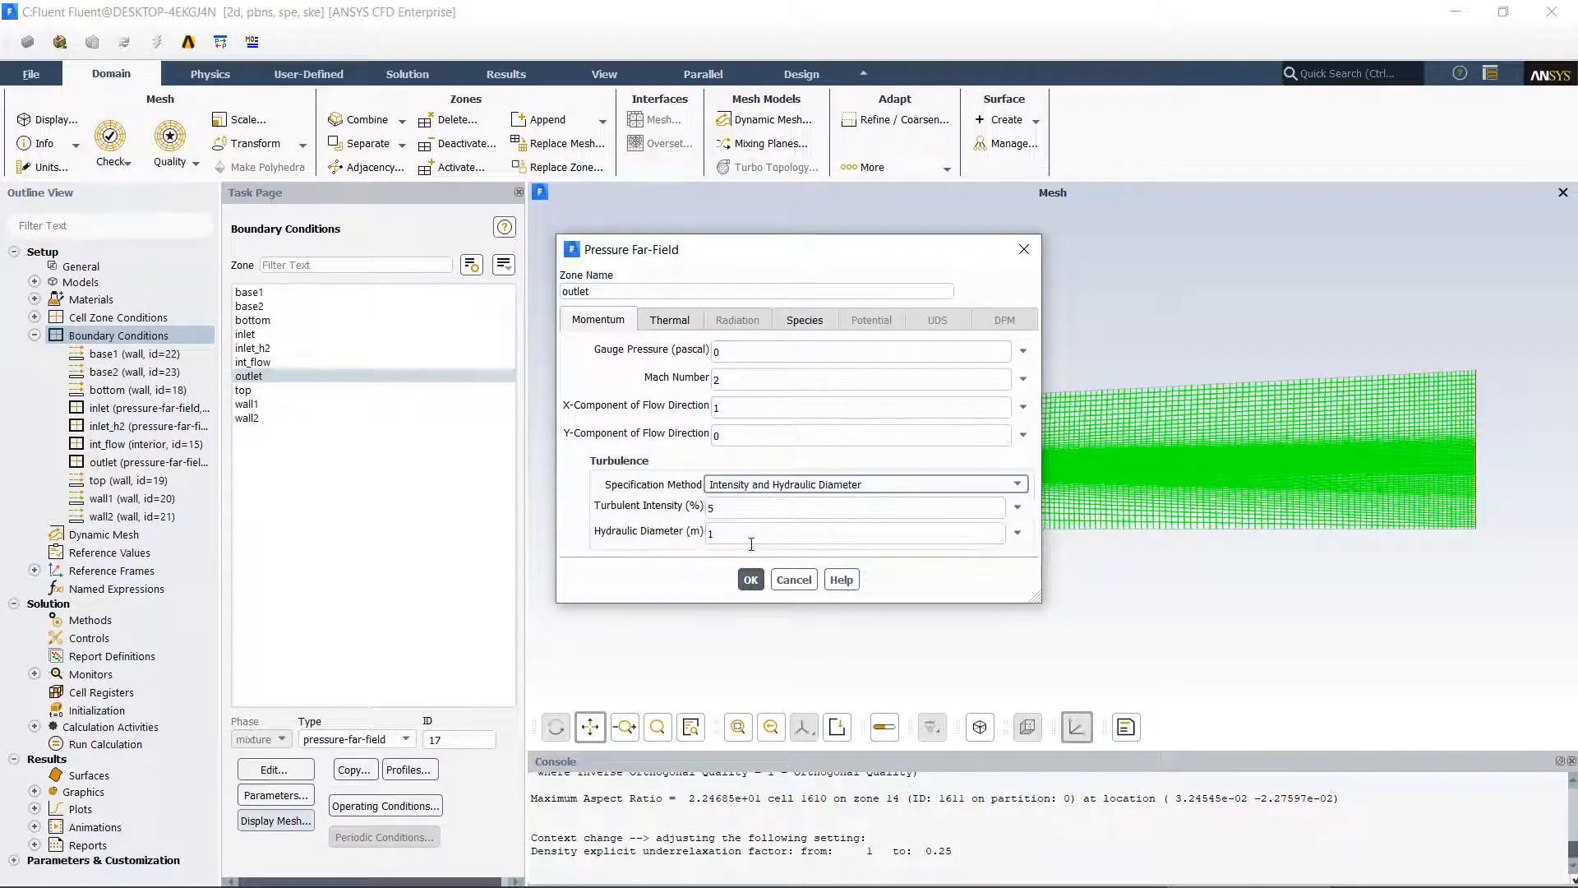
drag(750, 534, 647, 538)
text(0)
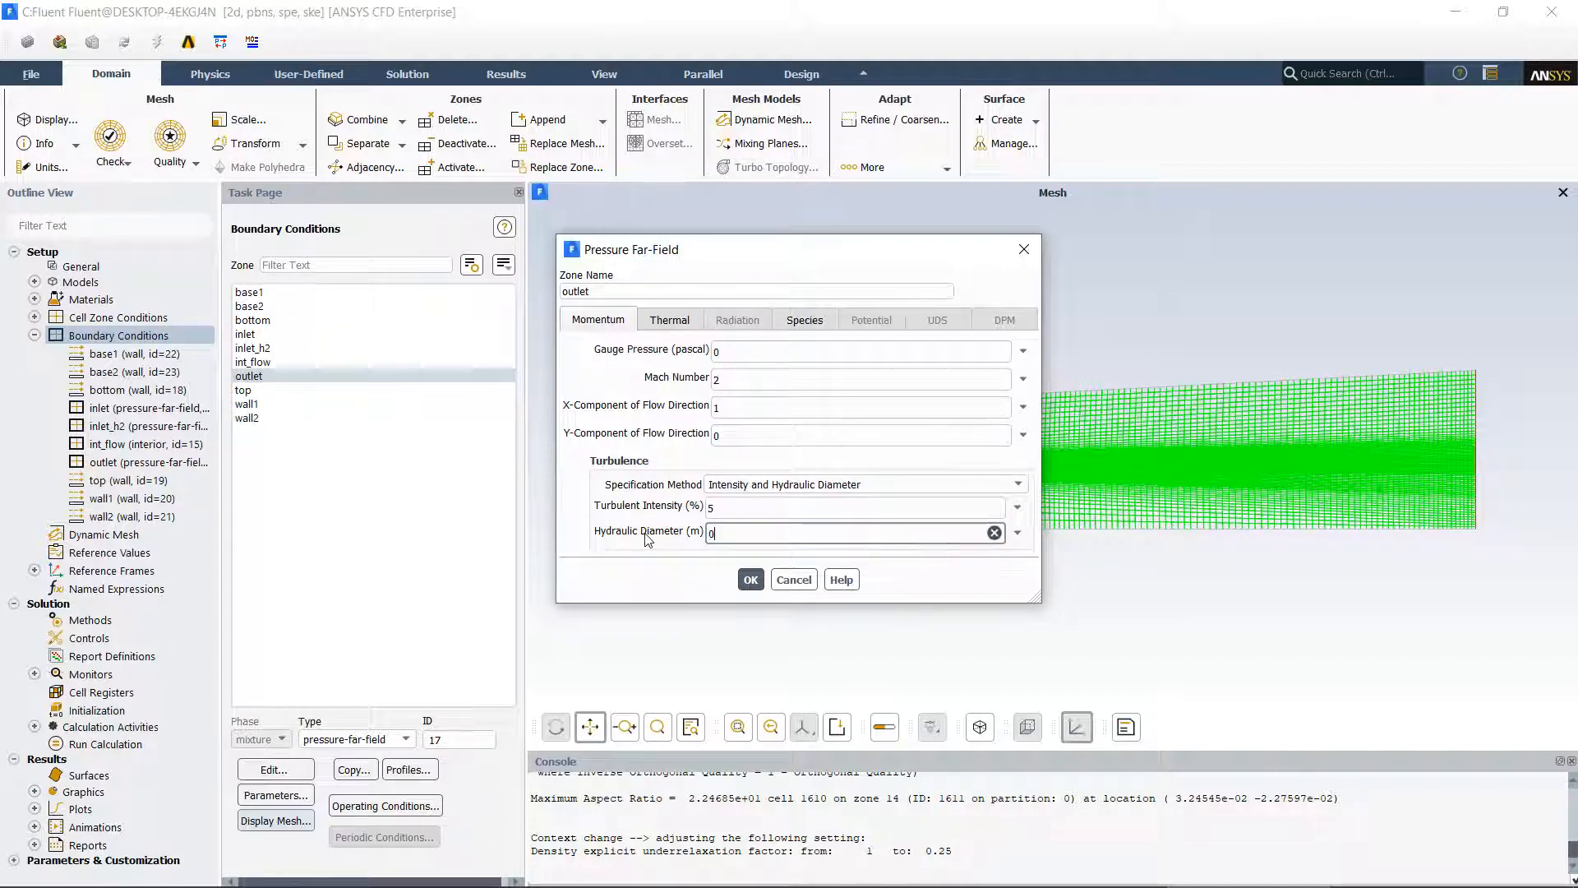
text(.05)
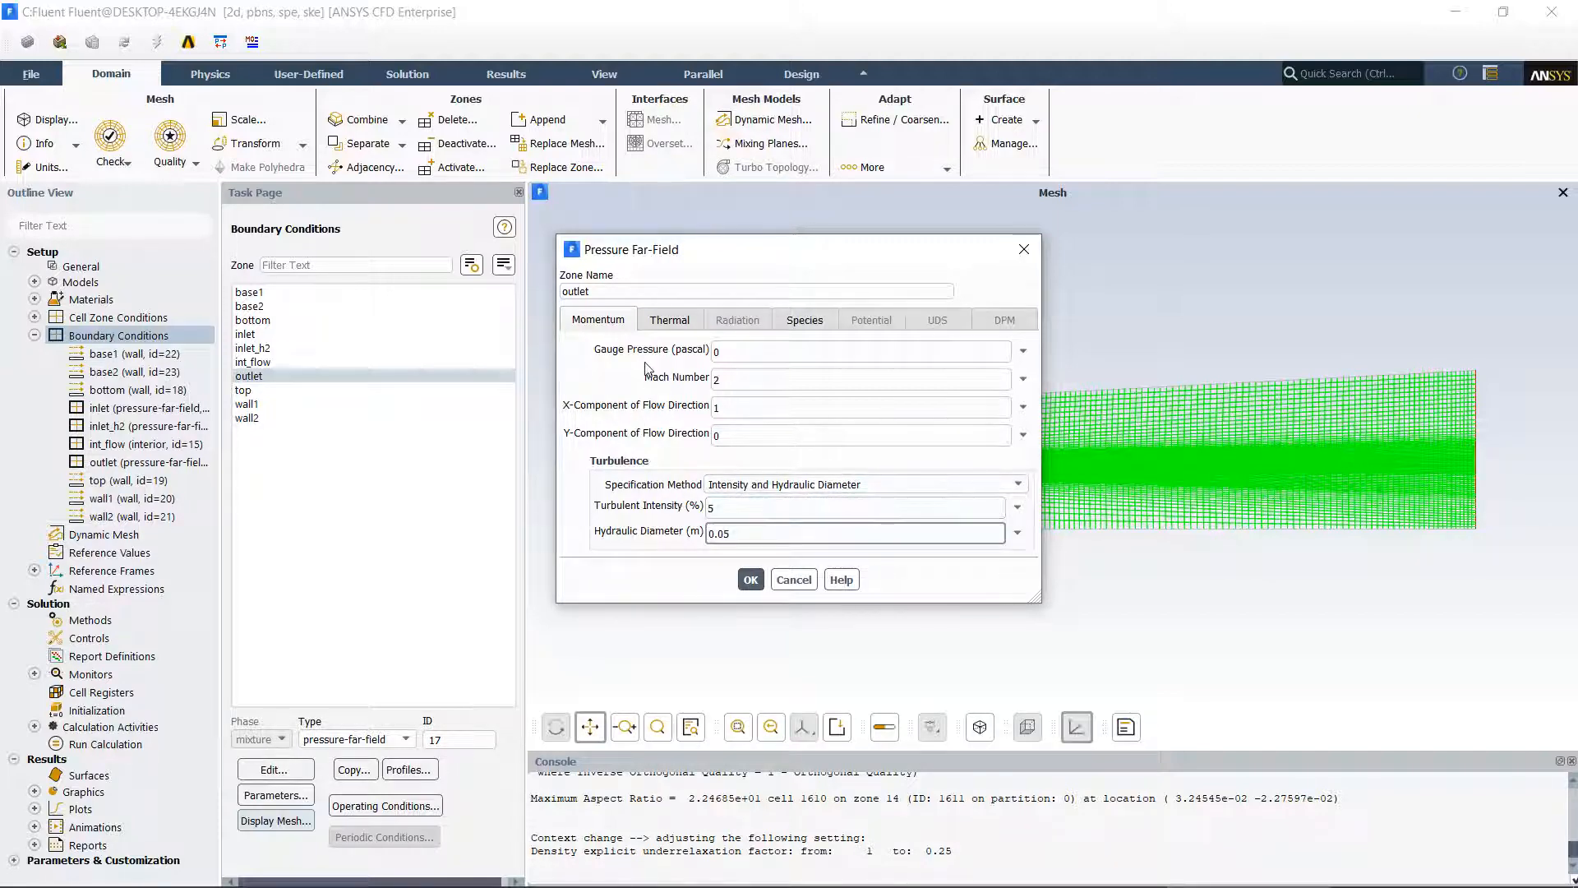
Set the temperature of the outlet boundary to 340 K.
click(669, 320)
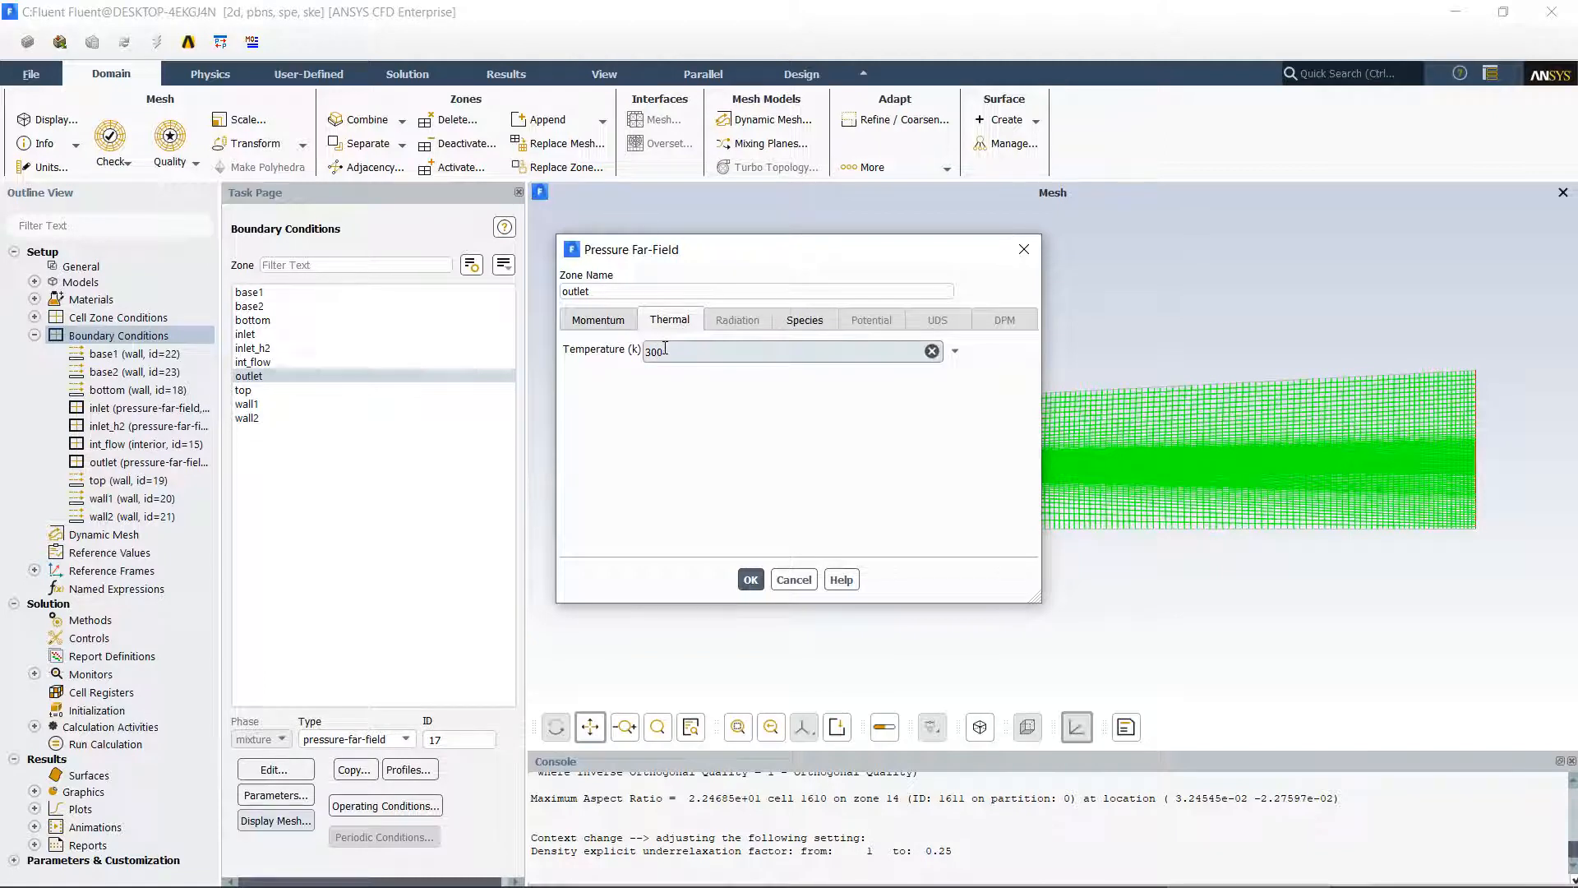
drag(665, 350, 650, 349)
key(BackSpace)
text(40)
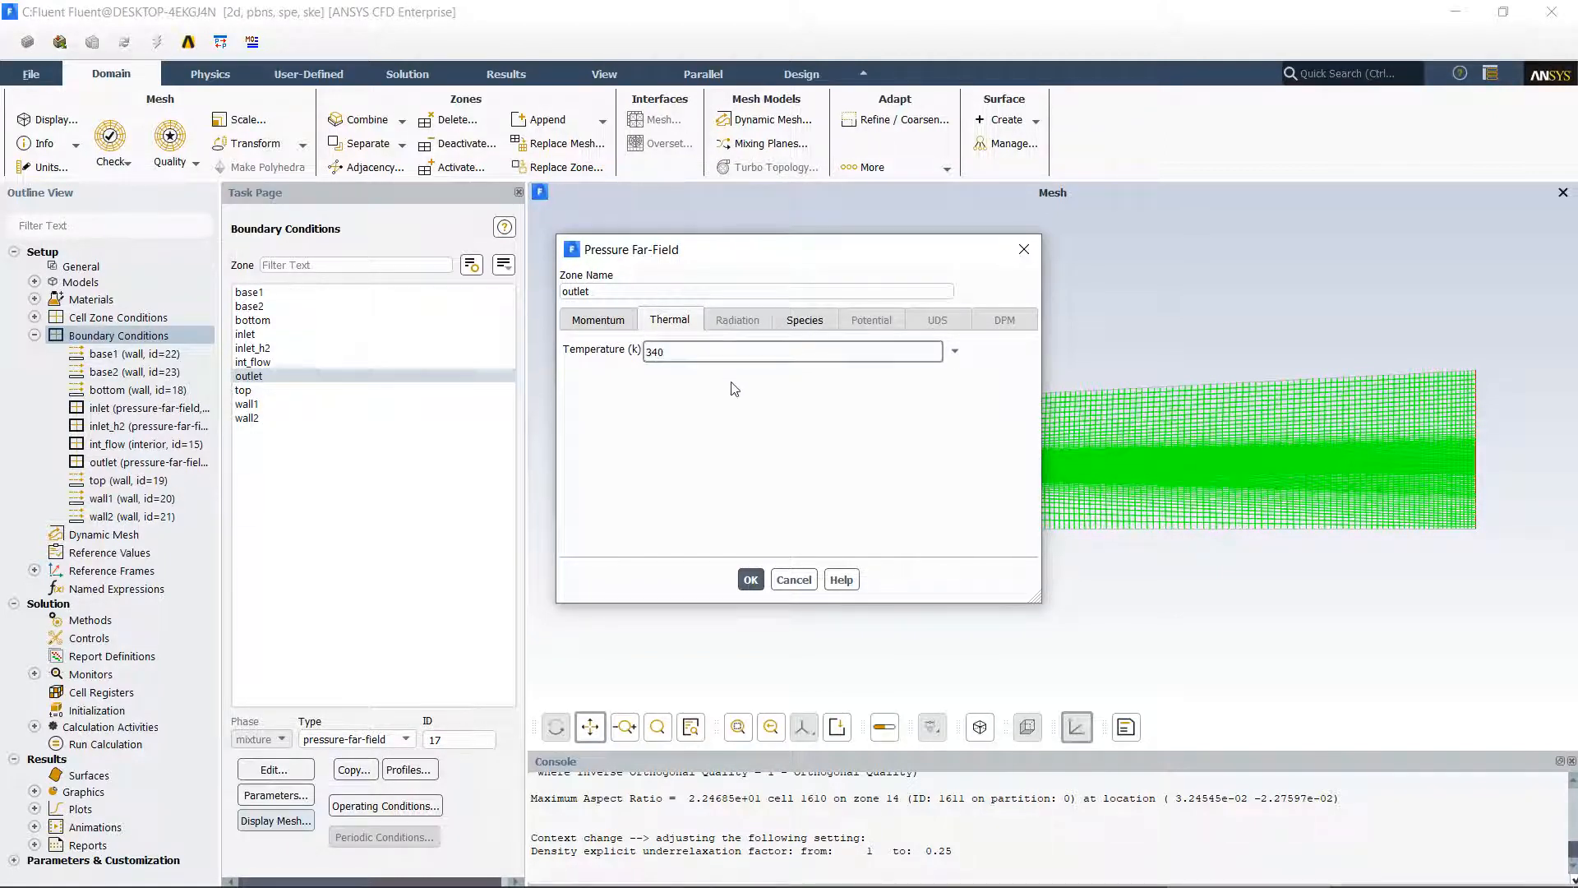
Set the outlet's species mass fractions to 0.232 for o2 and 0.032 for h2o, and accept the boundary settings.
click(802, 320)
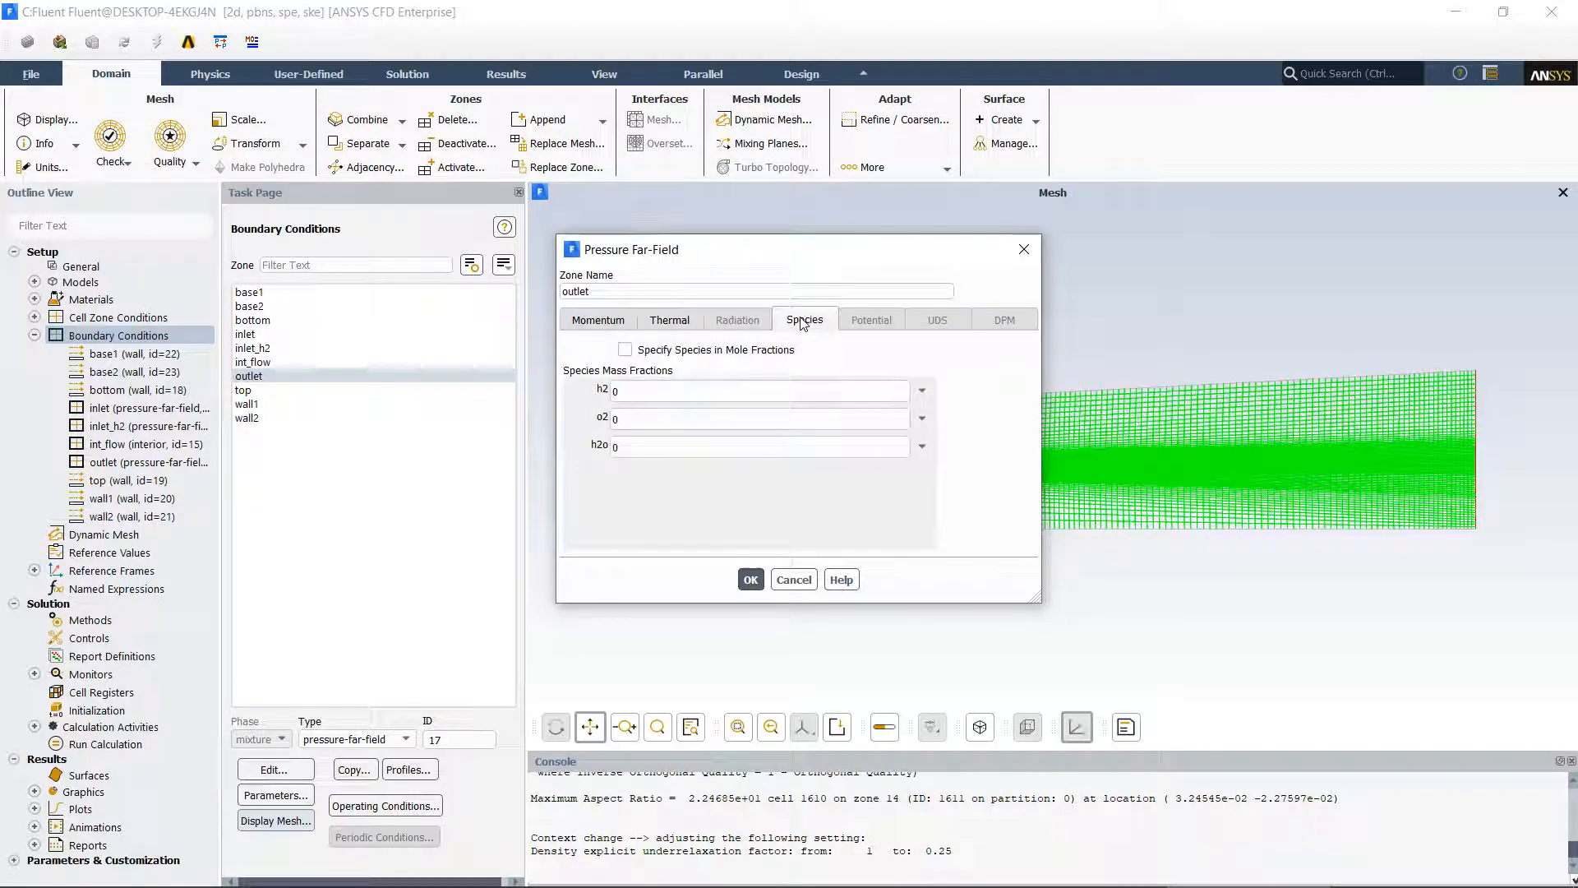
click(641, 417)
text(.)
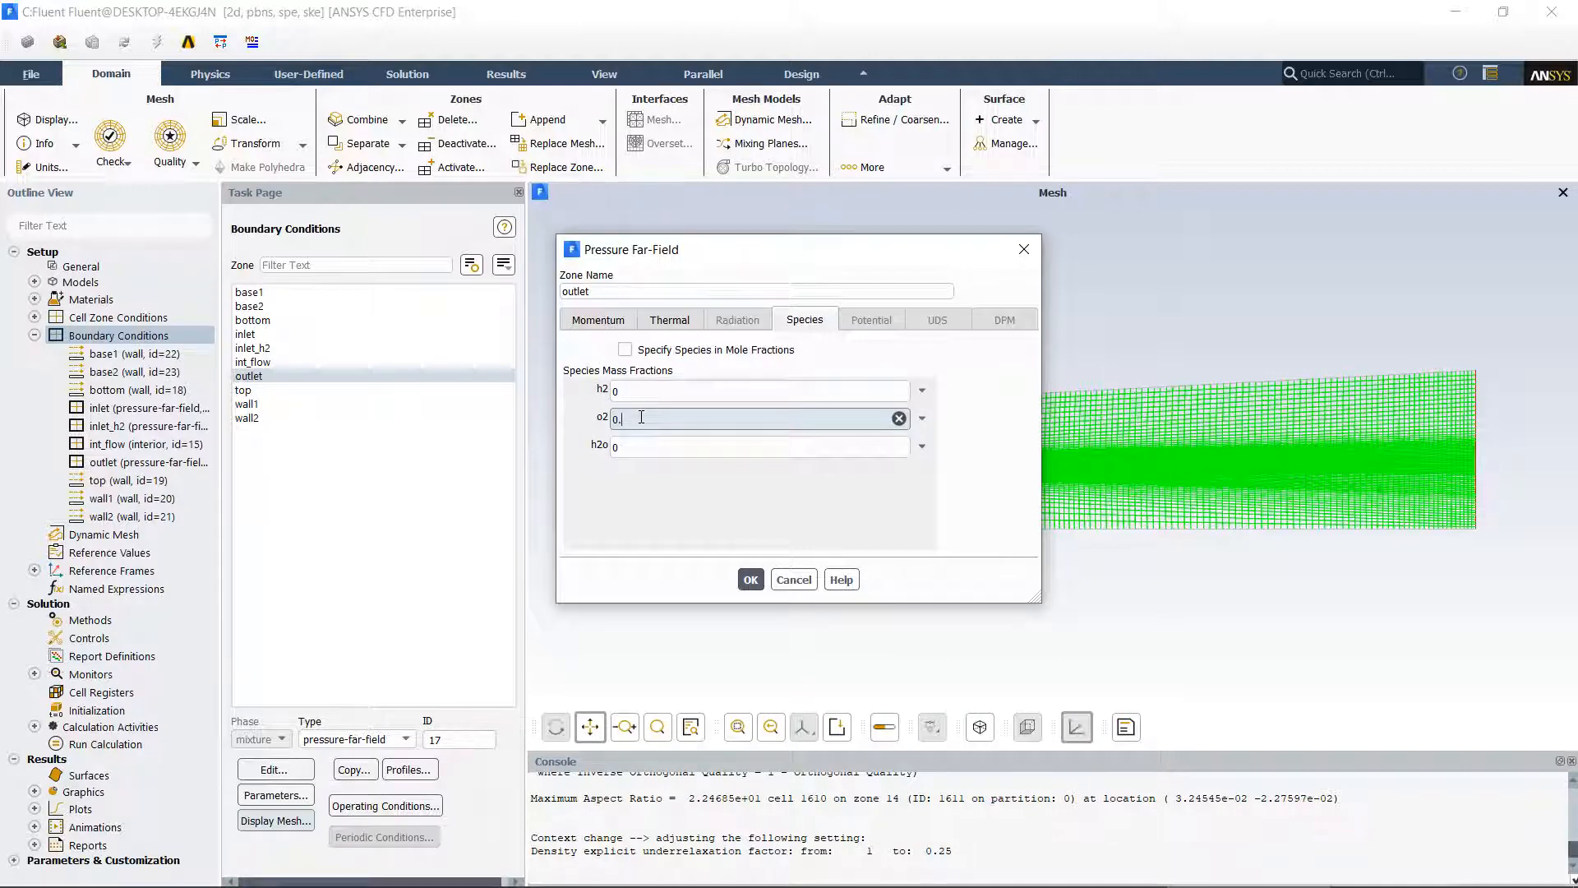
text(232)
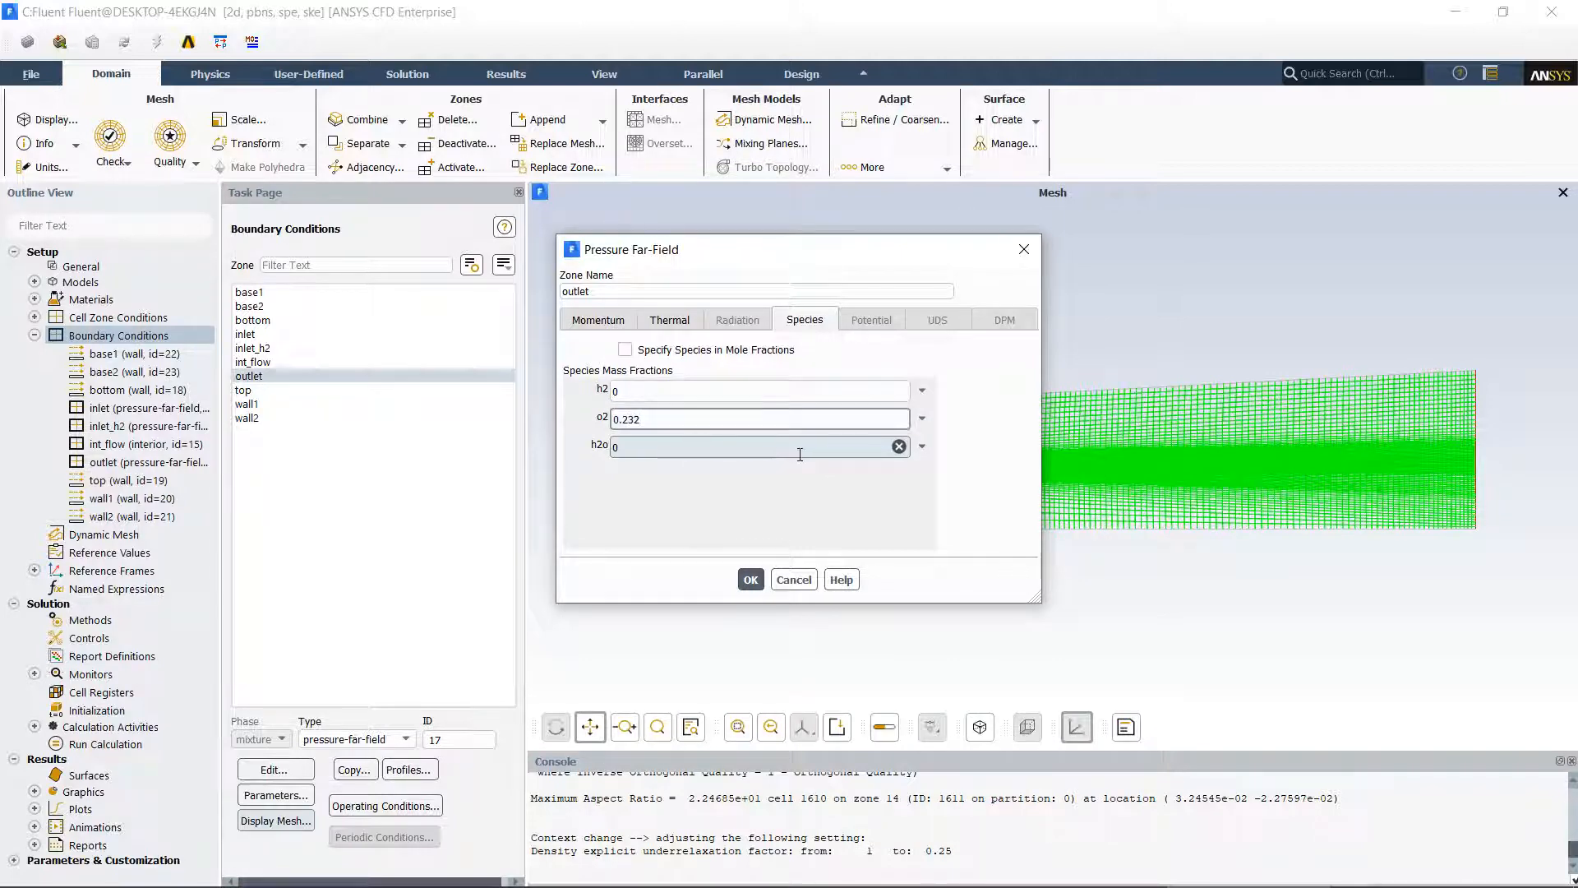
click(622, 446)
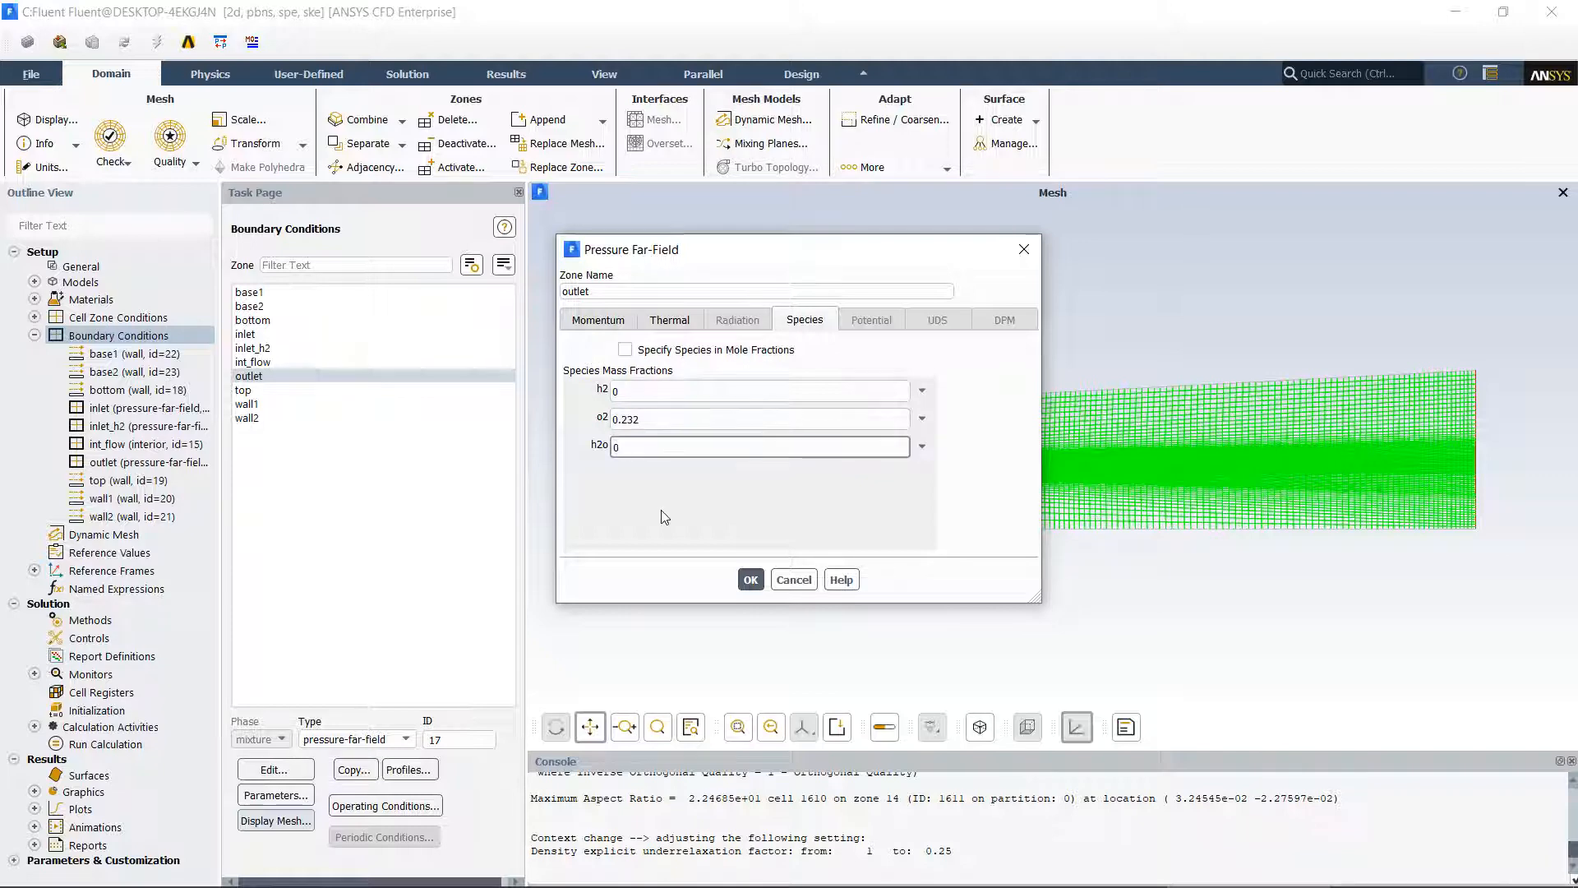
text(.032)
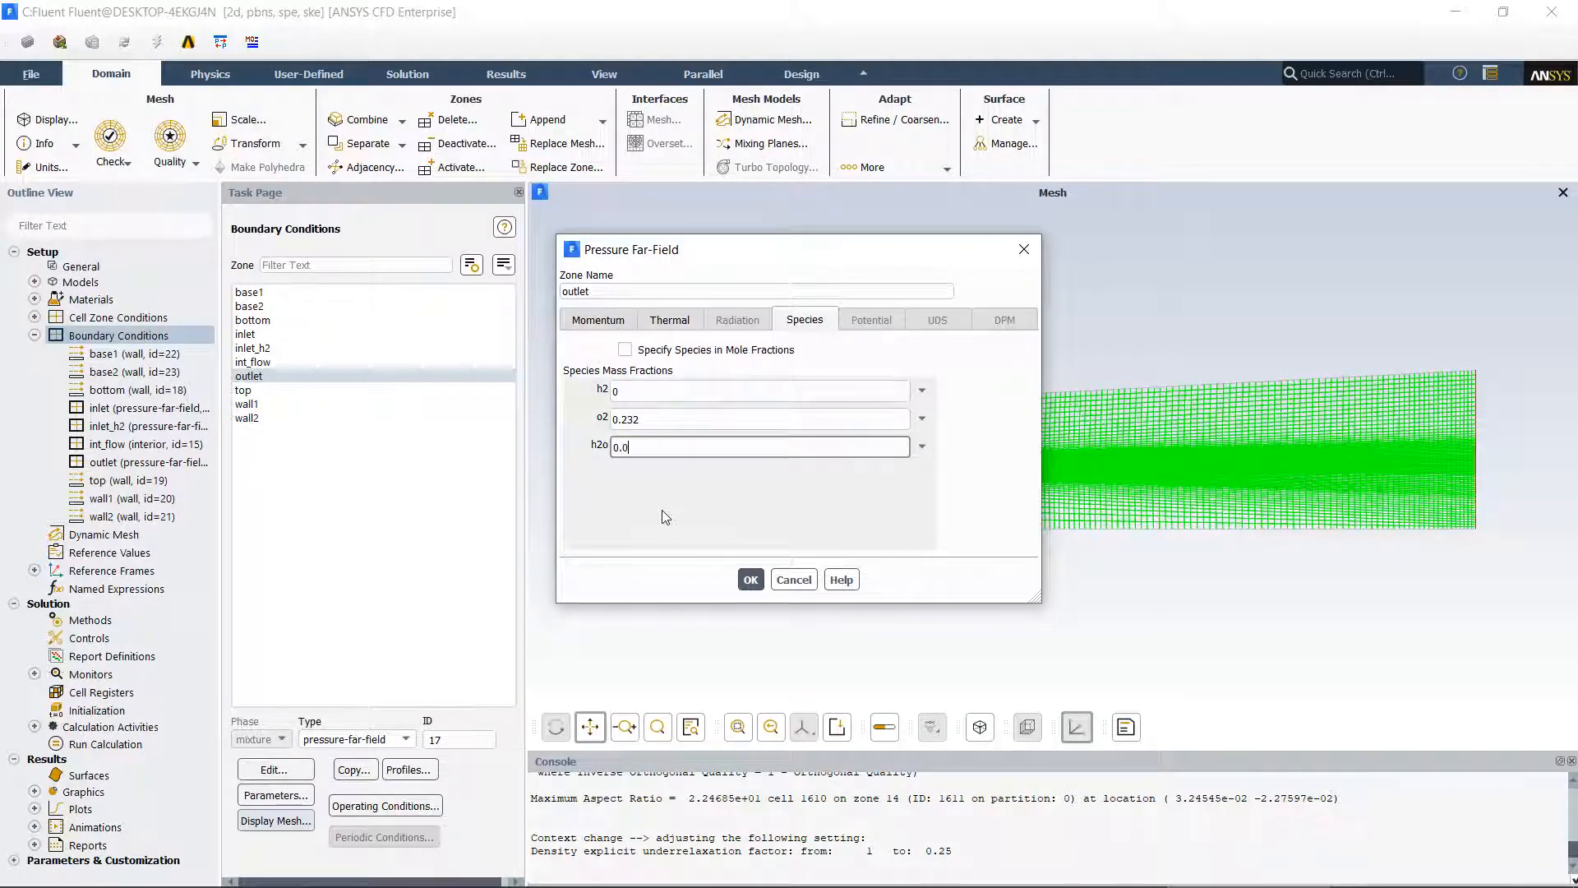
click(750, 580)
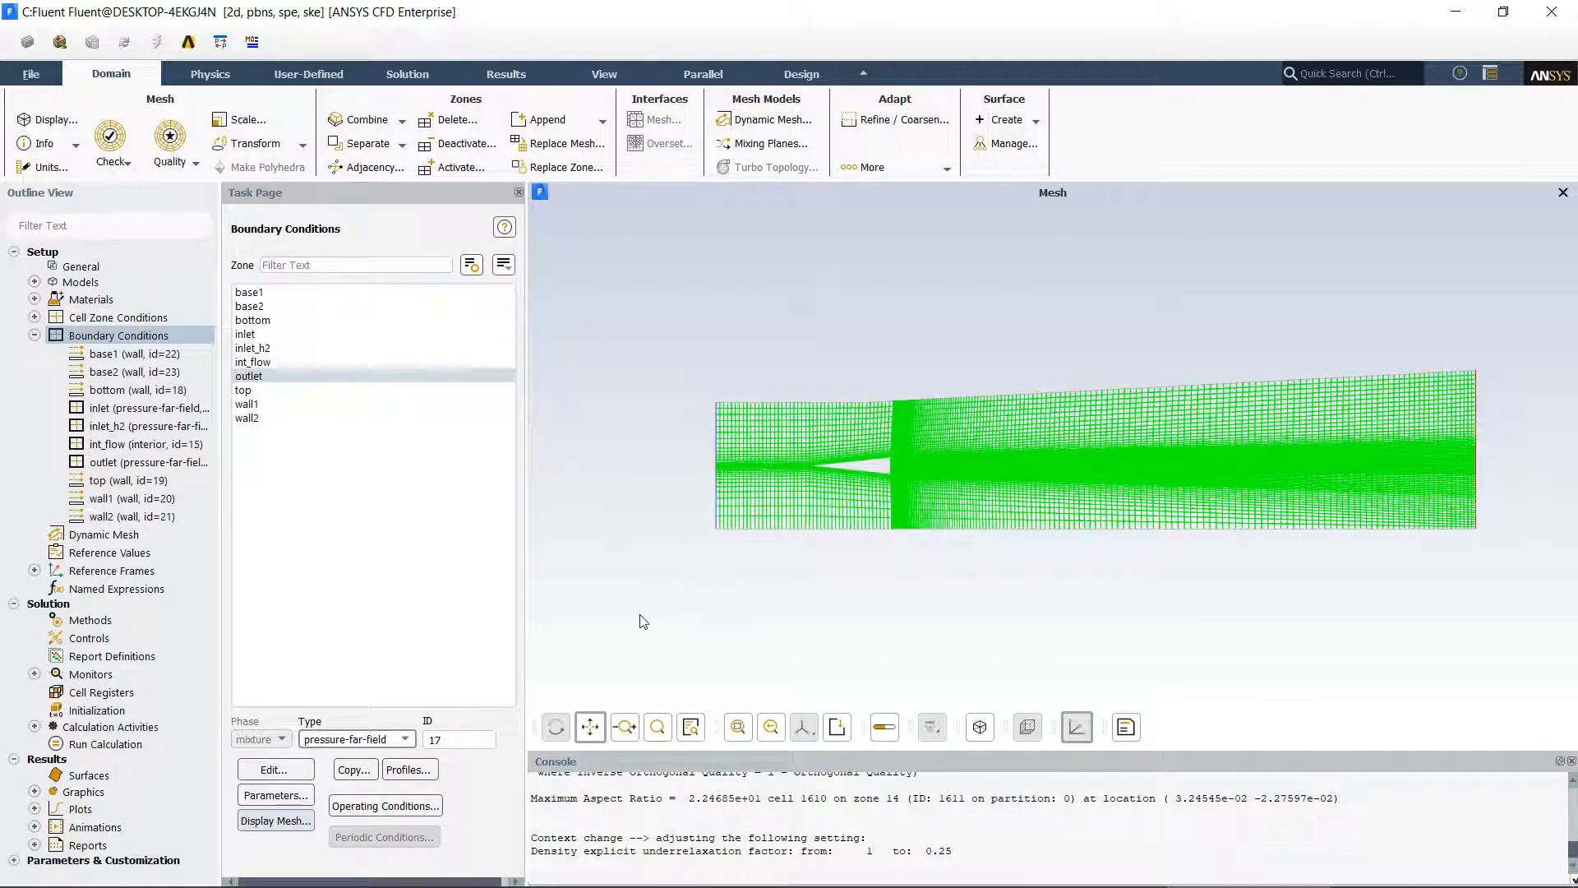
Check the boundary types assigned to the top, wall1 and wall2 zones.
click(247, 391)
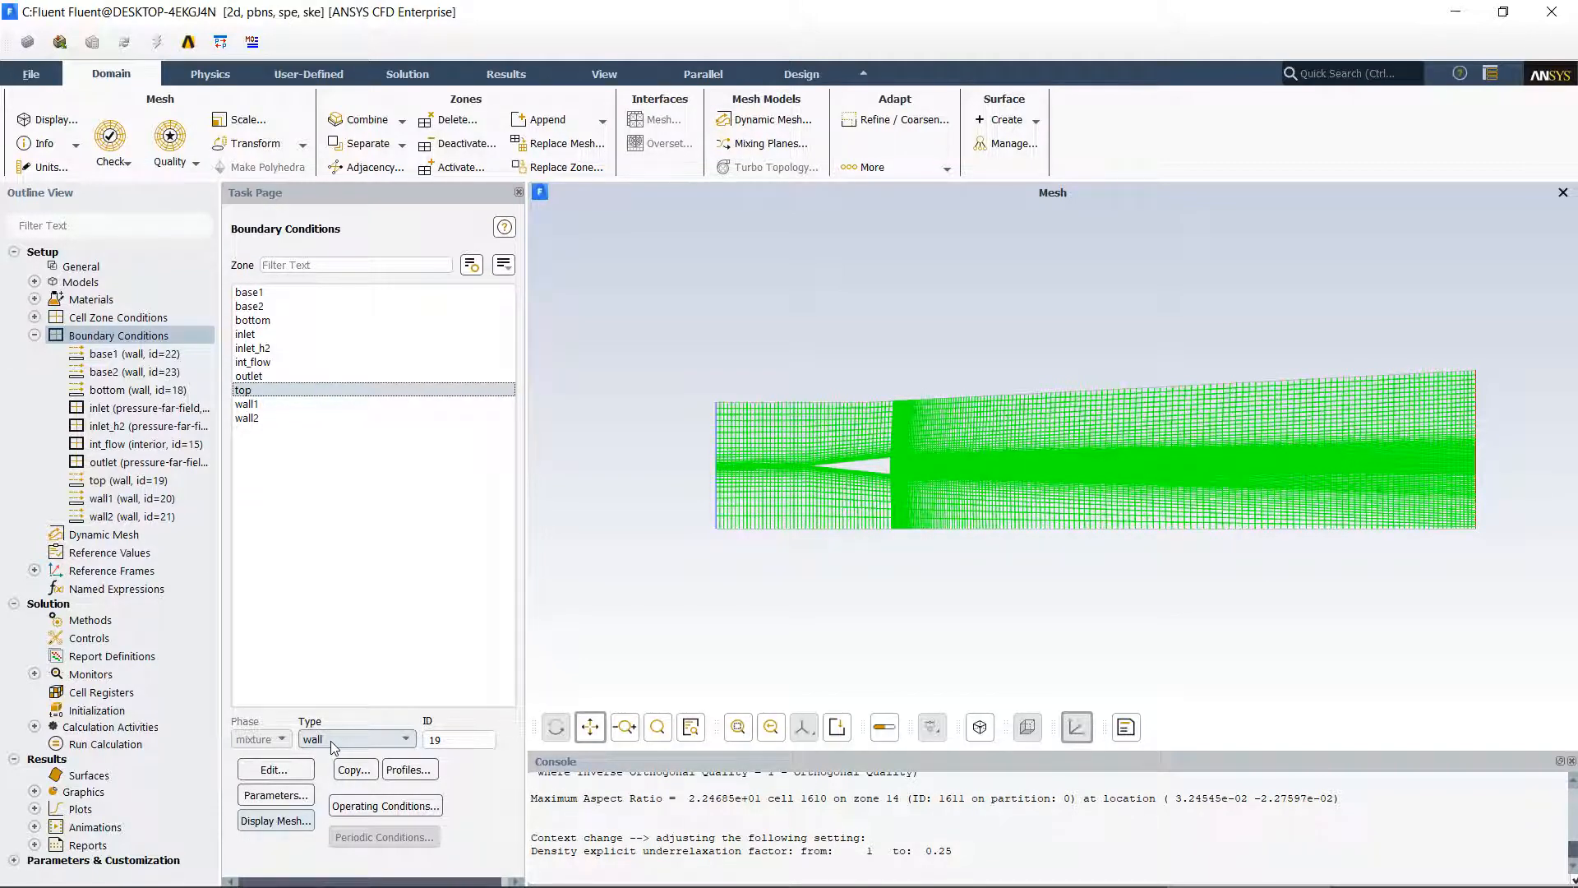
click(246, 404)
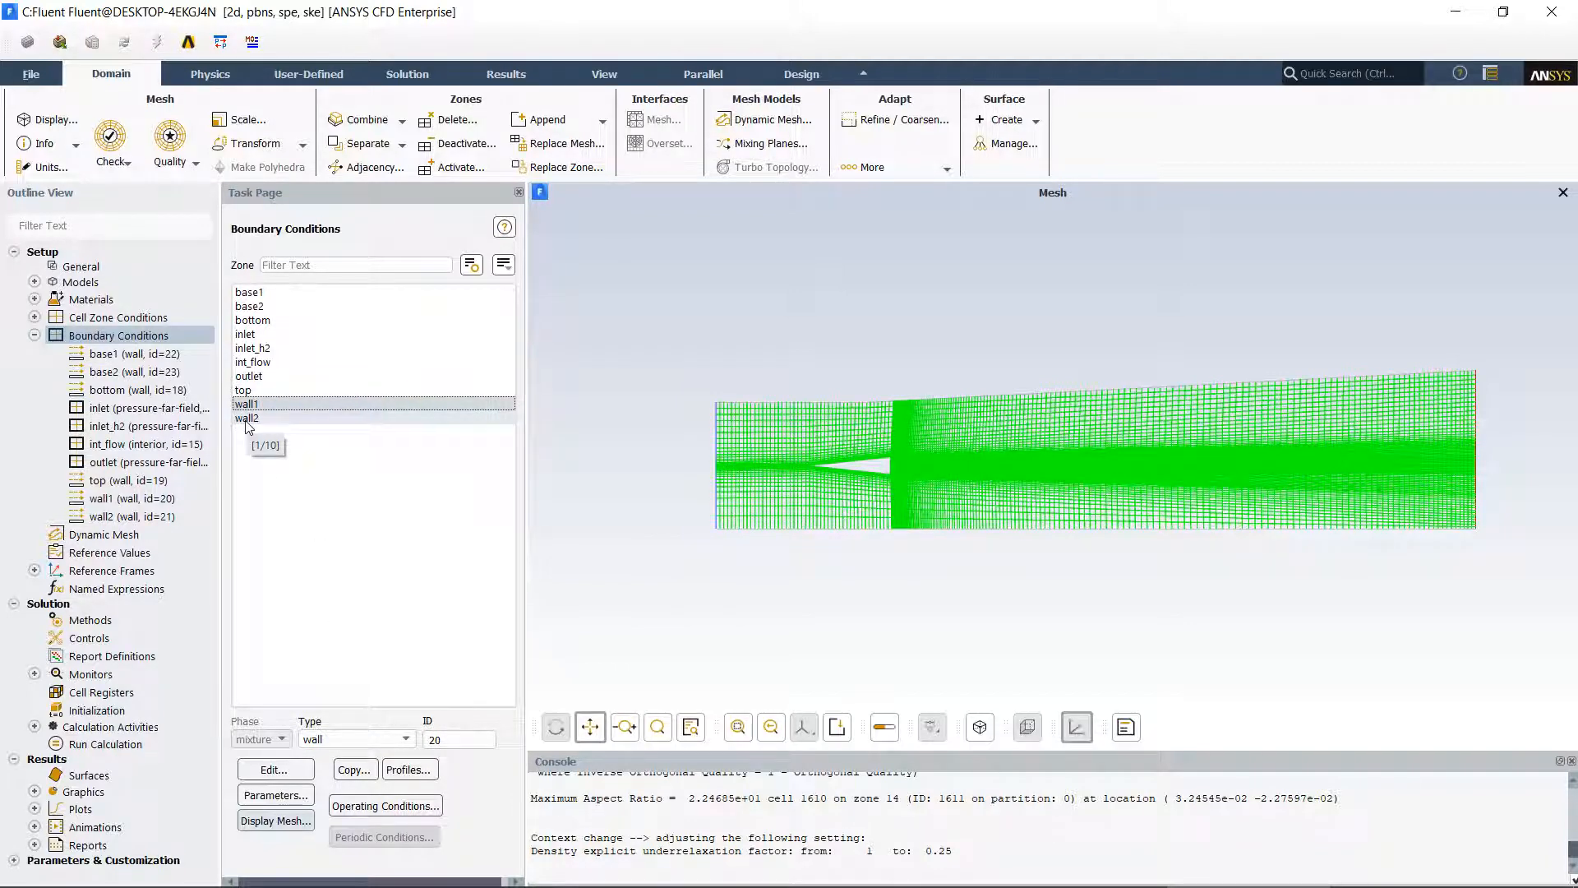
click(247, 419)
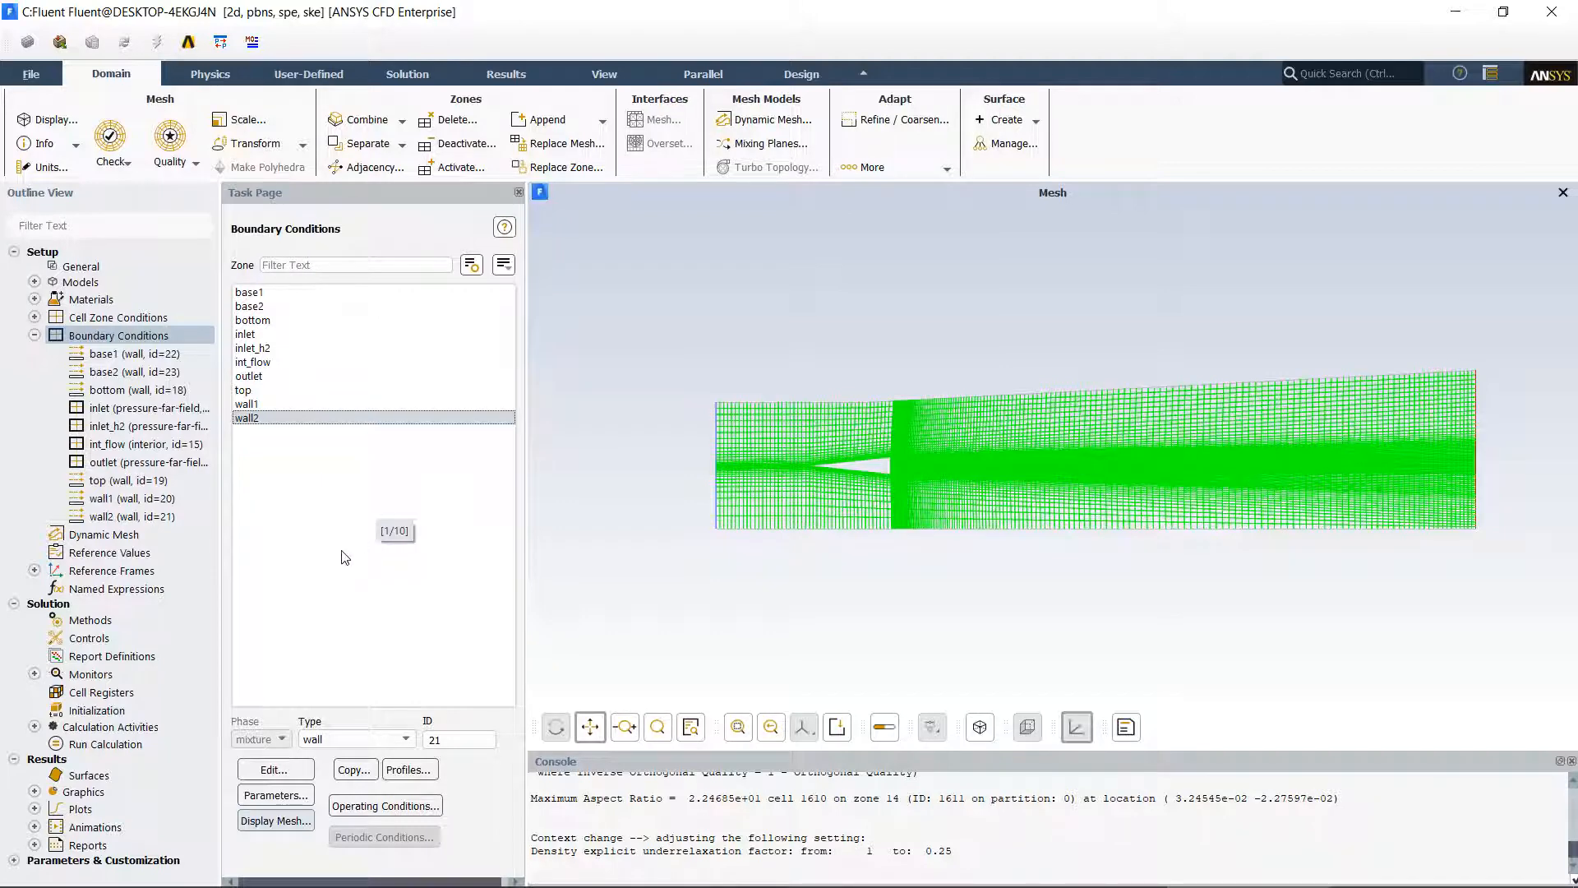
Review the solution methods, examining the pressure-velocity coupling scheme and the spatial discretization of each equation.
click(84, 622)
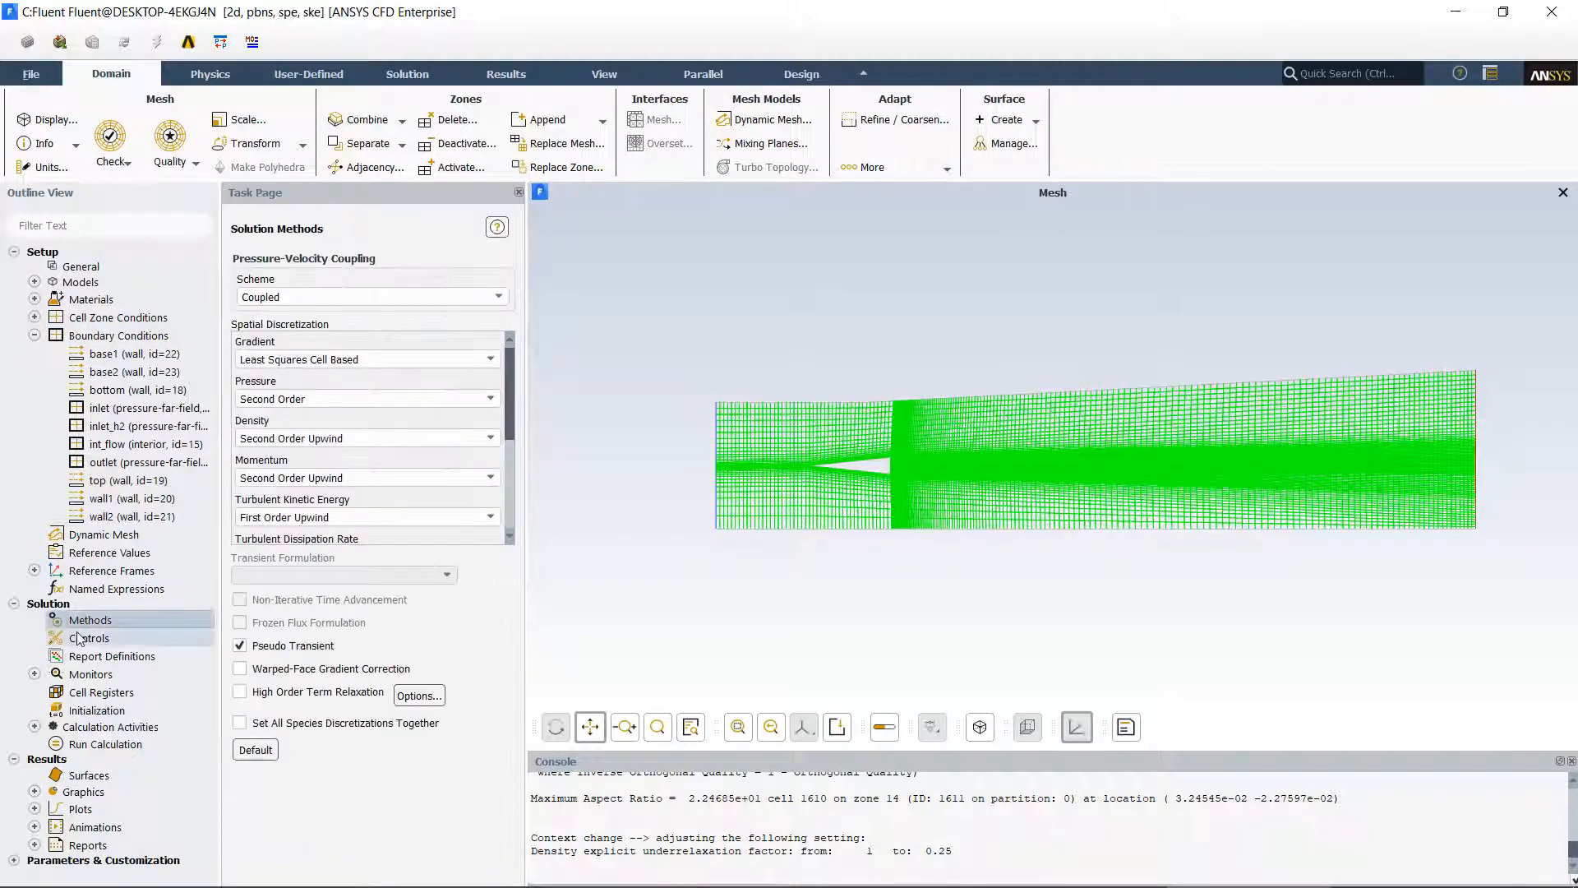
click(499, 298)
click(499, 298)
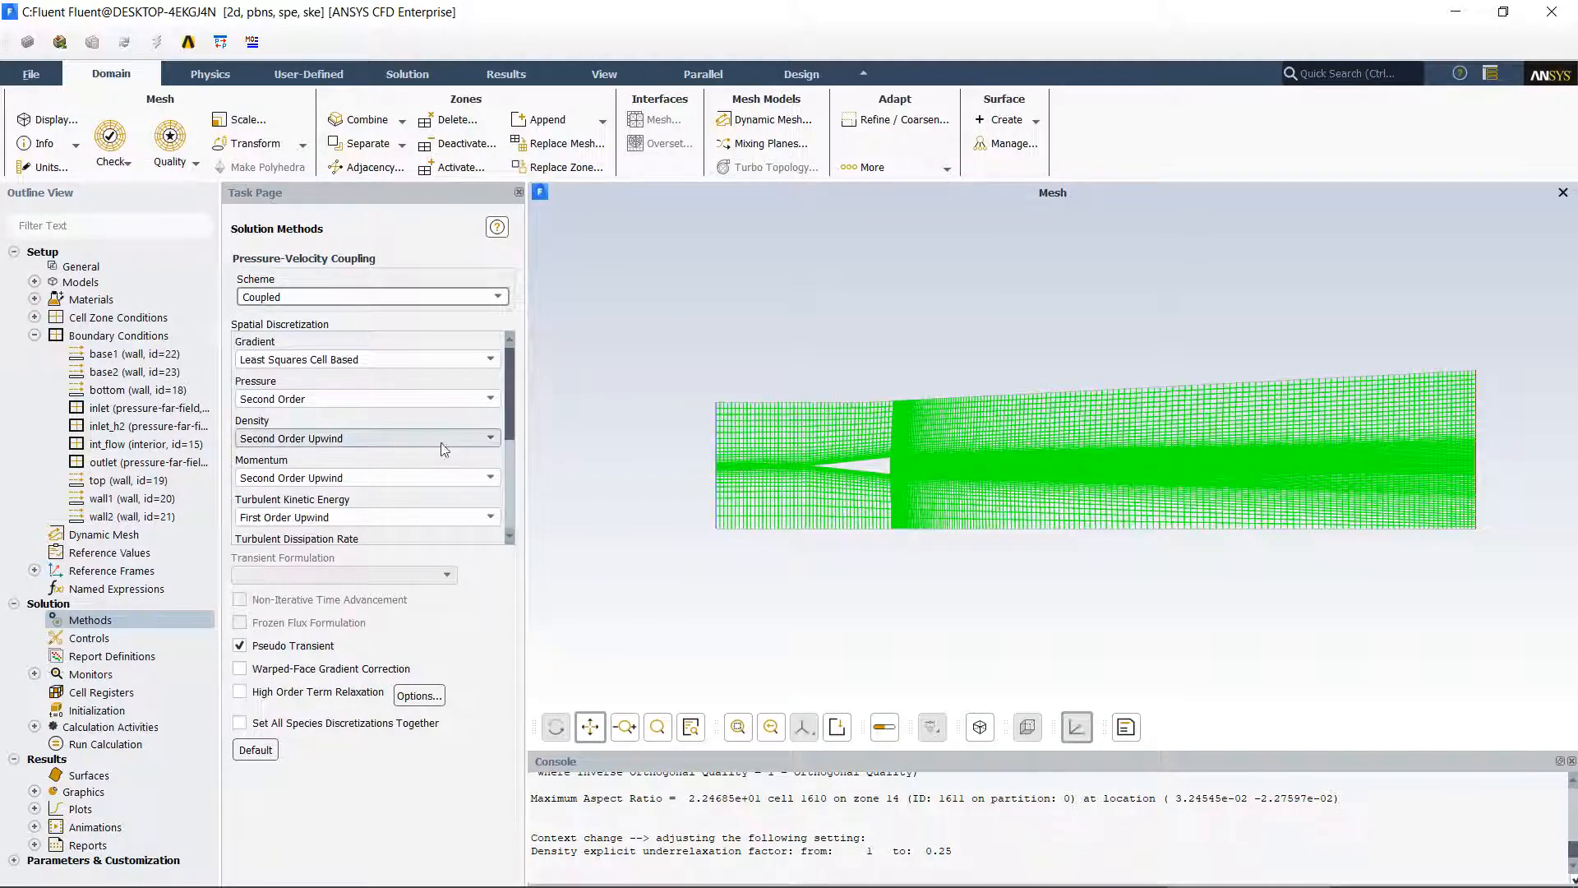
drag(506, 400, 508, 486)
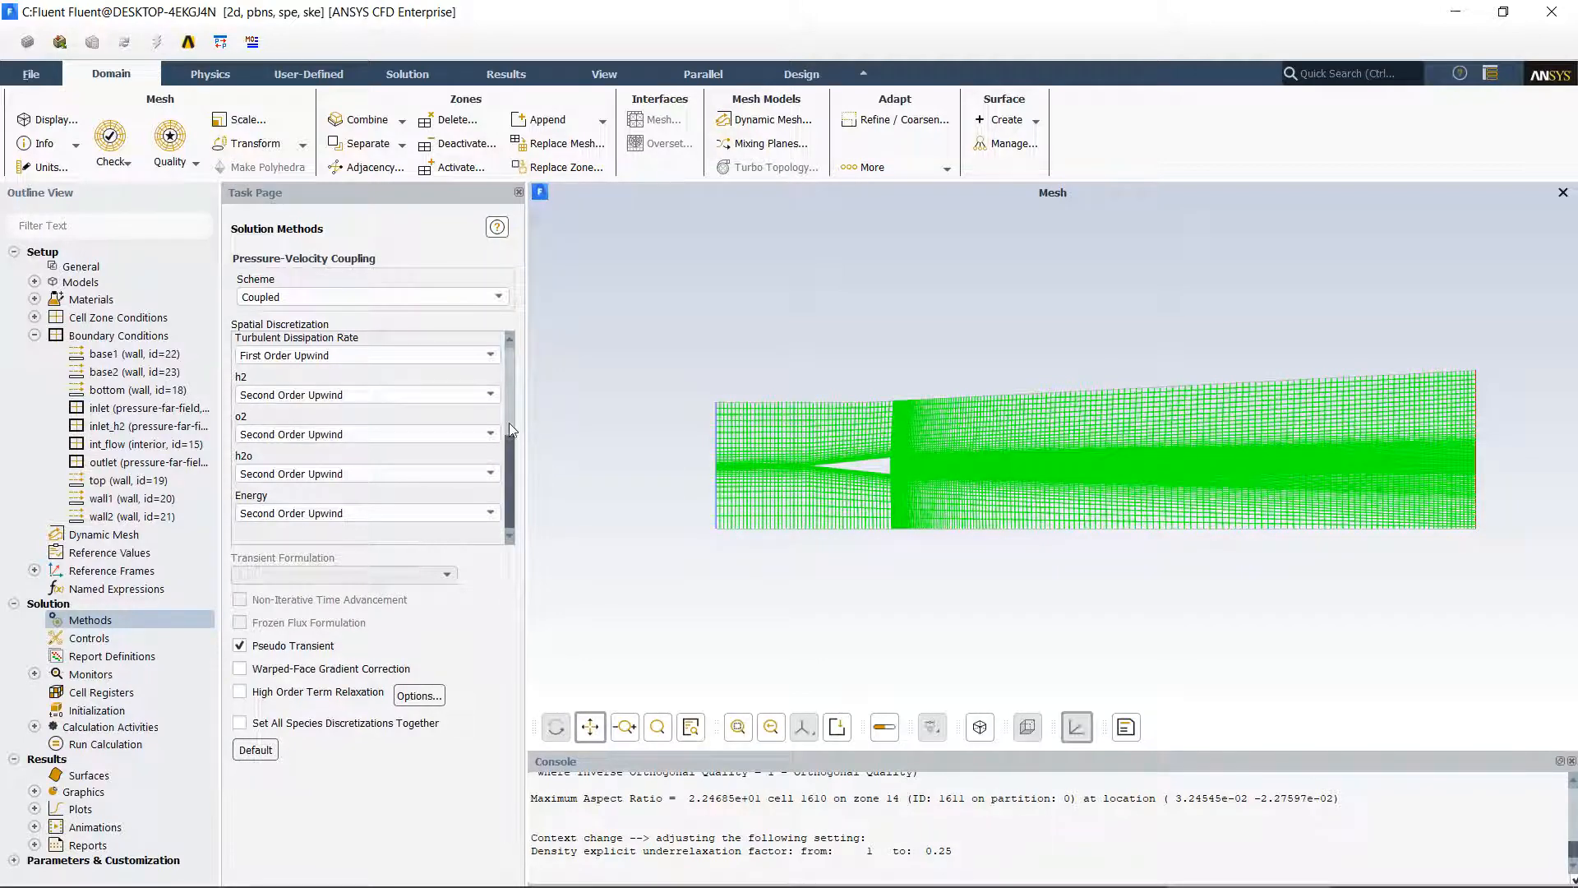
scroll(509, 422, up, 5)
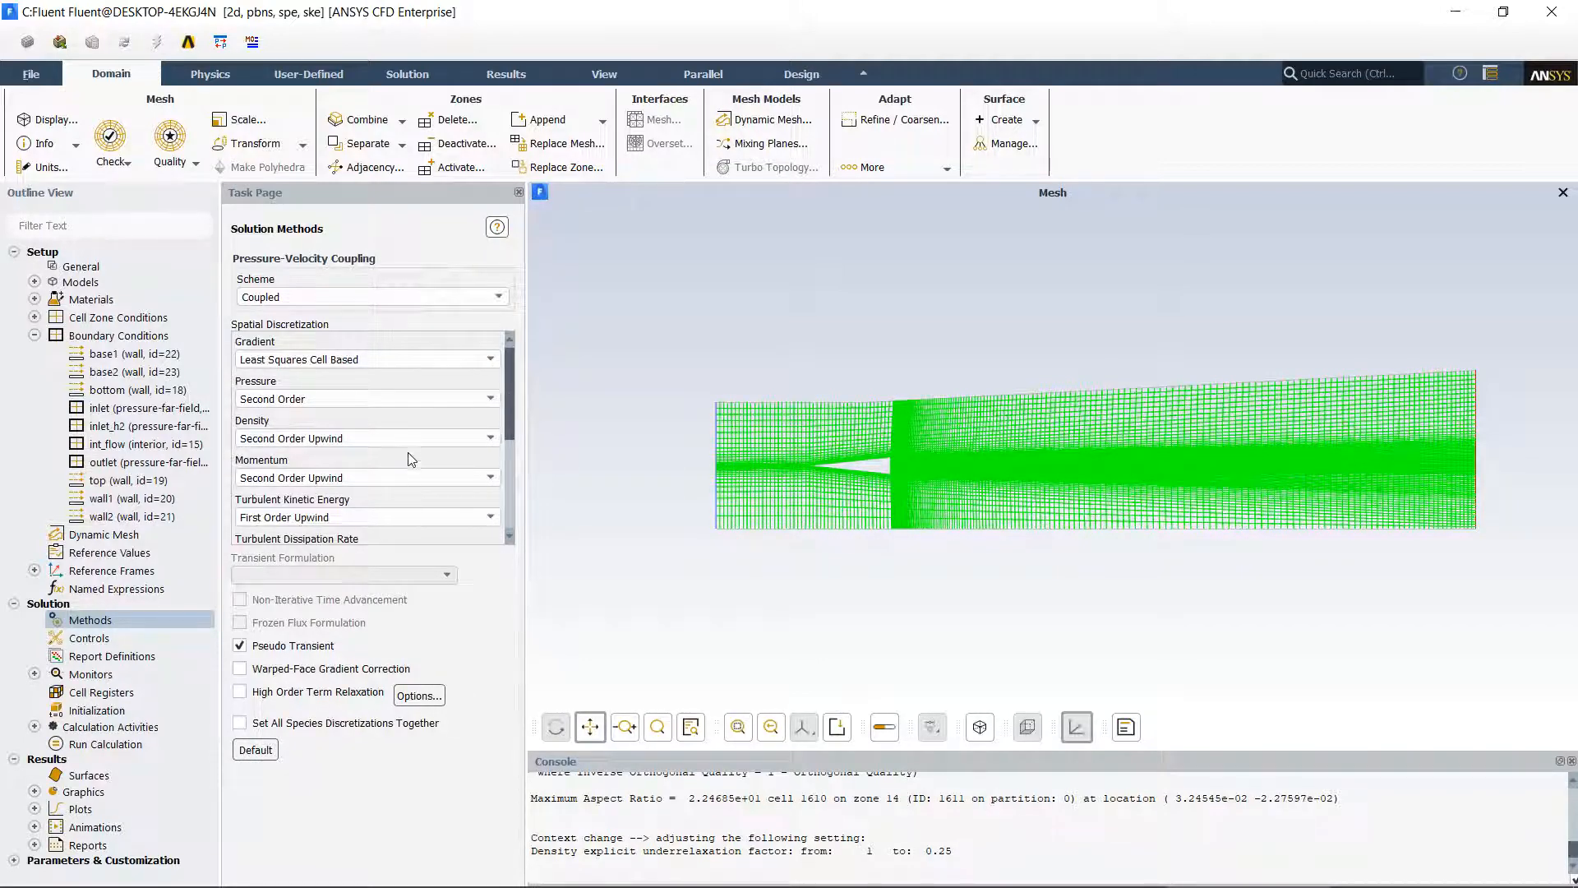
scroll(515, 434, down, 3)
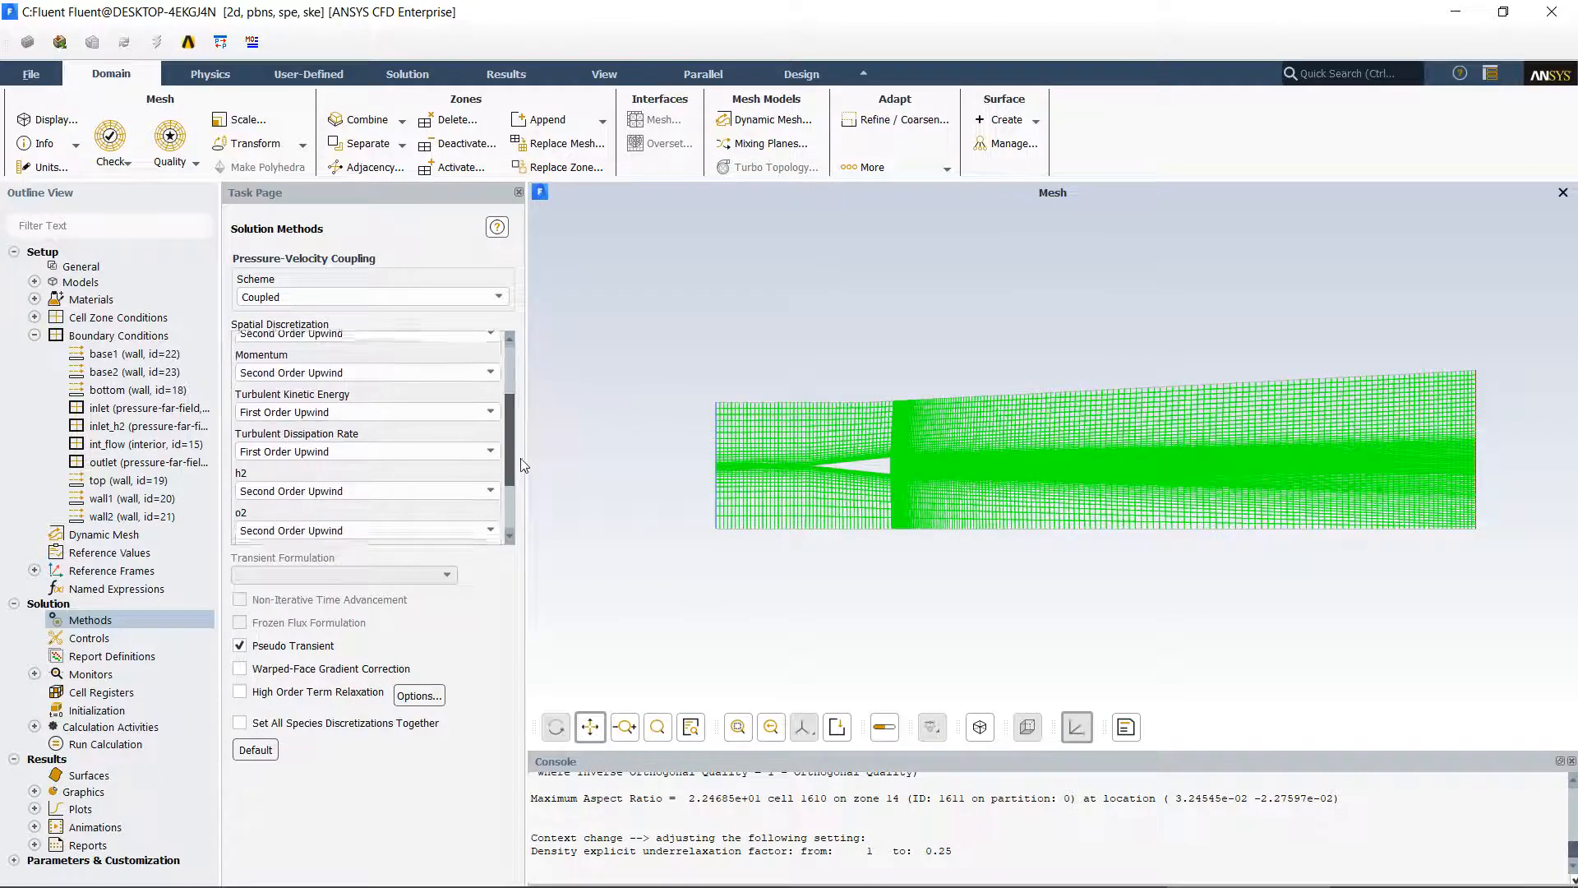
scroll(513, 461, up, 2)
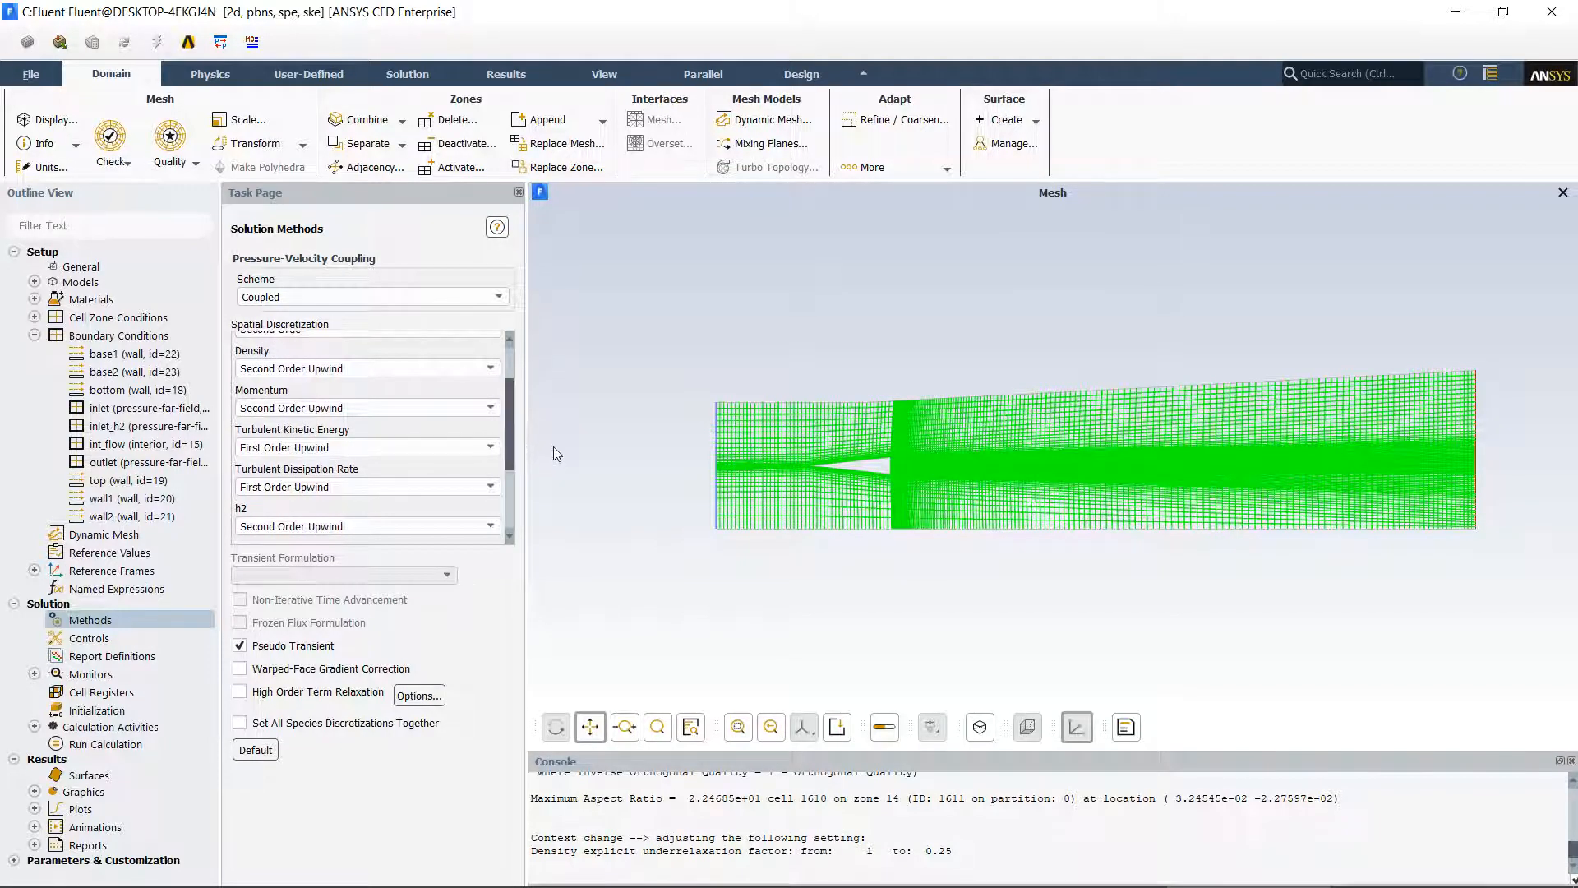
mouse_move(510, 408)
mouse_down()
mouse_move(515, 452)
mouse_move(514, 428)
mouse_up()
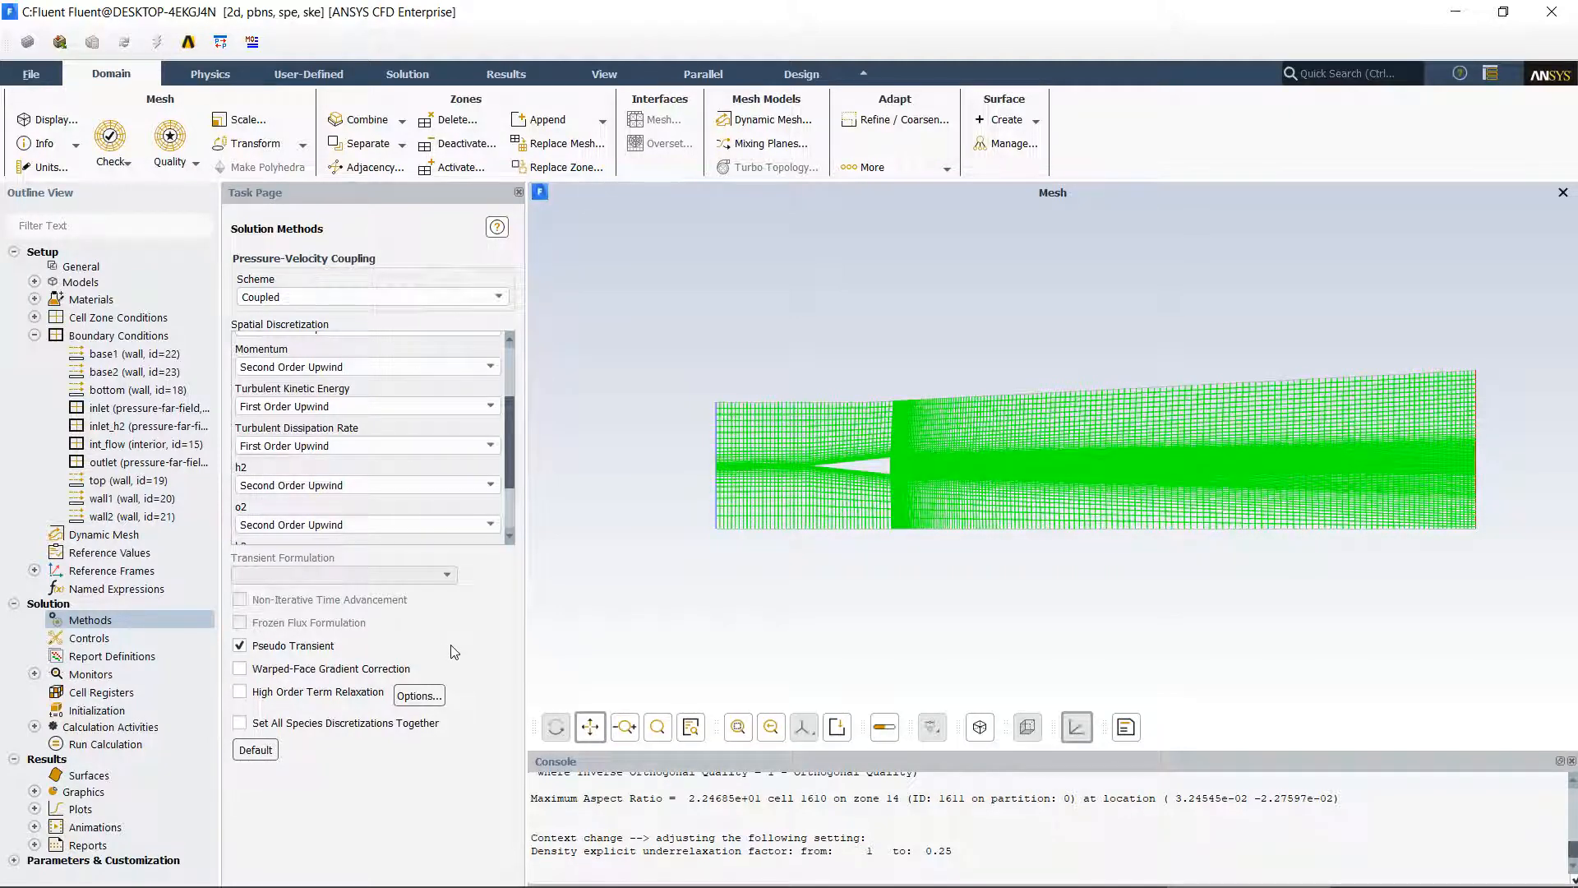
Initialize the solution with Standard Initialization, computing the initial values from the inlet zone.
click(85, 712)
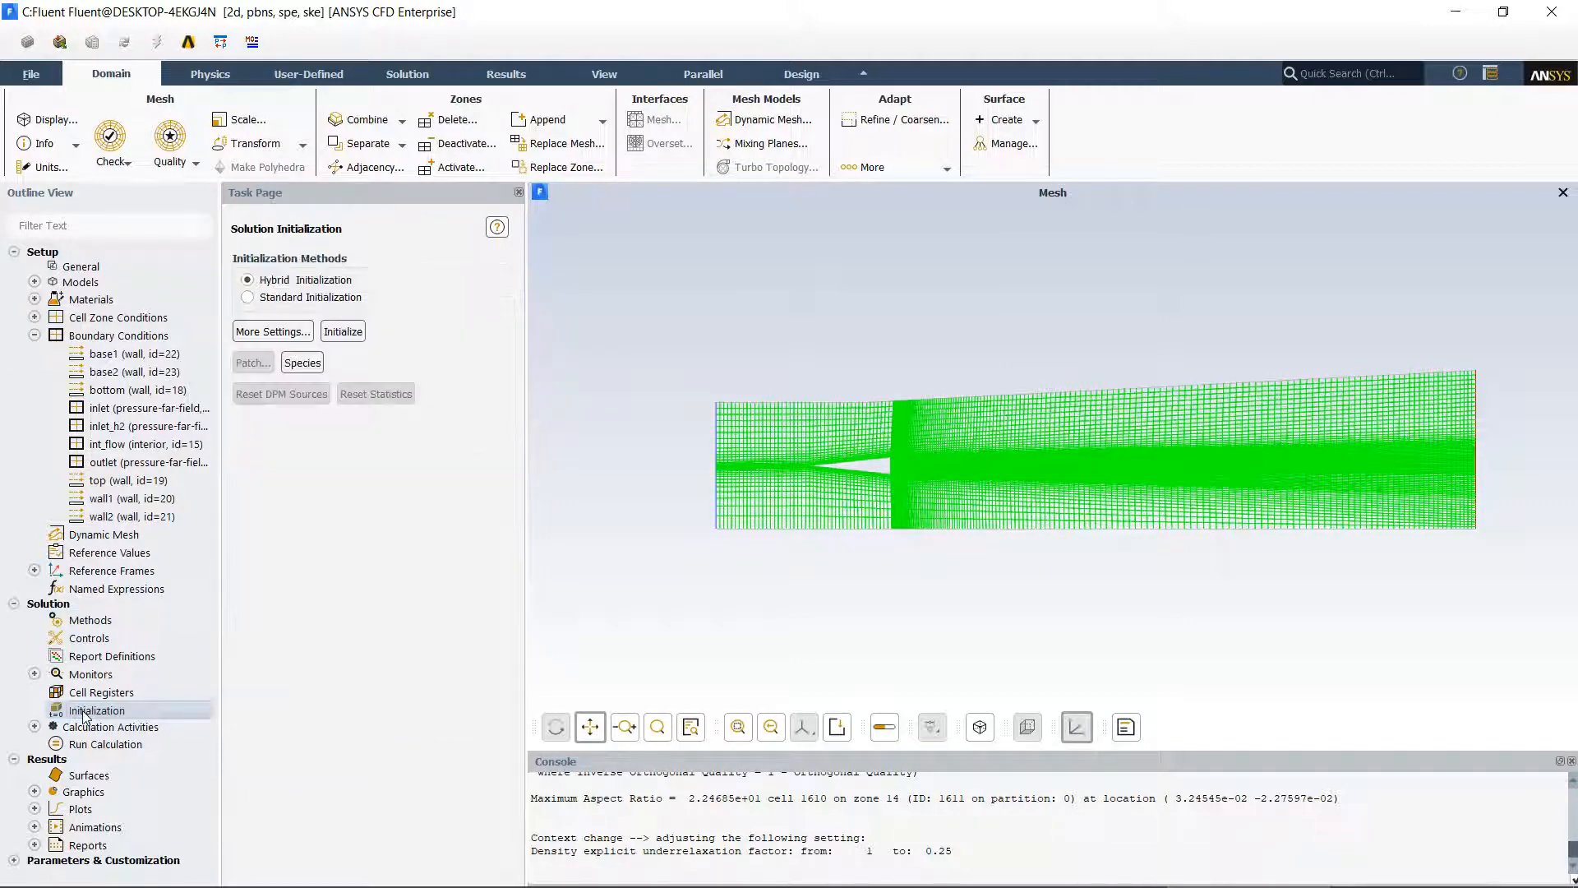
click(248, 298)
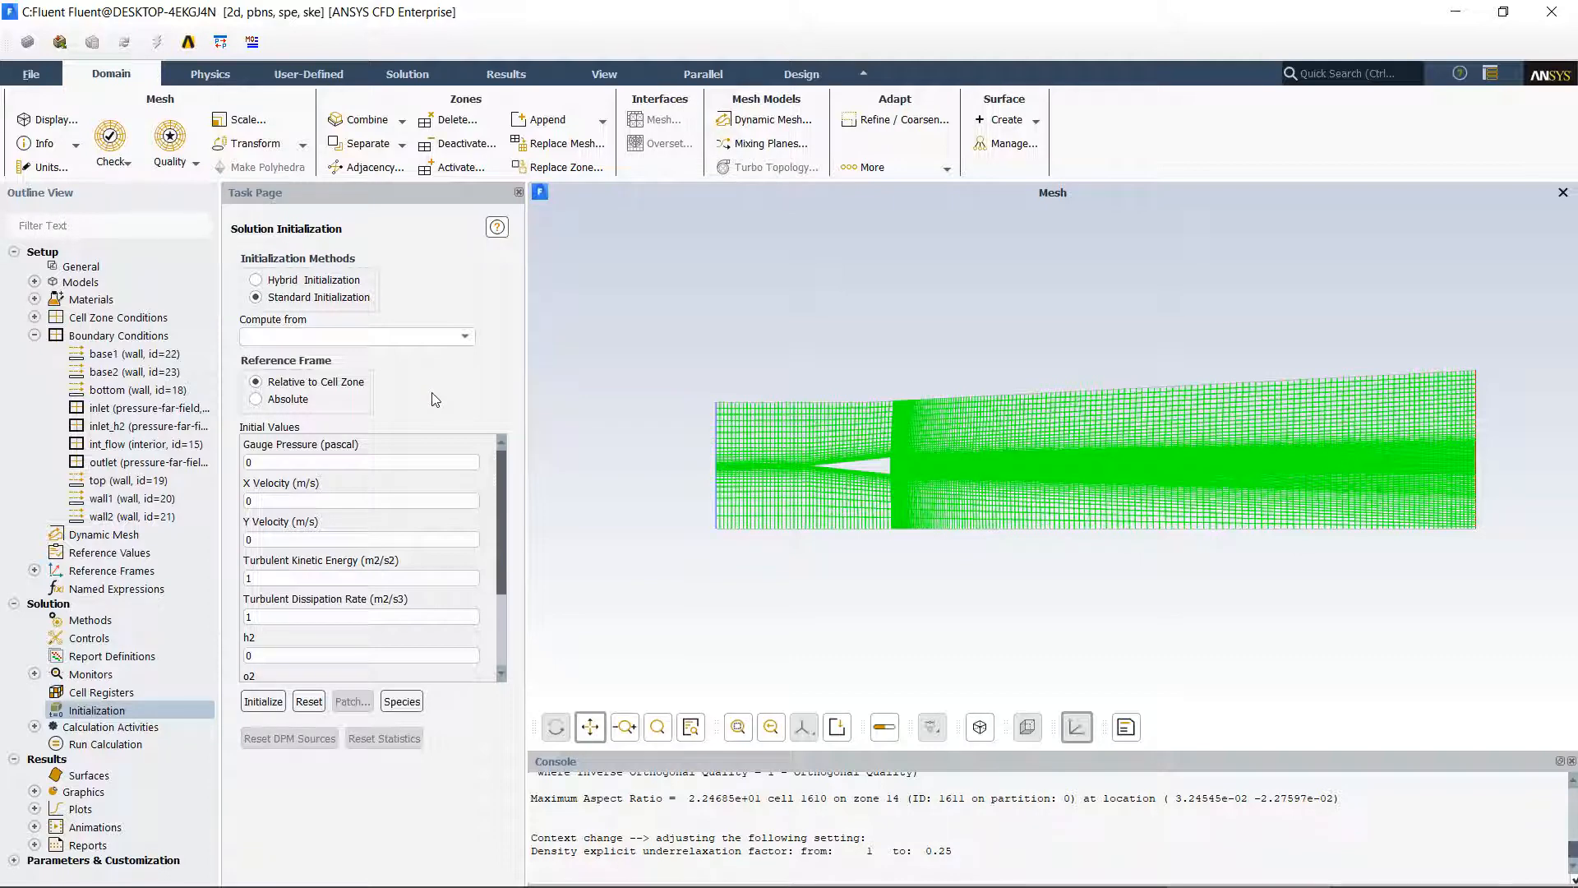
click(465, 338)
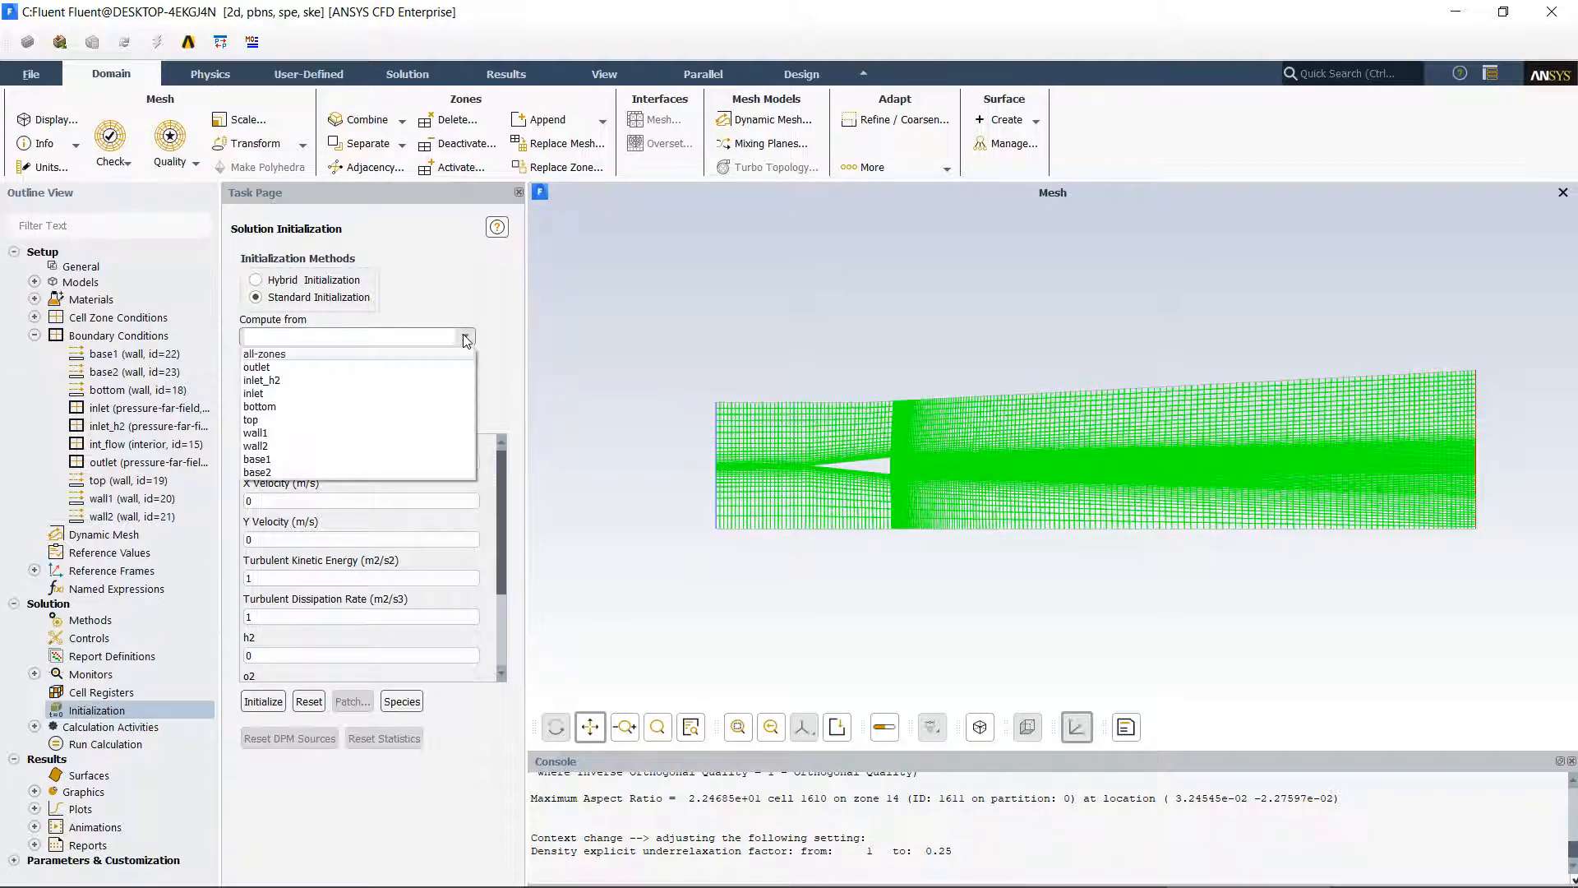
click(264, 396)
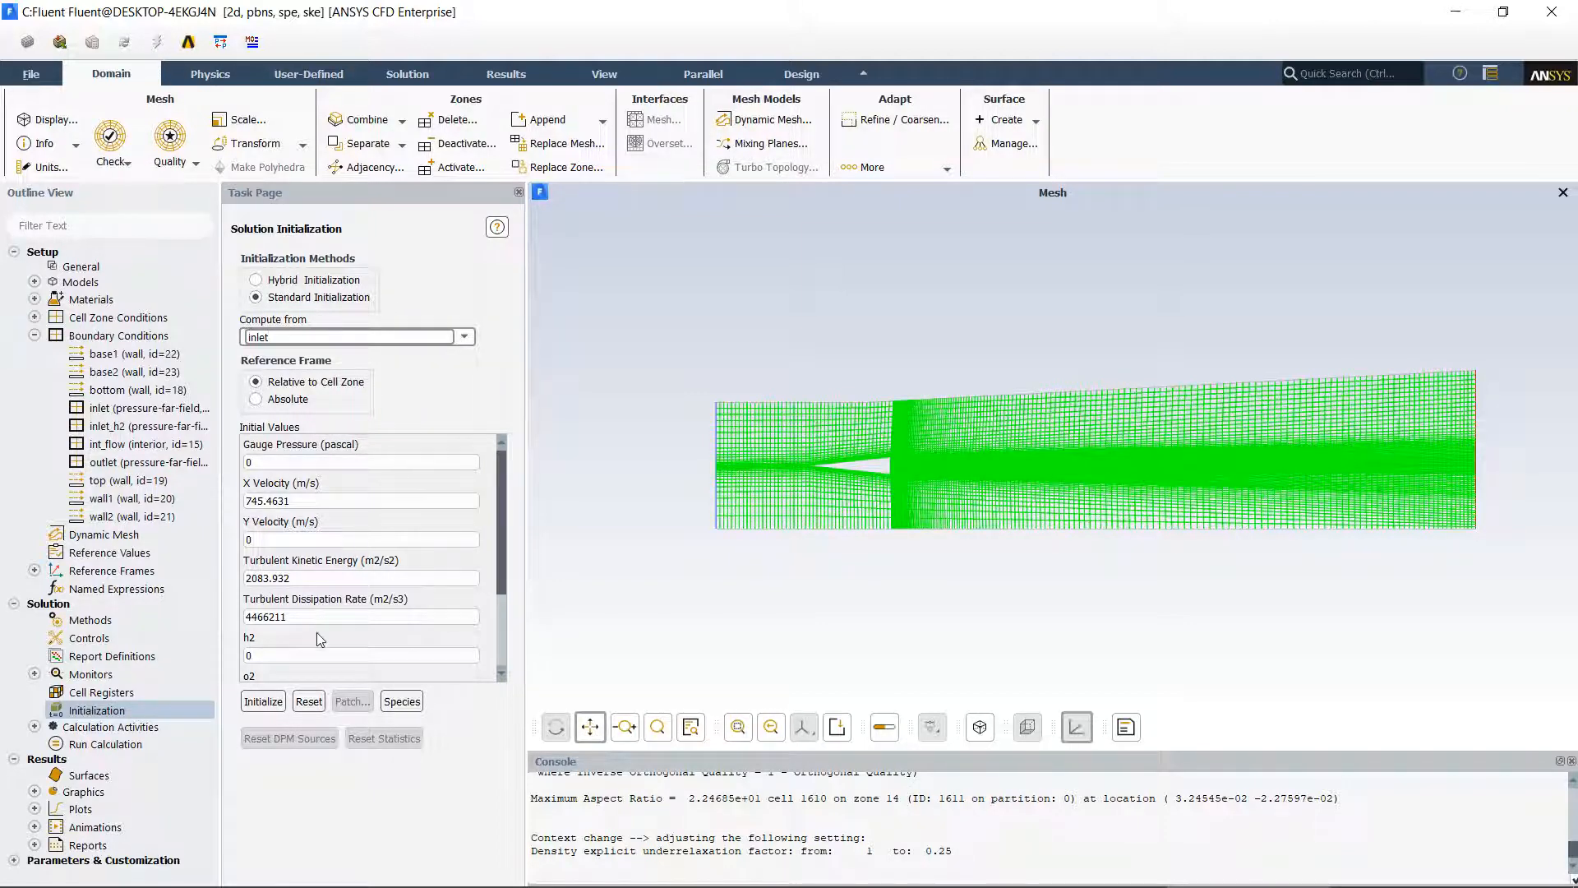
click(262, 704)
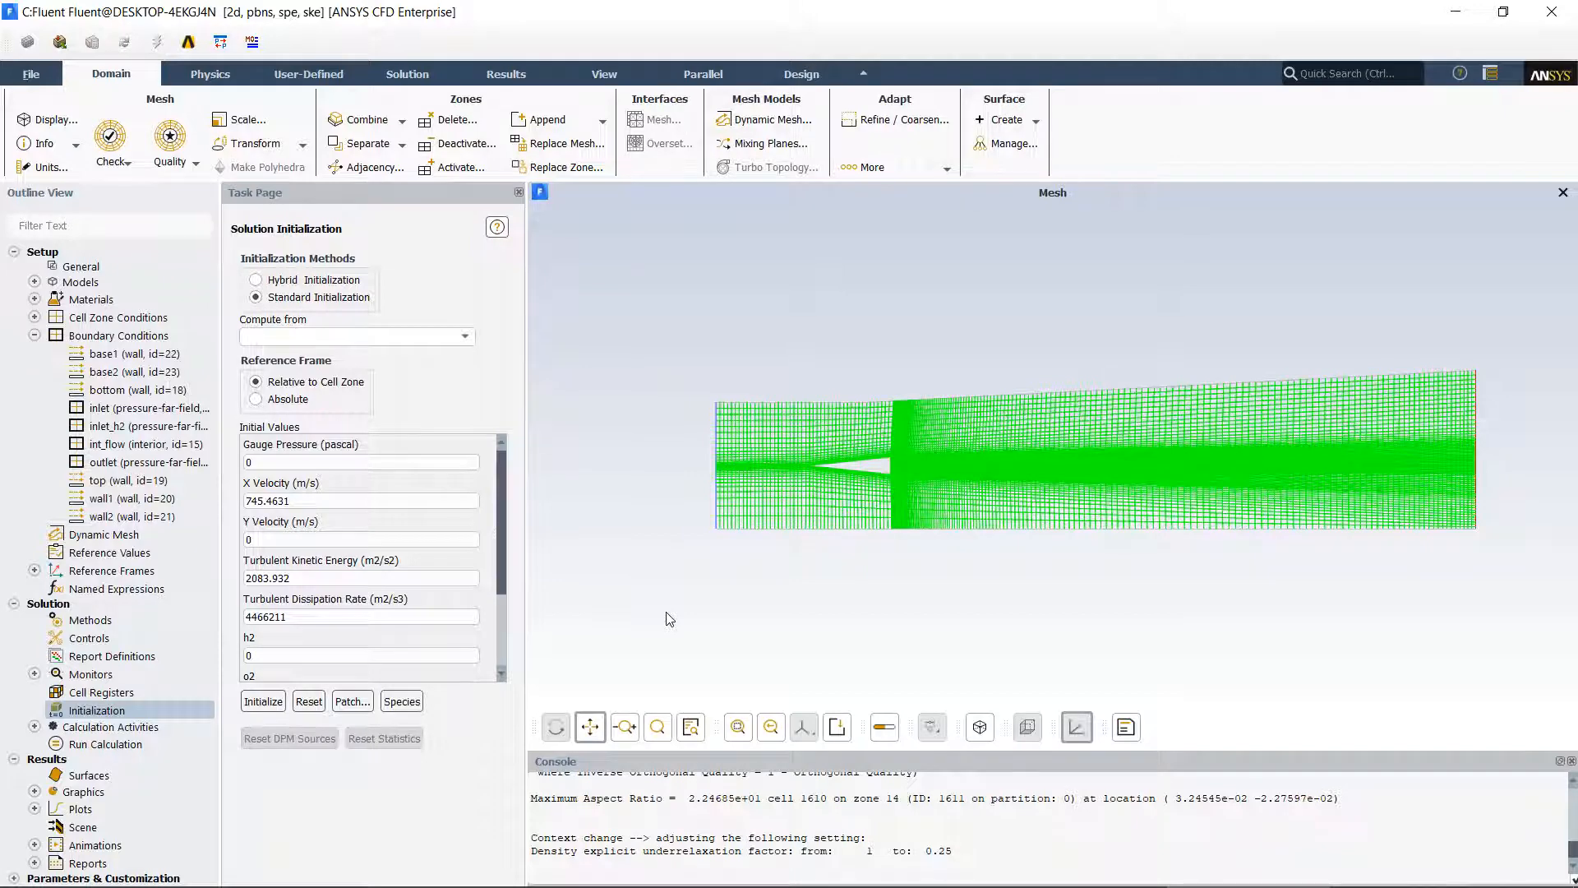
scroll(669, 619, up, 3)
scroll(670, 619, down, 3)
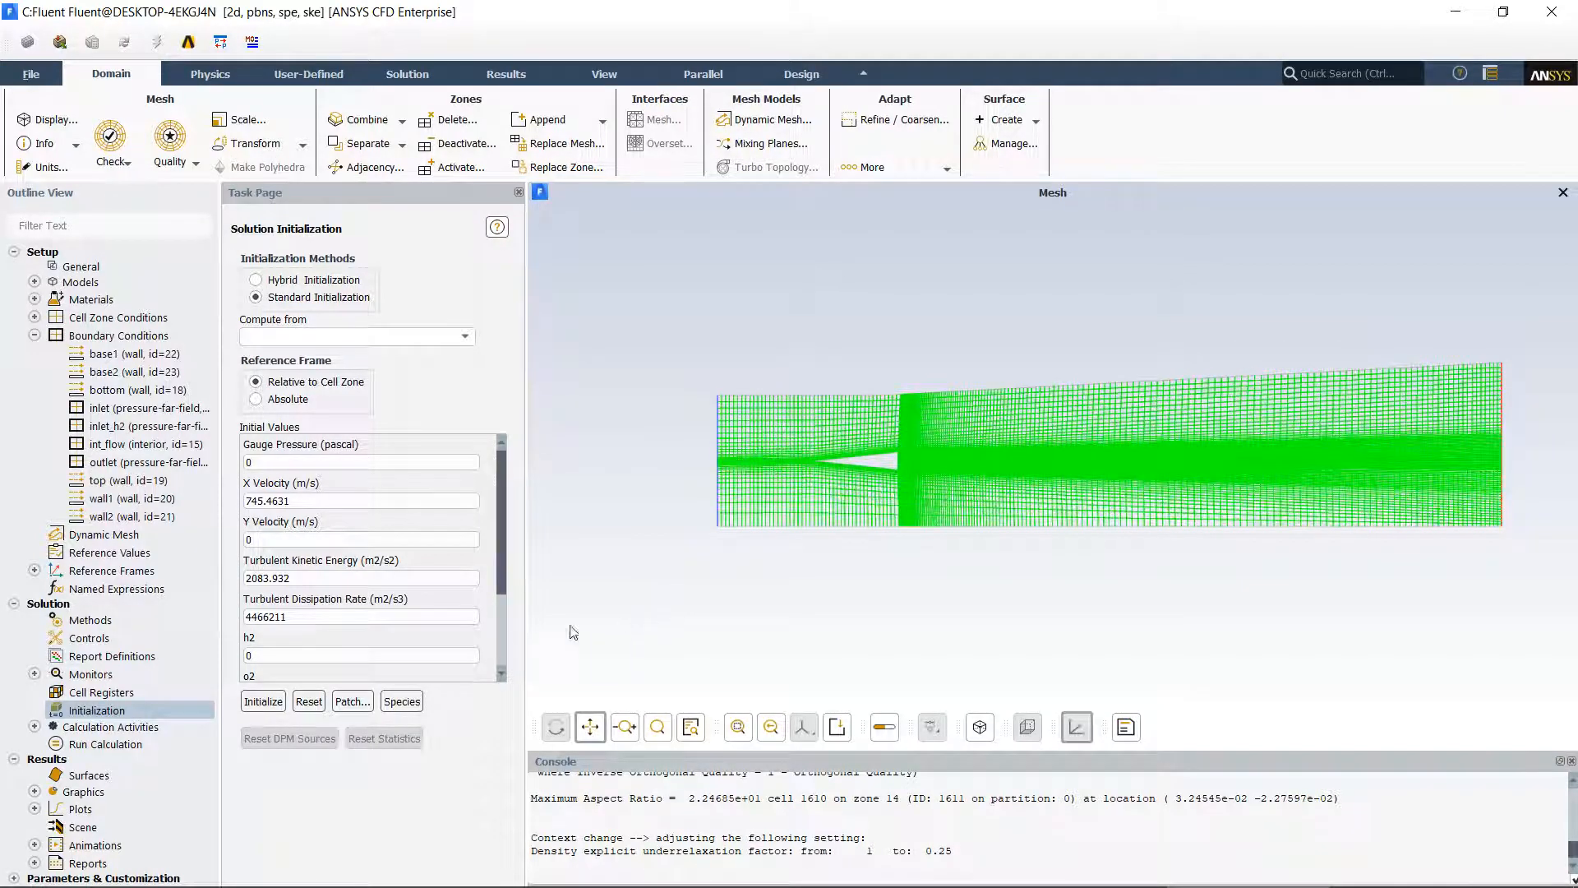
Run the calculation for 100 iterations and dismiss the completion notice.
click(107, 746)
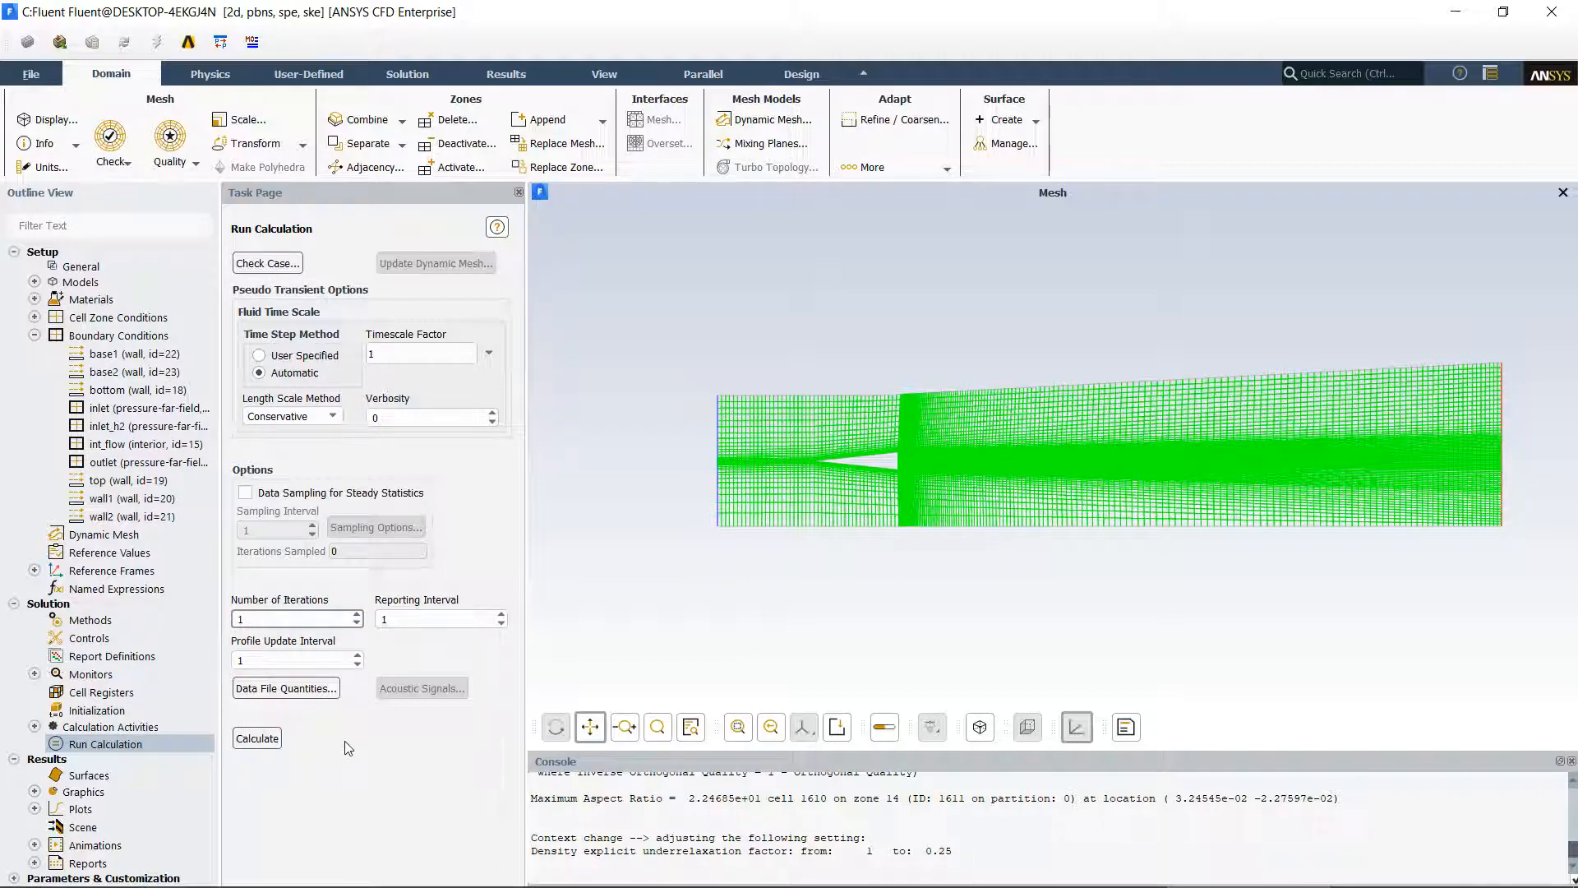
text(00)
click(258, 739)
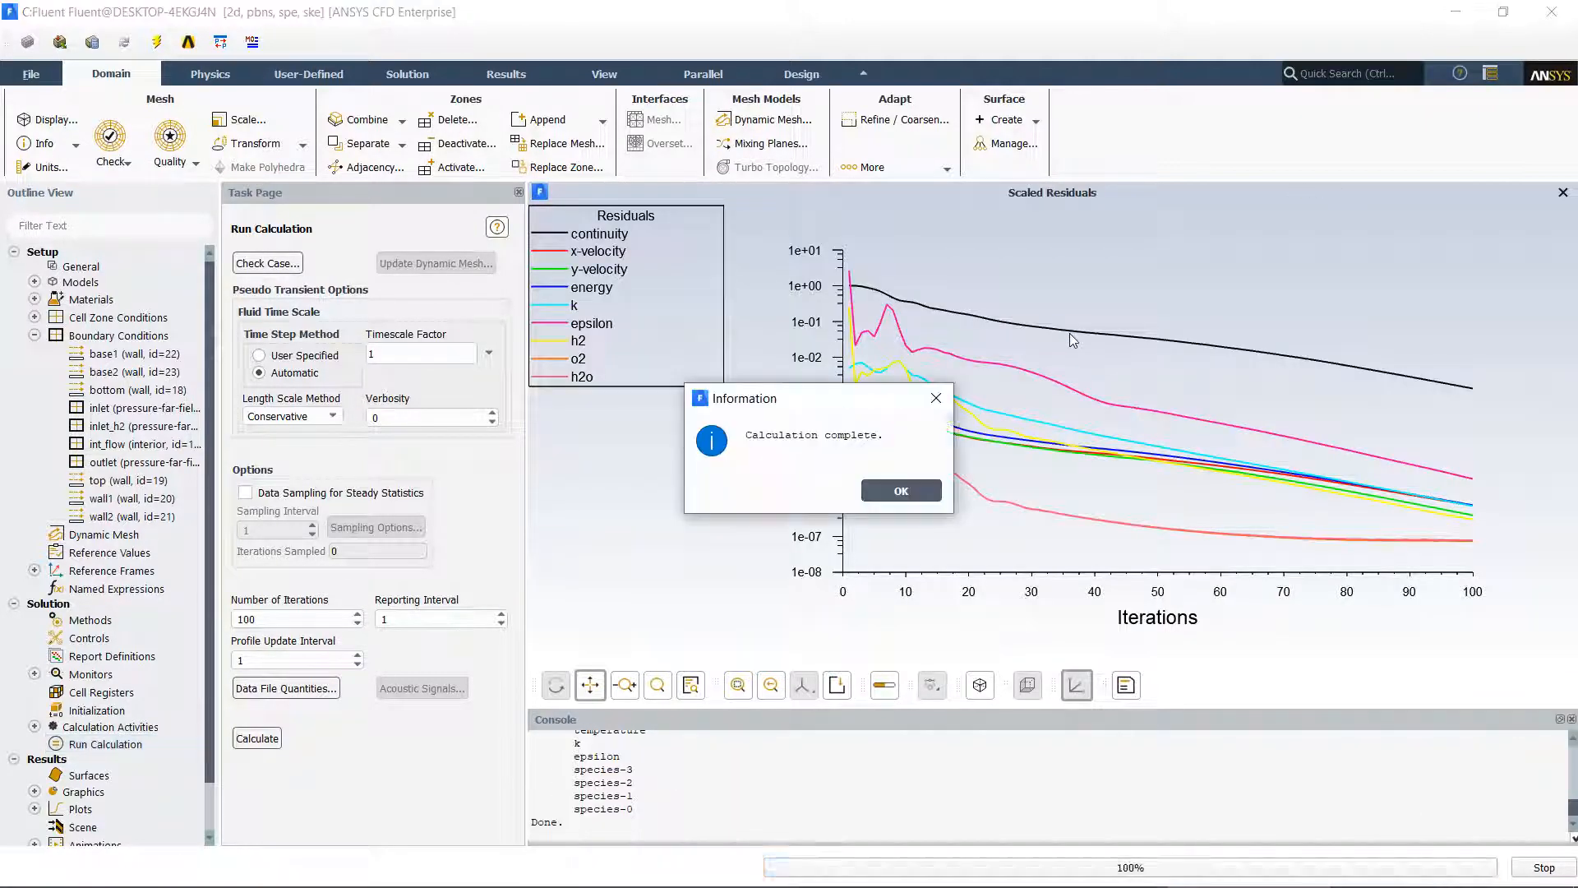
click(895, 492)
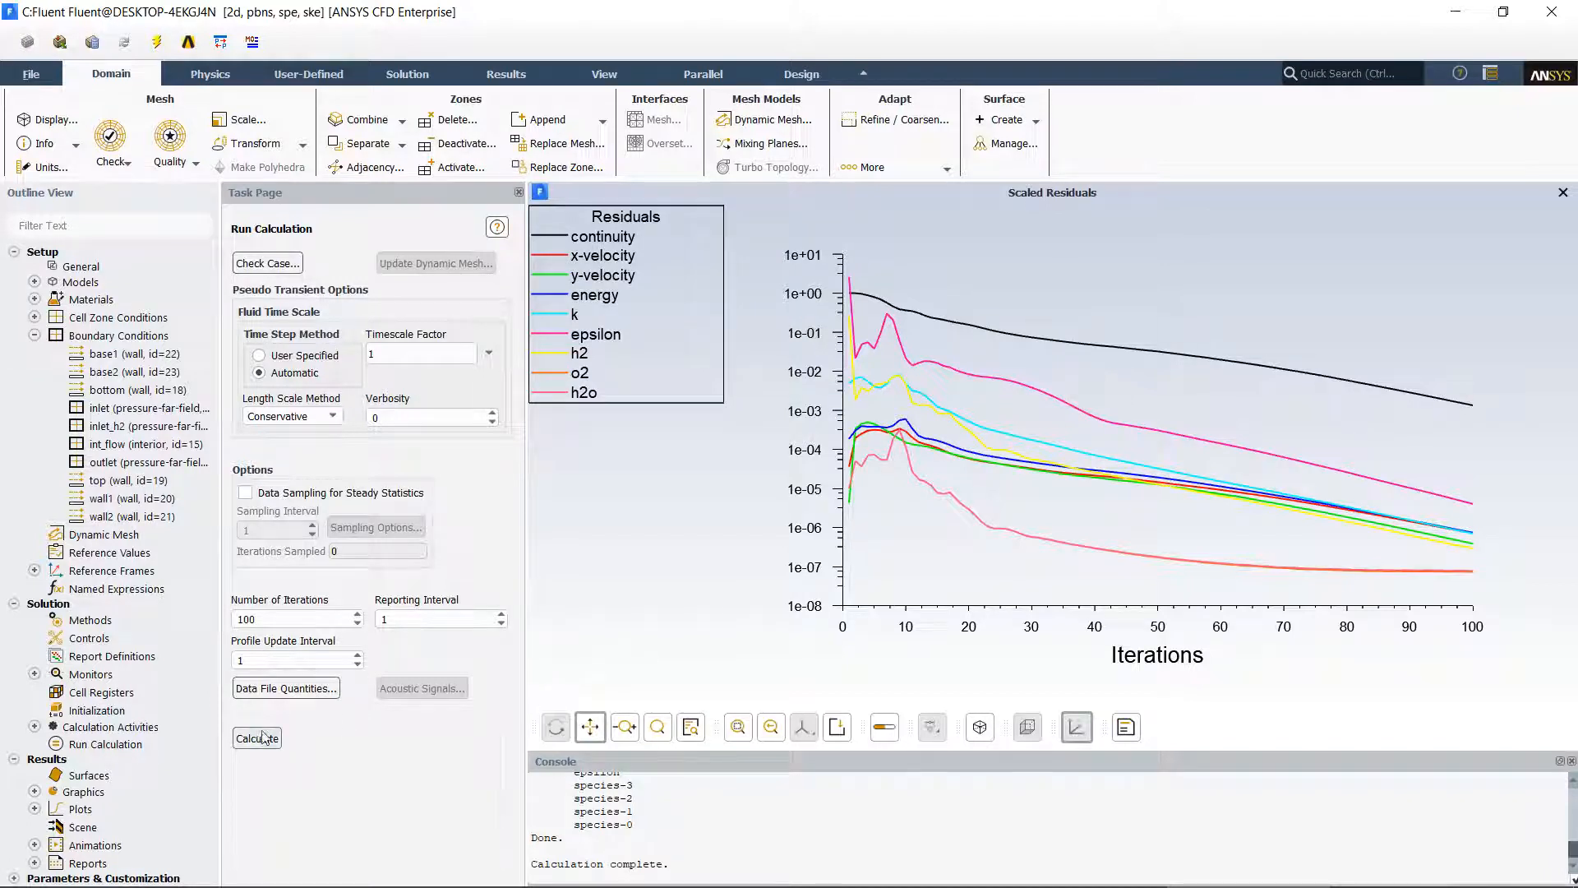
Set the number of iterations for the next calculation run to 300.
click(358, 615)
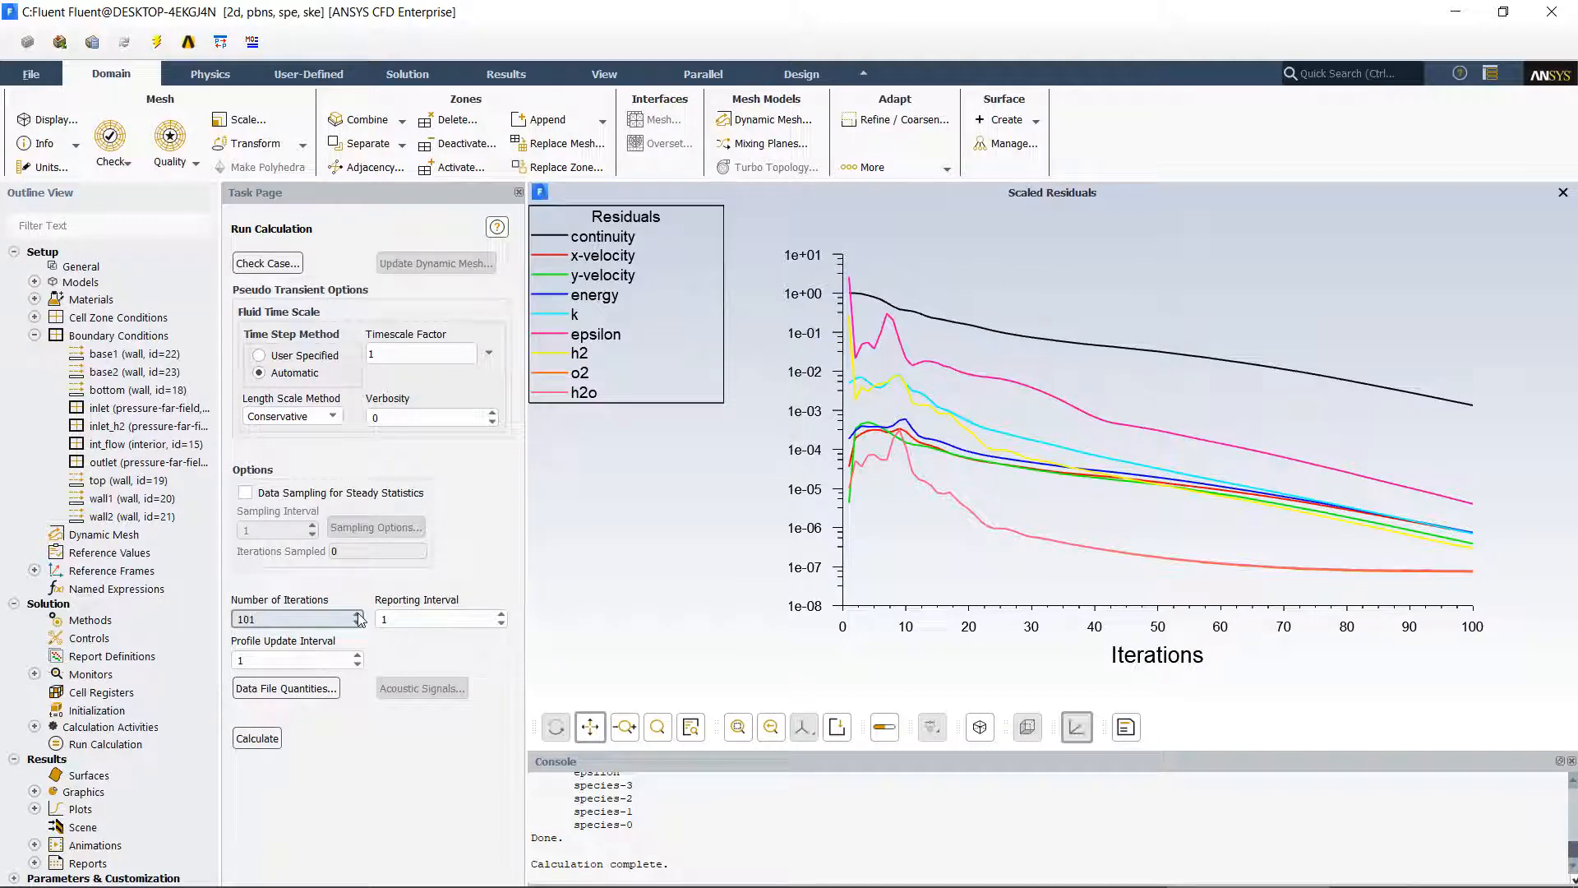
double_click(303, 626)
text(3)
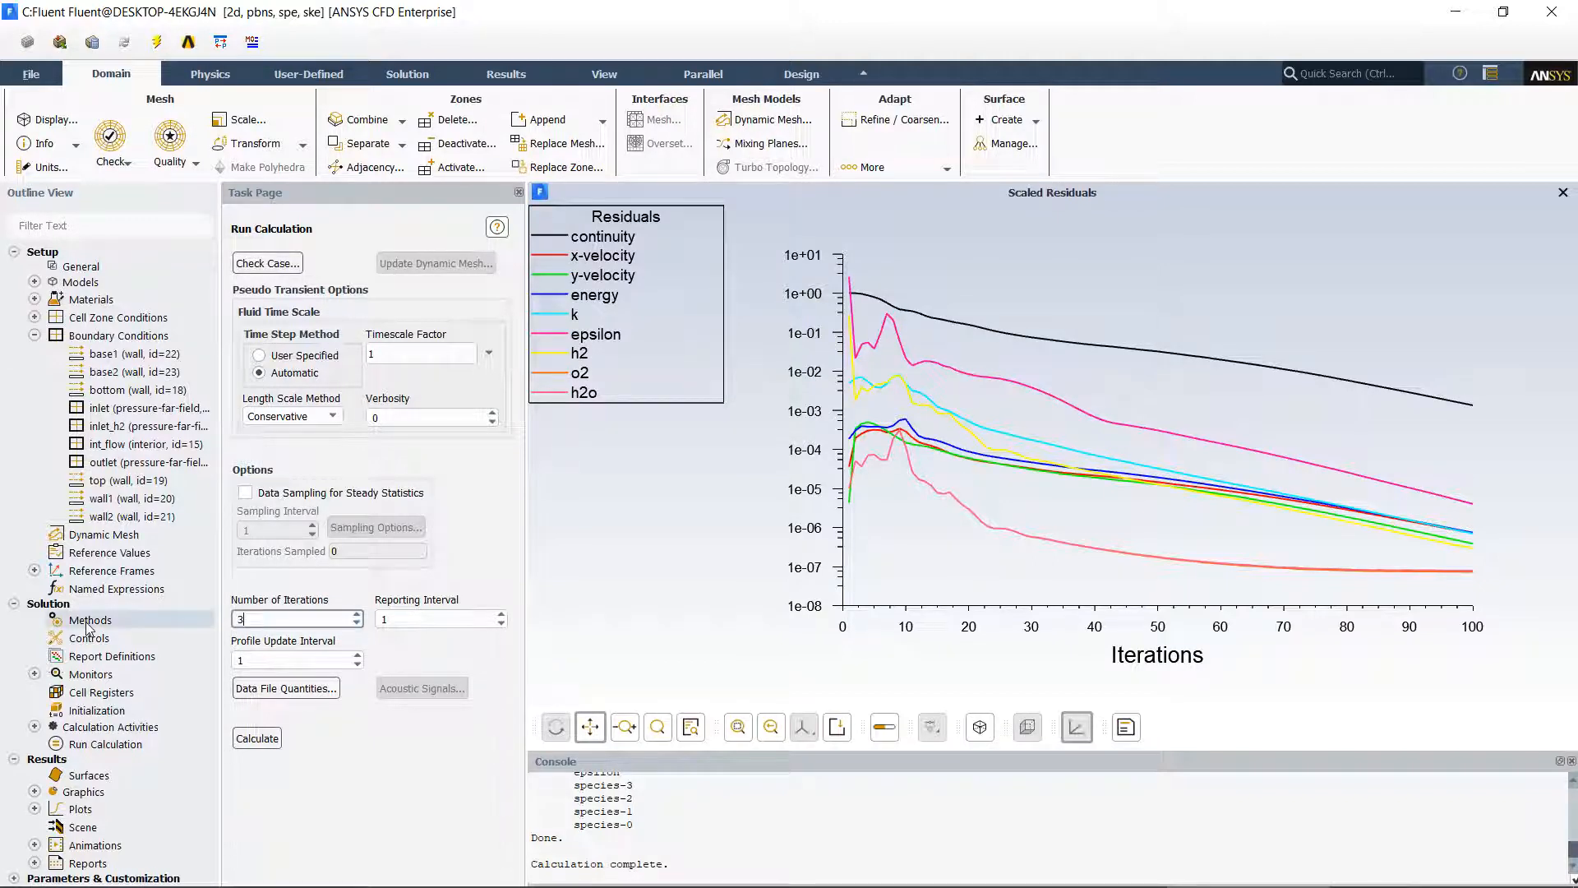
text(00)
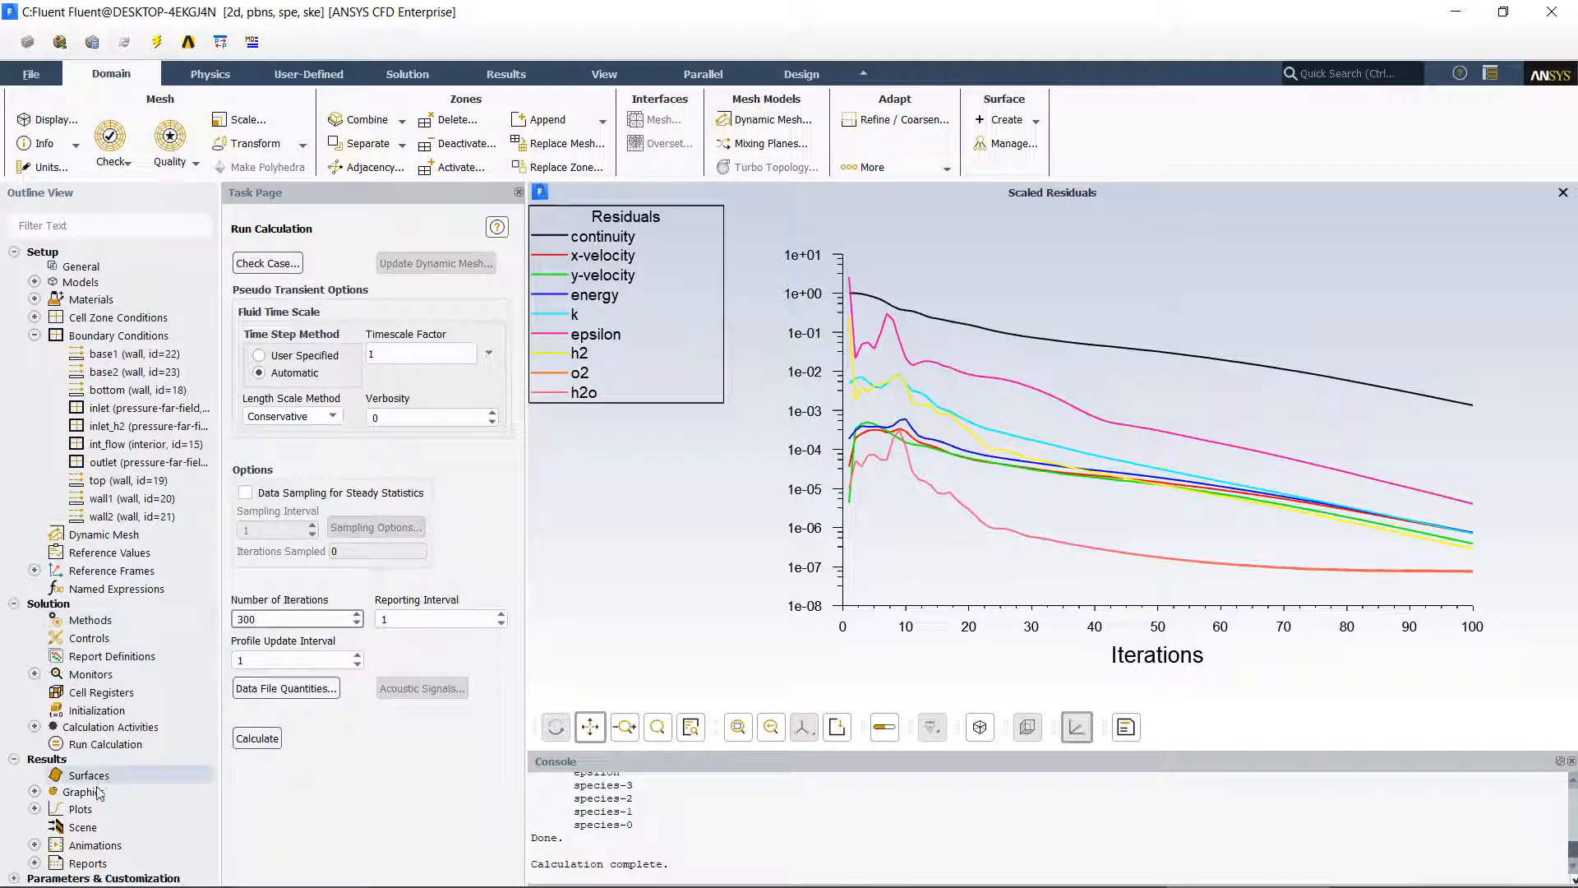
Run the calculation again, using the settings changes for the current calculation only, and dismiss the completion notice.
click(256, 738)
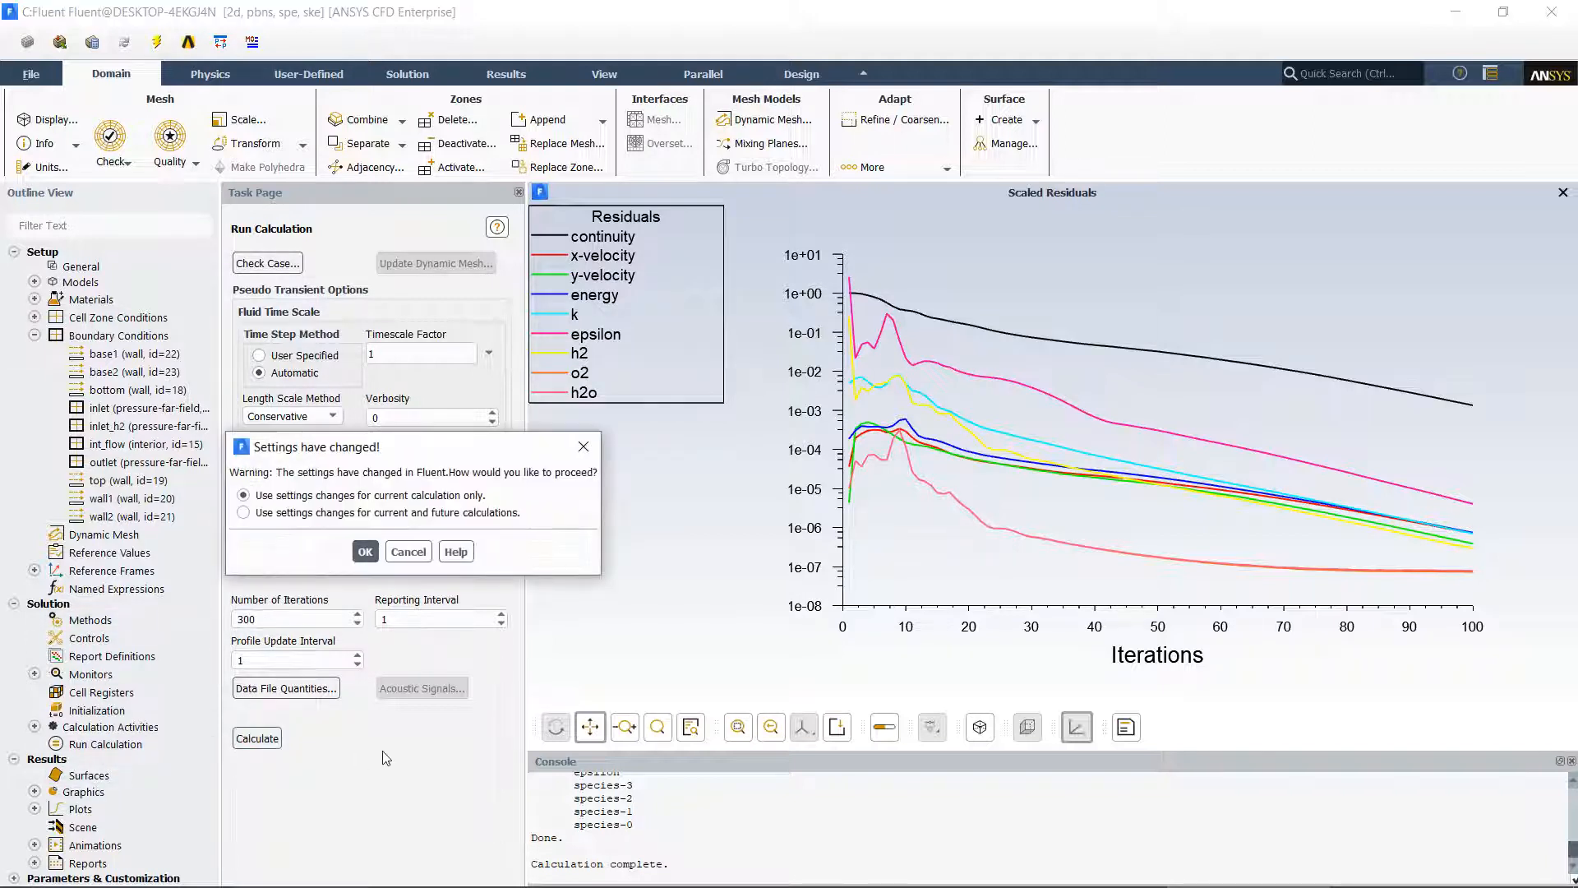
drag(444, 448, 550, 330)
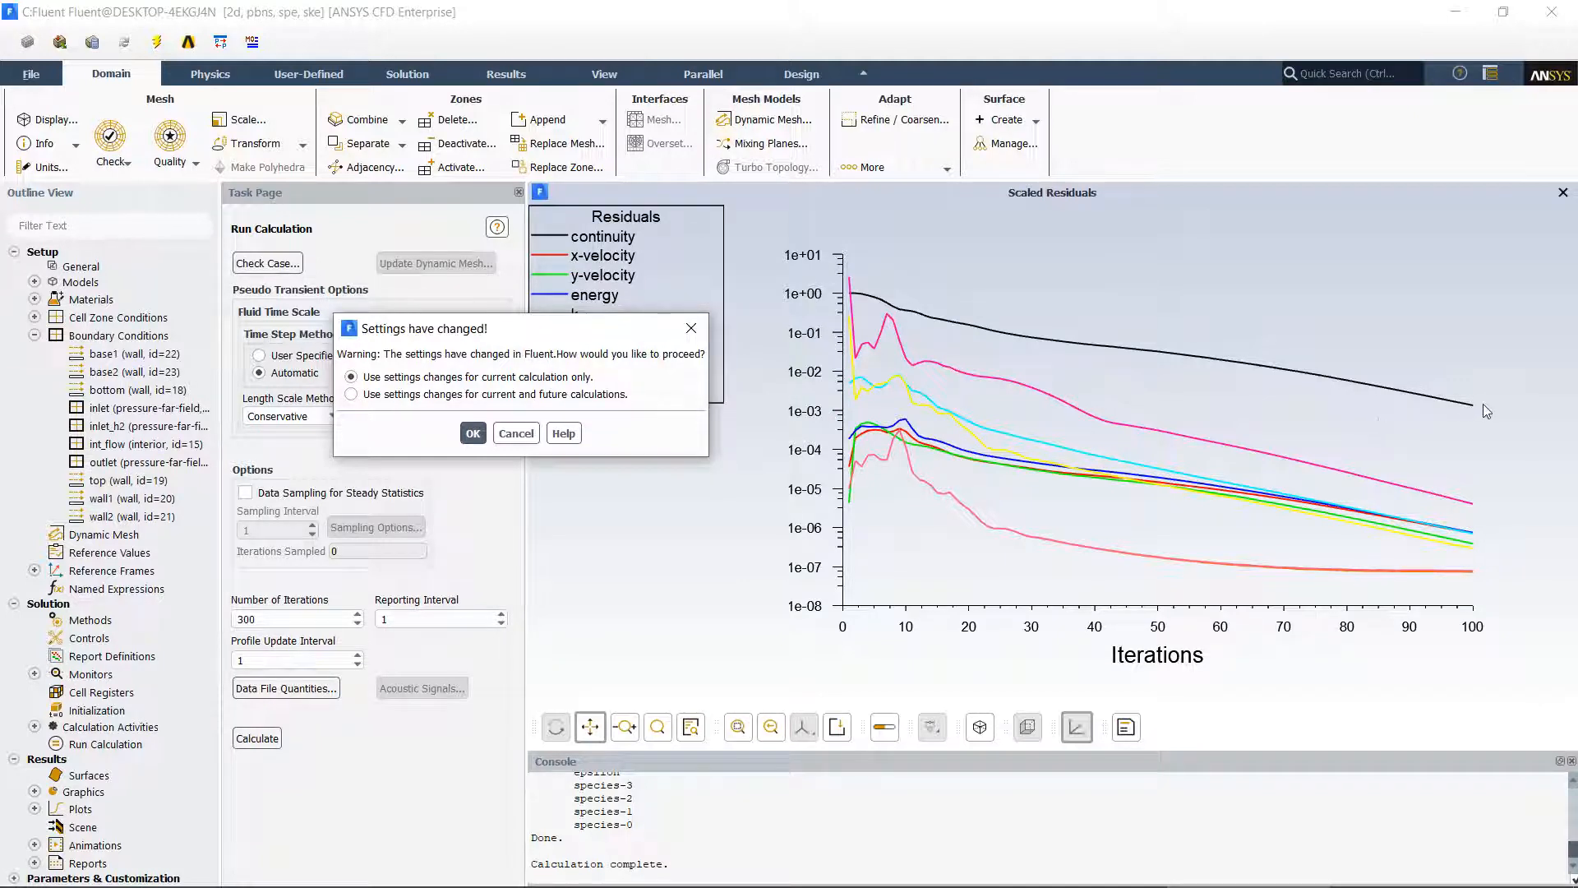
click(473, 434)
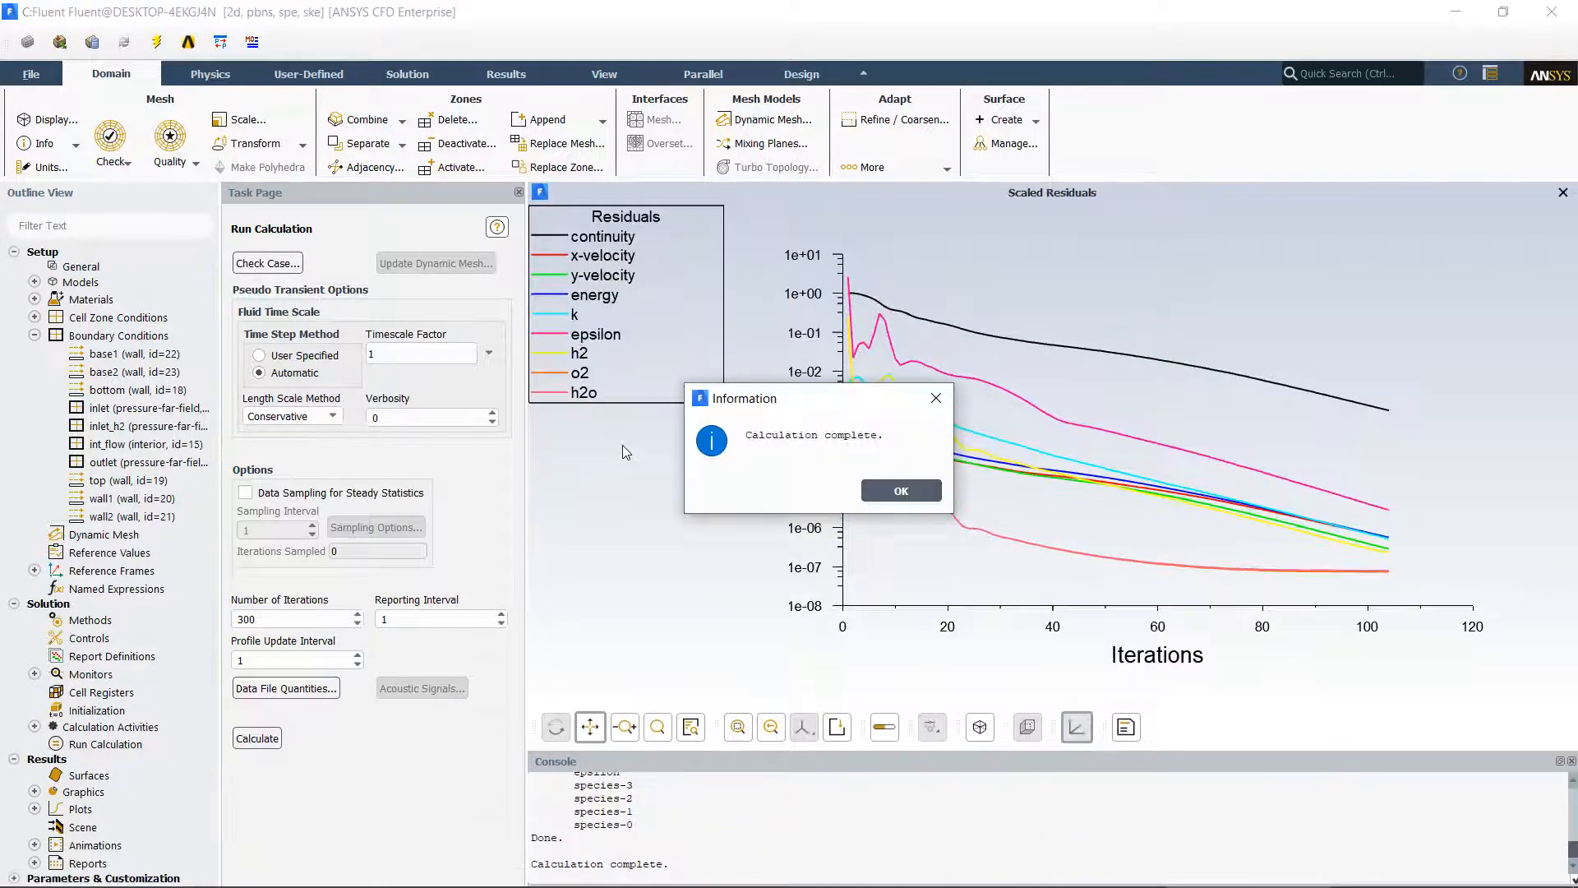
click(896, 492)
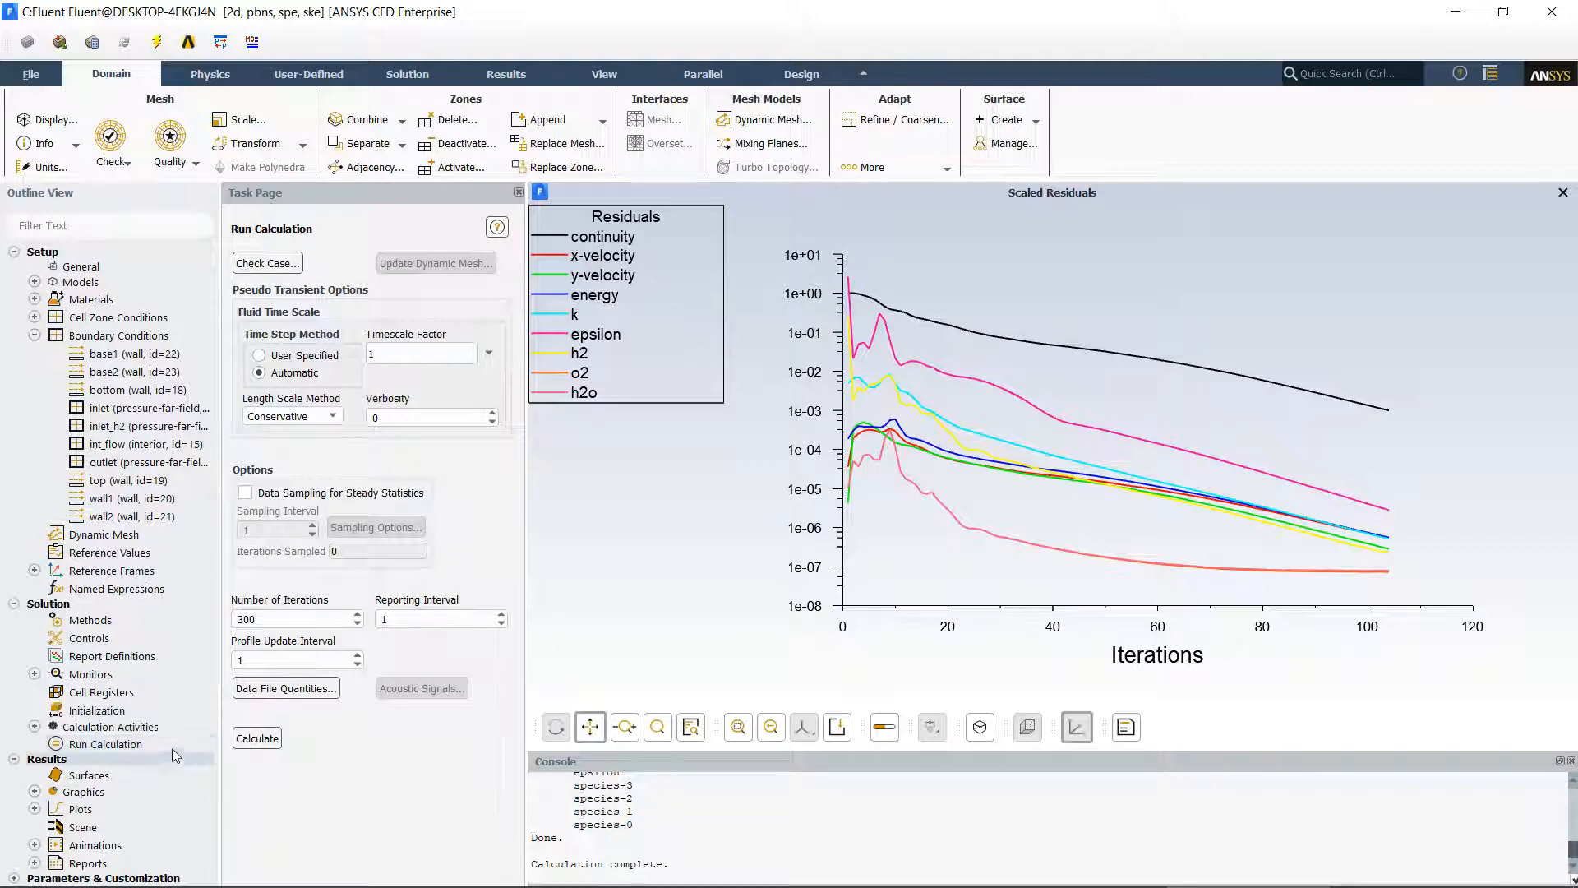
Create the filled contour plot contour-1 of Static Pressure, display it, and keep the dialog clear of the flow domain.
click(35, 335)
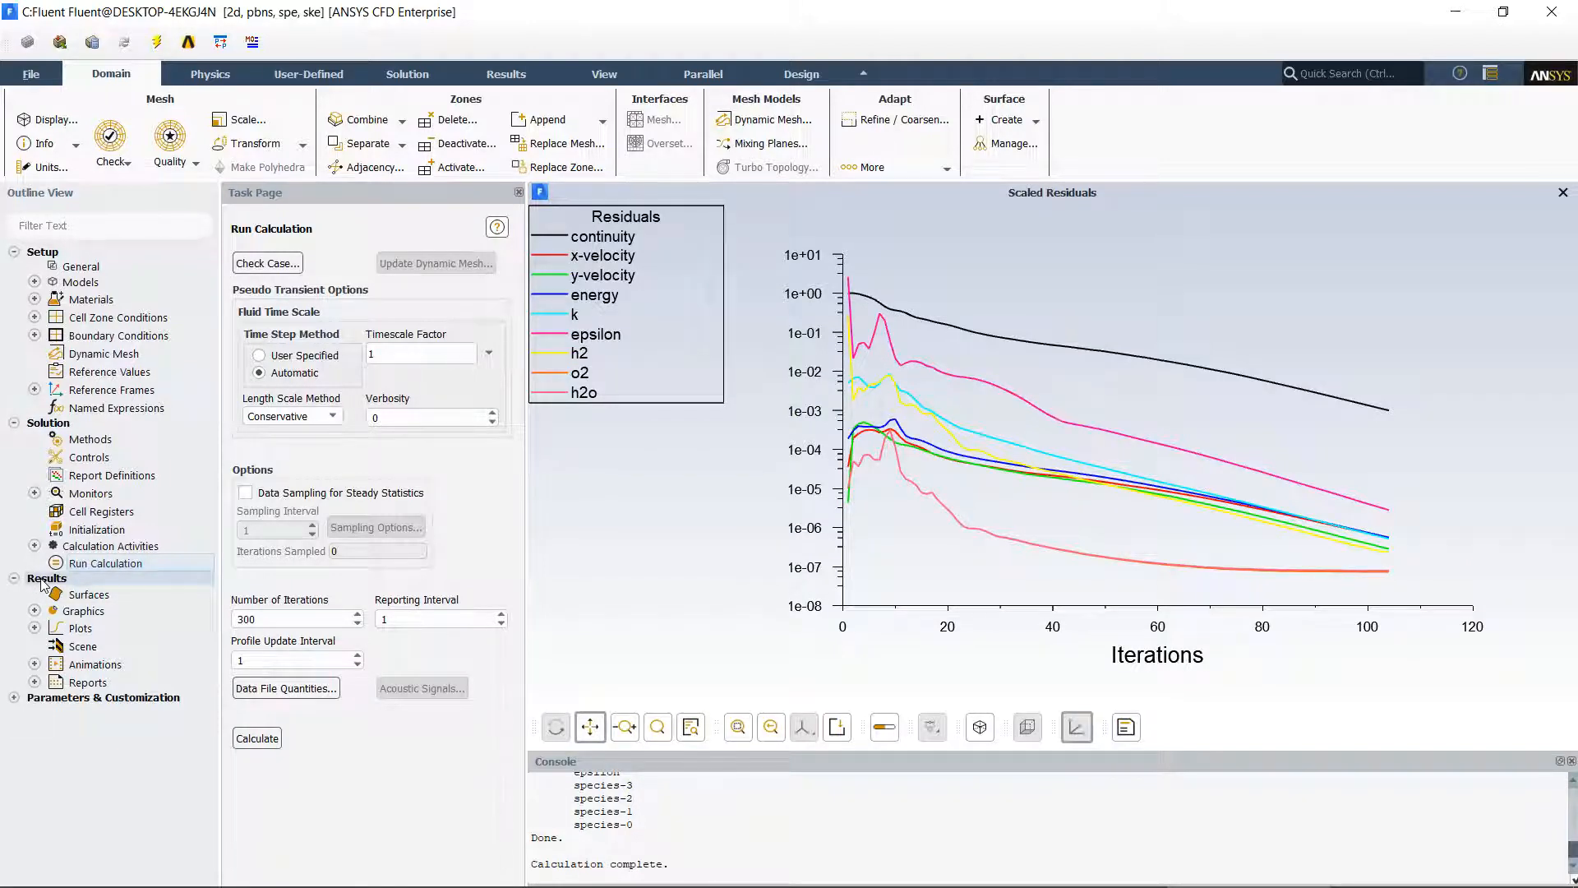
click(35, 611)
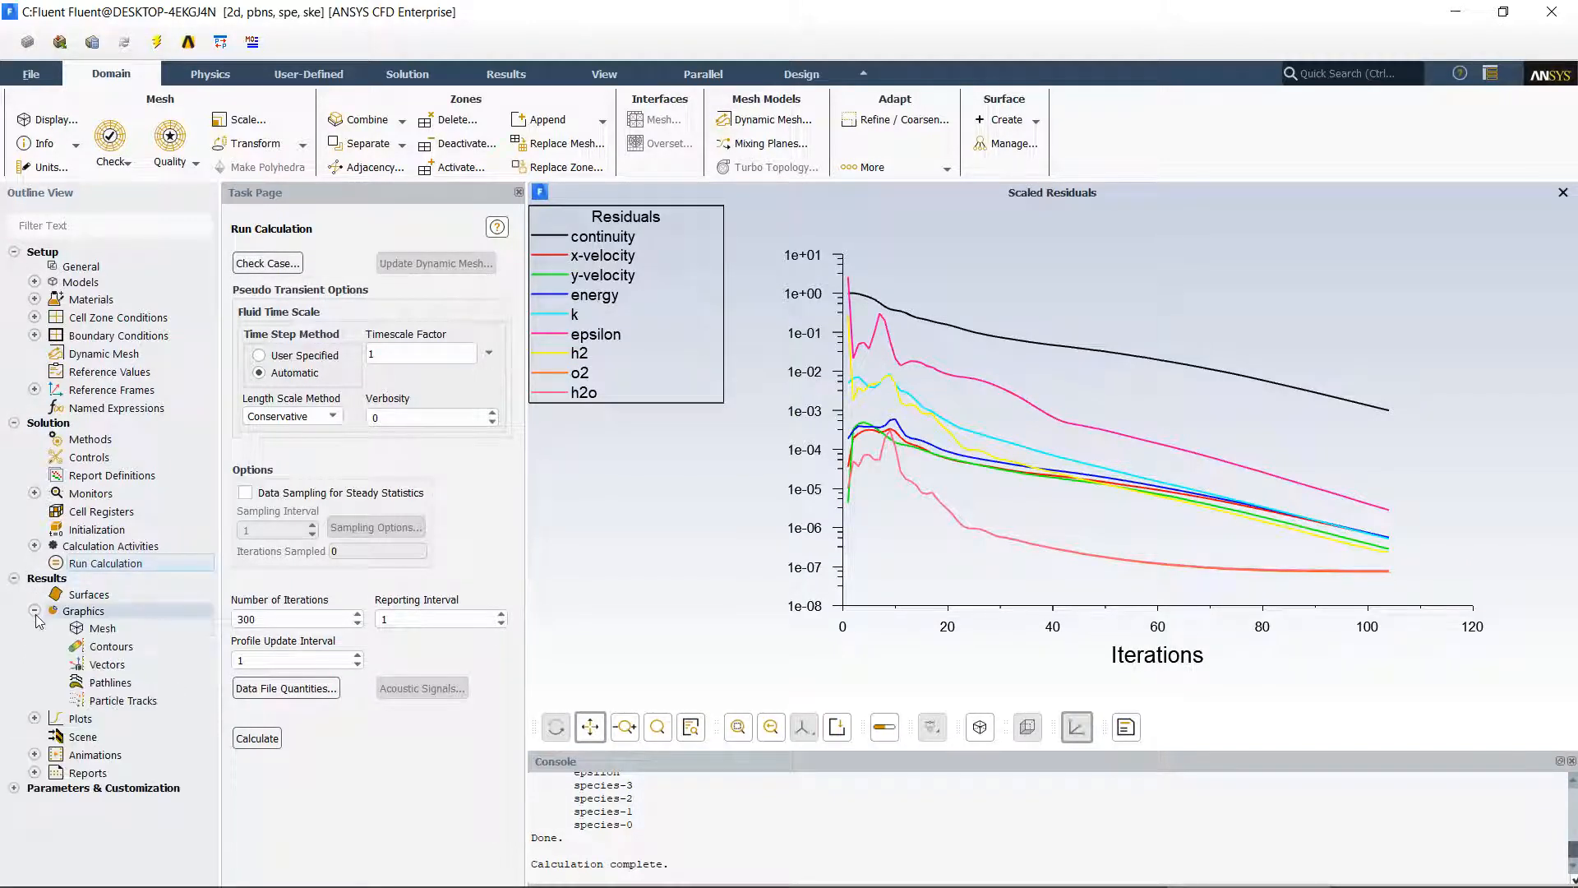
double_click(105, 647)
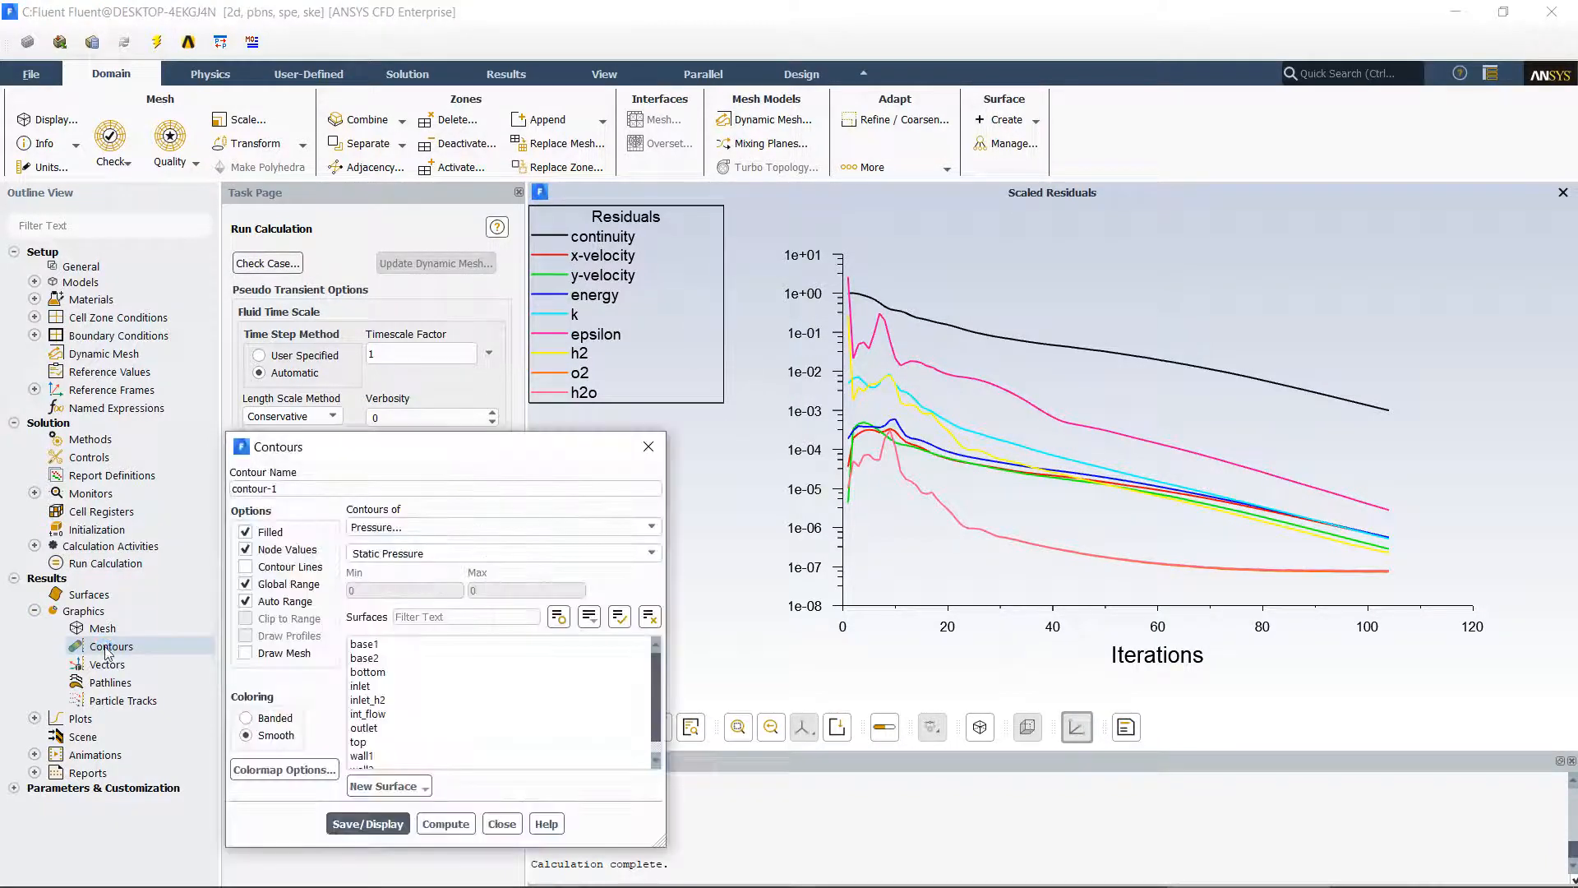
drag(454, 345, 505, 168)
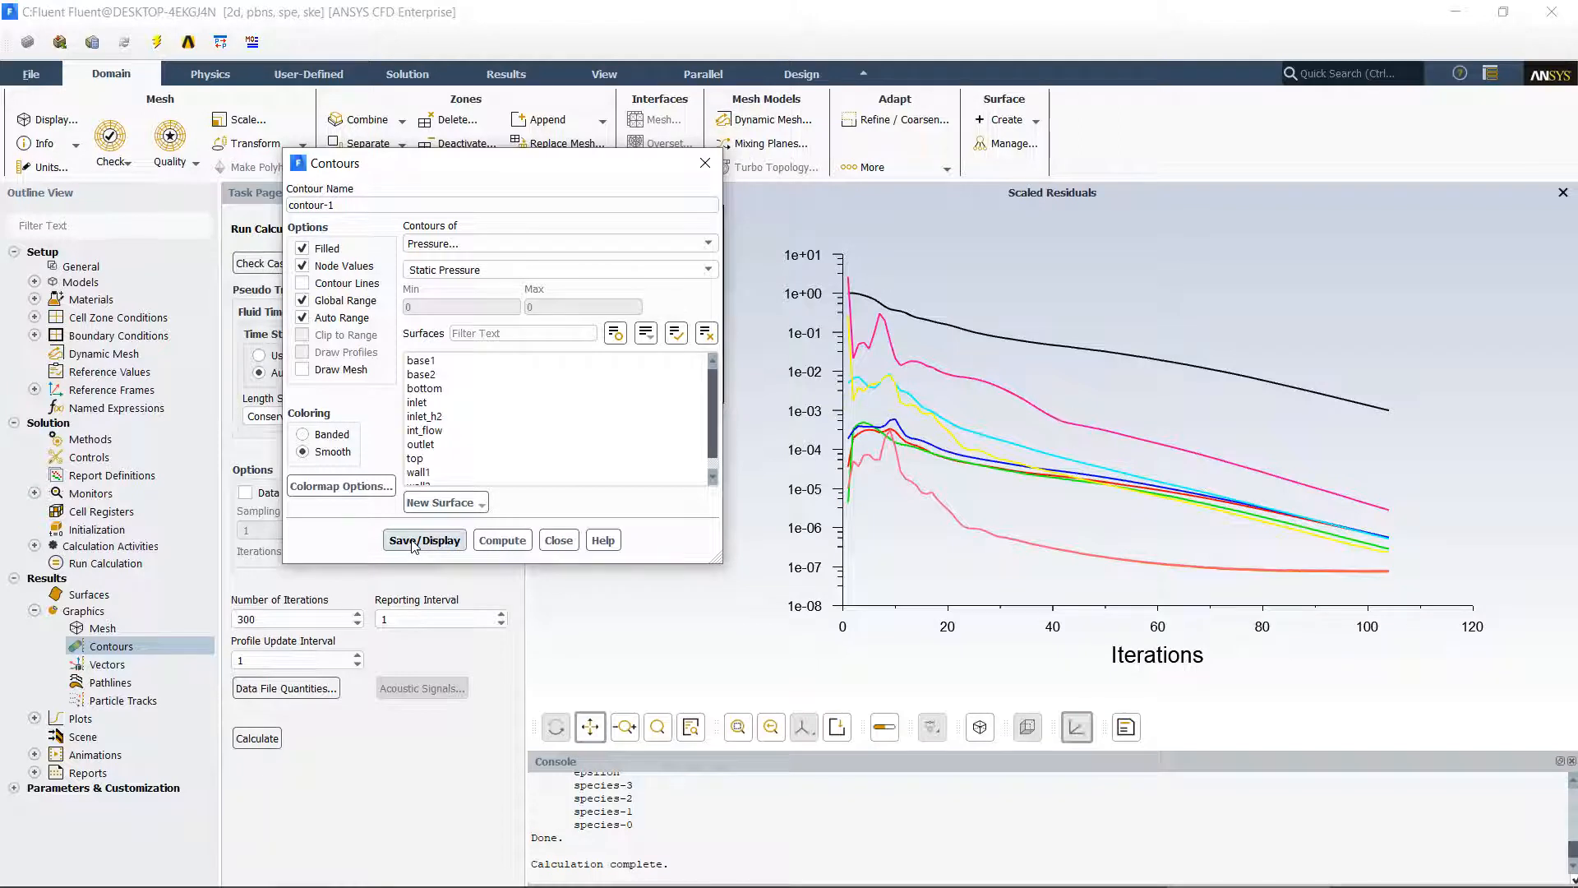
click(414, 543)
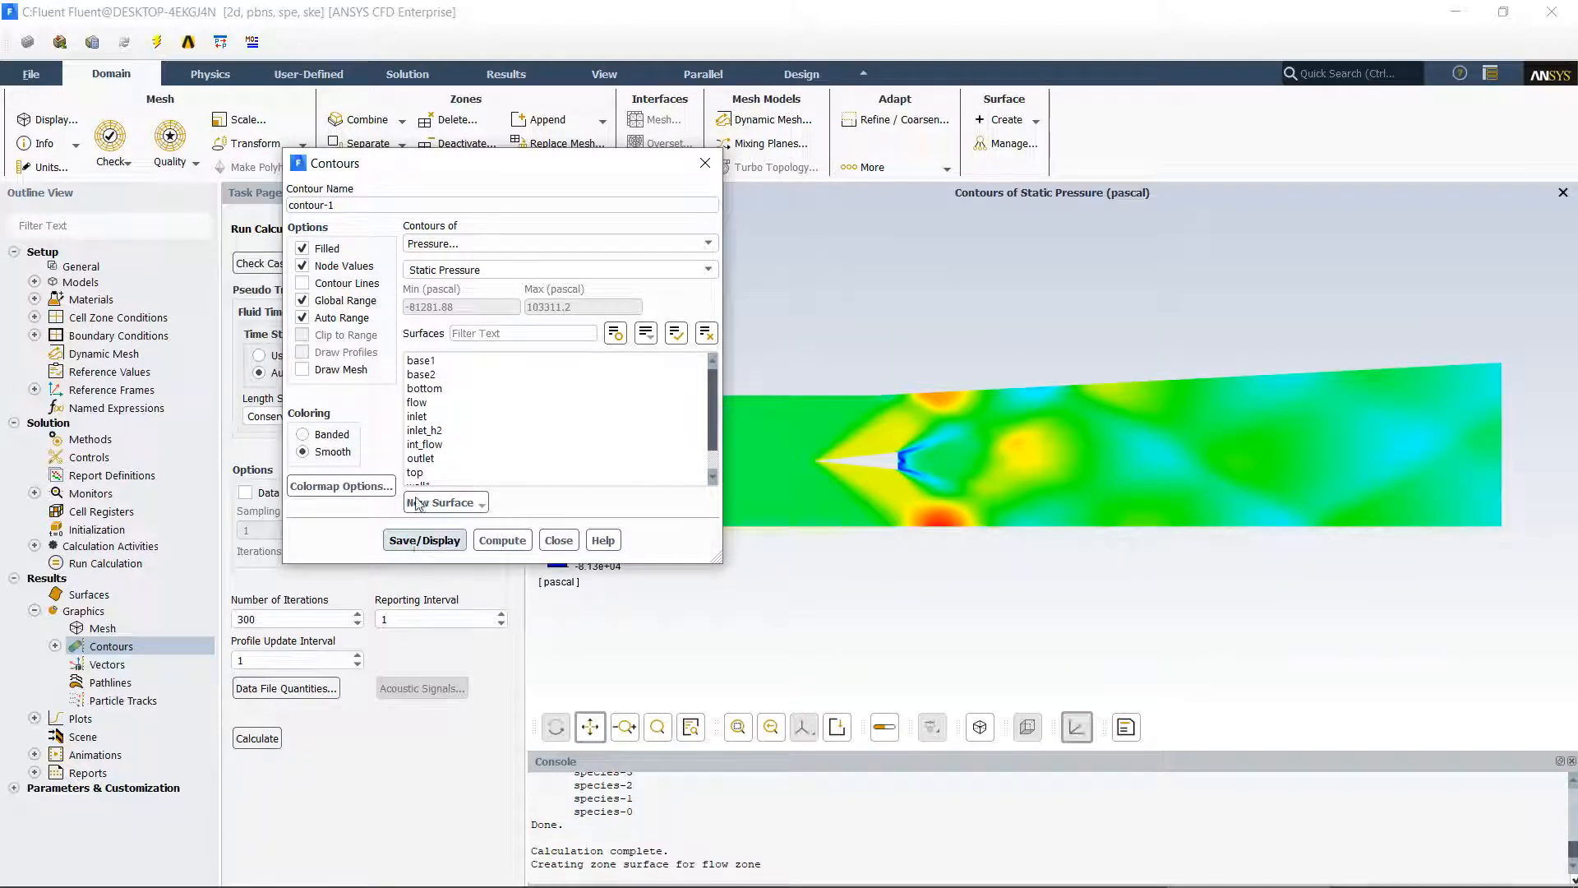
drag(466, 155, 303, 142)
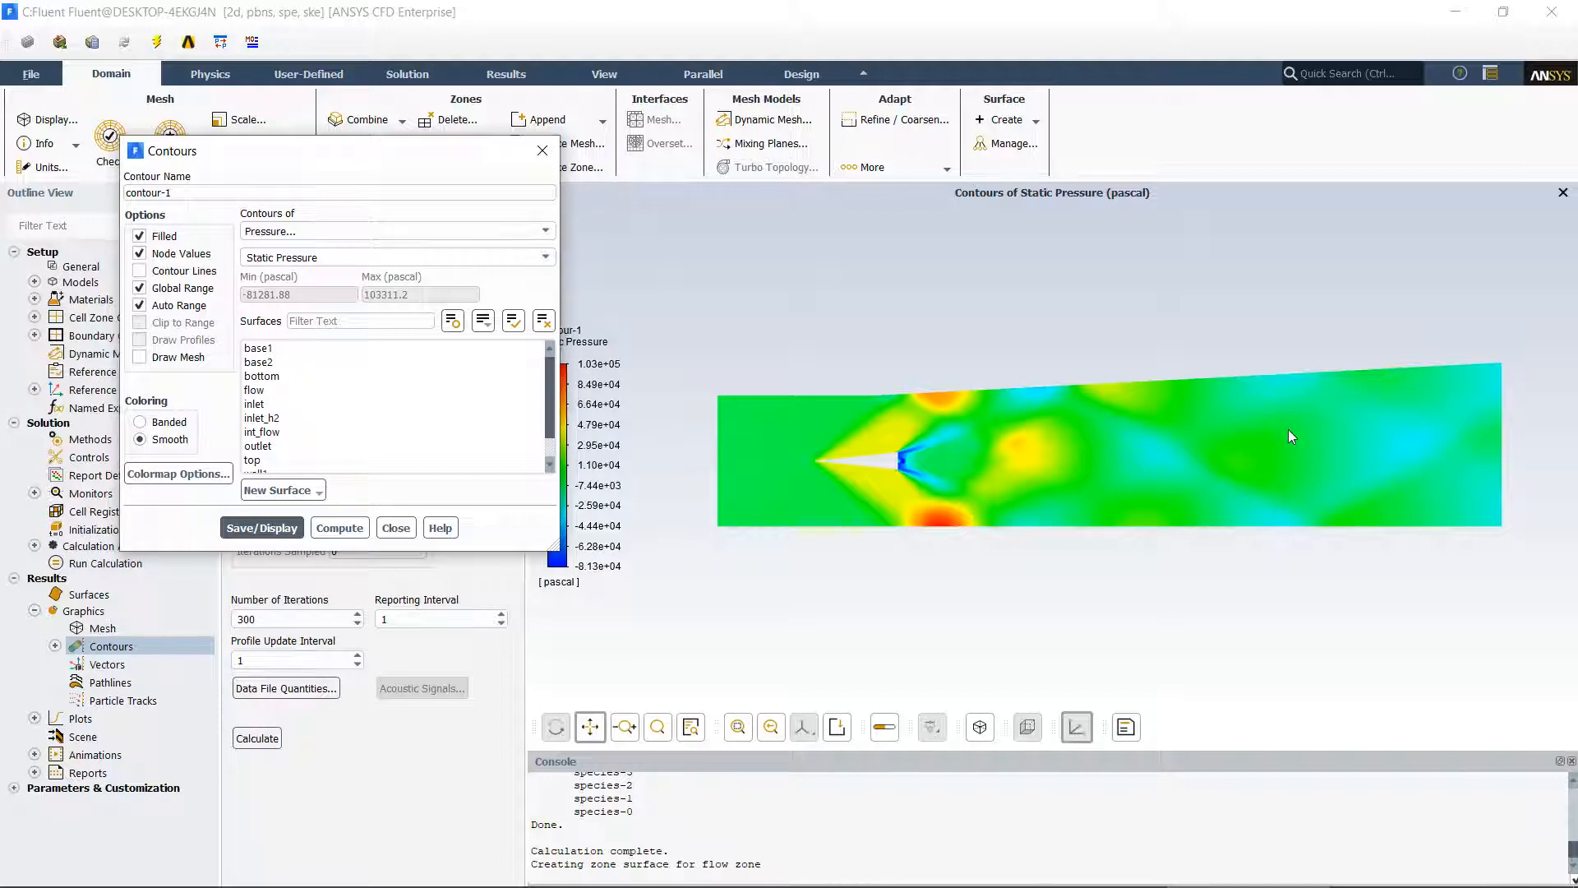
Enlarge the colour legend of the static pressure contour plot.
scroll(1059, 446, up, 1)
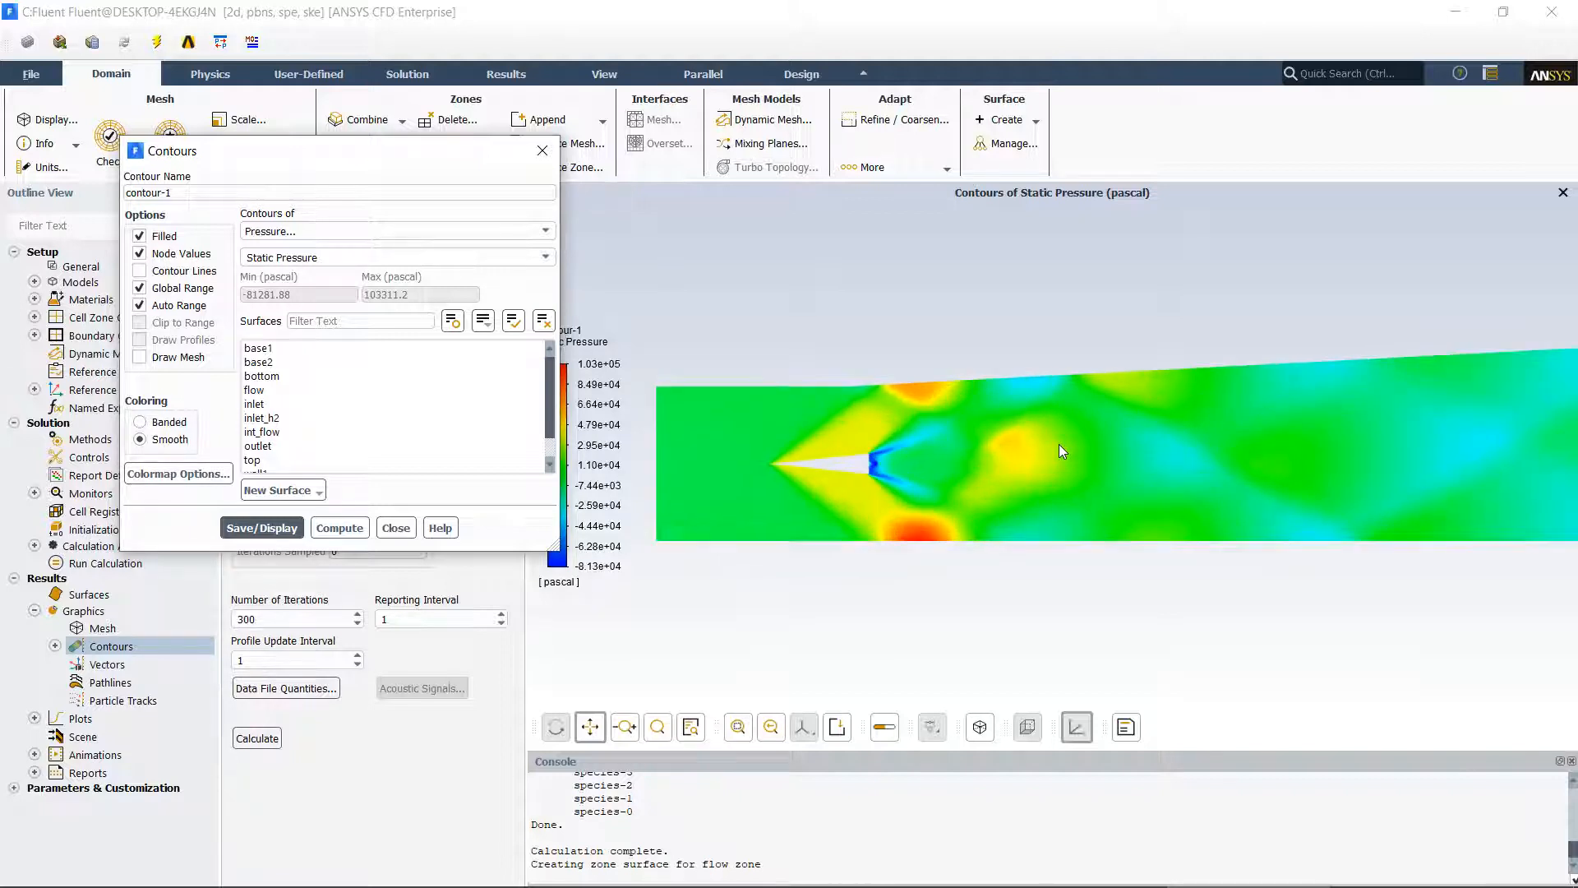
click(616, 420)
drag(630, 333, 684, 289)
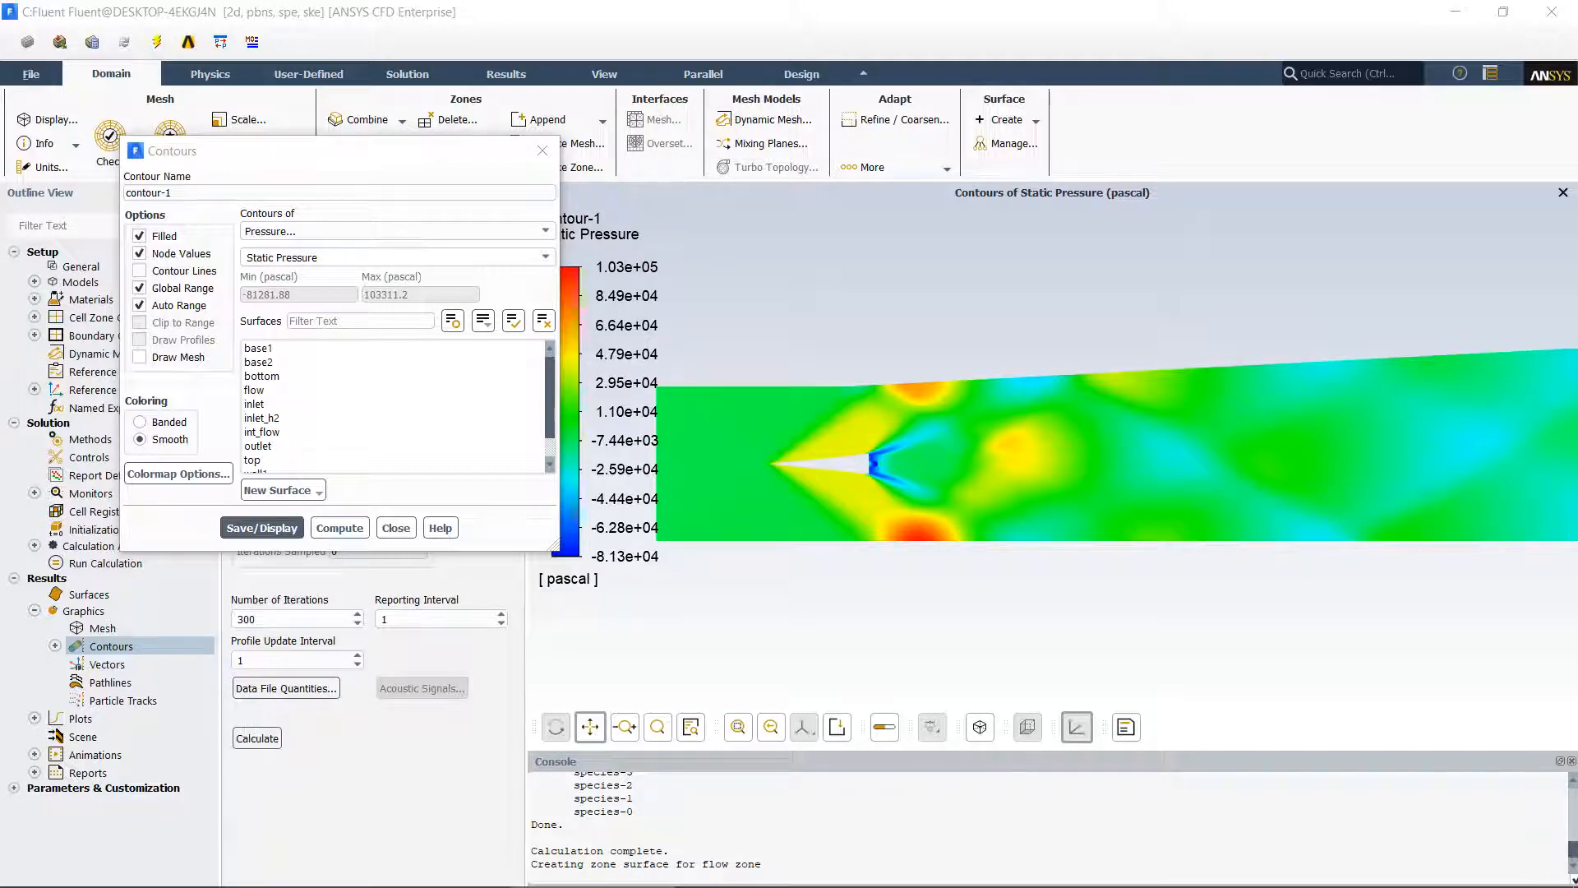
Switch to the s1270.pdf paper in Adobe Acrobat and compare its page 10 shock-pattern figures with the computed pressure contours.
drag(1577, 160, 777, 197)
drag(1577, 123, 734, 15)
drag(1577, 124, 672, 128)
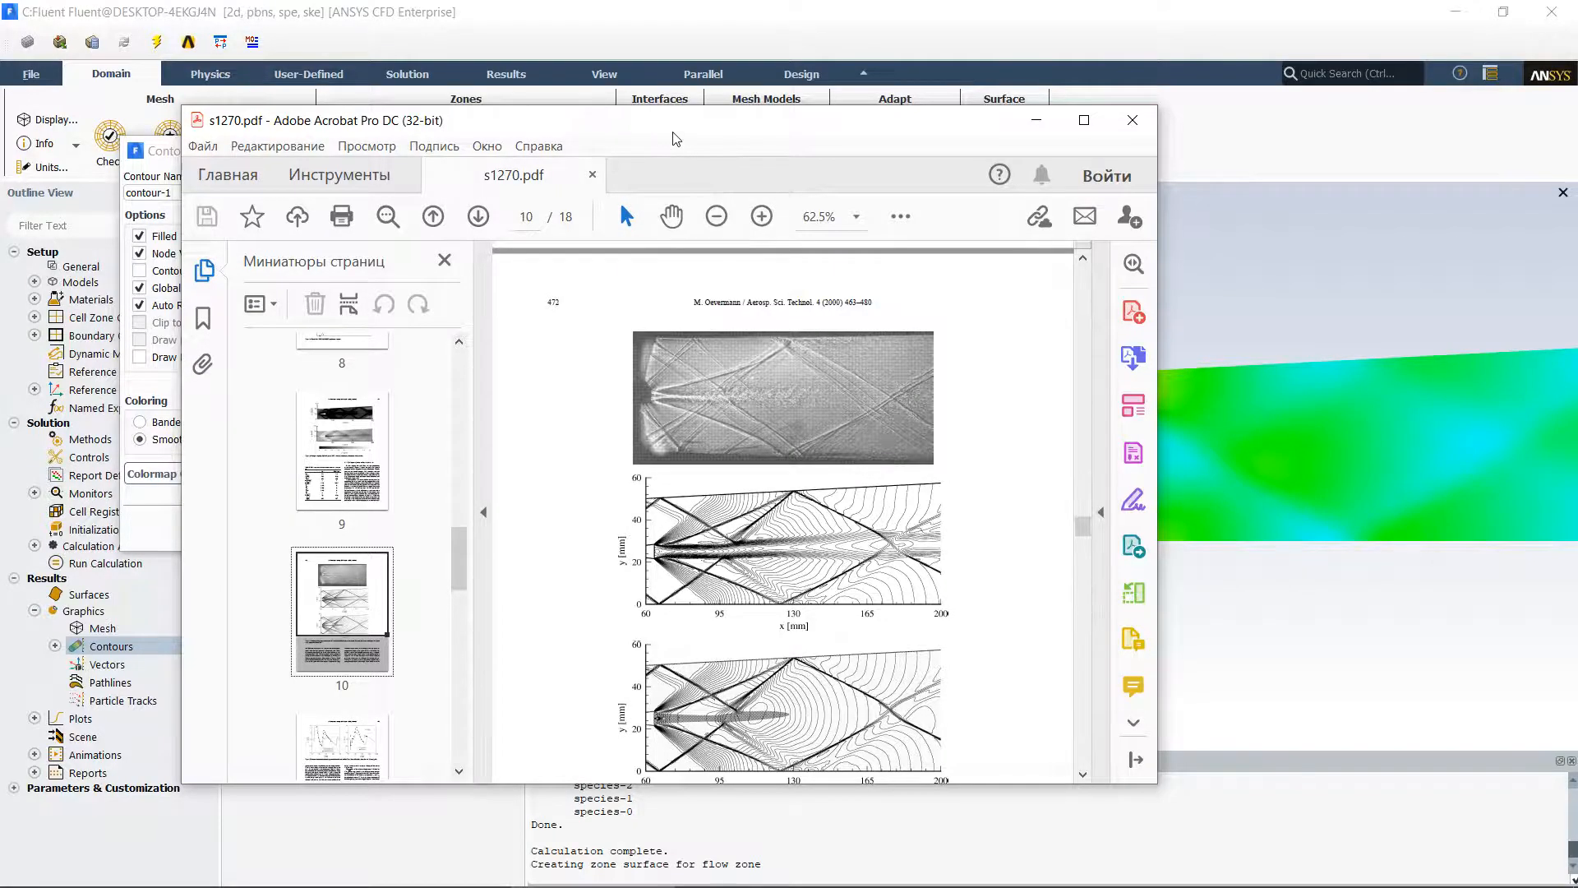
drag(676, 139, 789, 145)
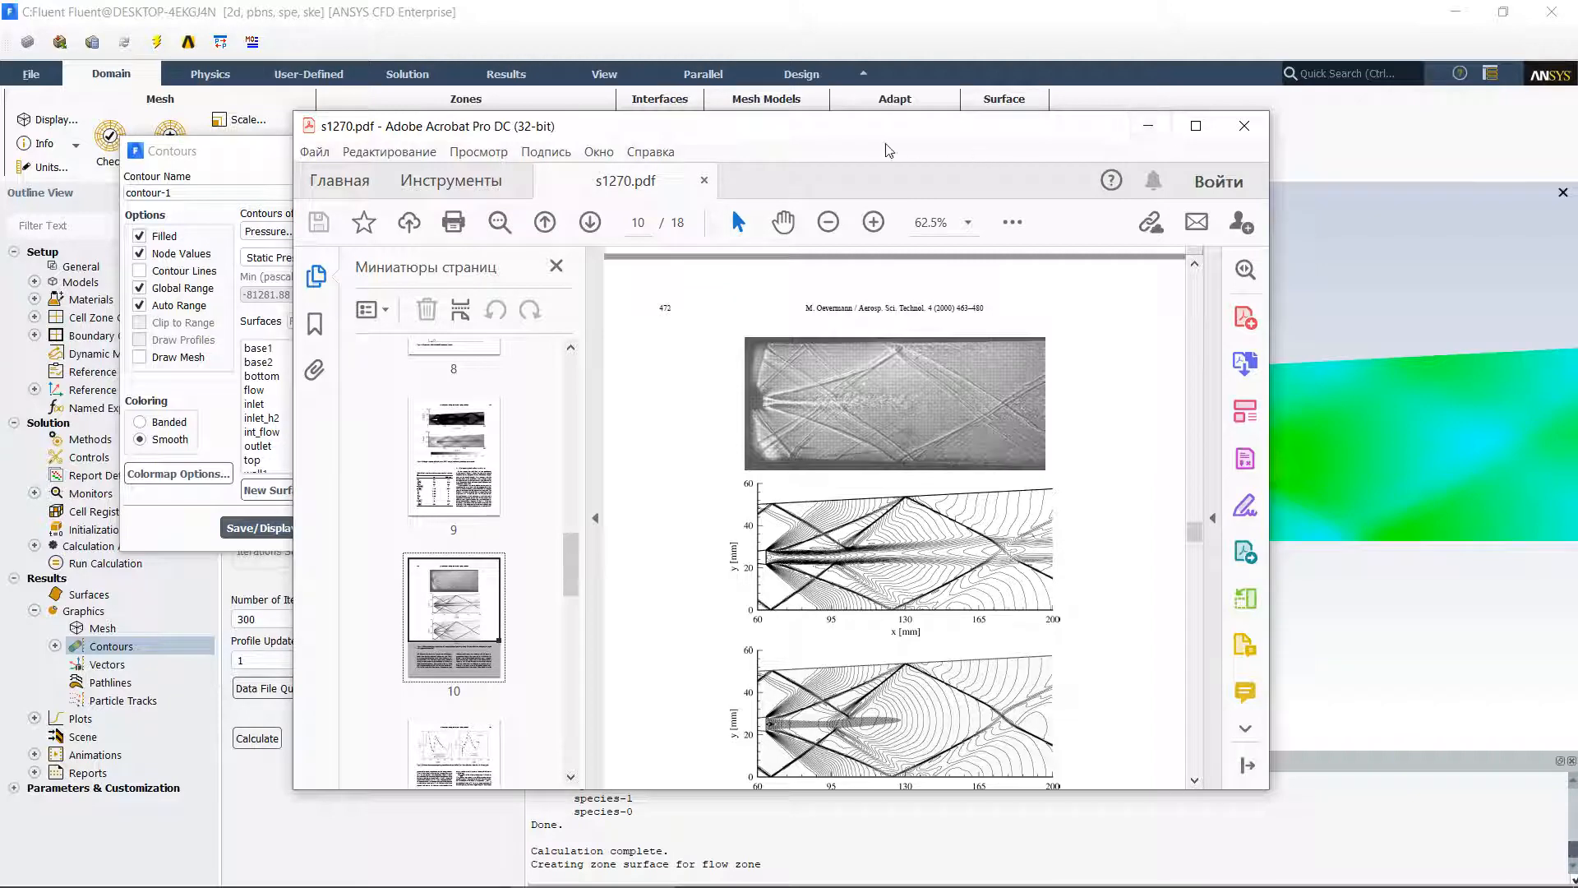
drag(907, 134, 492, 134)
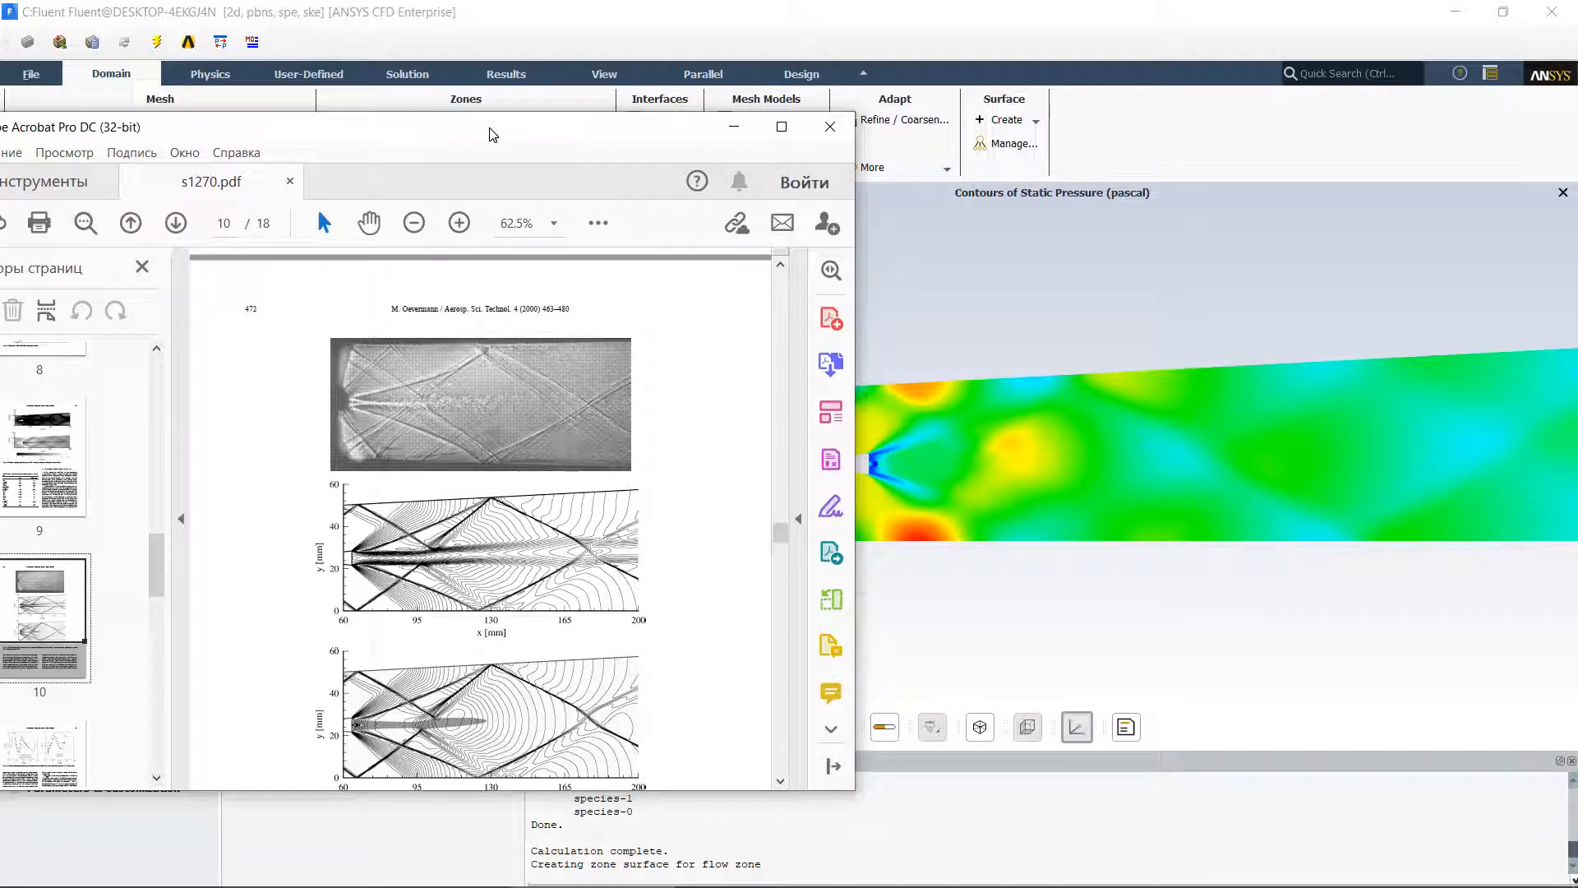
drag(493, 135, 1577, 213)
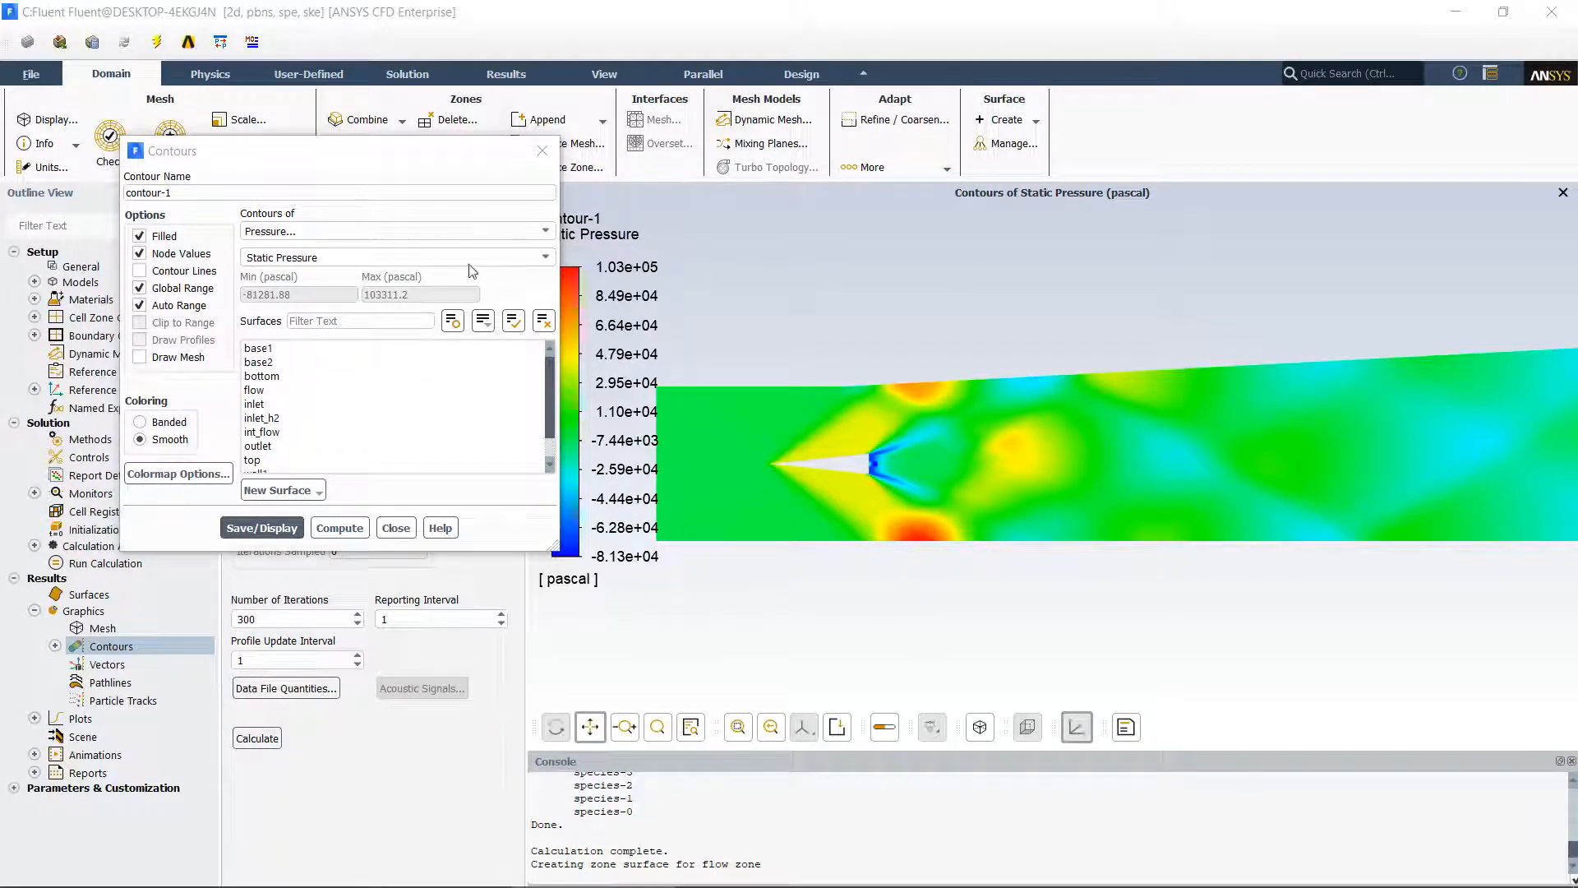
Change contour-1 to the Velocity category with X Velocity as the variable and display it.
click(543, 234)
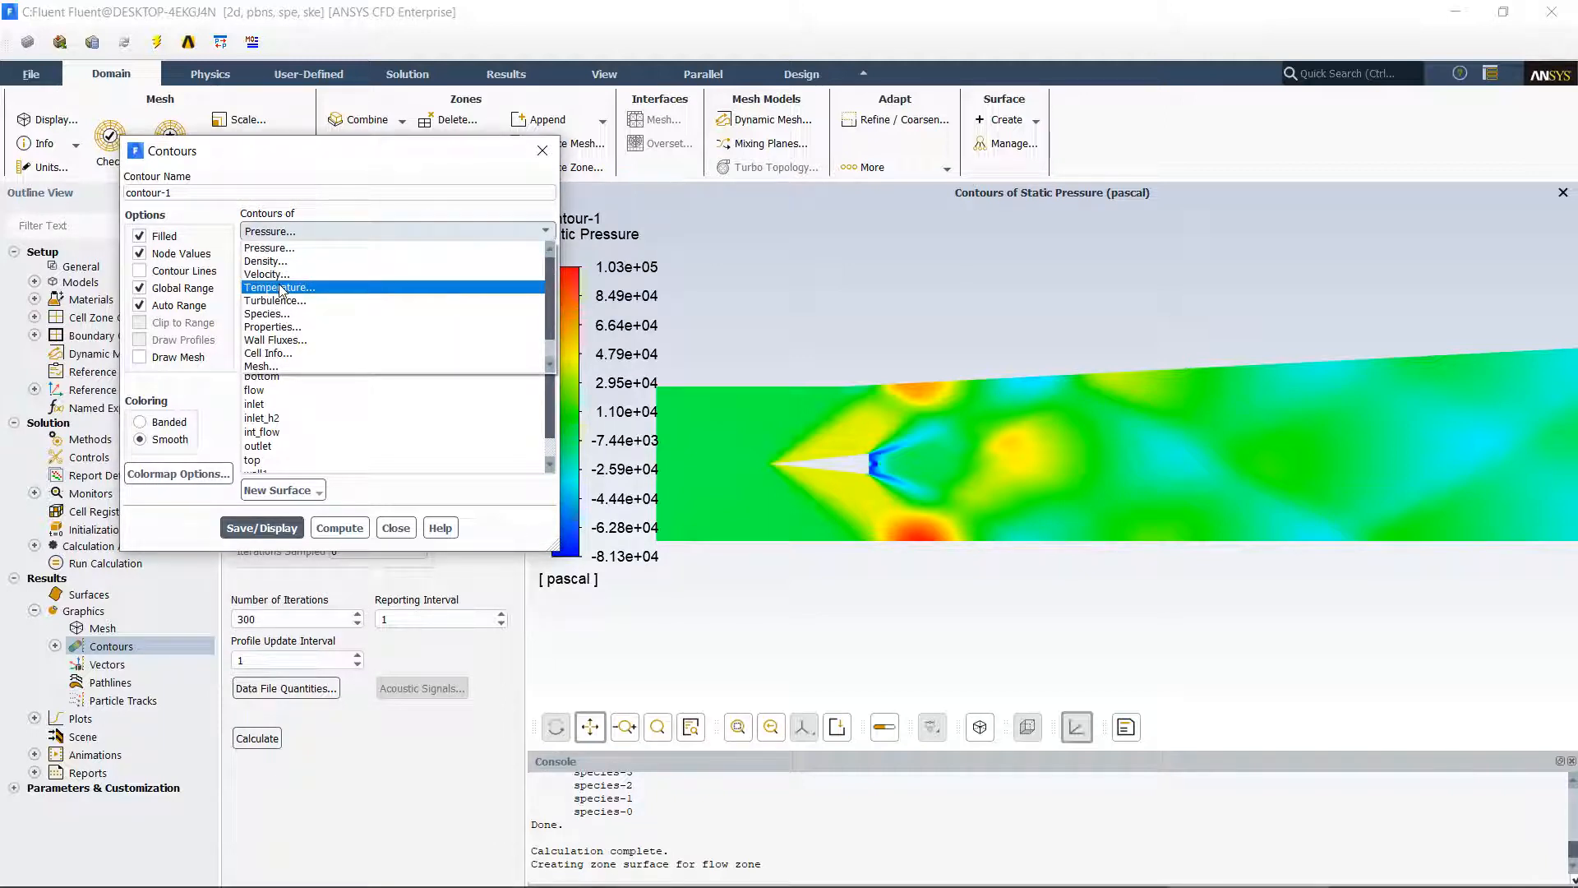
click(272, 274)
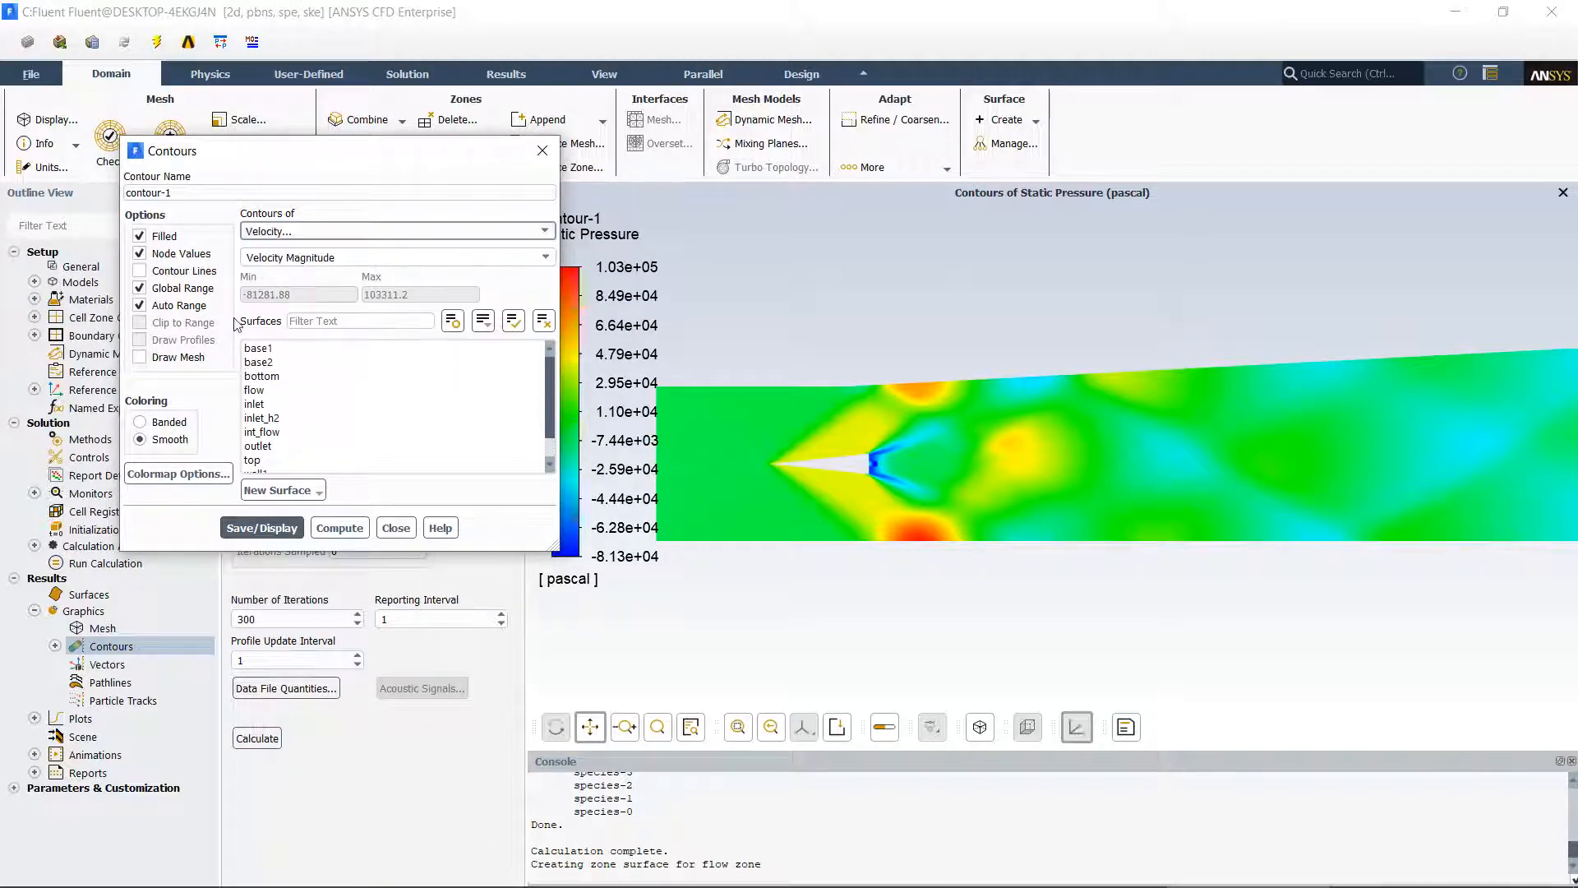
click(545, 258)
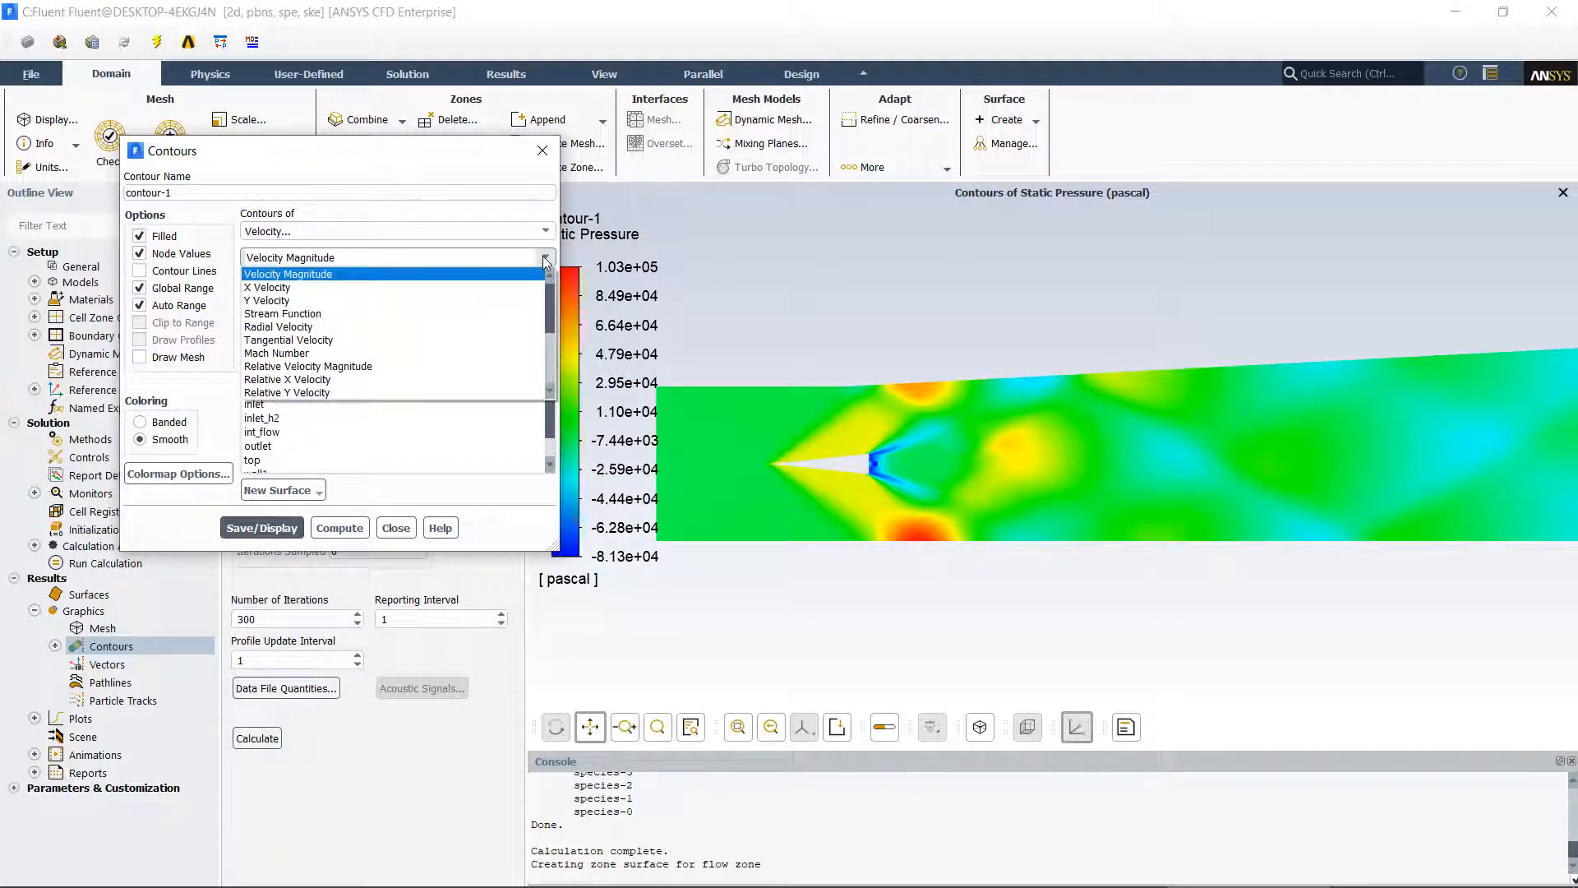
click(272, 288)
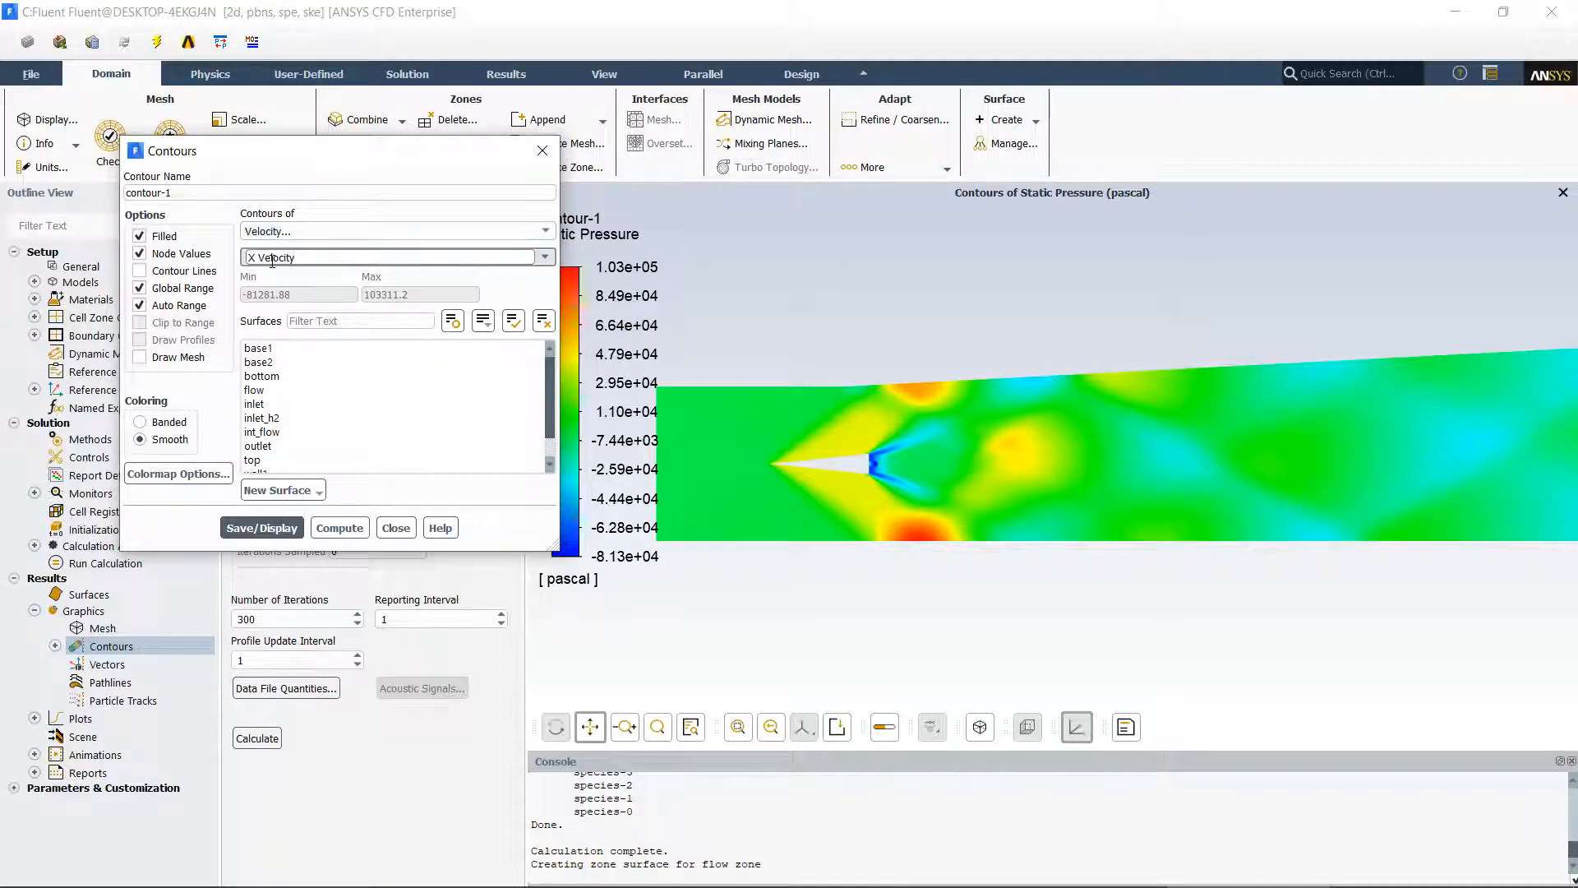
click(243, 529)
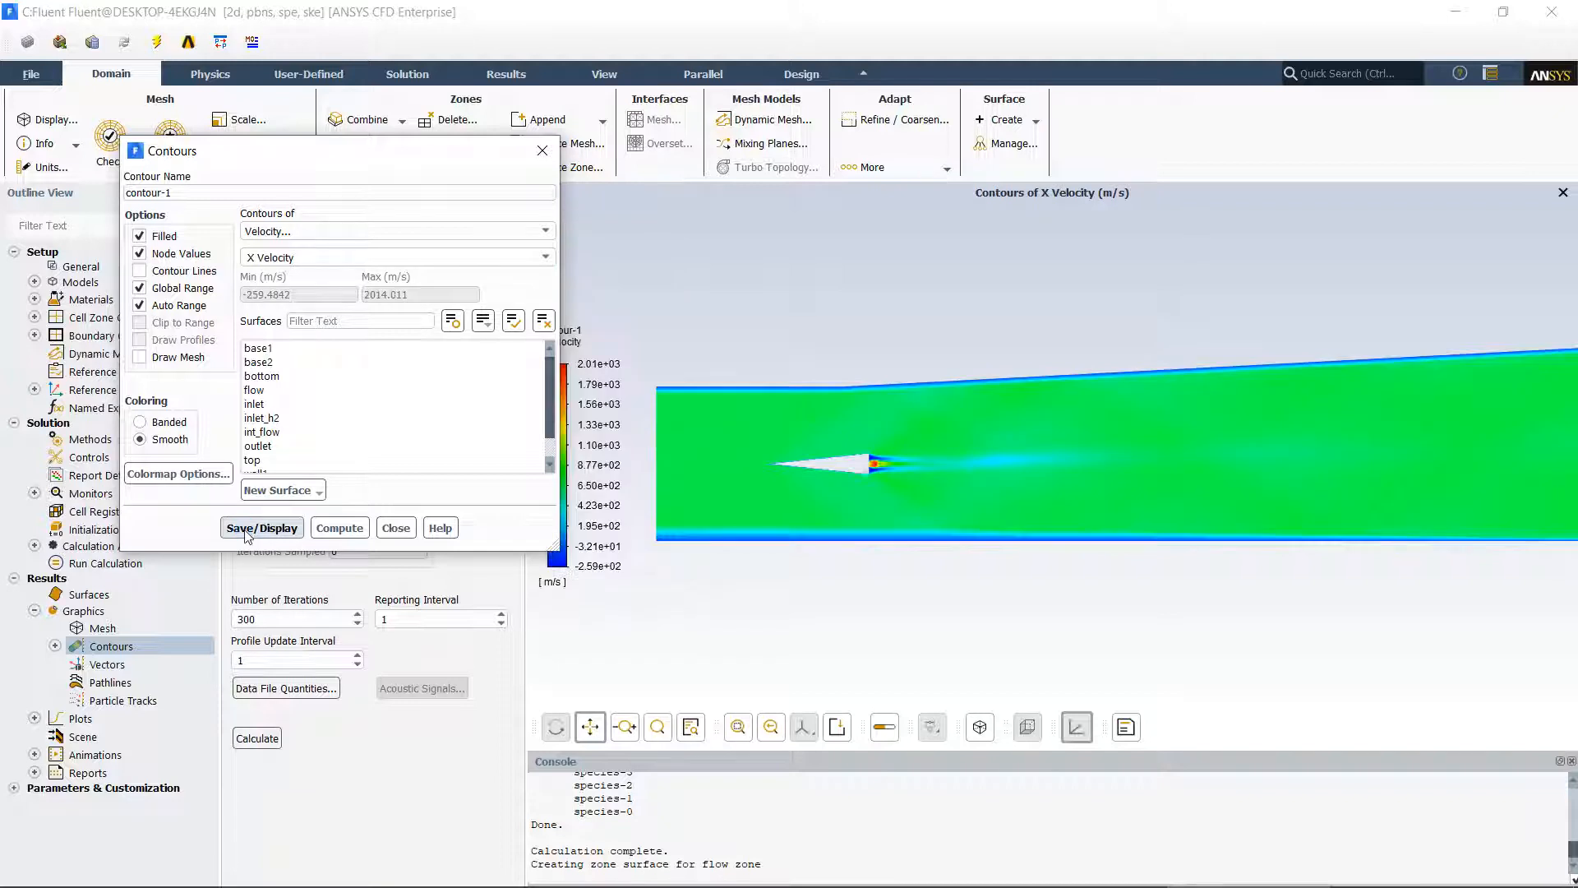
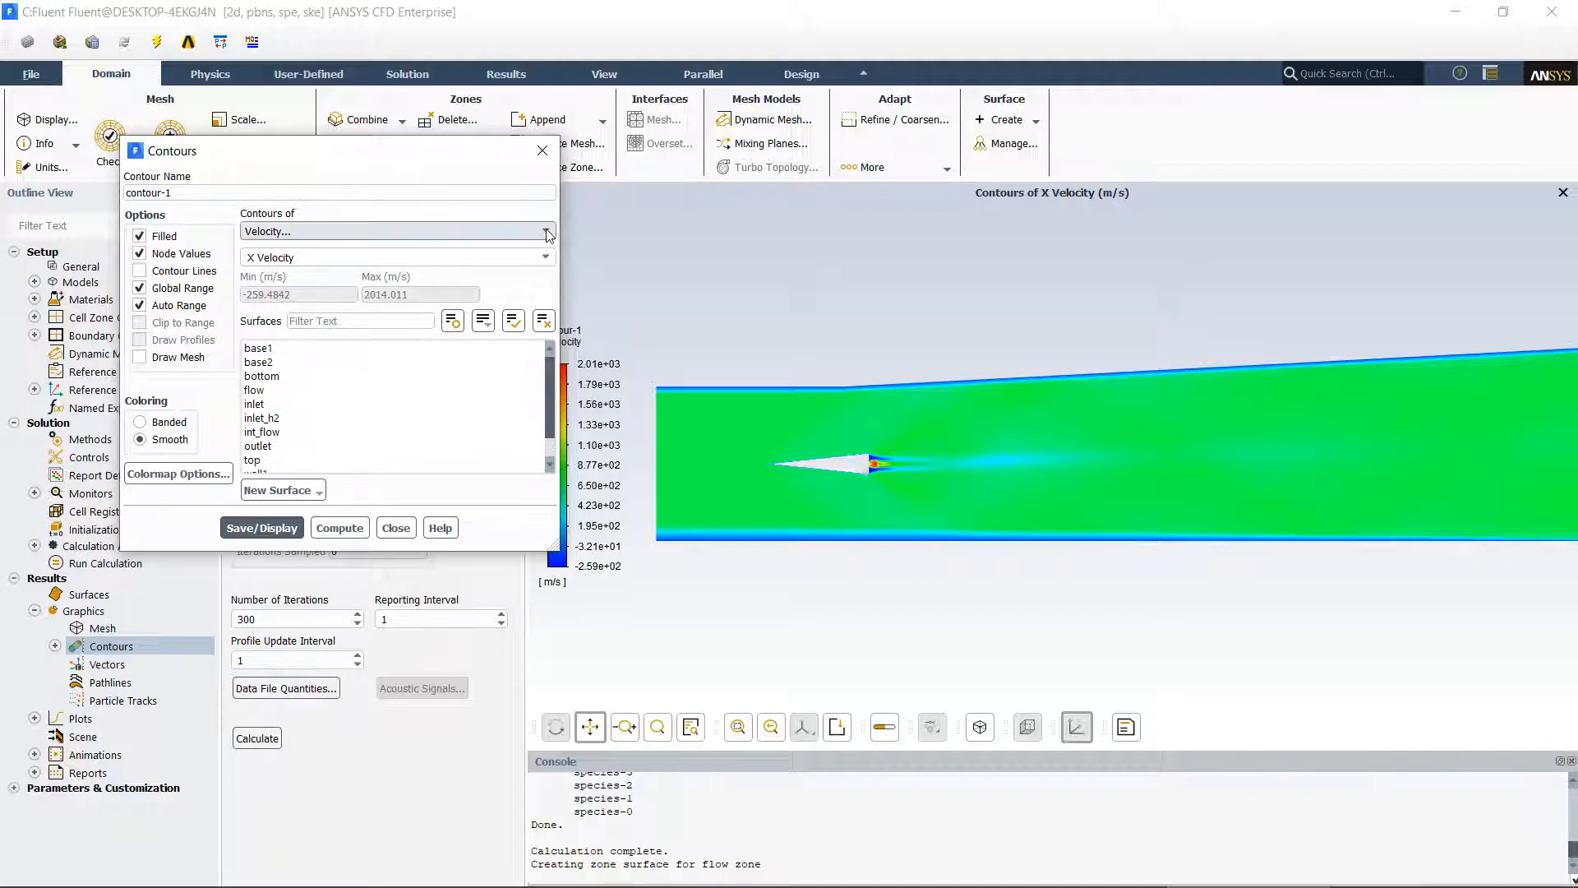
Display contour-1 with Y Velocity and examine the flow around the wedge and behind its base.
click(547, 258)
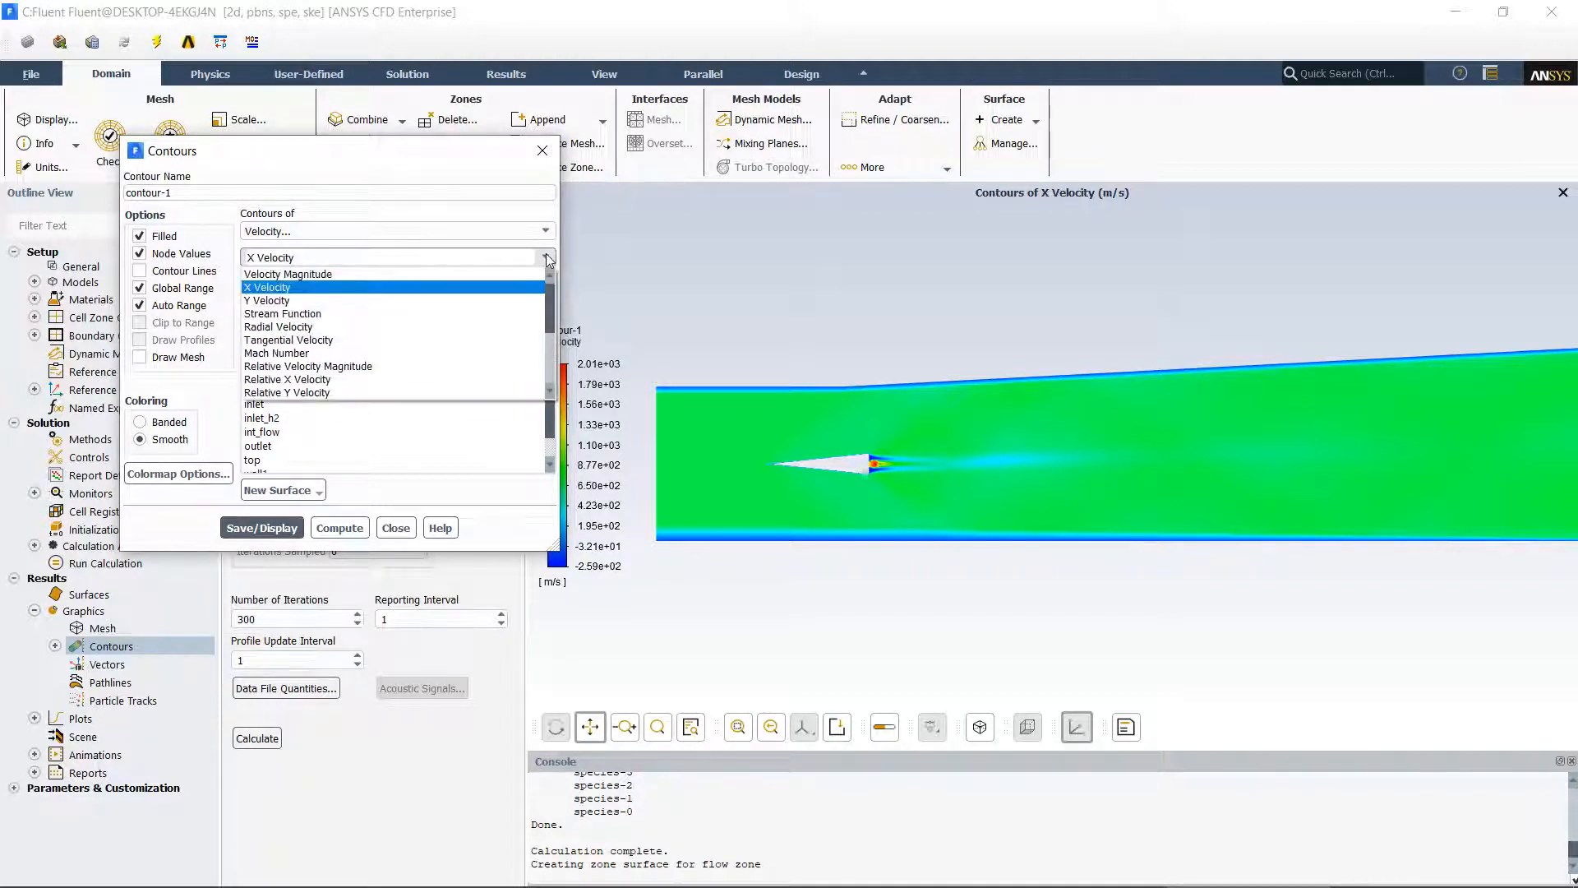
click(266, 301)
click(255, 530)
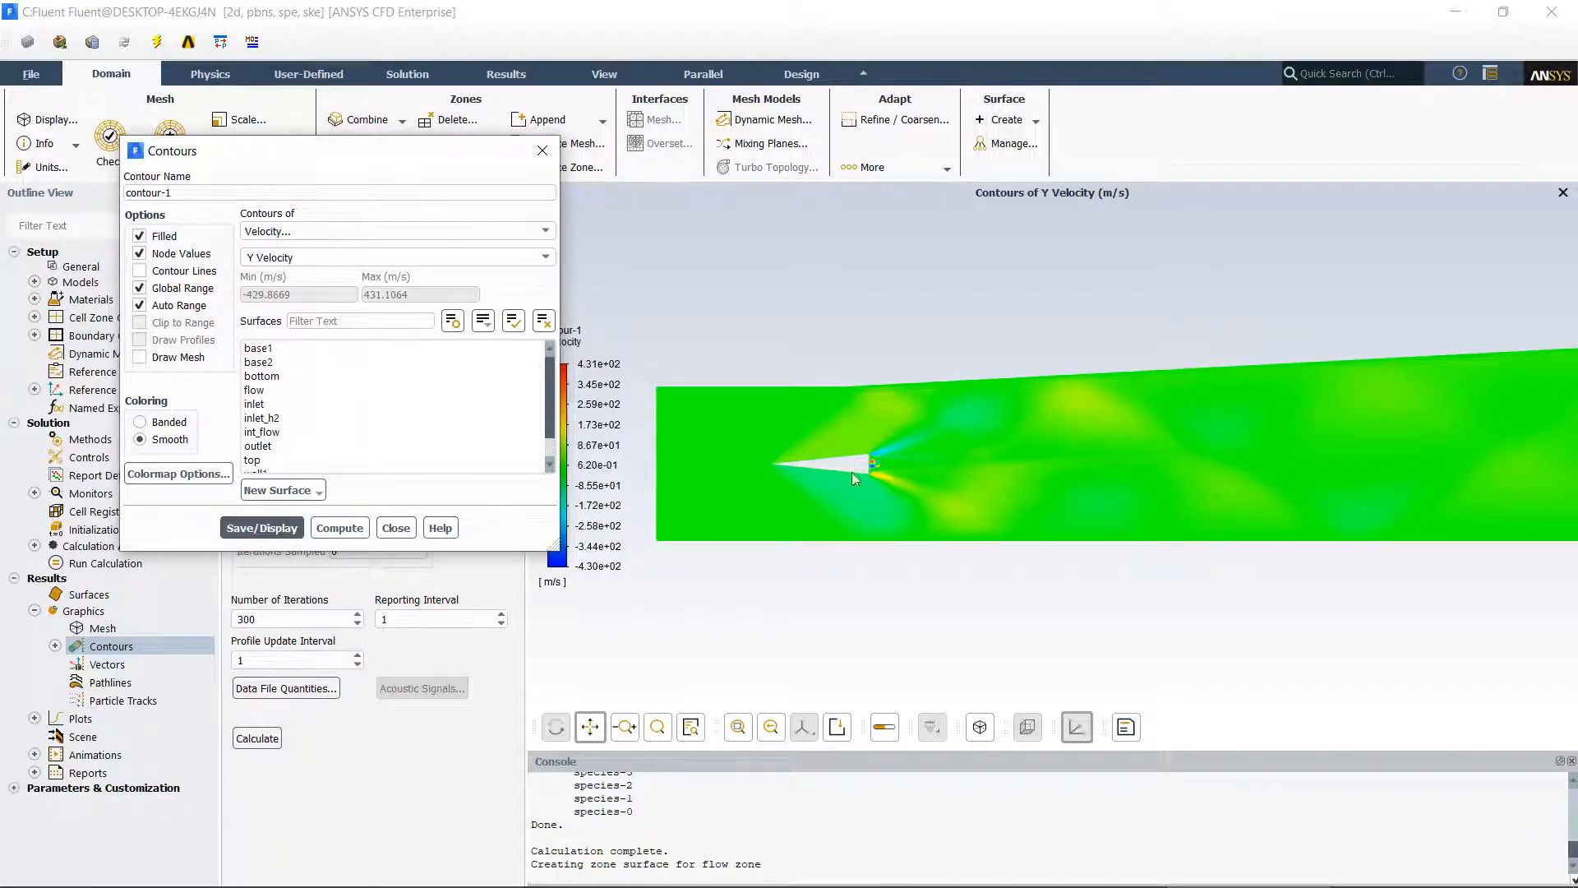
scroll(821, 475, up, 5)
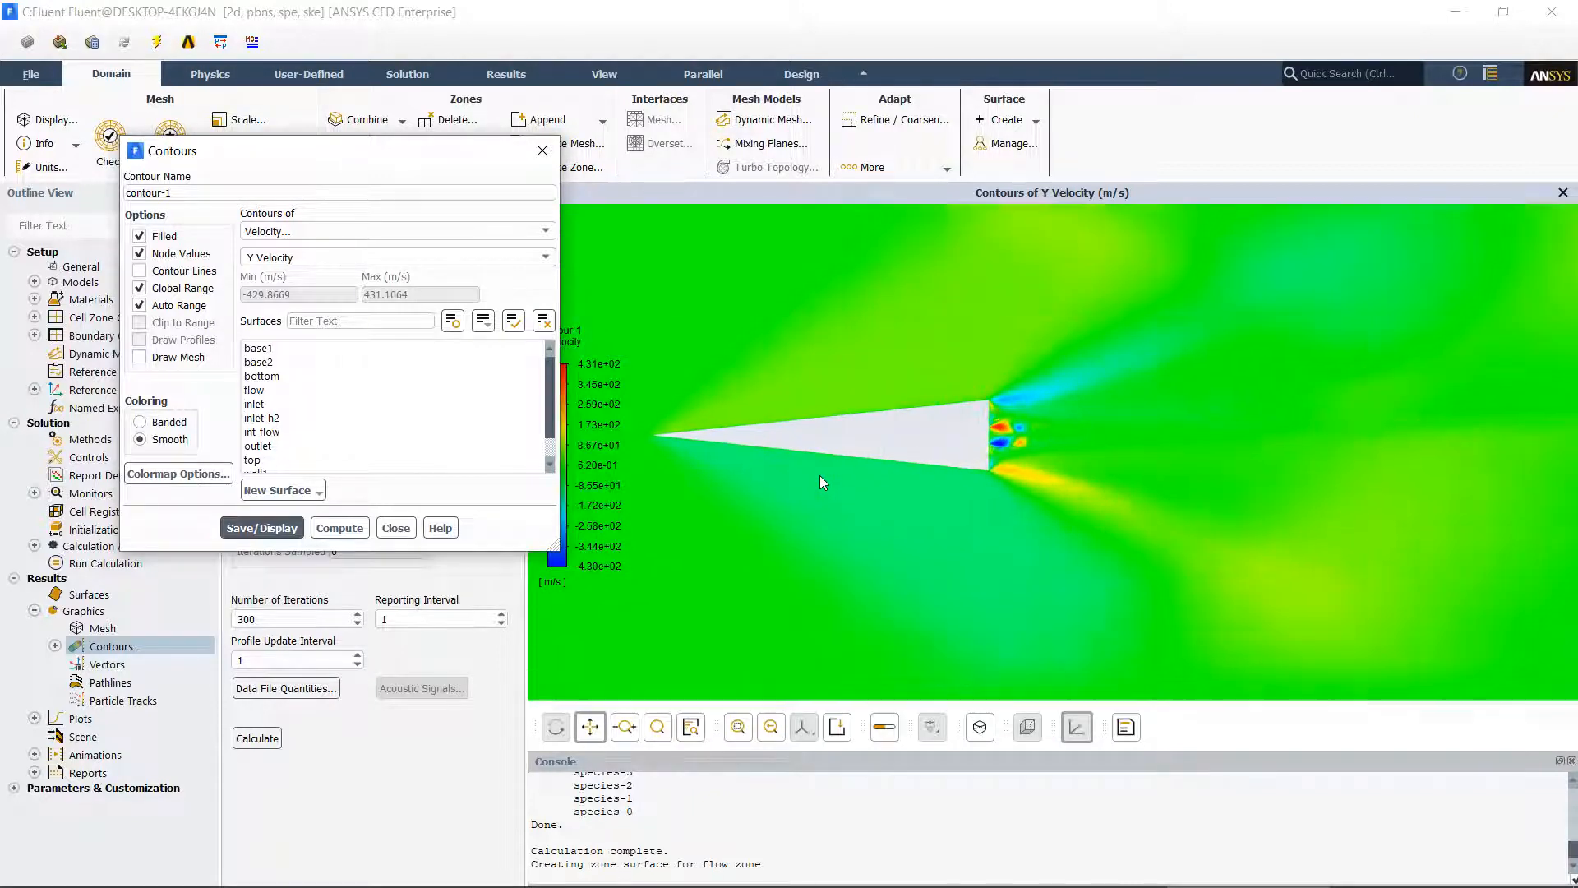
scroll(820, 475, up, 3)
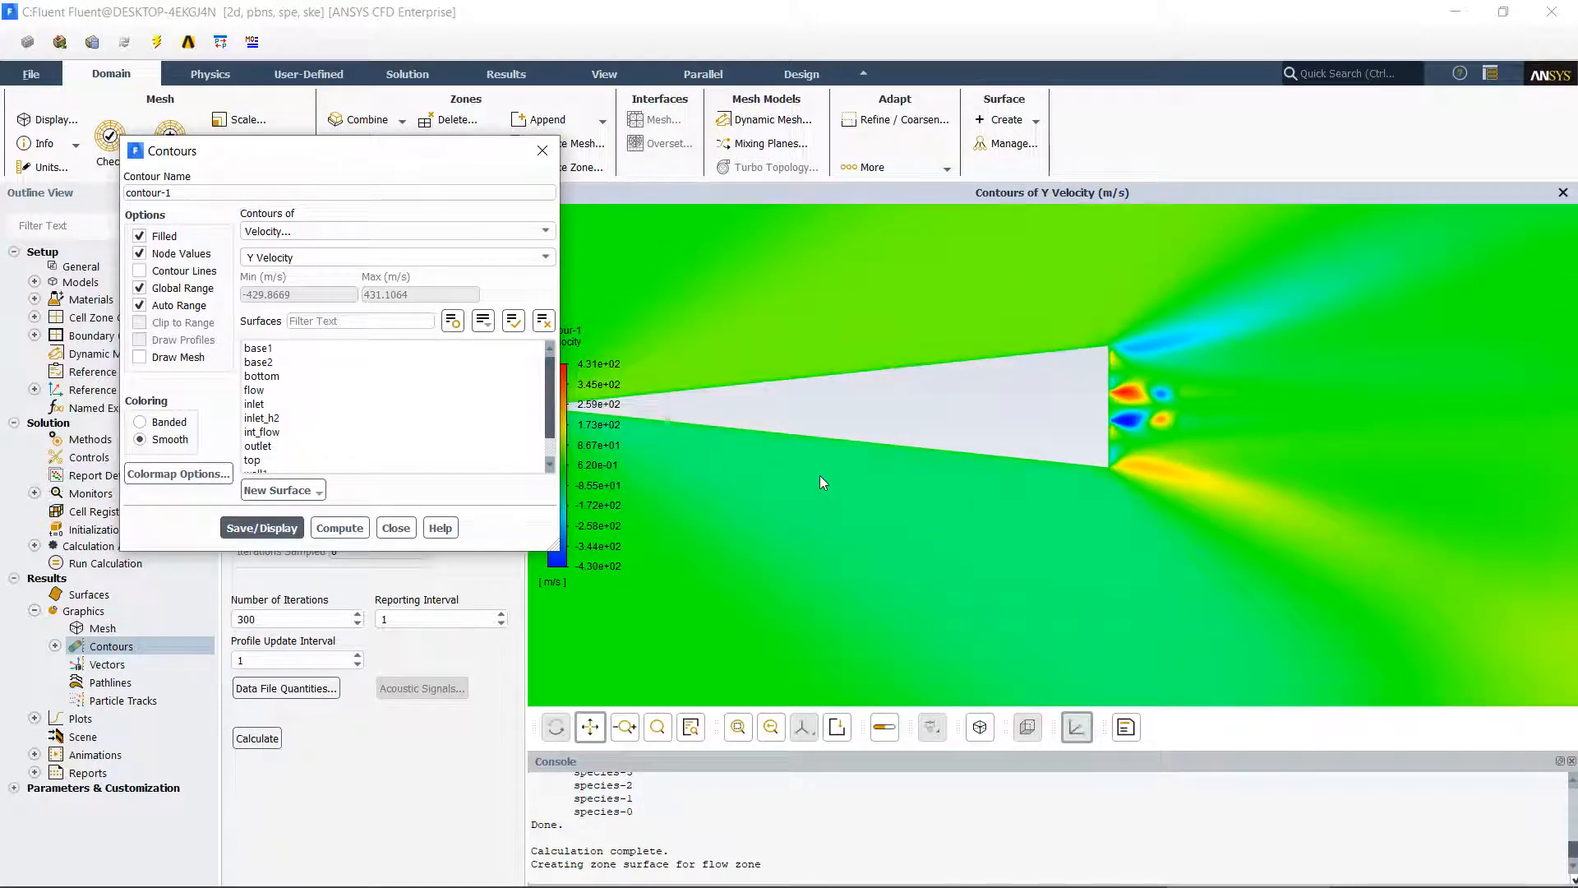
scroll(820, 477, up, 1)
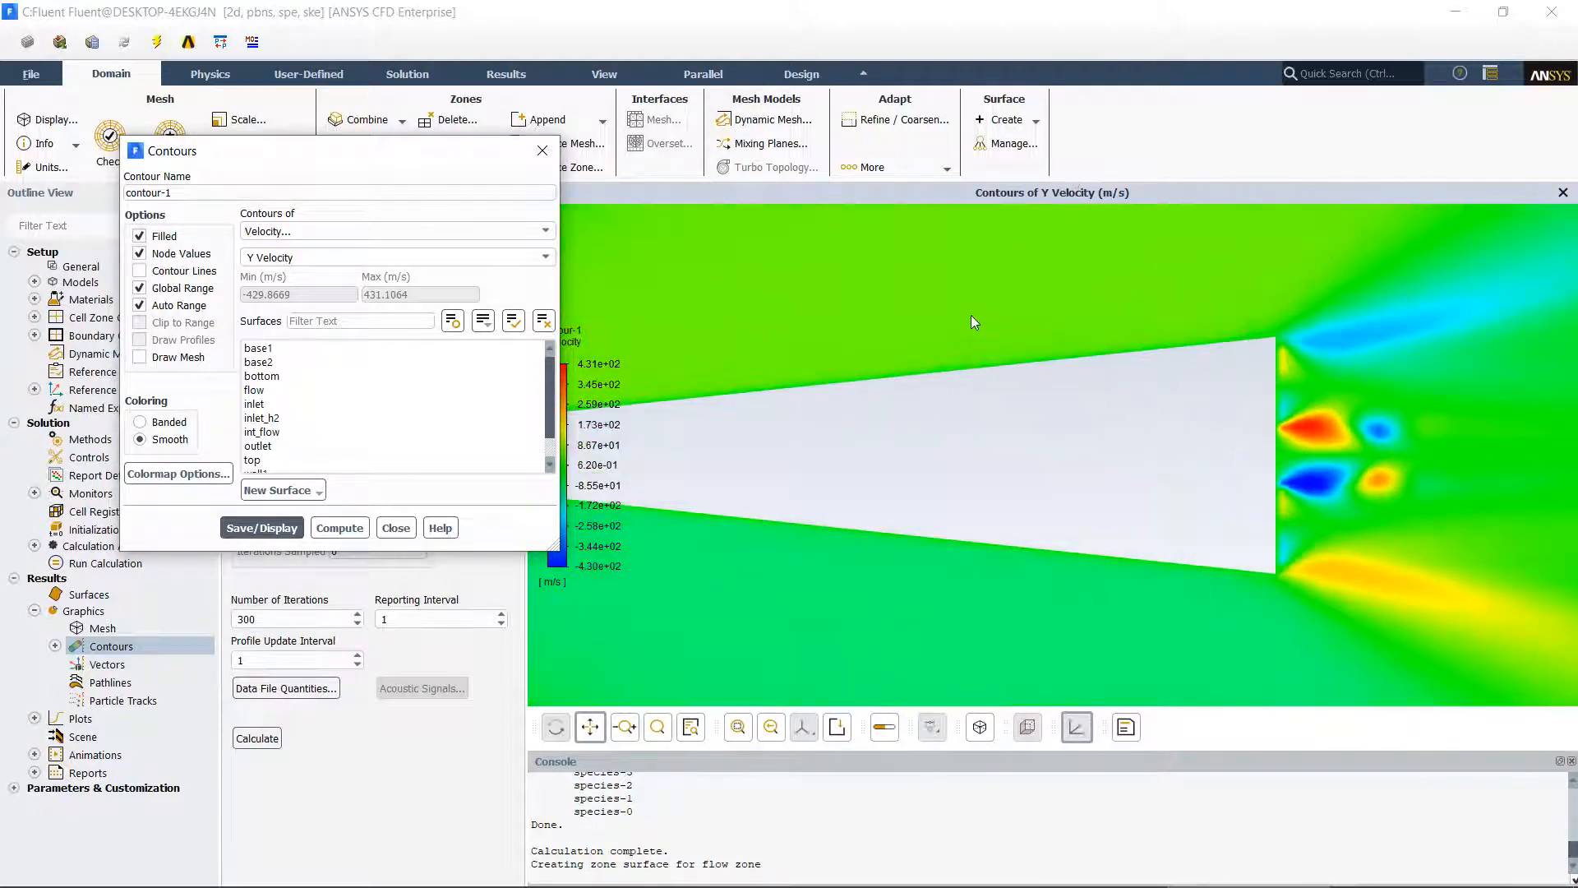
scroll(970, 315, down, 6)
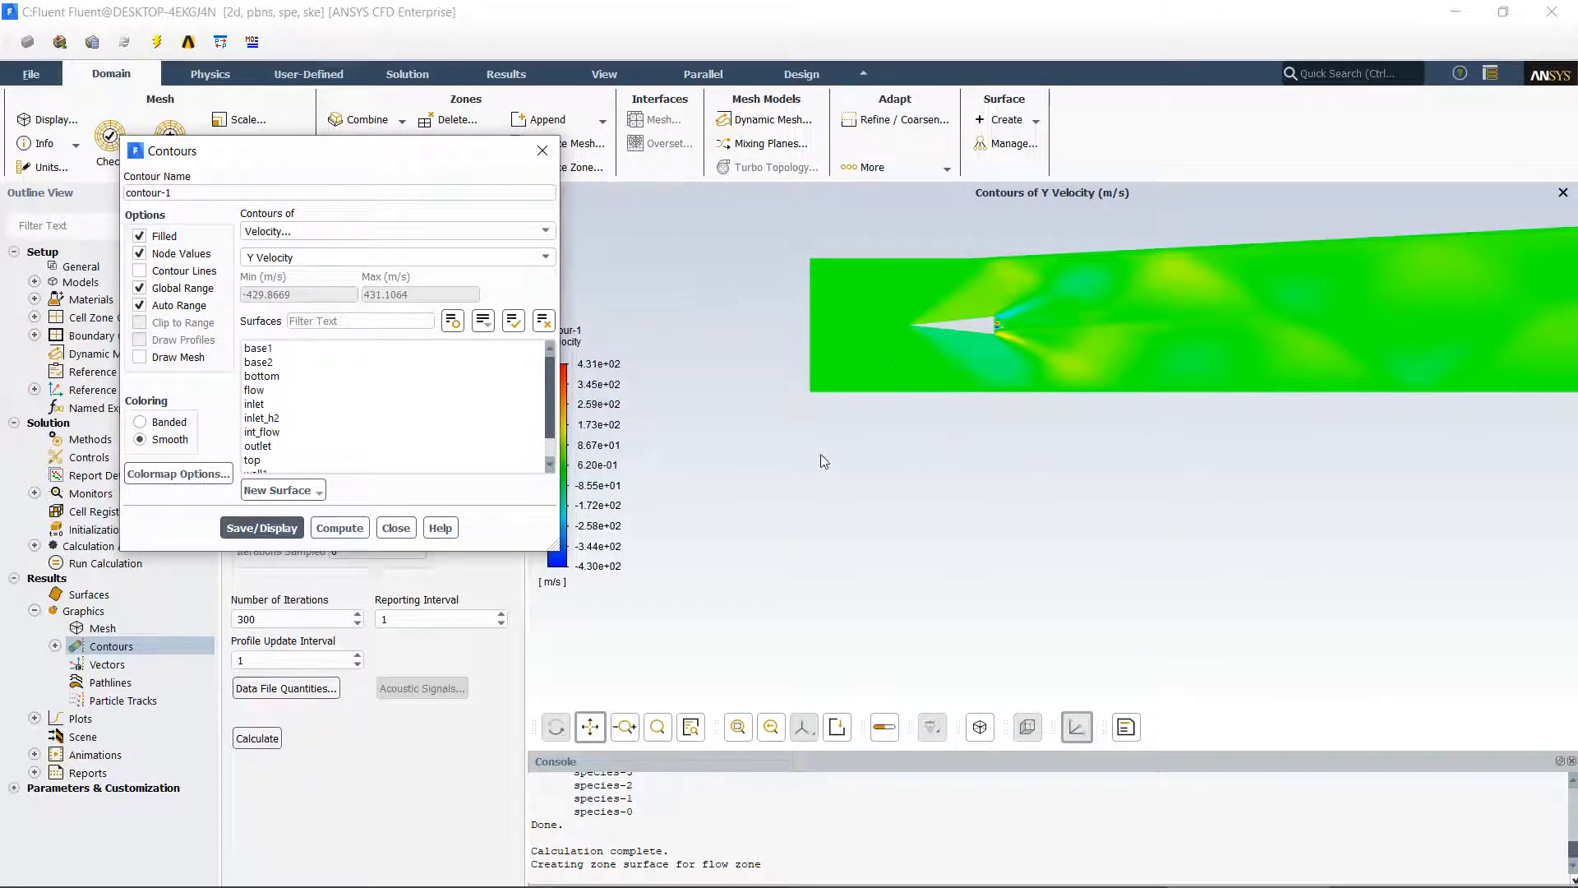
click(589, 736)
drag(1091, 331, 901, 456)
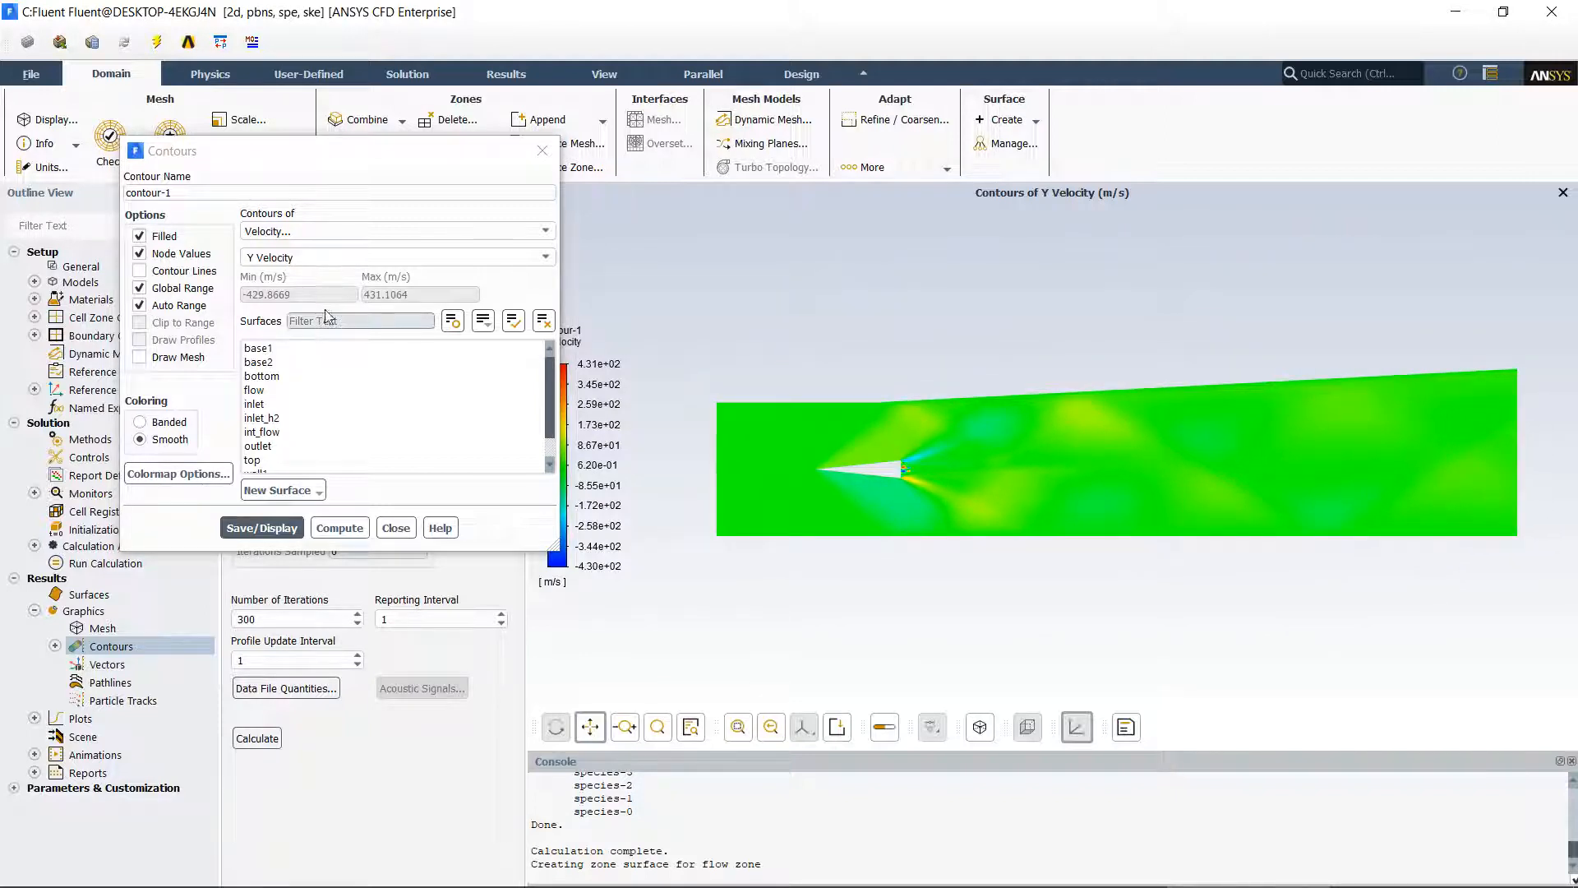
Display contour-1 with Static Temperature from the Temperature category and enlarge its colour legend.
click(546, 232)
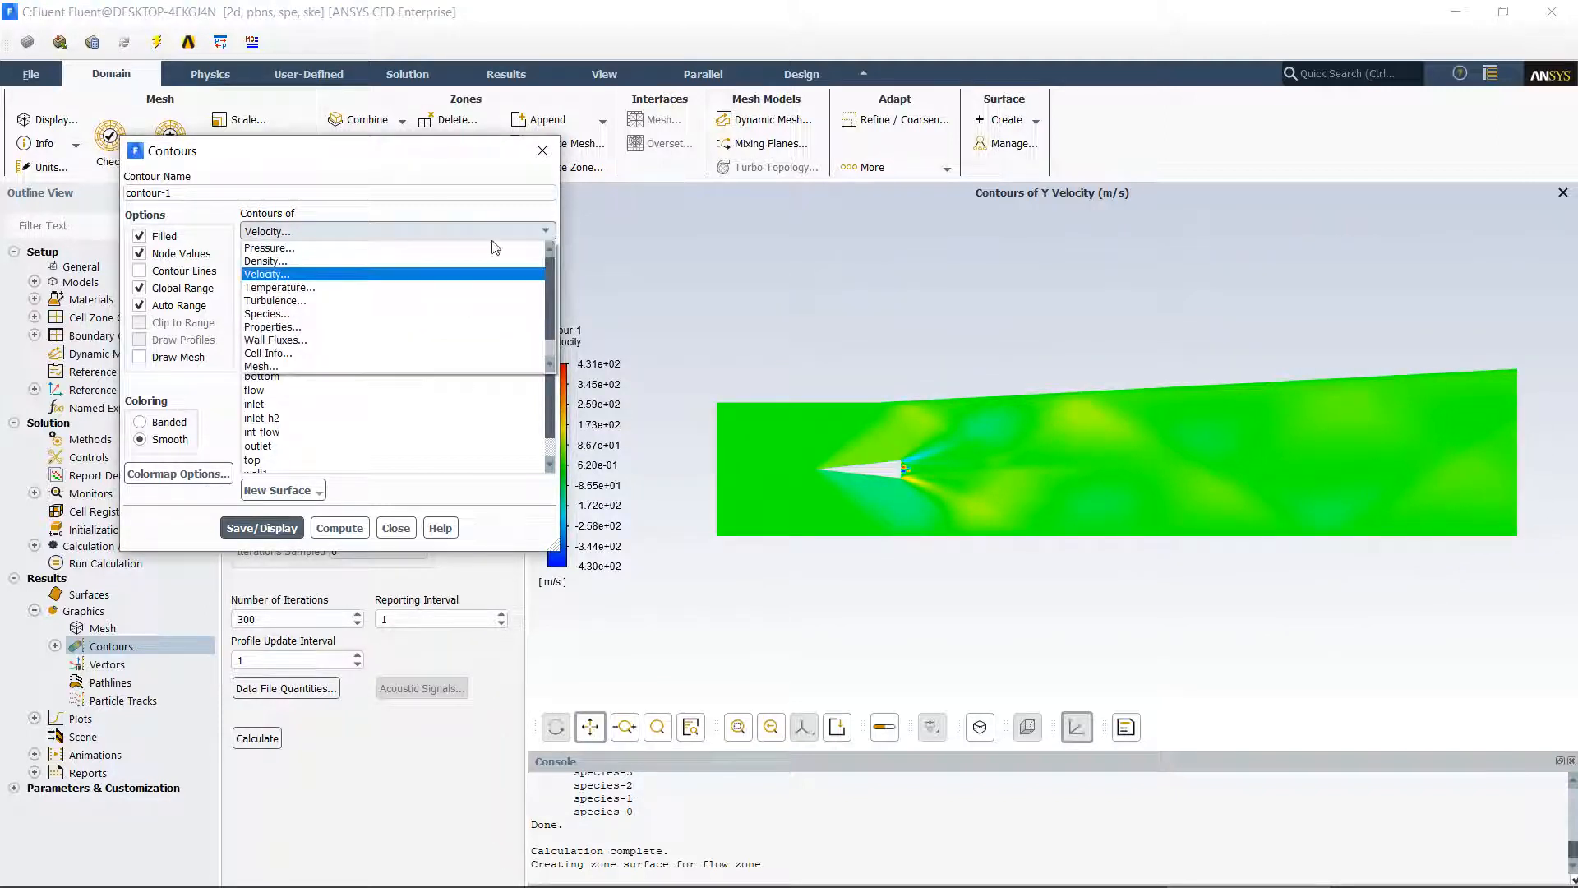
click(271, 289)
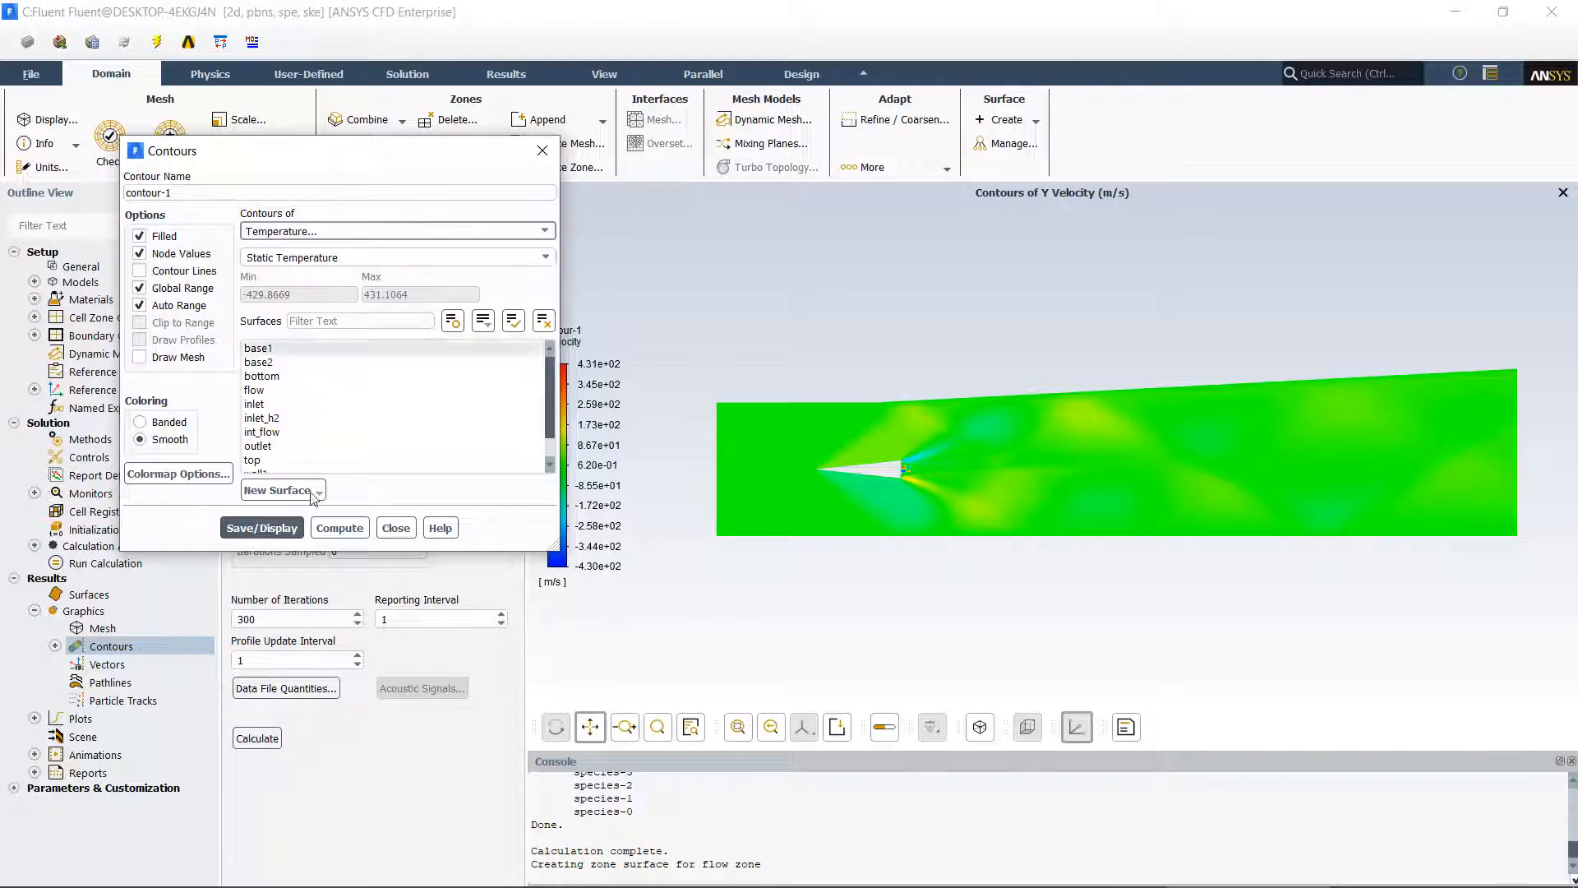
click(254, 528)
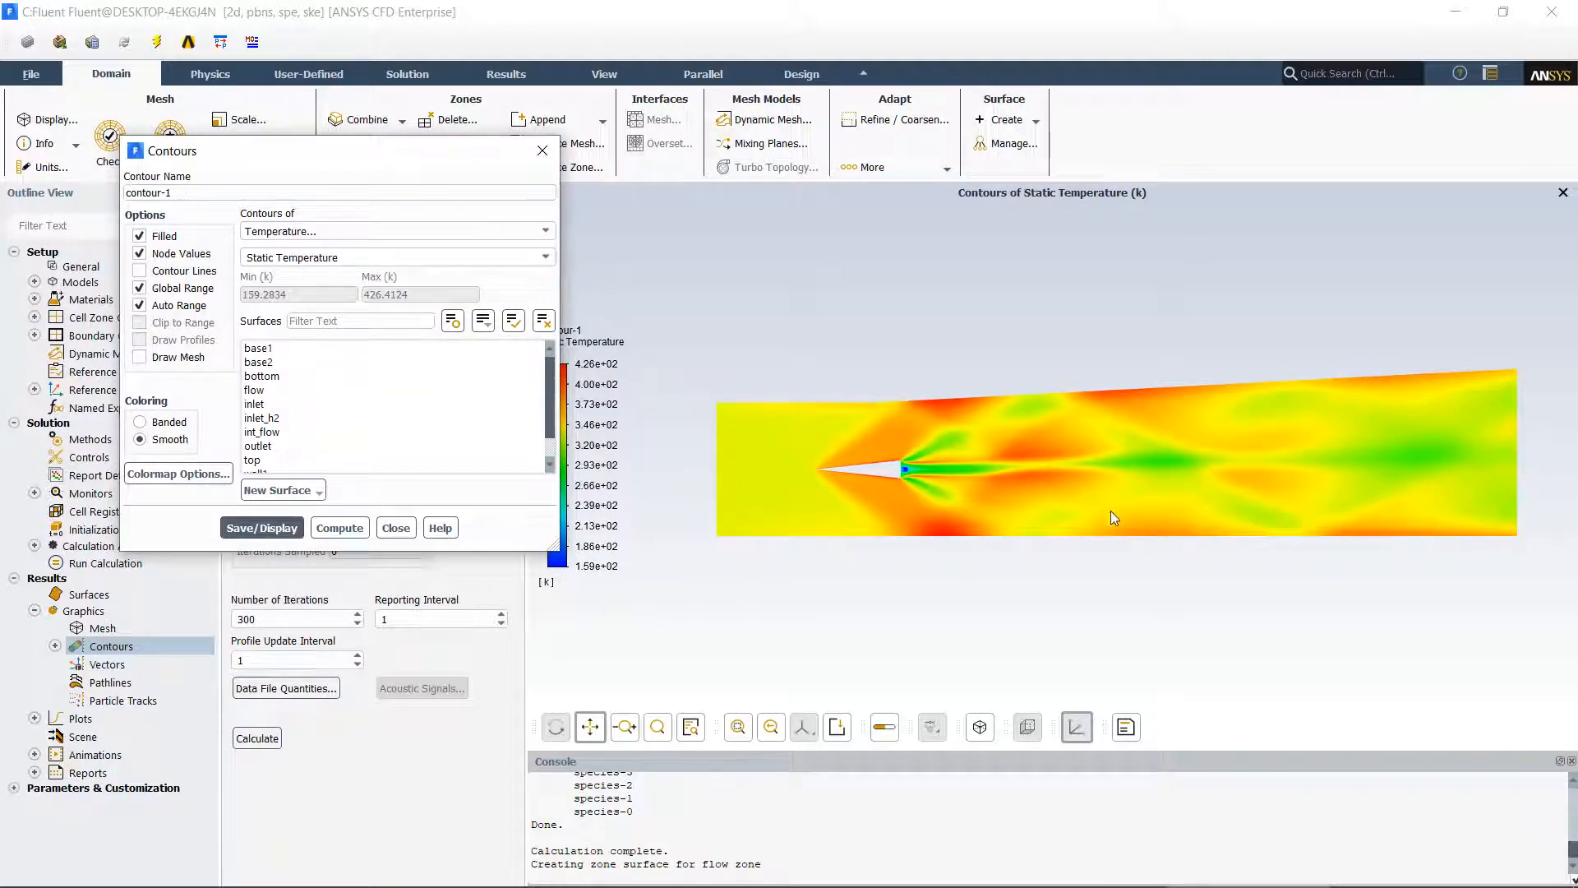
click(623, 343)
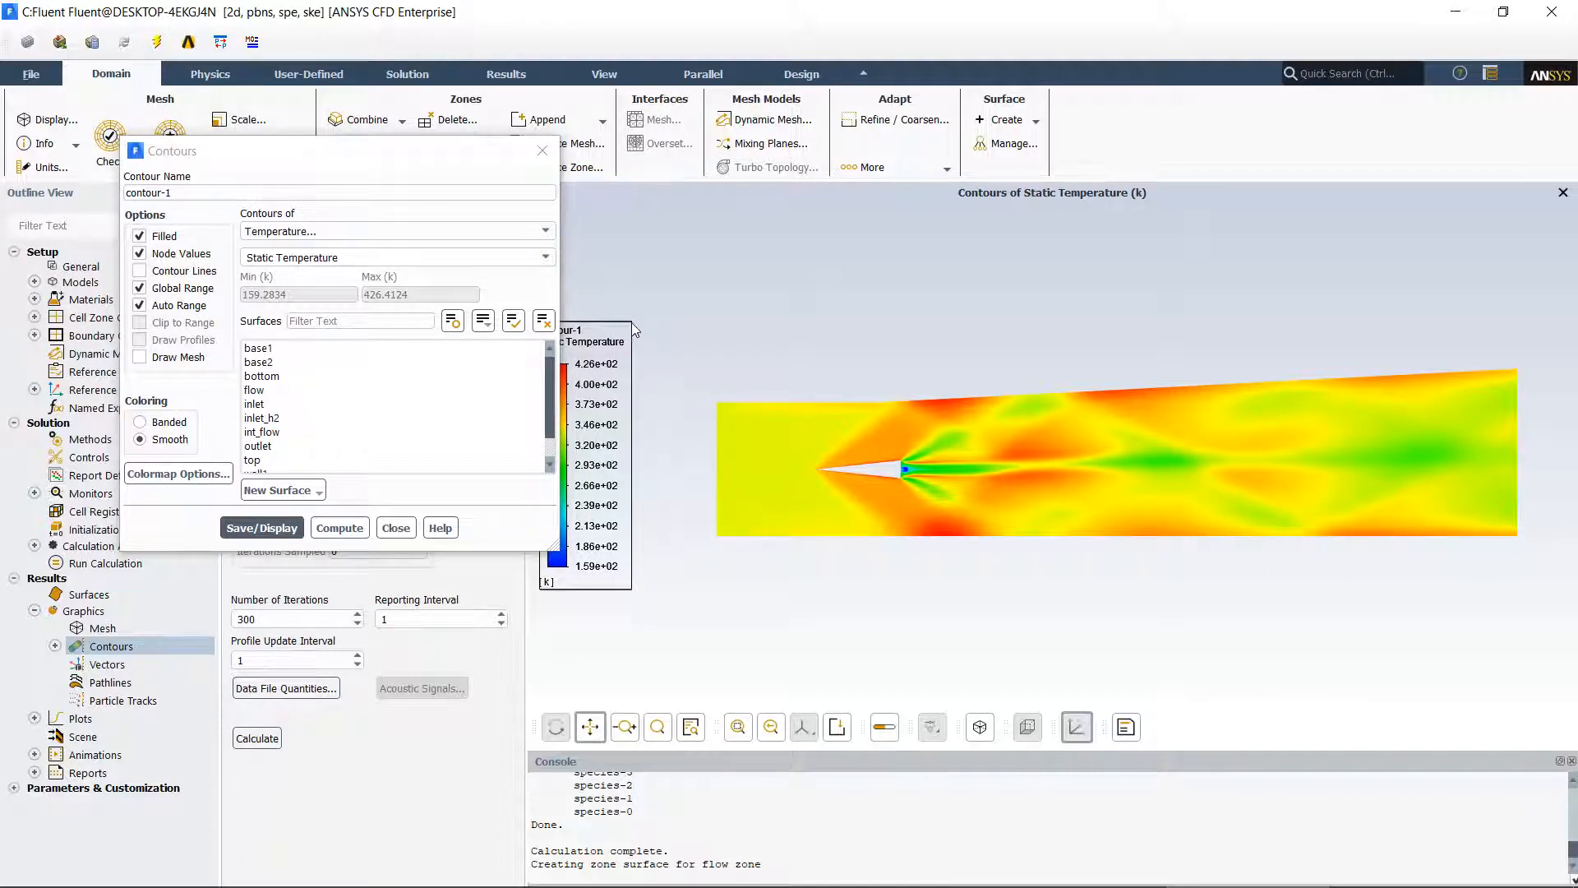
drag(631, 323, 645, 322)
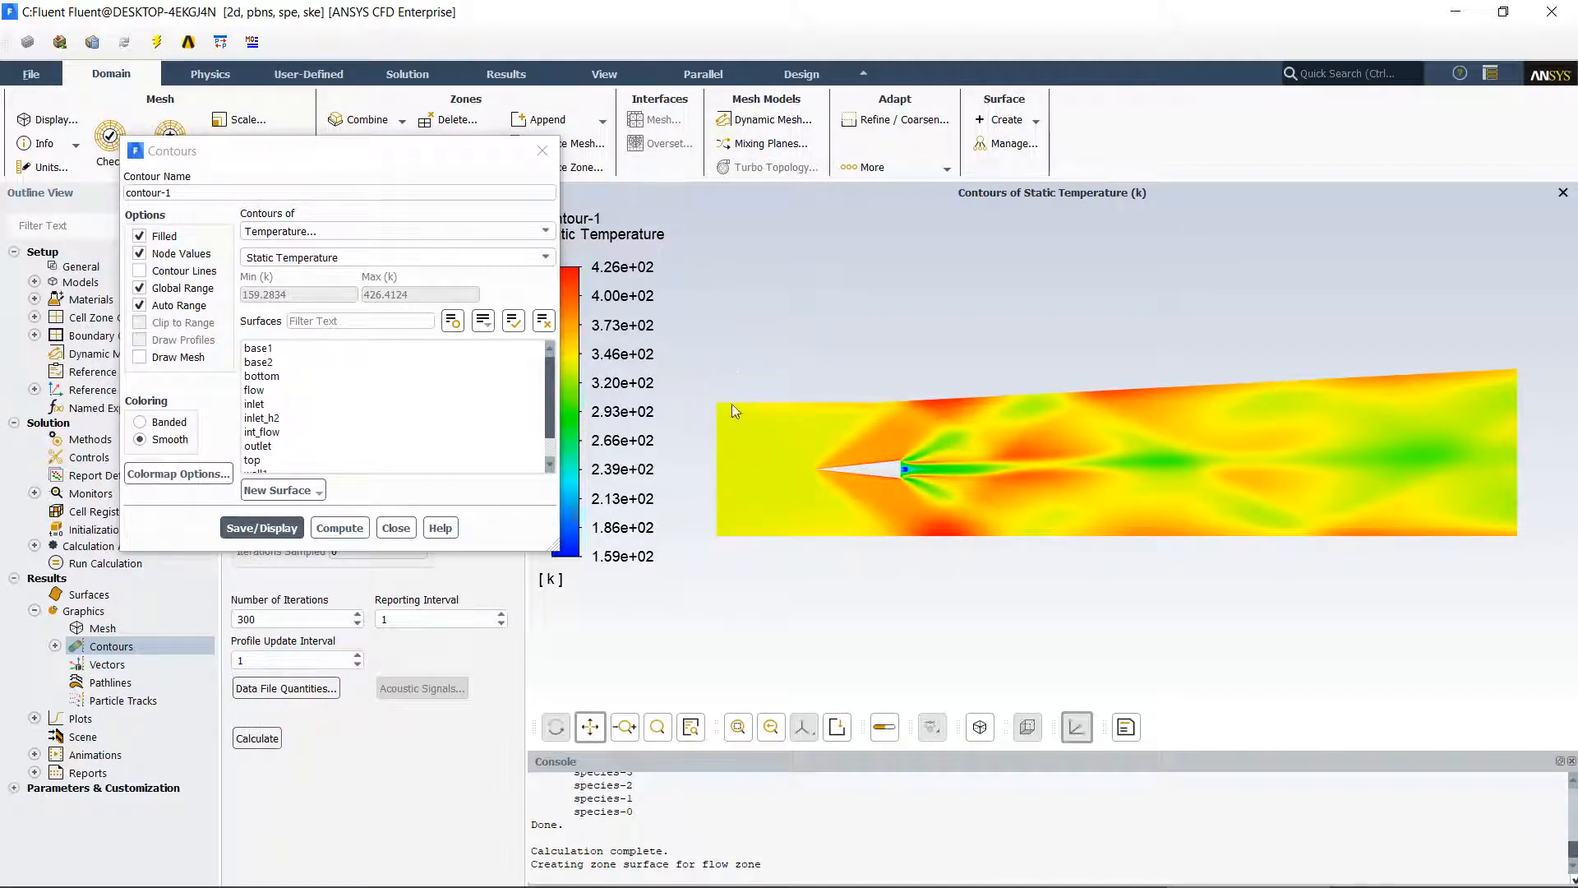
Display contour-1 with Turbulent Kinetic Energy (k) from the Turbulence category and examine the wake behind the wedge.
click(546, 258)
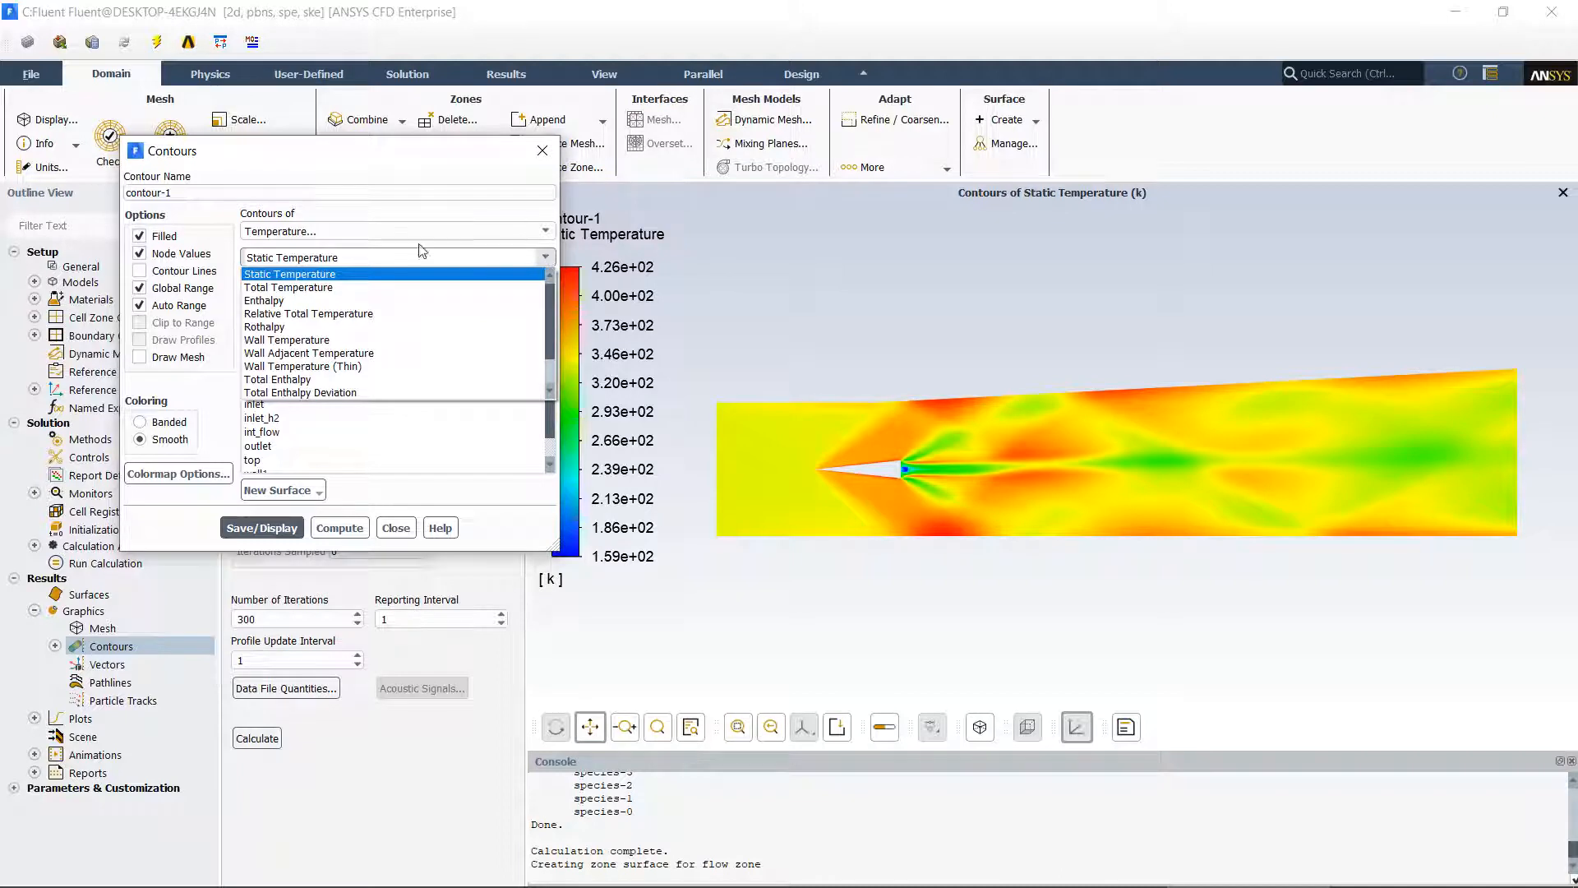
click(544, 236)
click(546, 233)
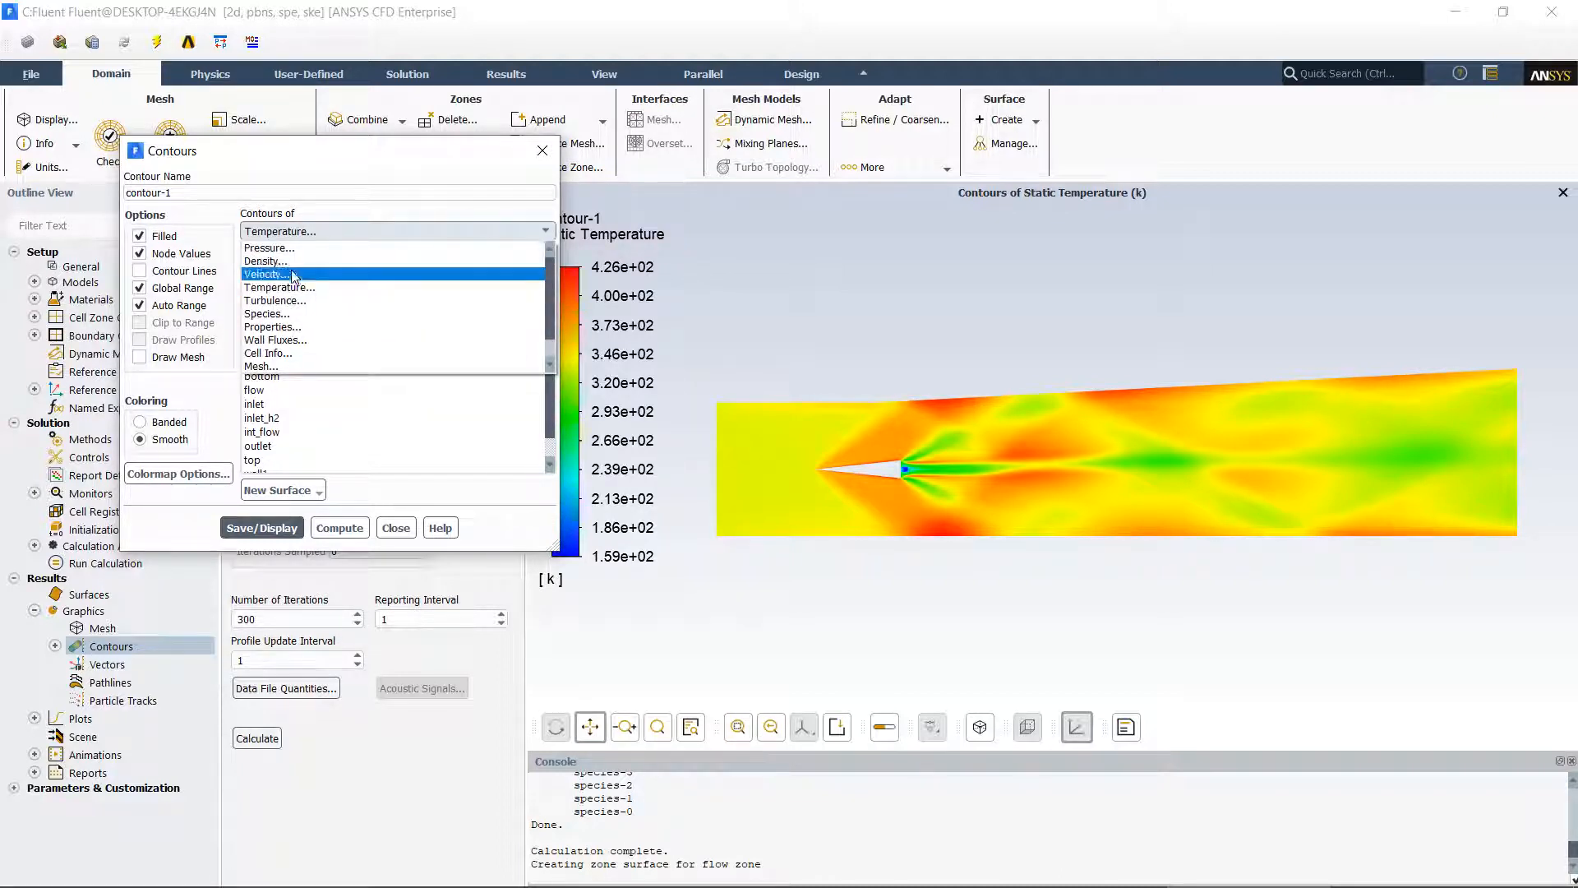
click(271, 301)
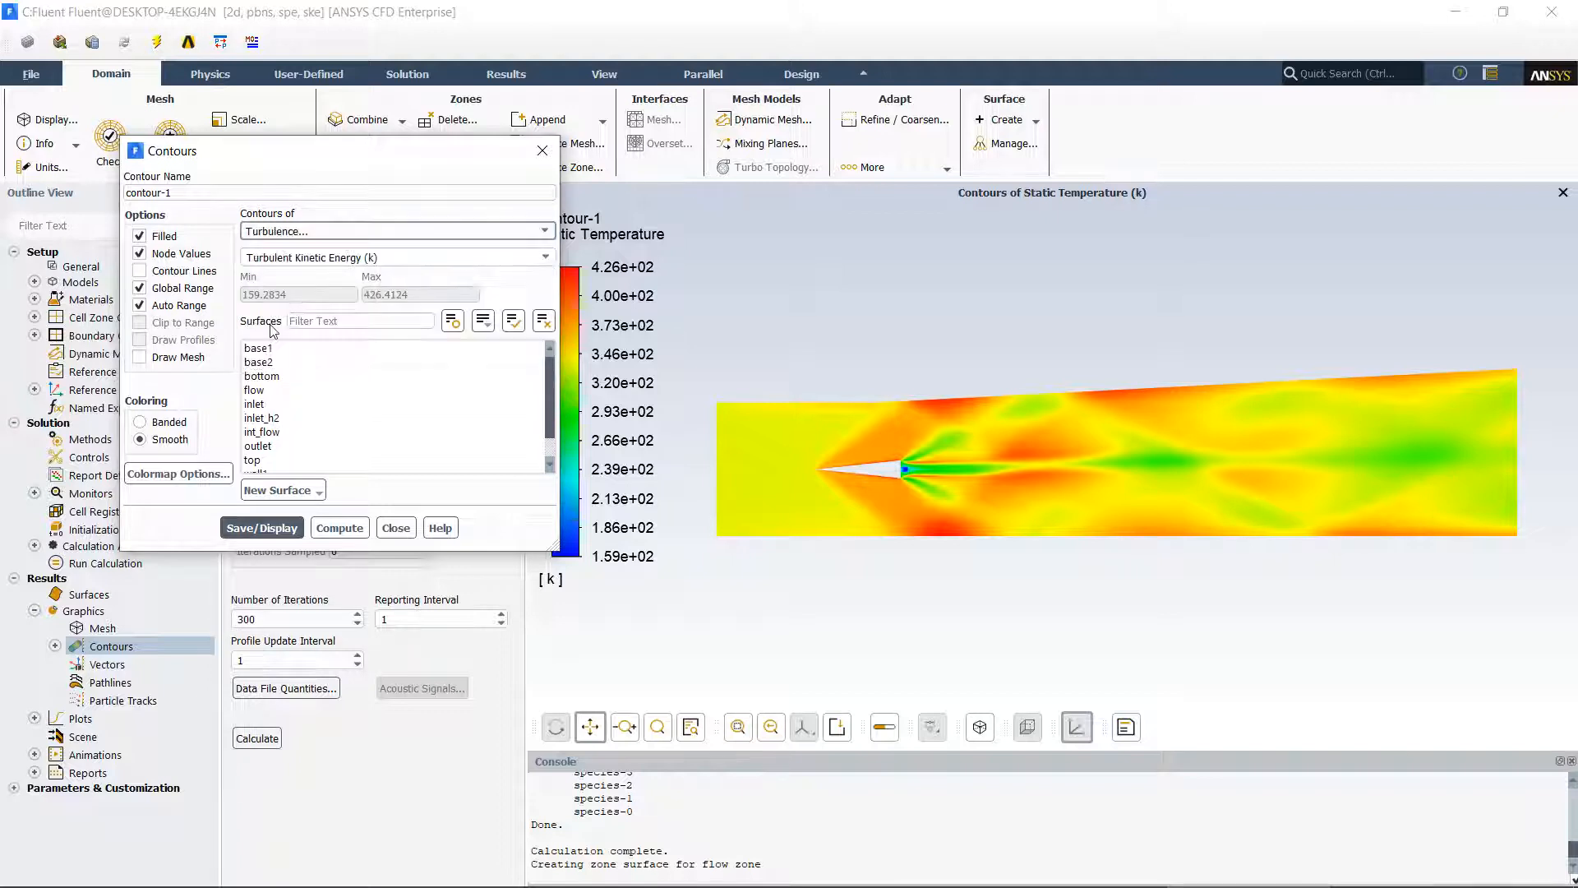
click(243, 530)
scroll(932, 479, down, 2)
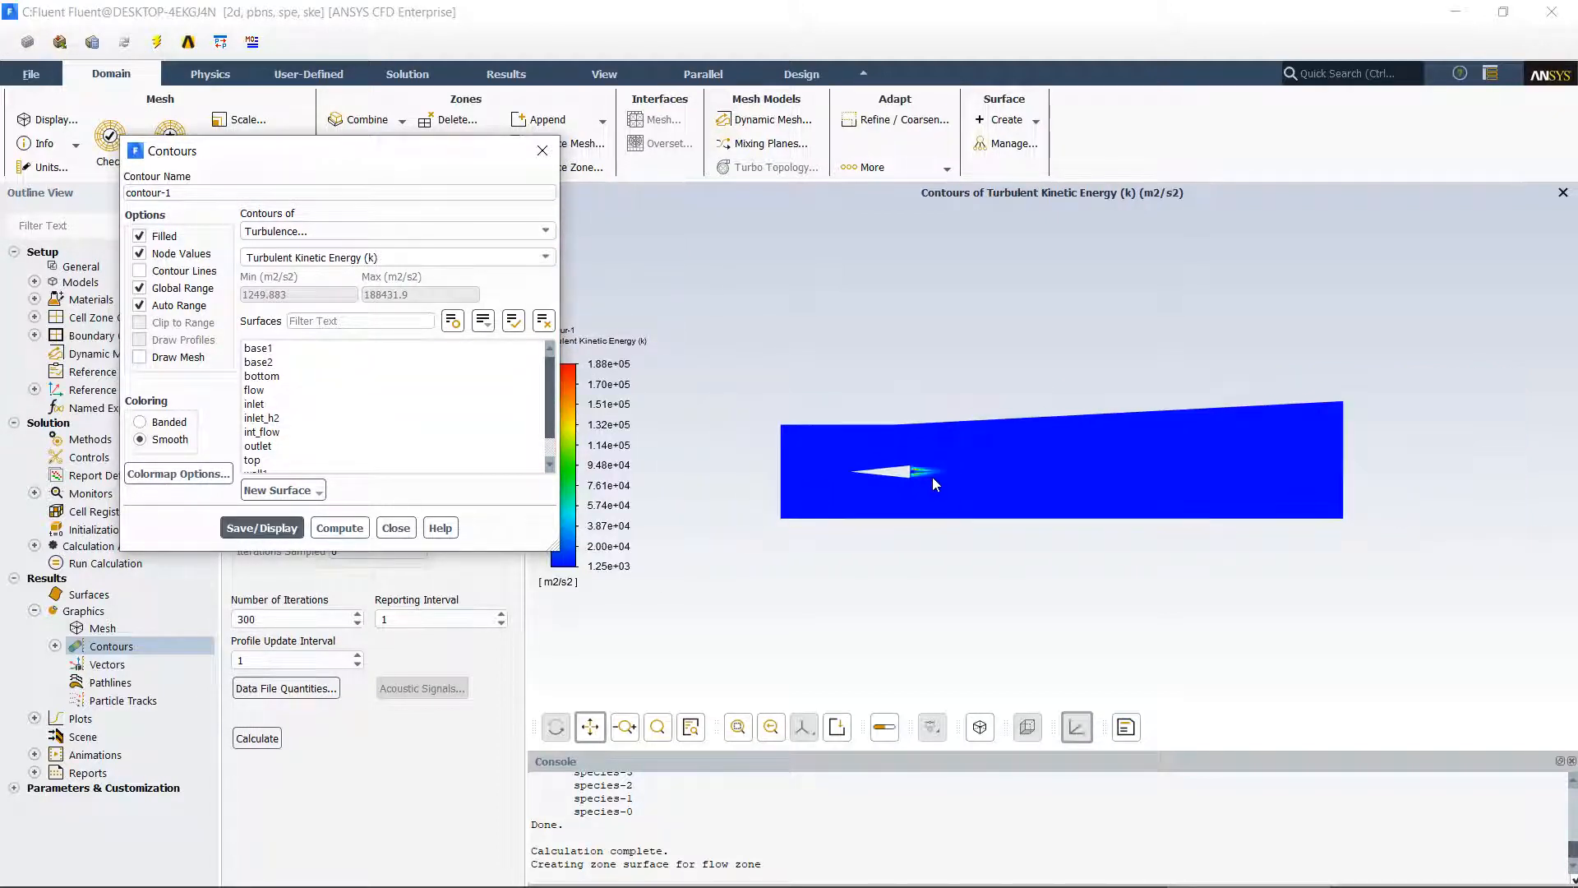
scroll(932, 477, up, 5)
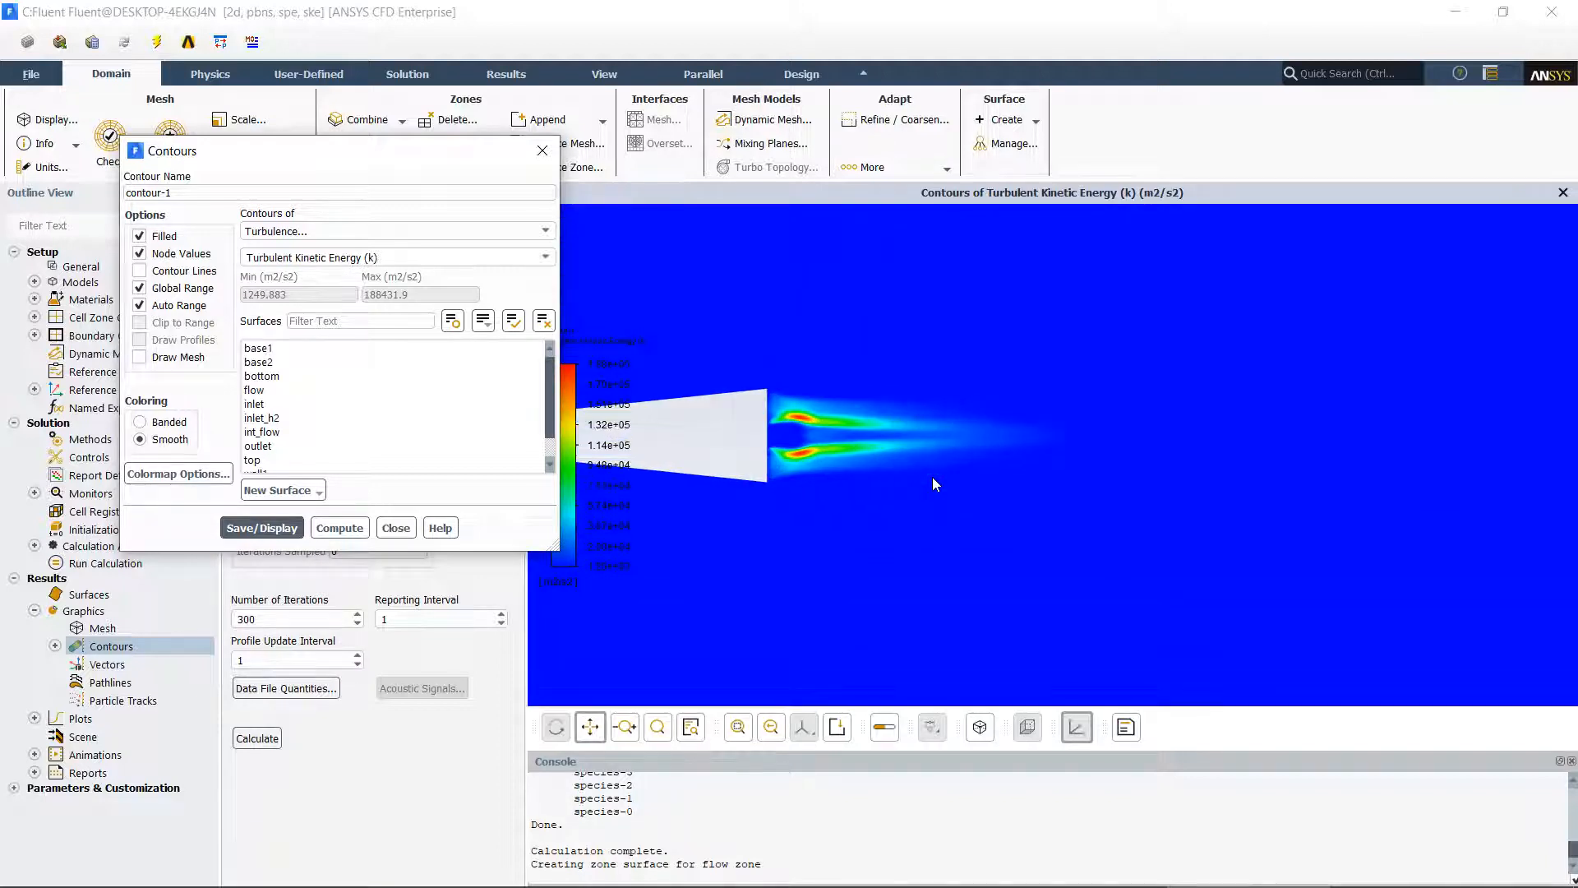
scroll(932, 477, down, 3)
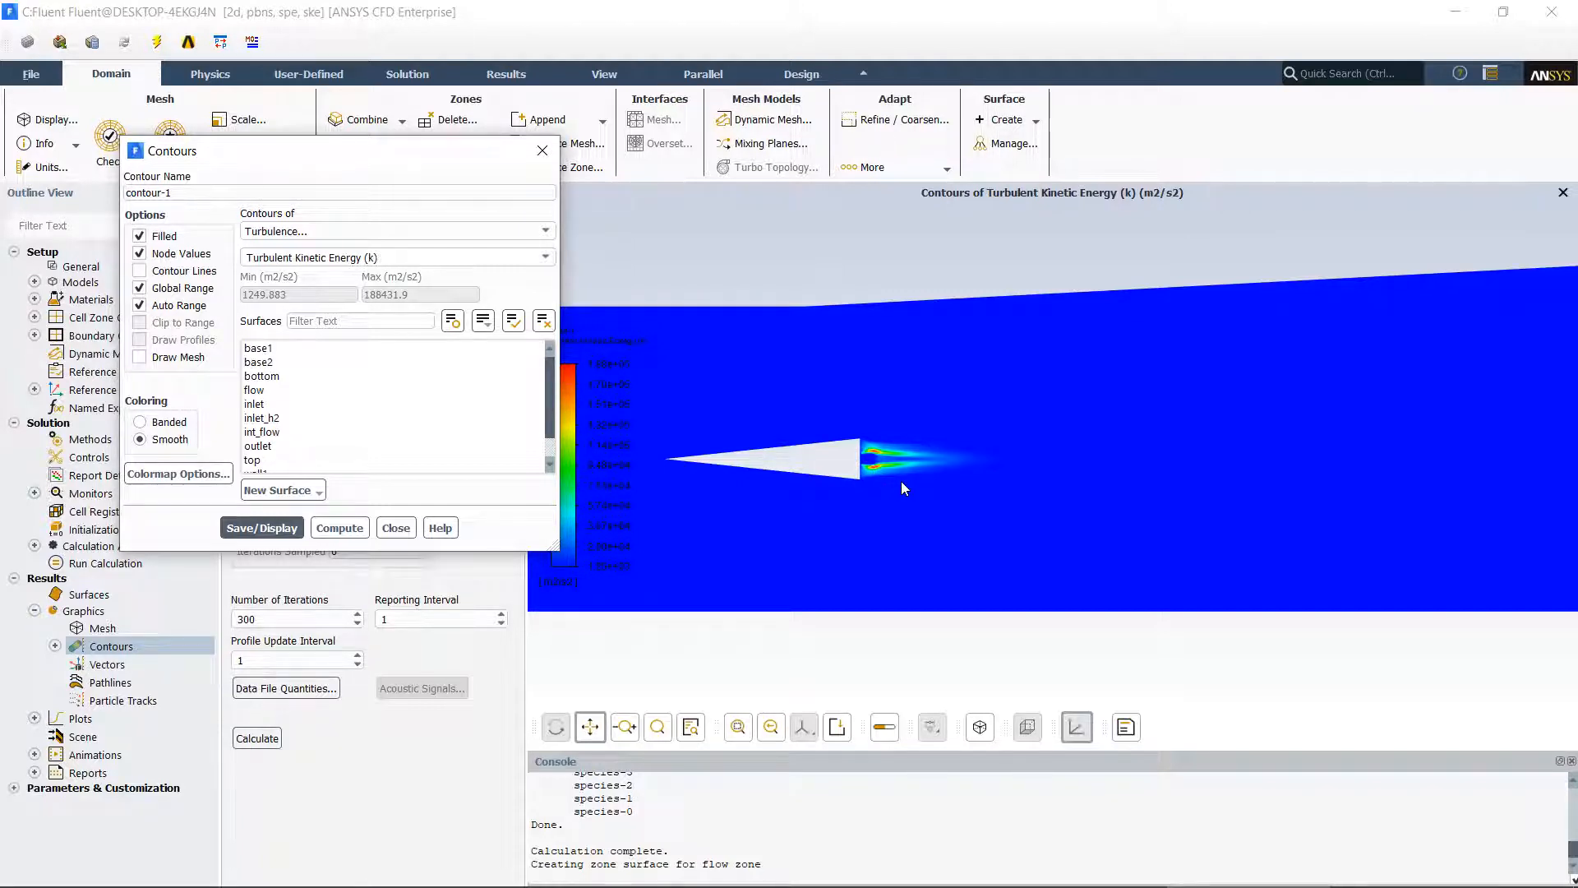
scroll(923, 498, up, 2)
scroll(924, 497, up, 2)
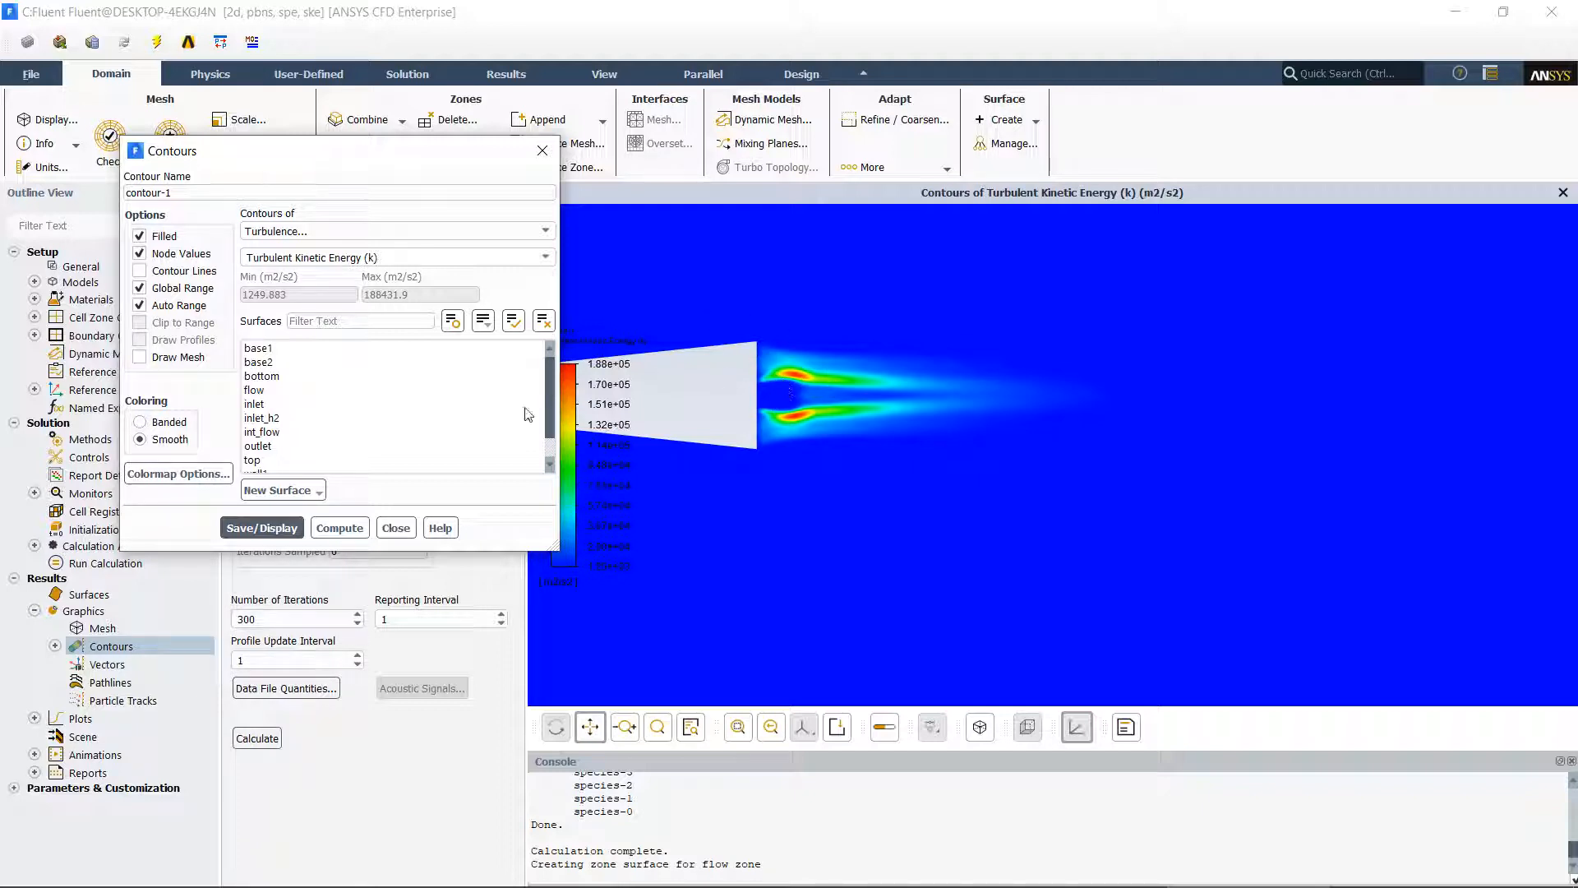
Change the contour-1 variable to Turbulent Dissipation Rate (Epsilon) and display it.
click(544, 261)
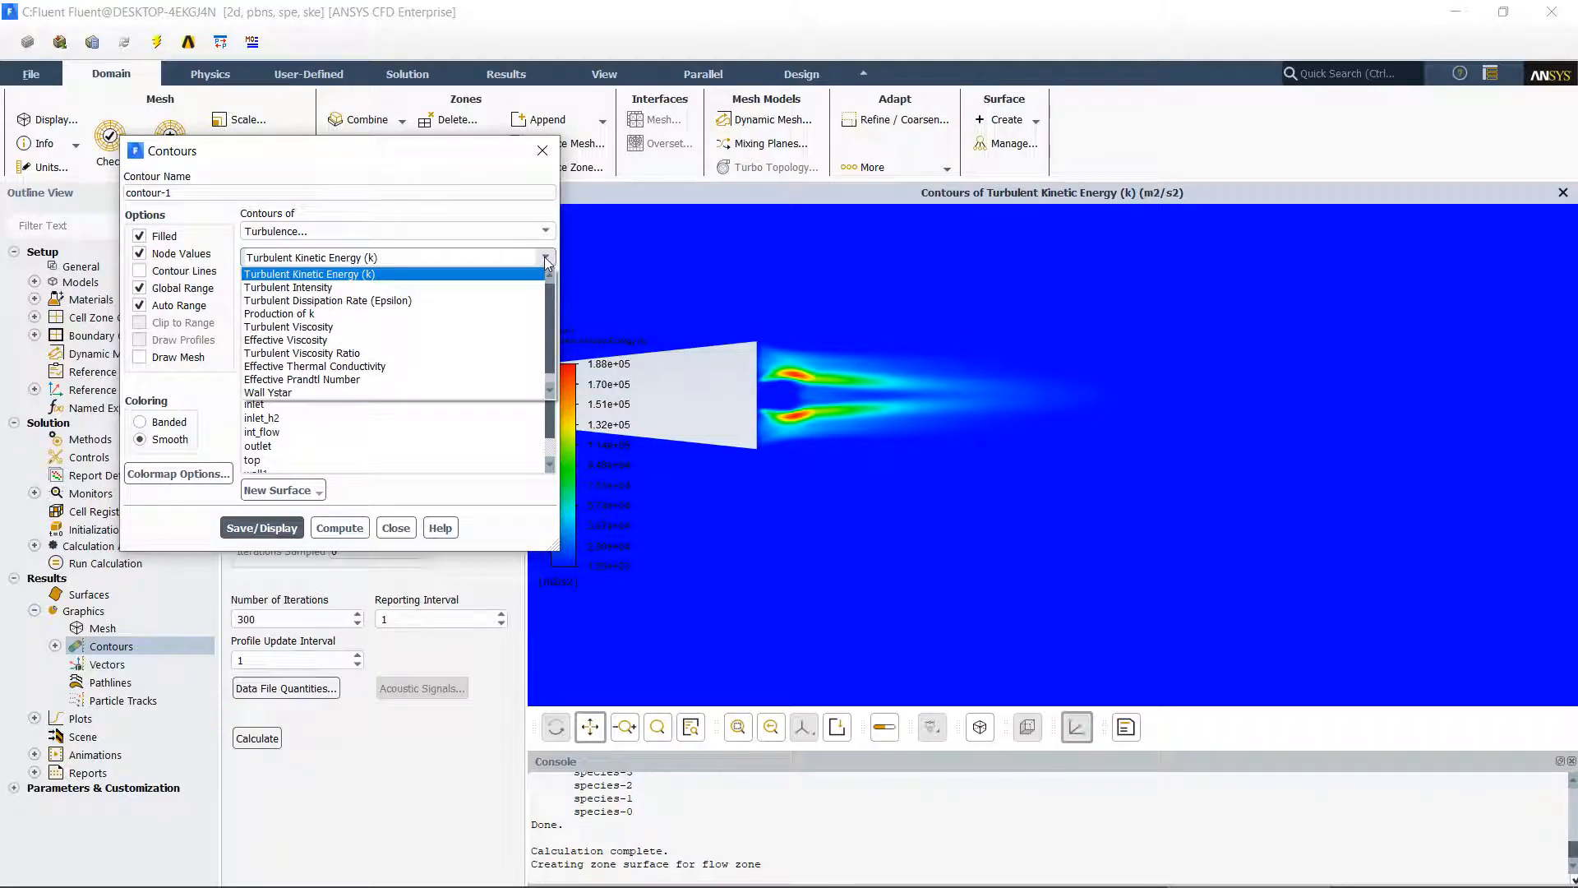
click(310, 300)
click(255, 527)
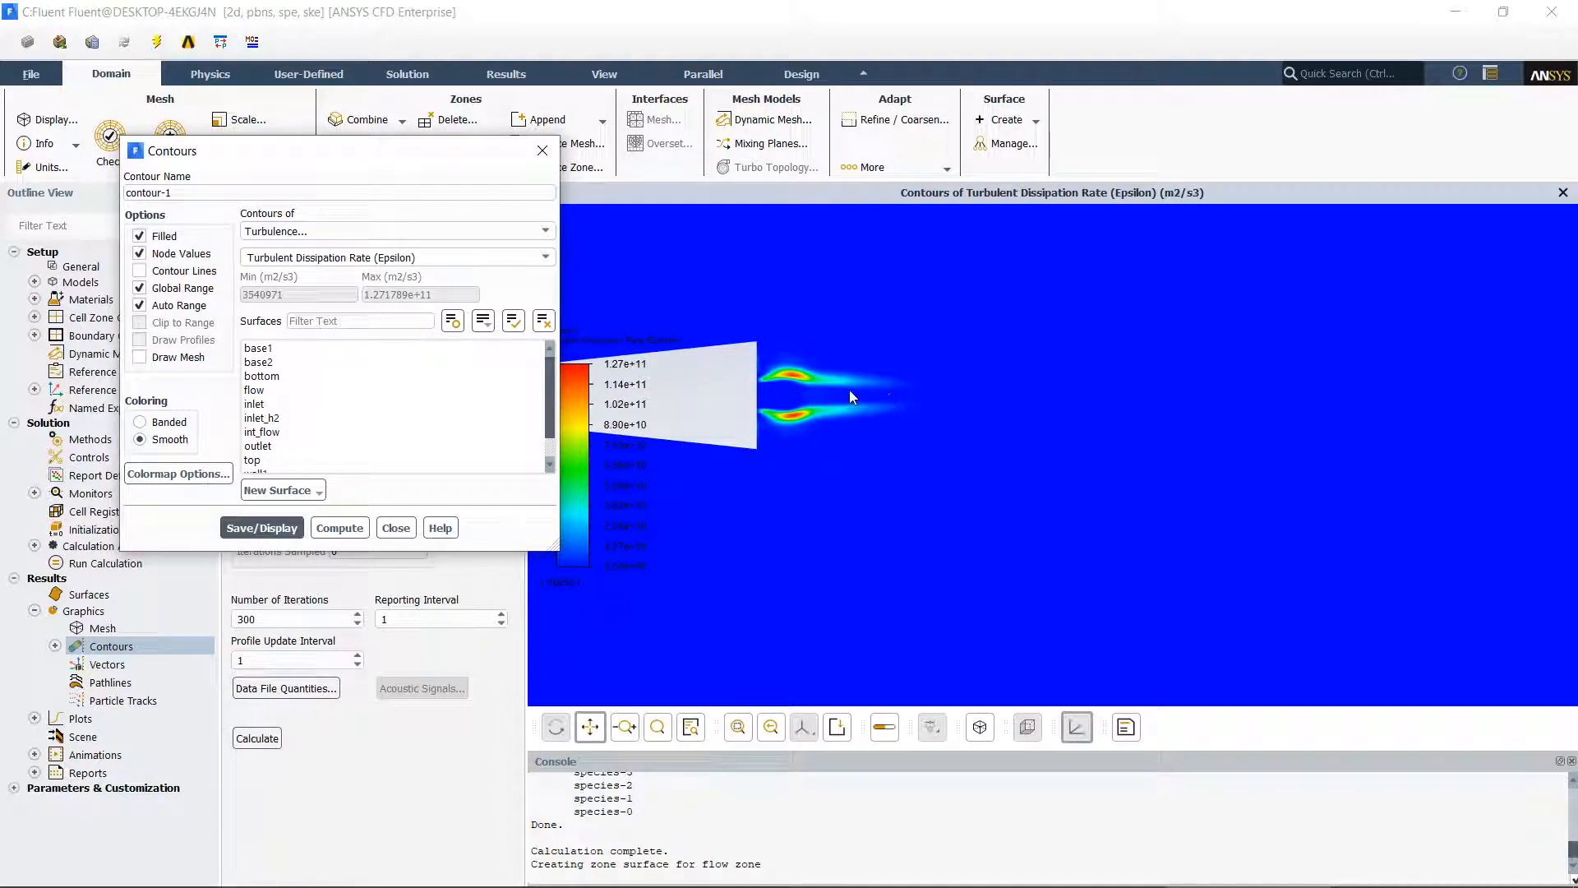
Display contour-1 with Turbulent Viscosity from the Turbulence category and examine it over the whole combustor.
click(546, 232)
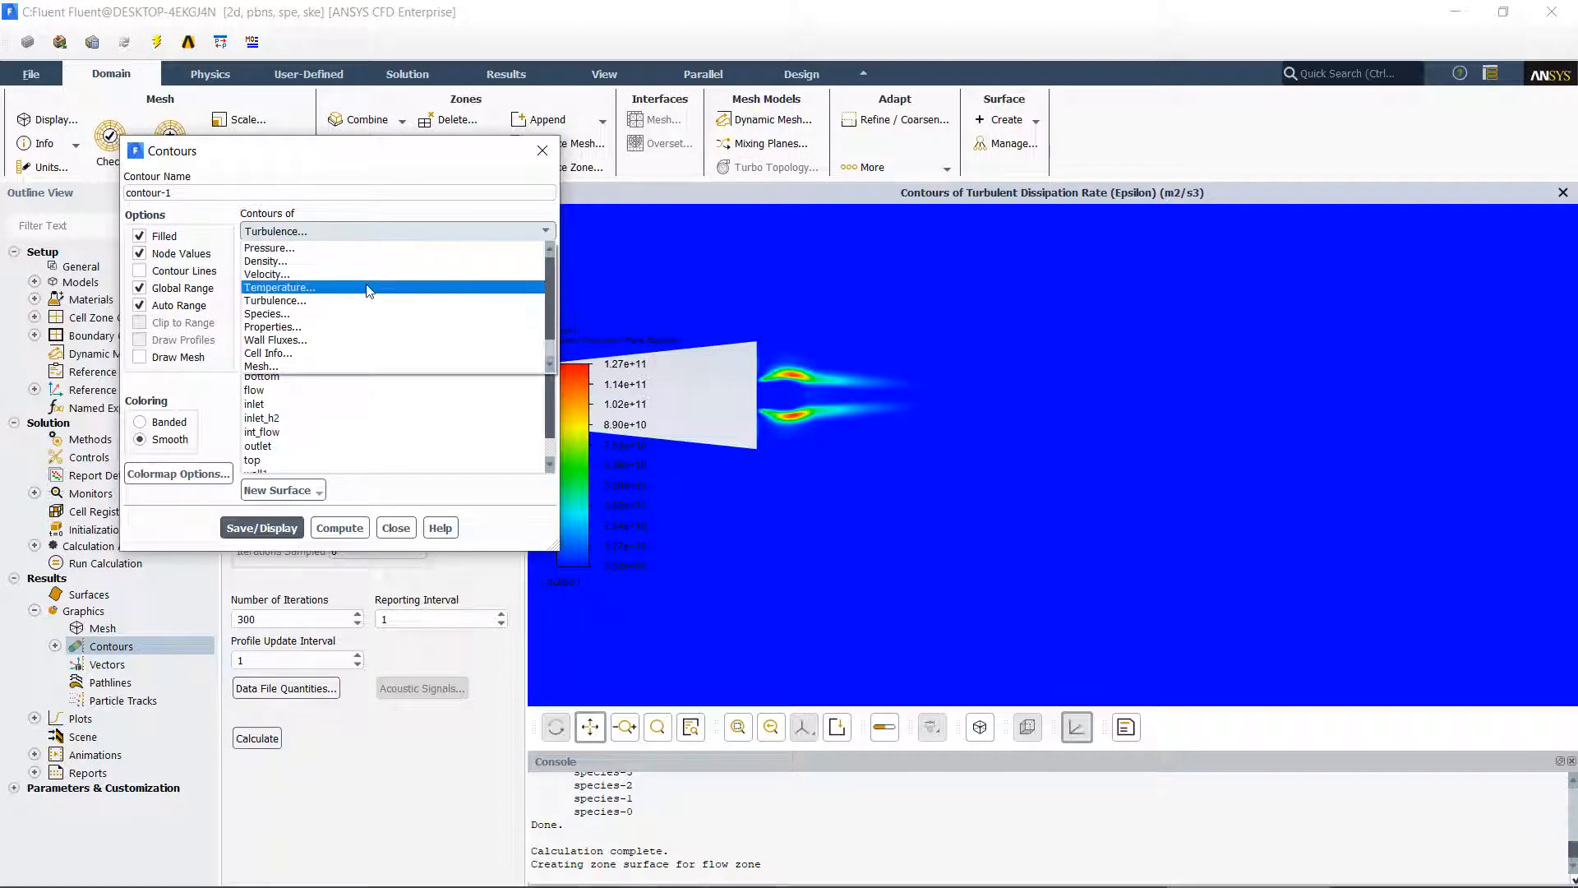
click(304, 301)
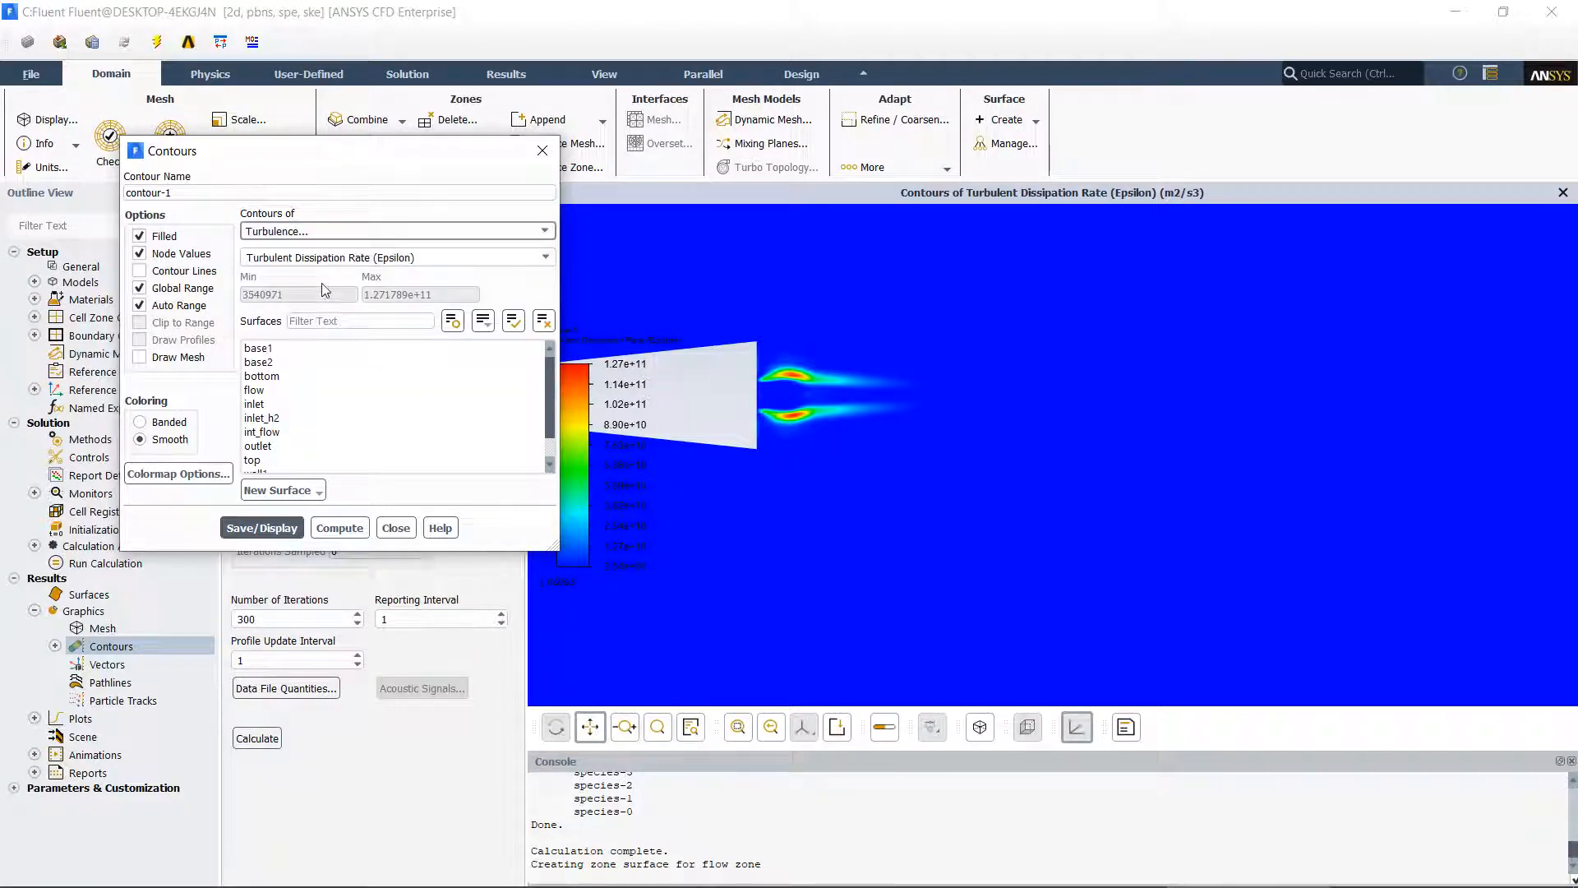
click(544, 256)
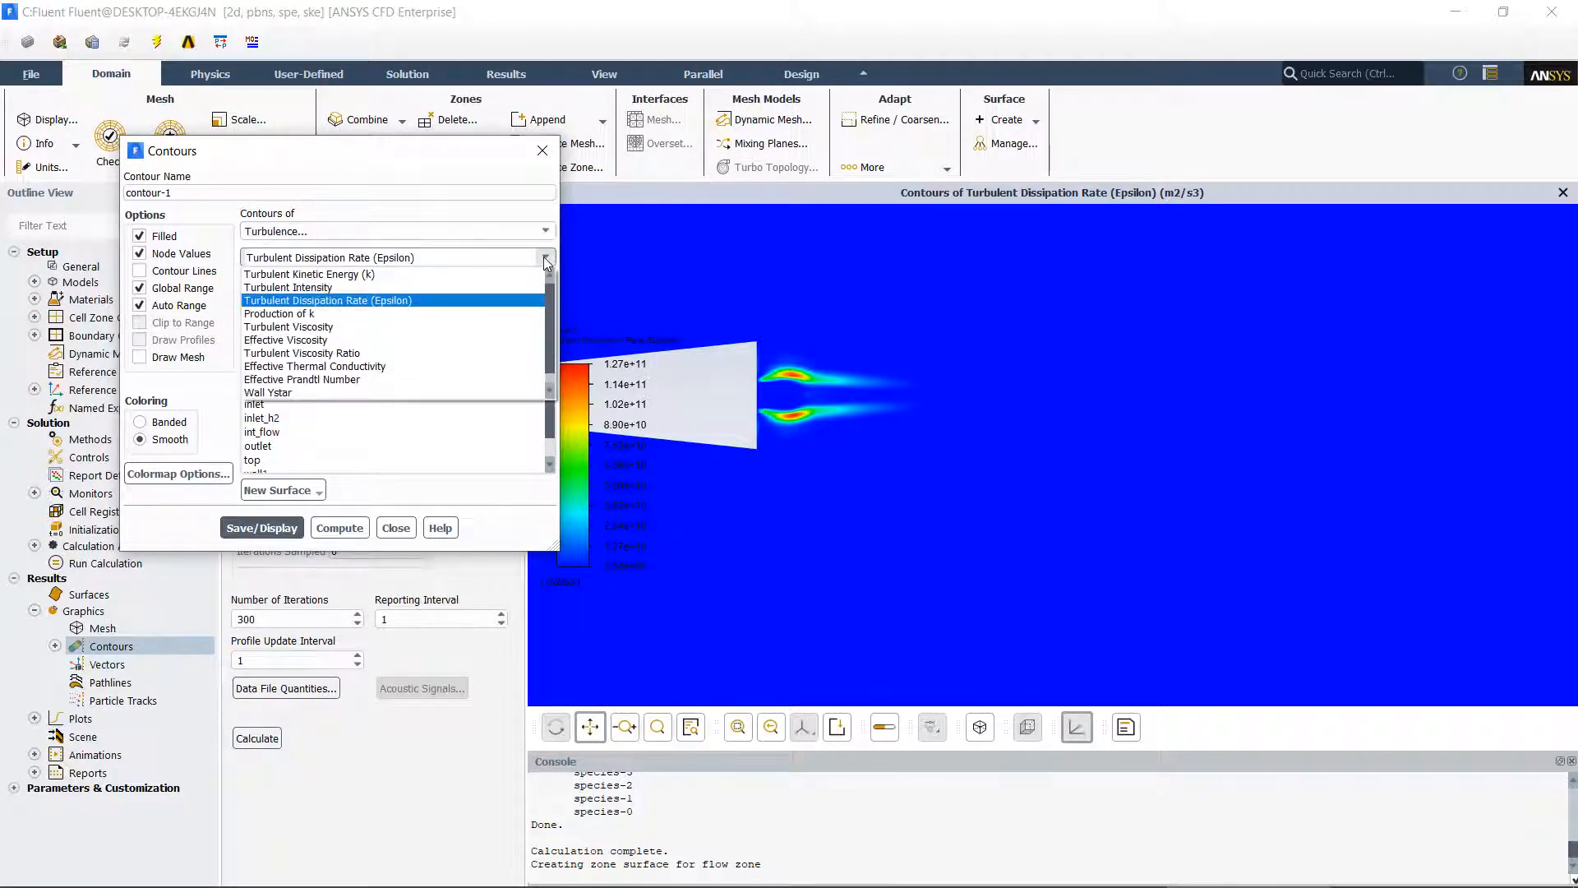
click(313, 327)
click(252, 529)
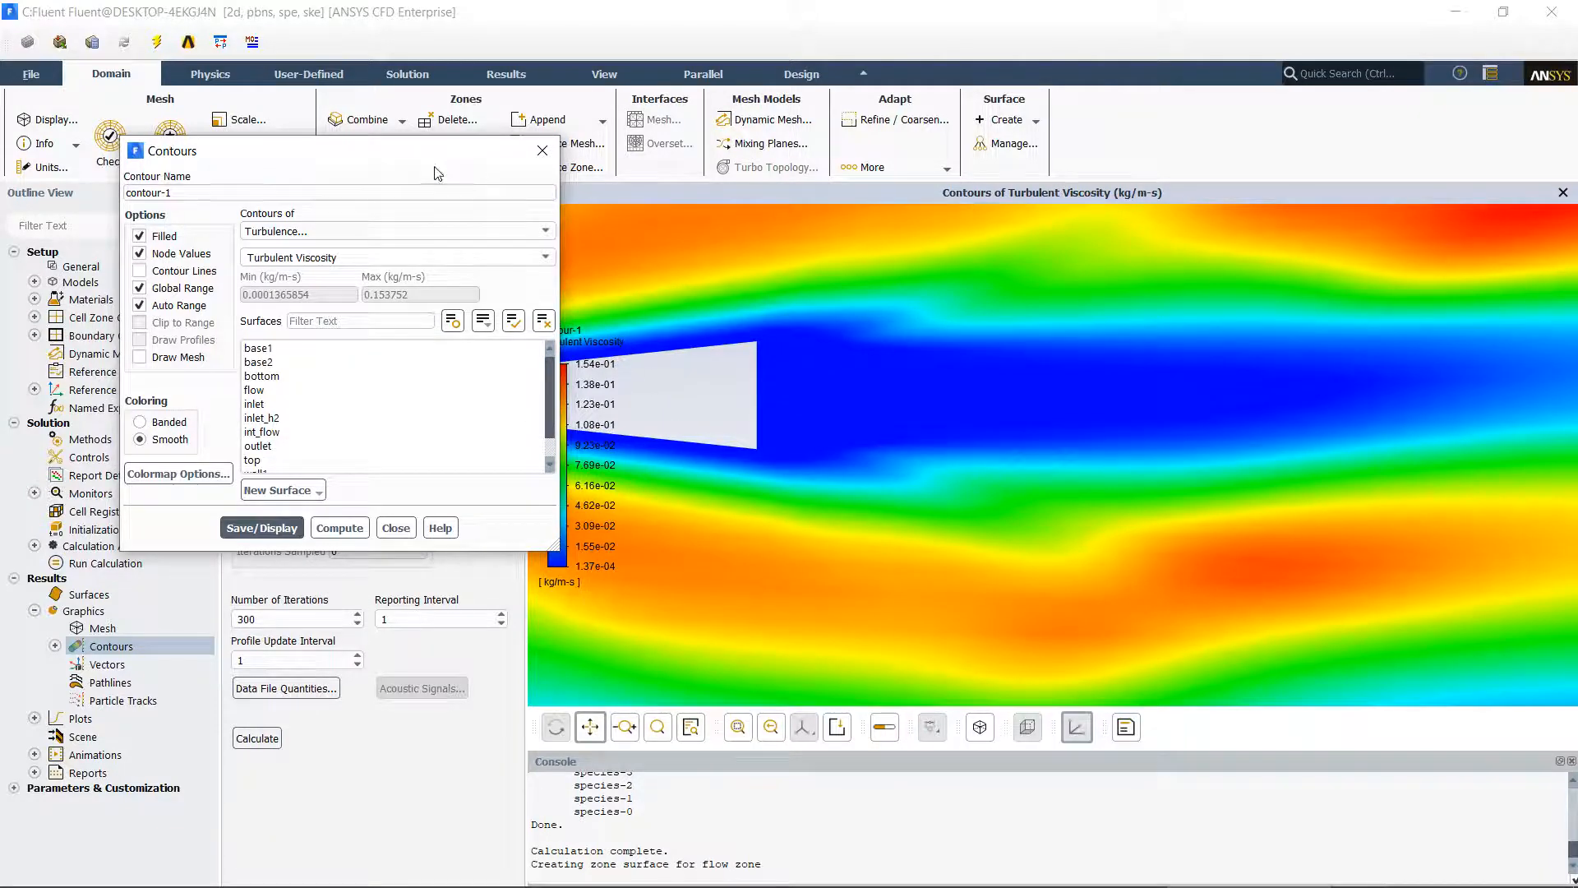
drag(437, 152, 275, 165)
scroll(820, 338, down, 5)
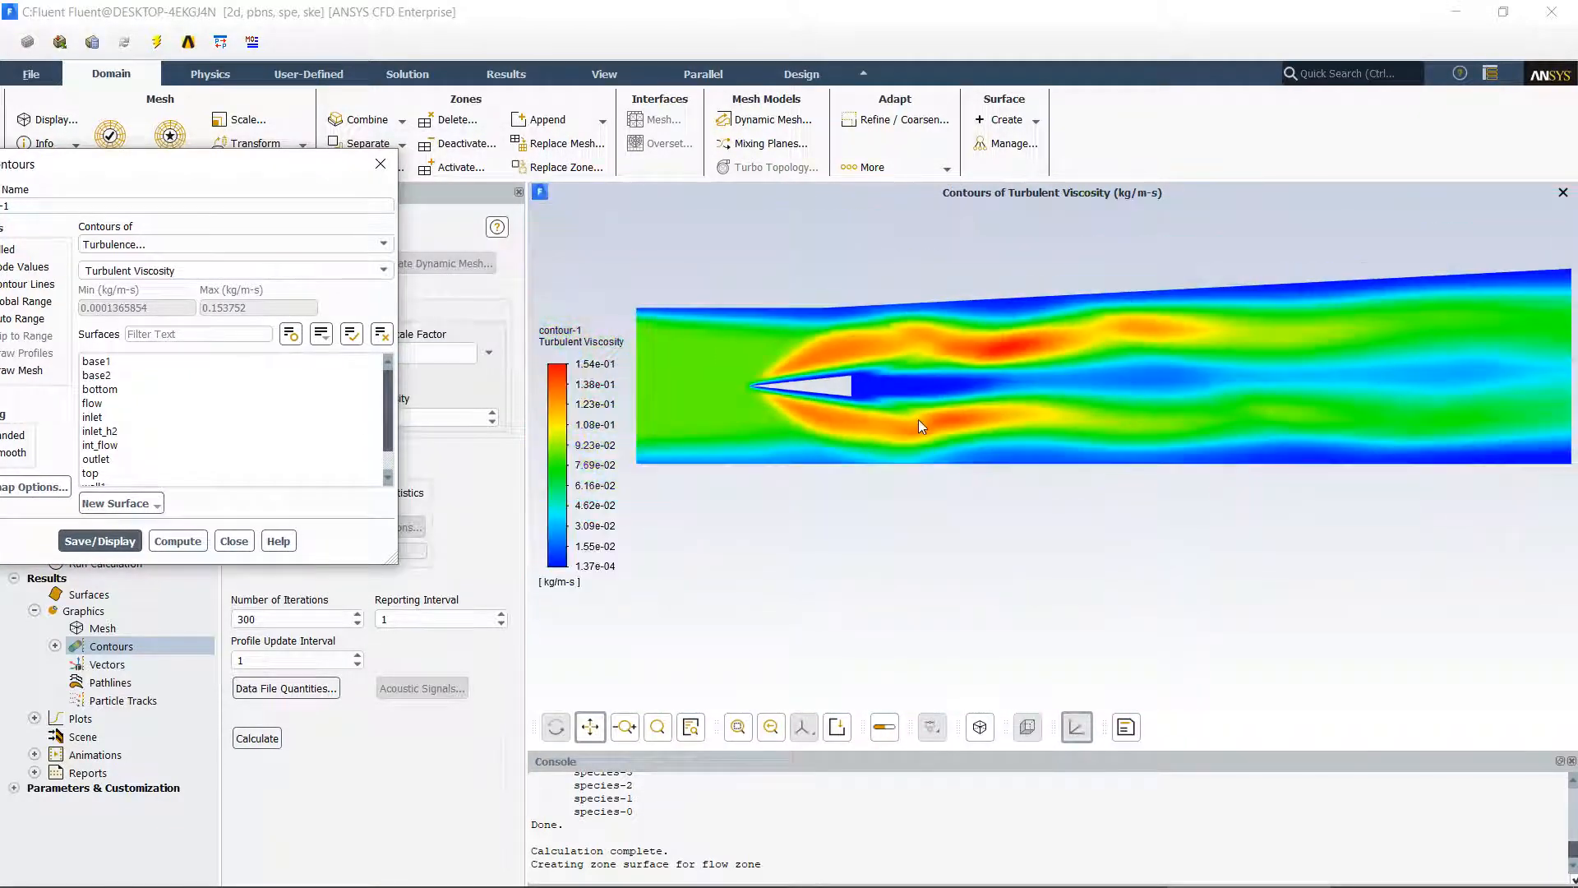
scroll(919, 419, down, 2)
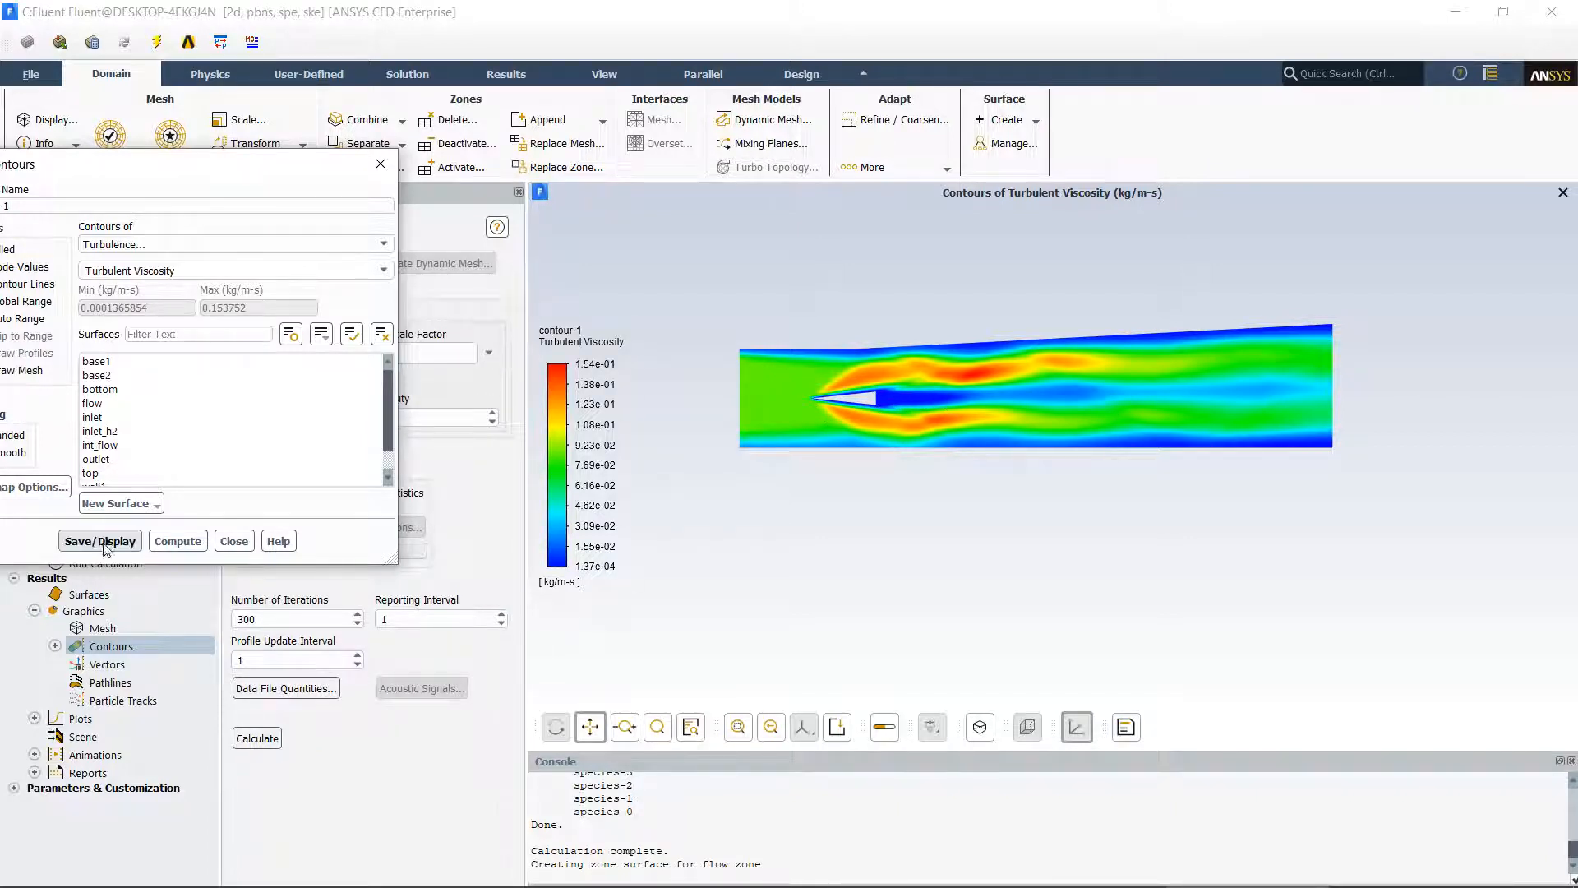
Display contour-1 with Mass fraction of h2 from the Species category, examine the hydrogen wake and legend, and close the contour settings.
drag(168, 164, 444, 153)
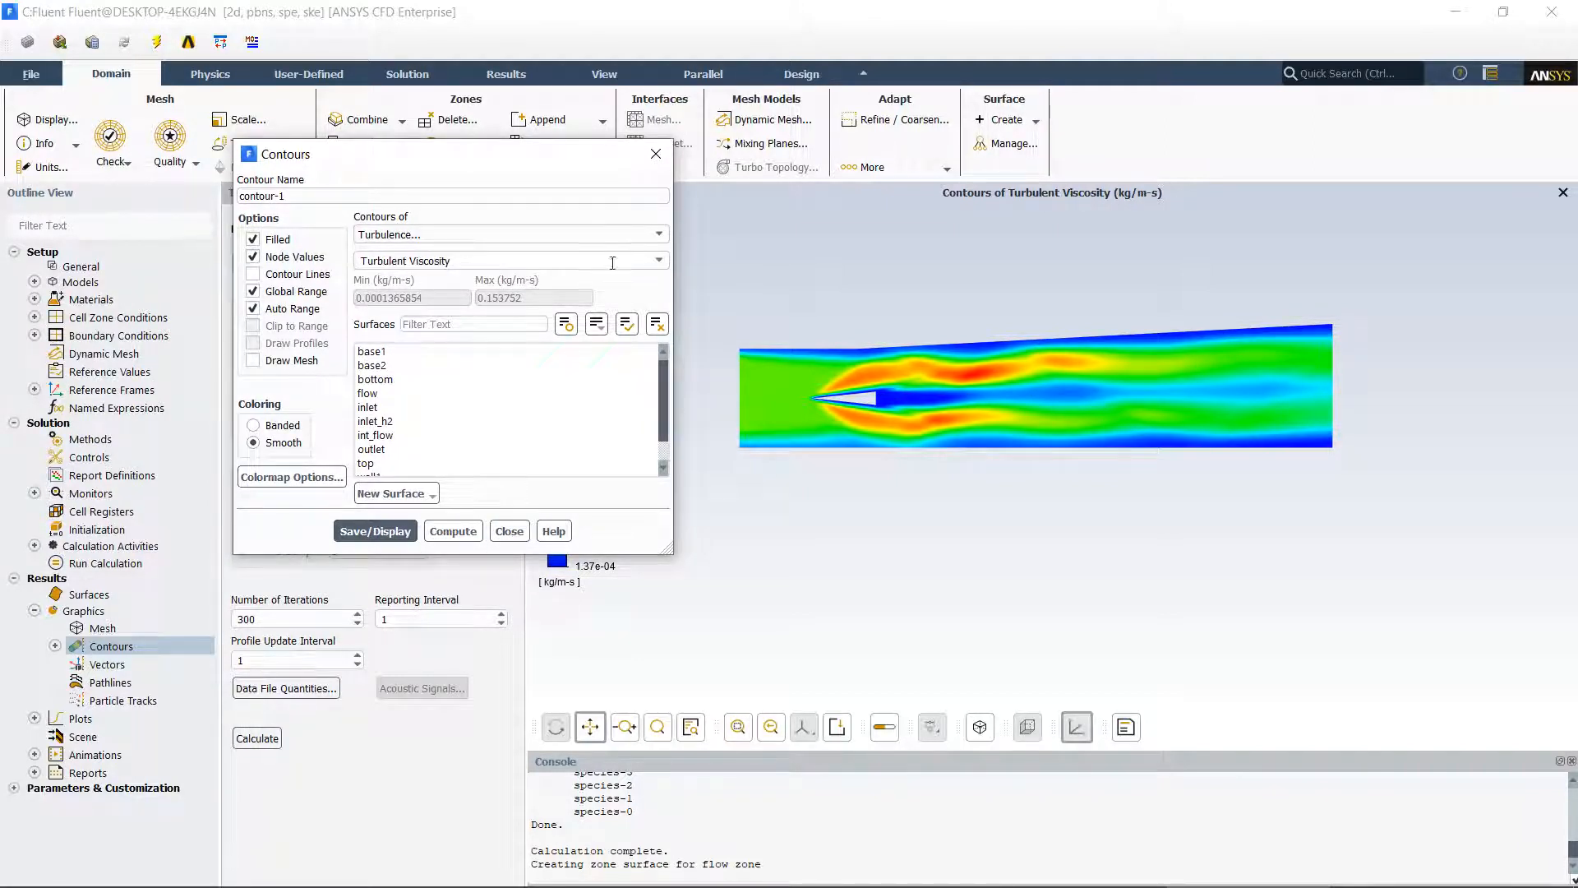
click(660, 235)
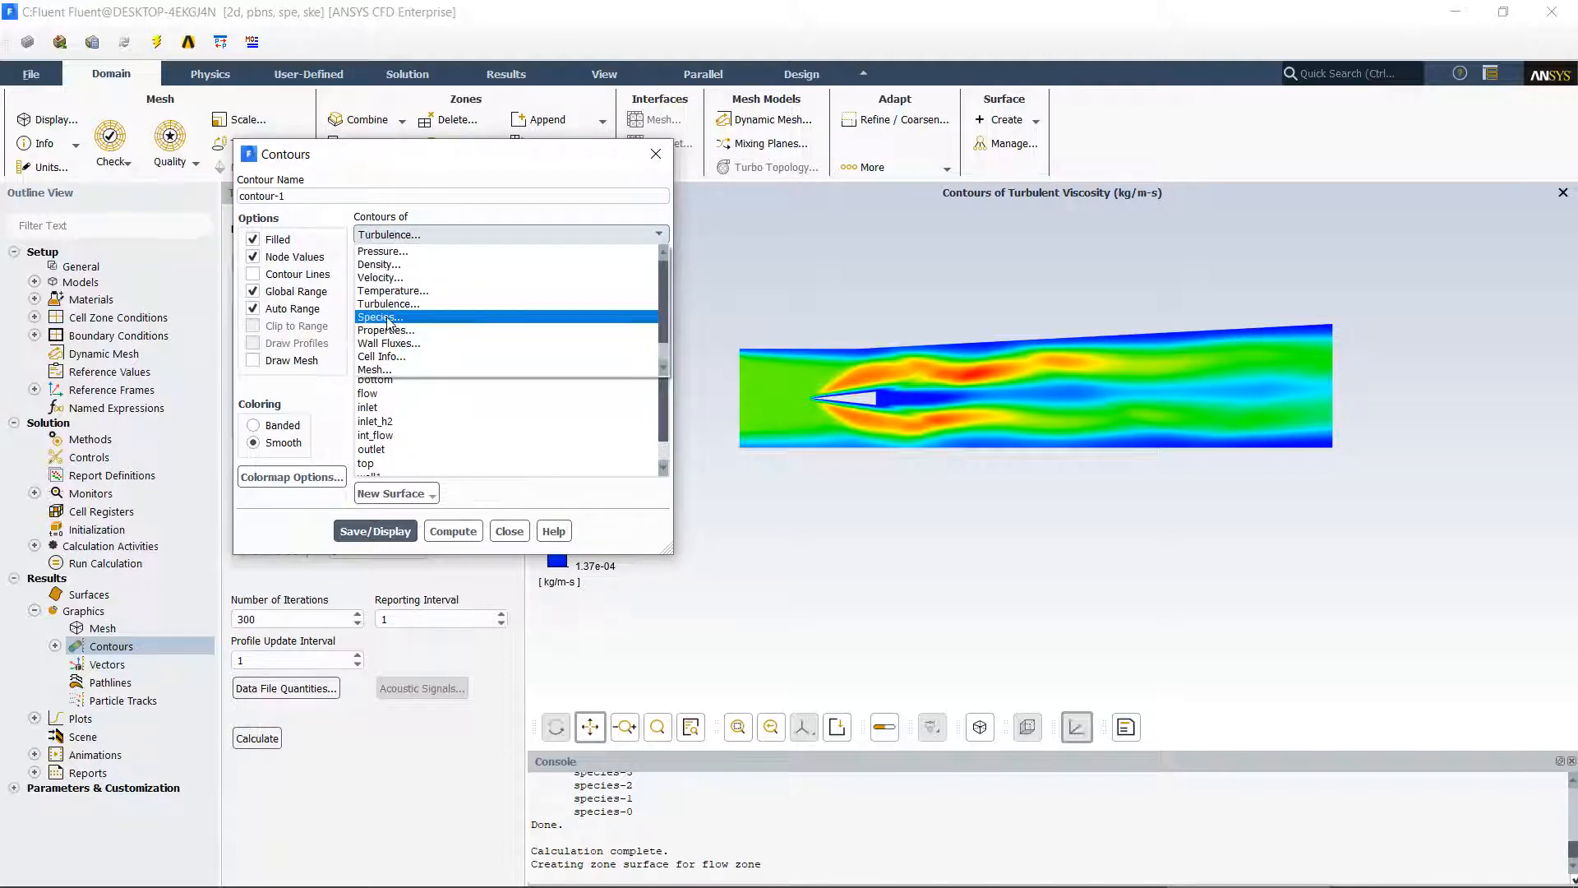
click(387, 321)
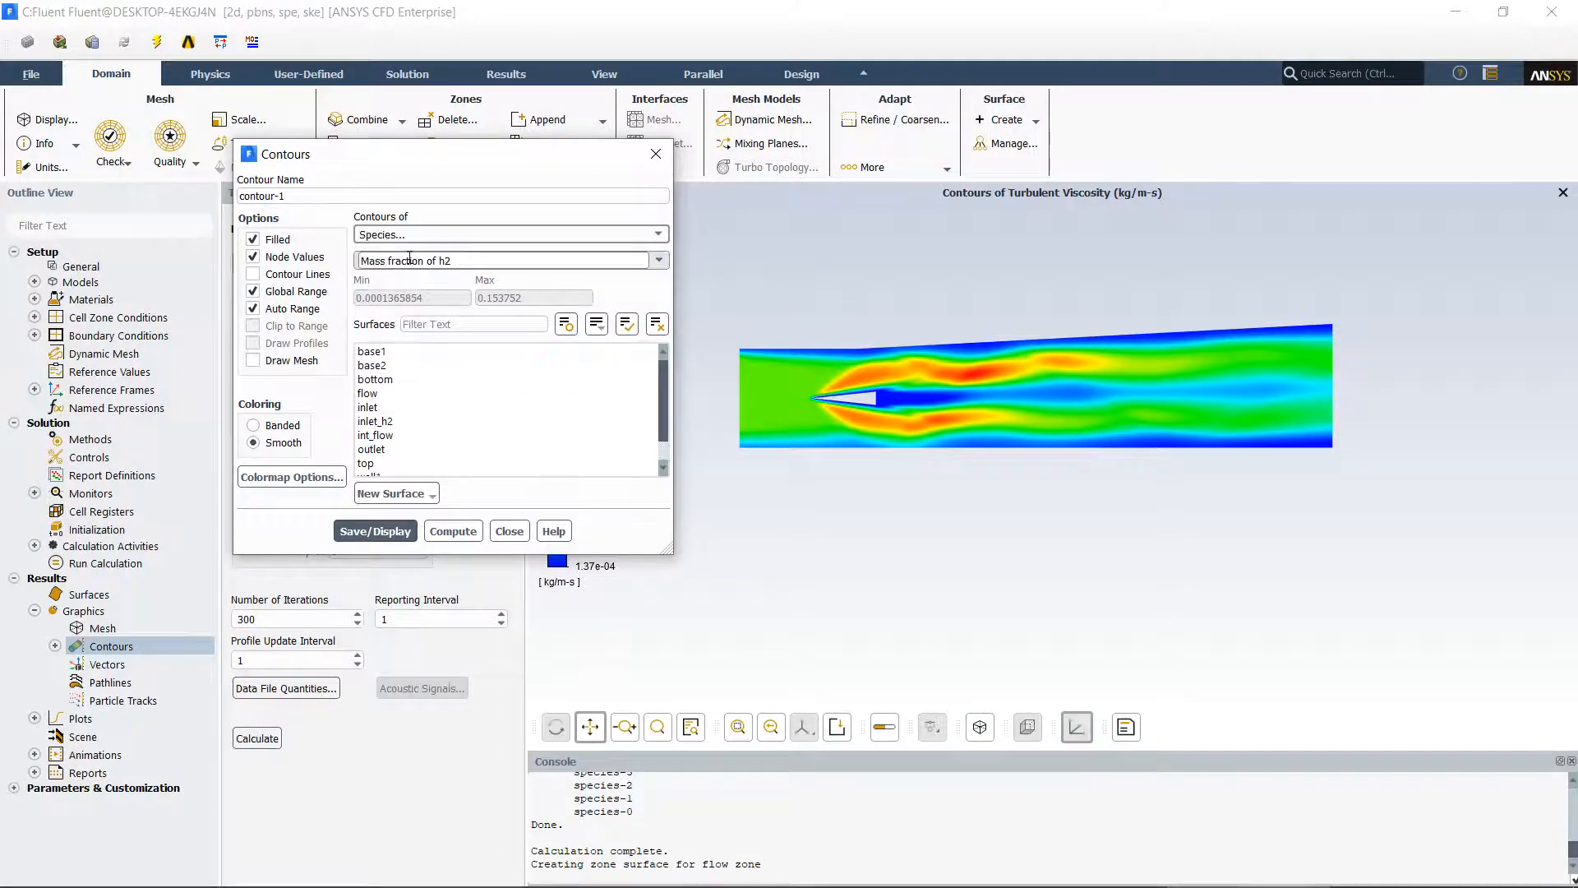
click(359, 532)
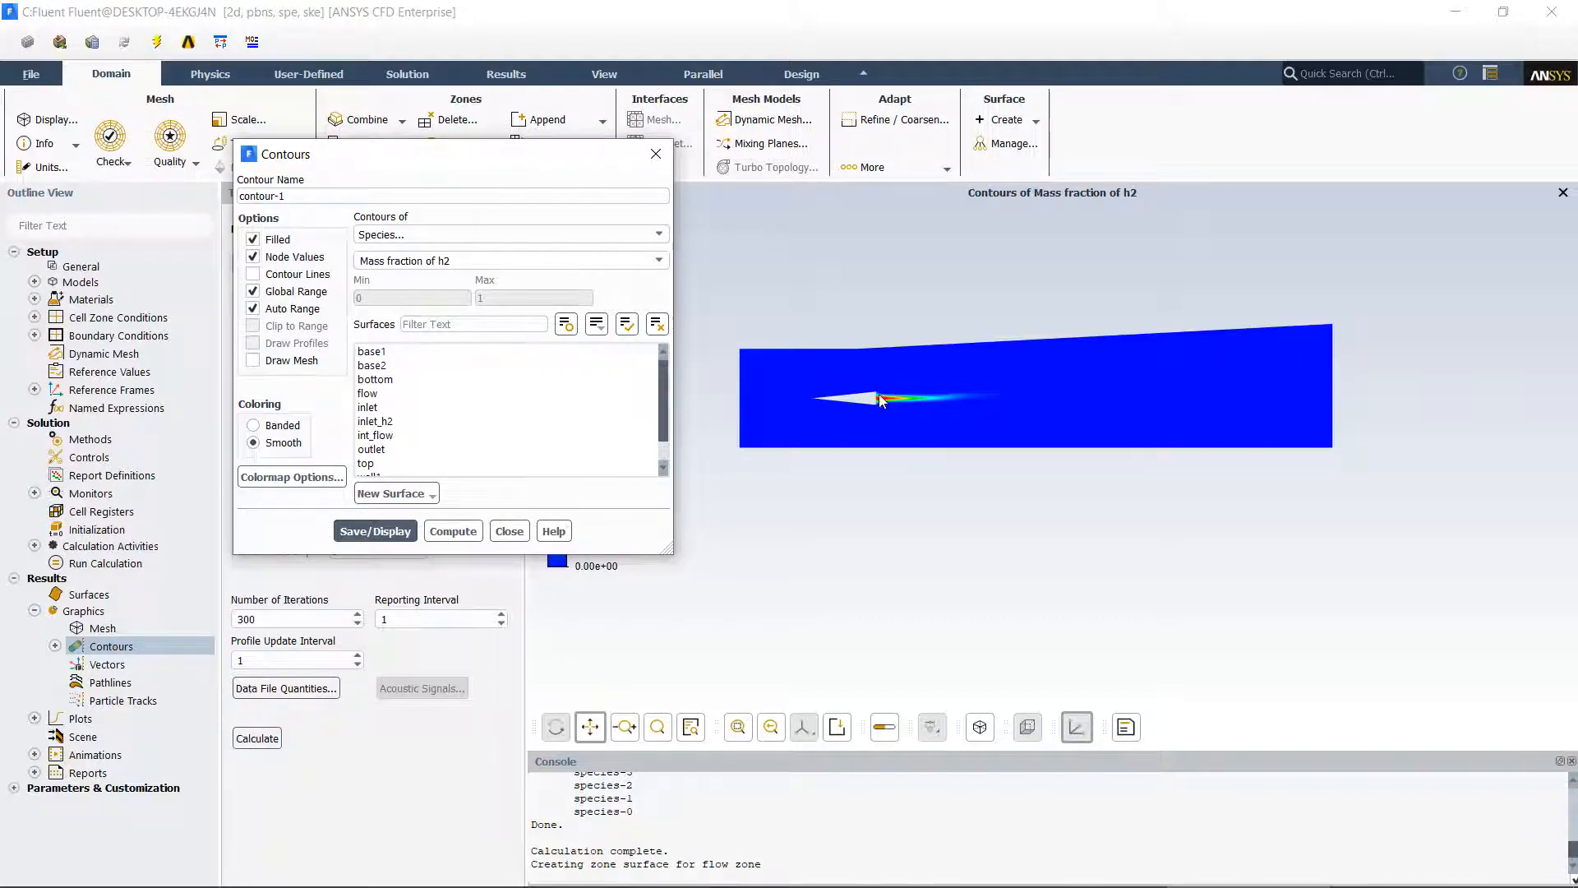
scroll(896, 342, up, 5)
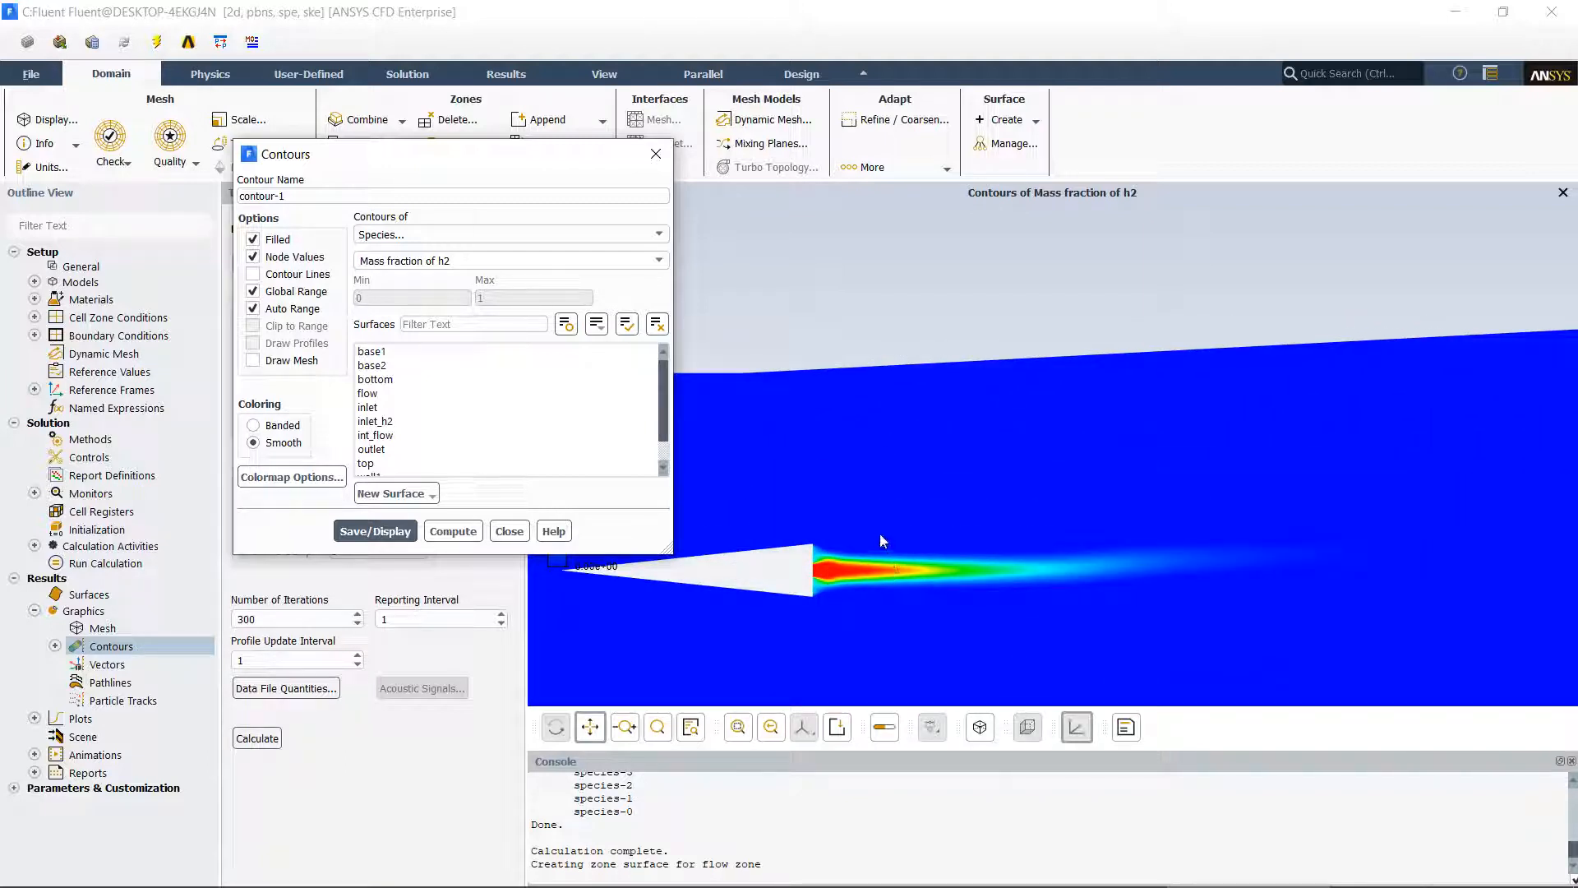
scroll(762, 452, down, 6)
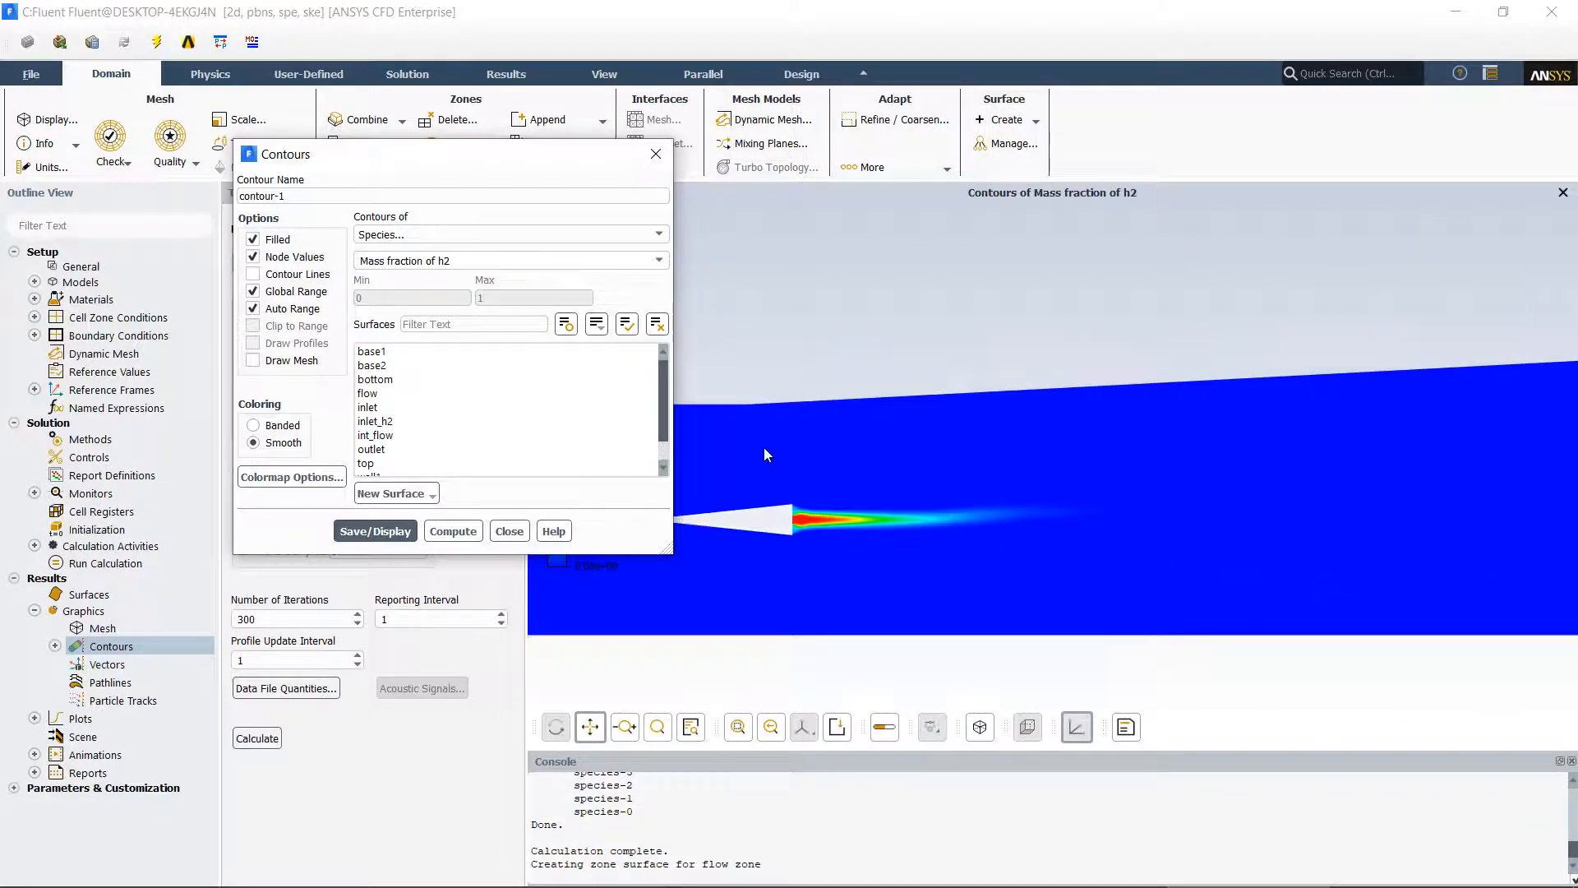
drag(443, 156, 228, 159)
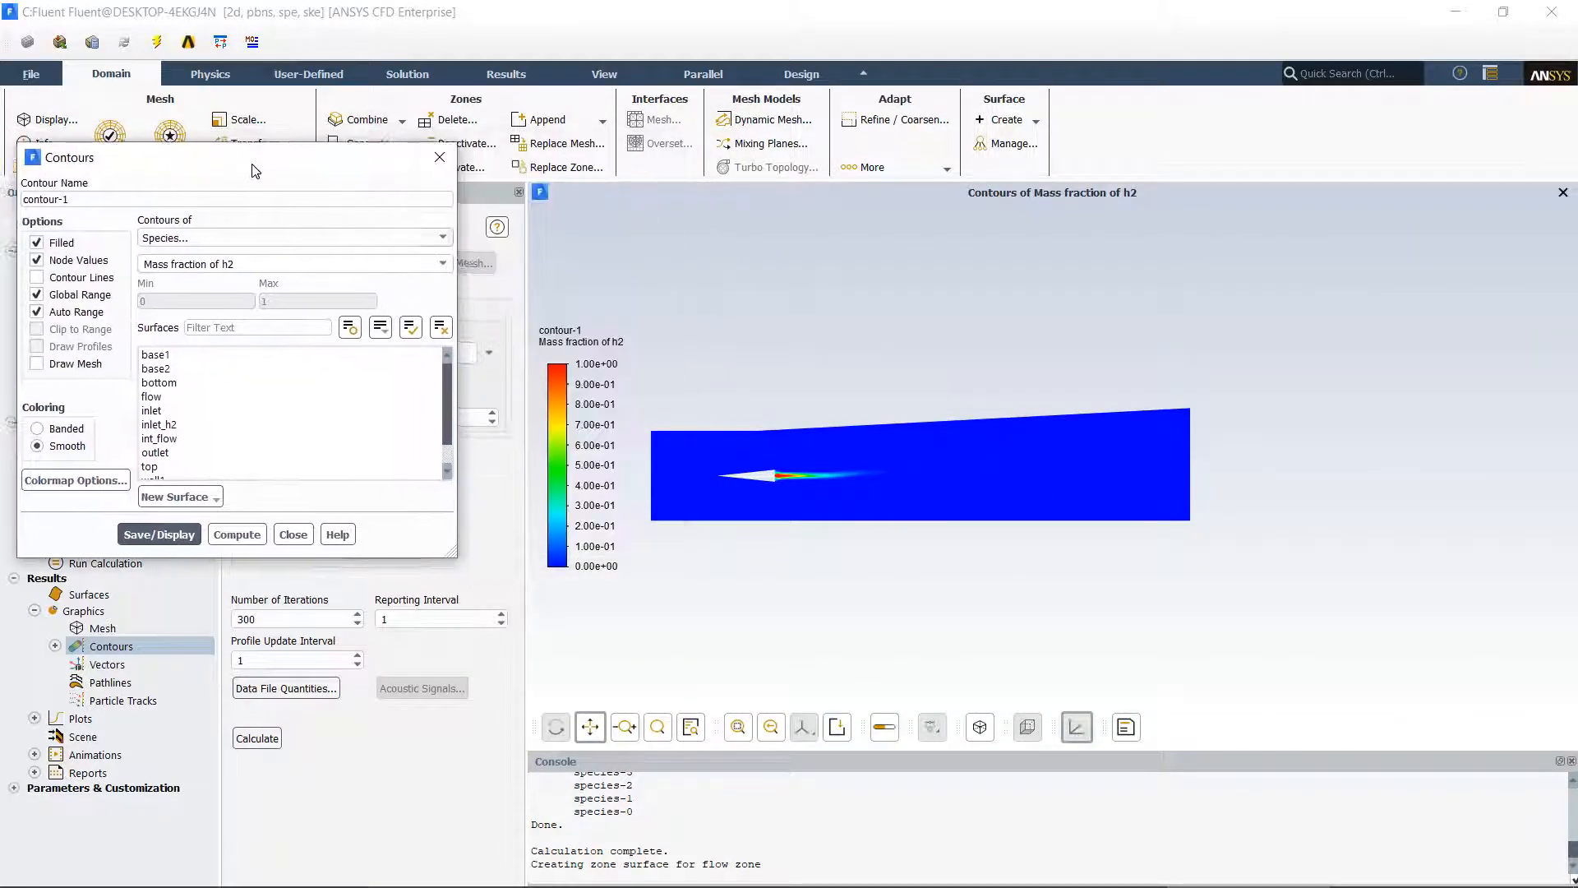
click(549, 392)
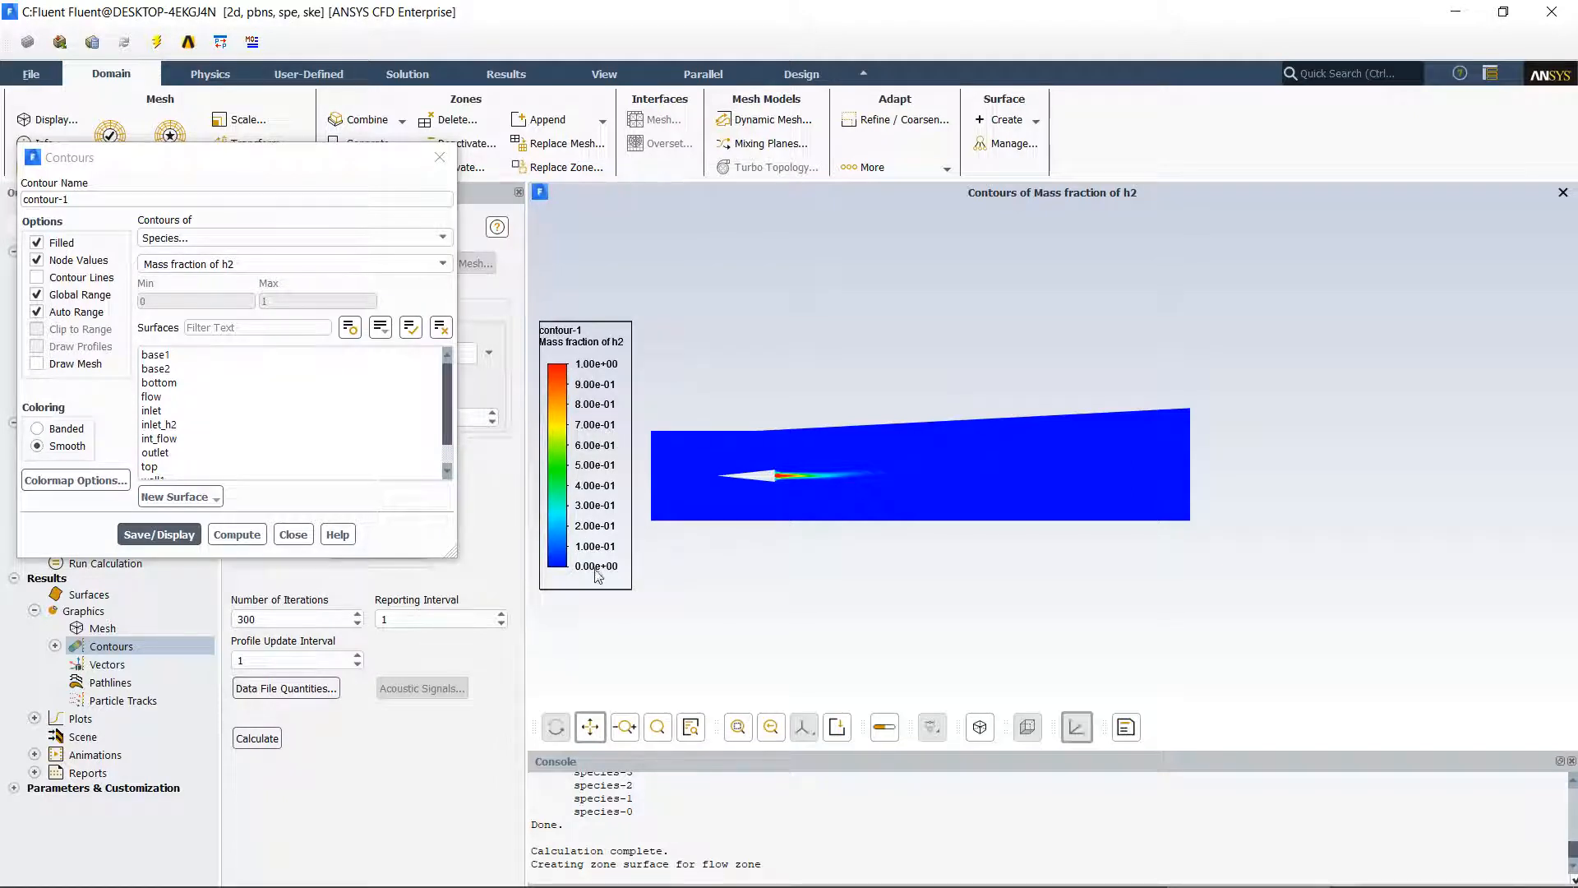
drag(227, 167, 538, 147)
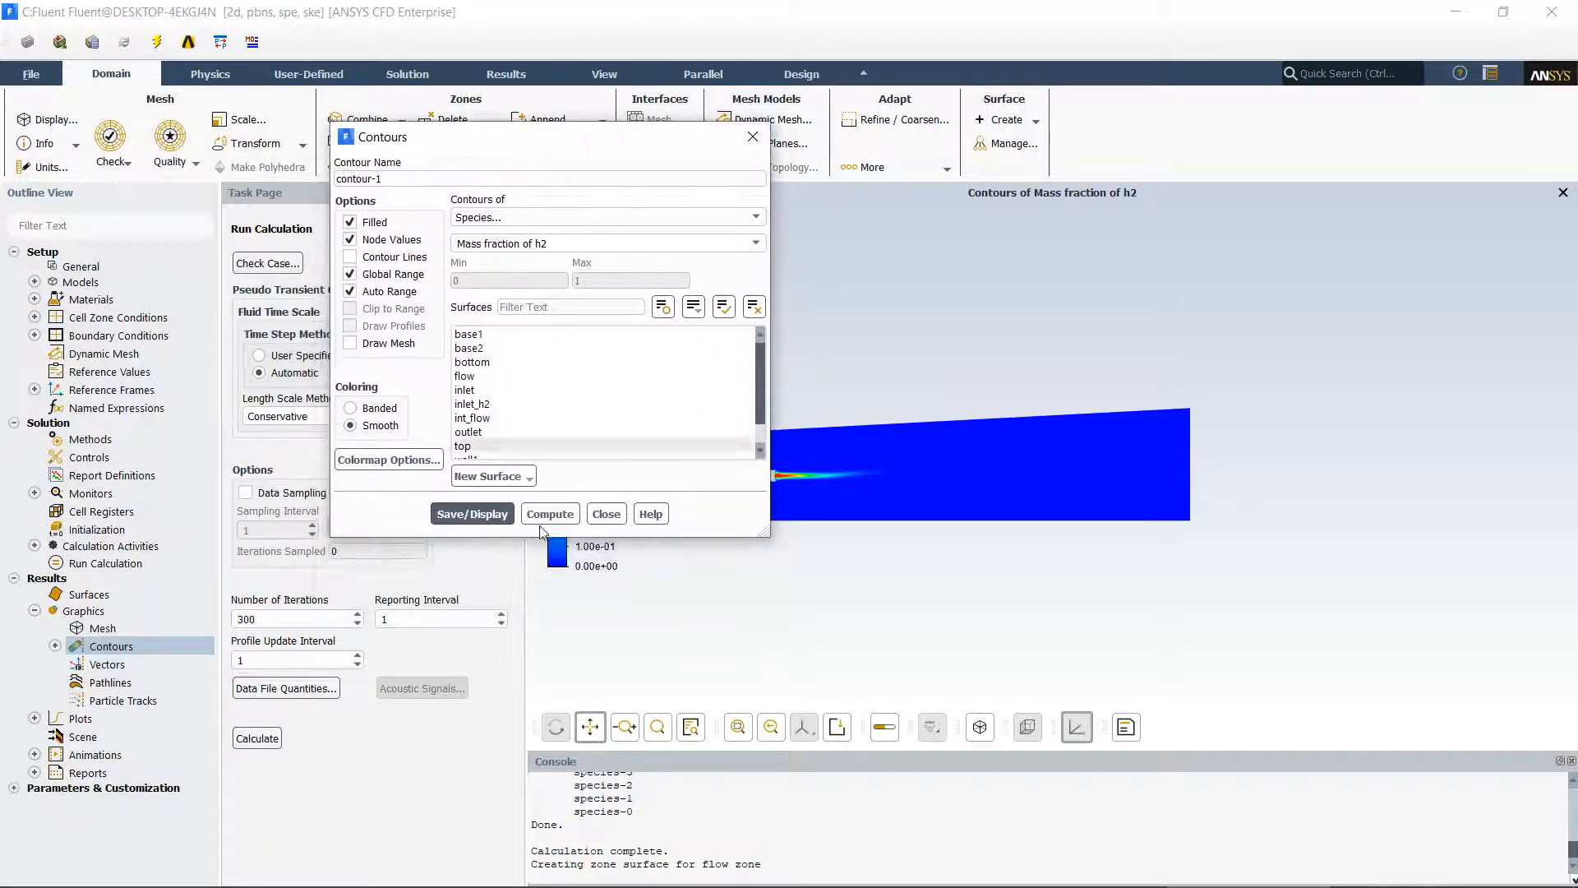
click(605, 515)
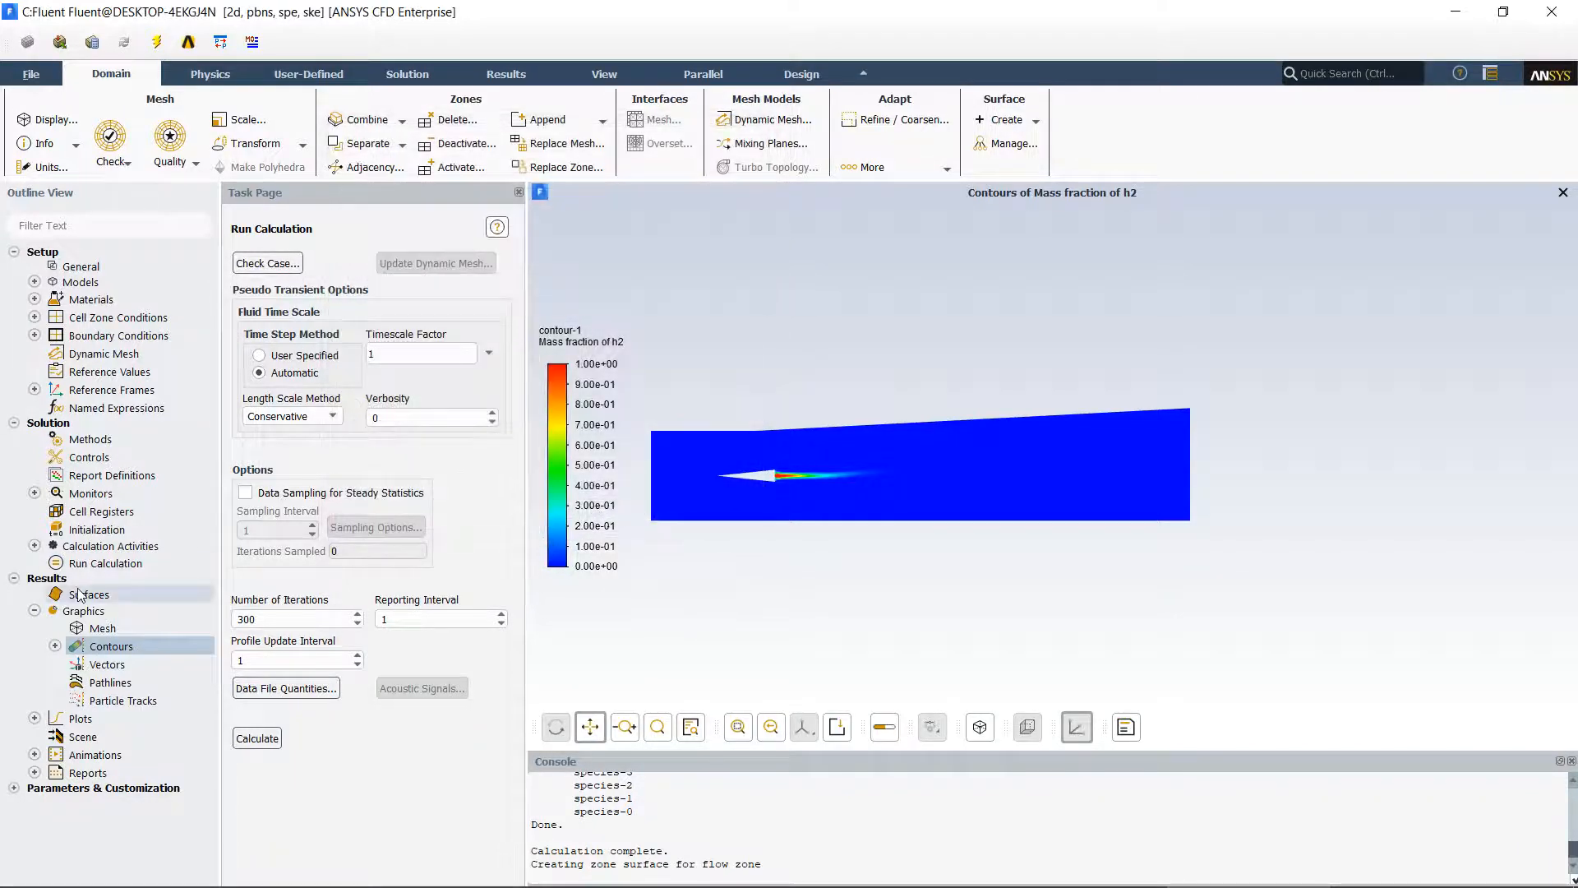
Display pathlines-1 released from the inlet surface, colored by Velocity Magnitude, and examine them around and behind the wedge.
double_click(98, 684)
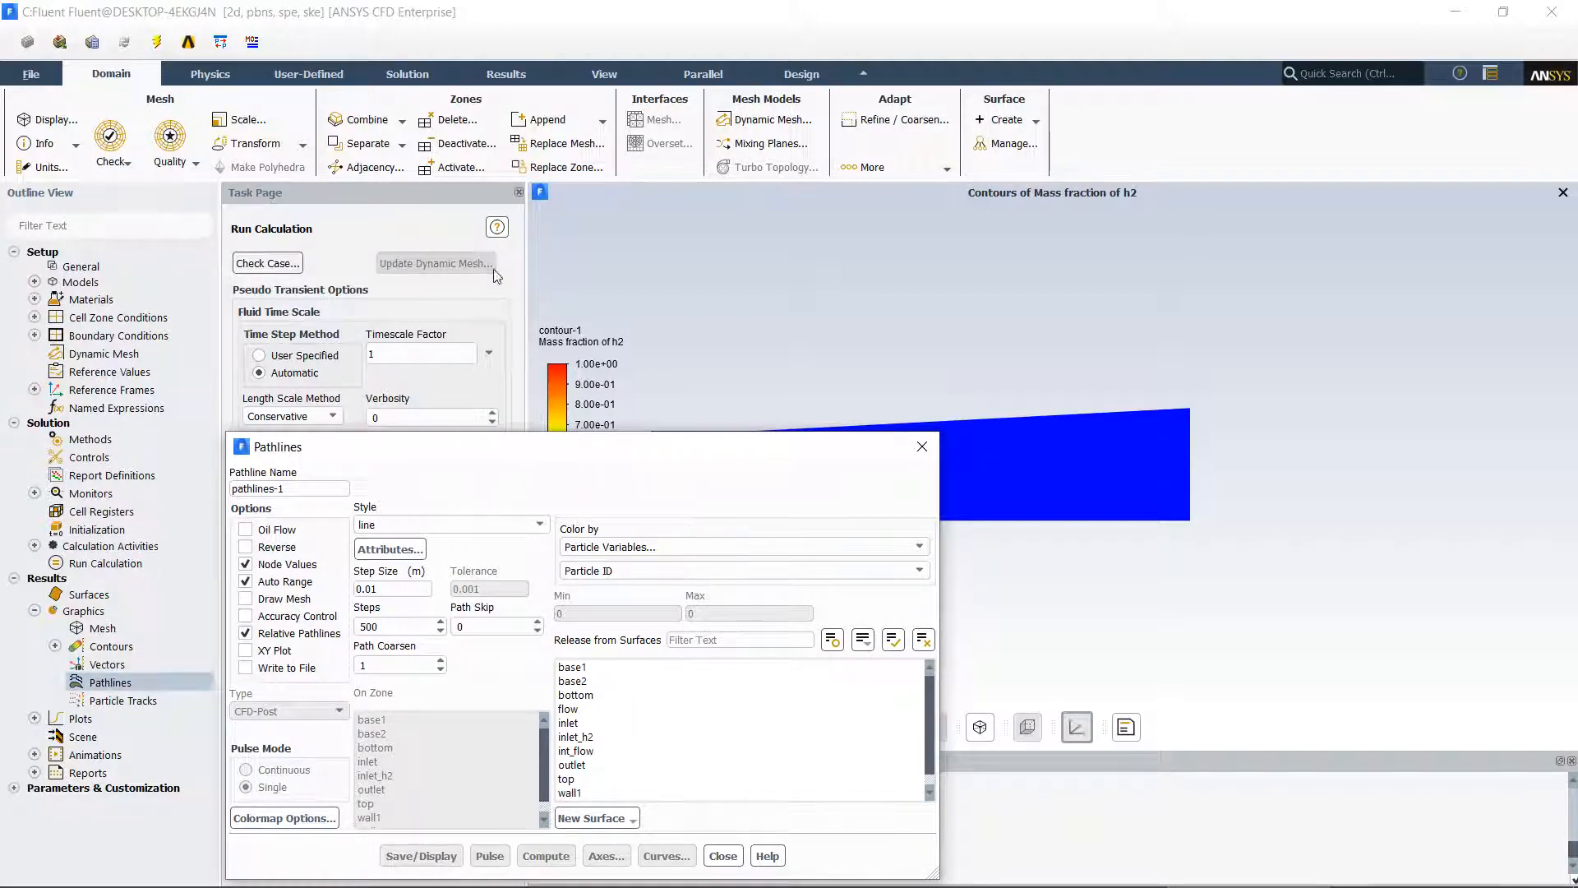
drag(517, 452, 459, 166)
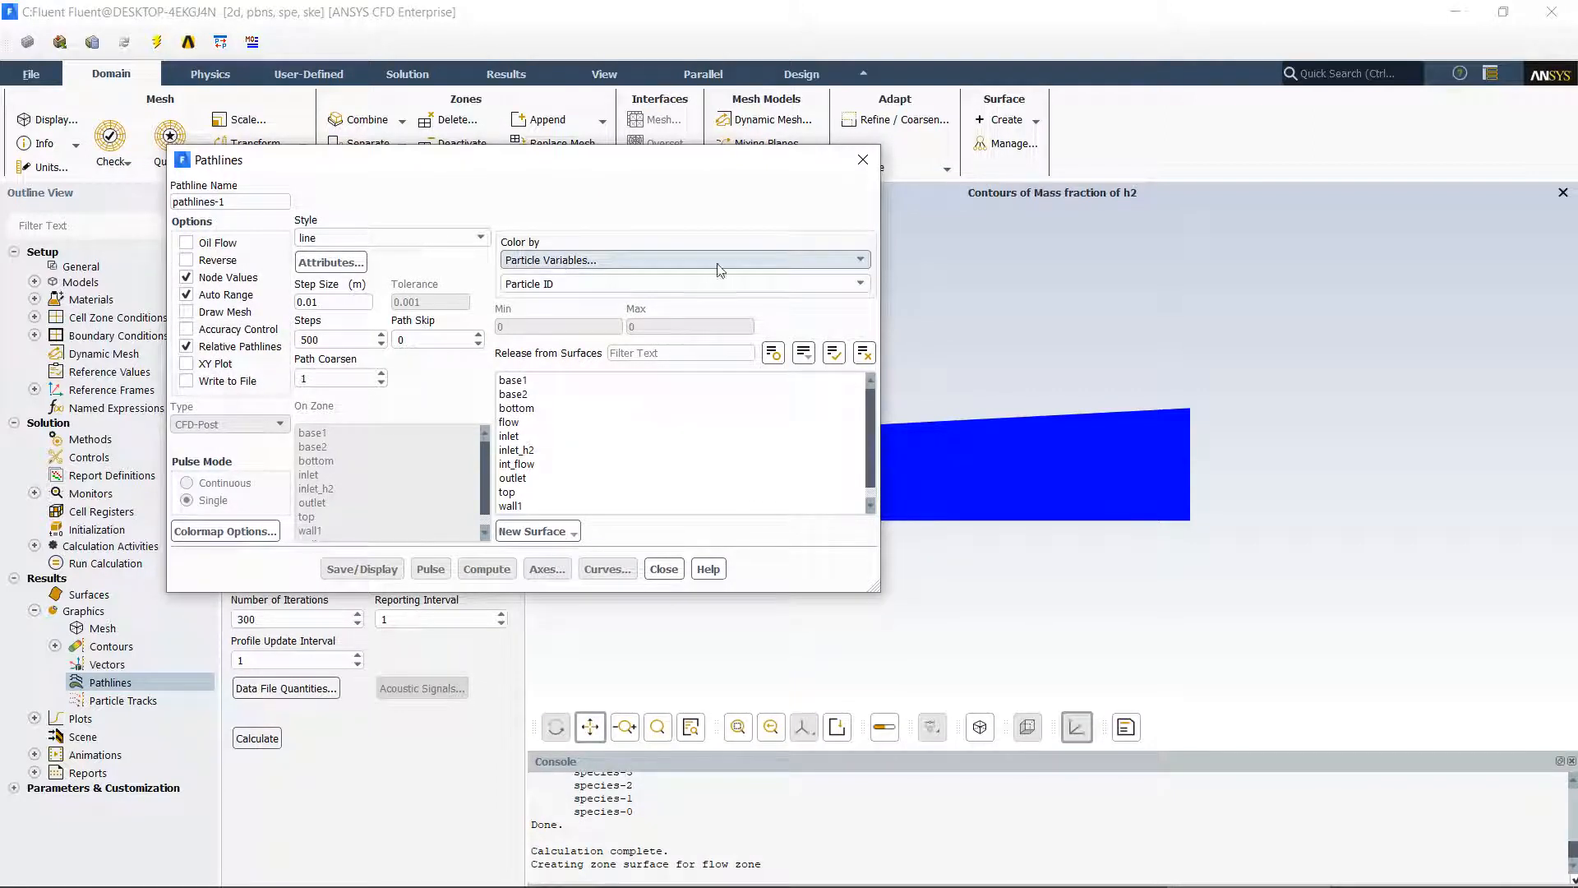
click(860, 259)
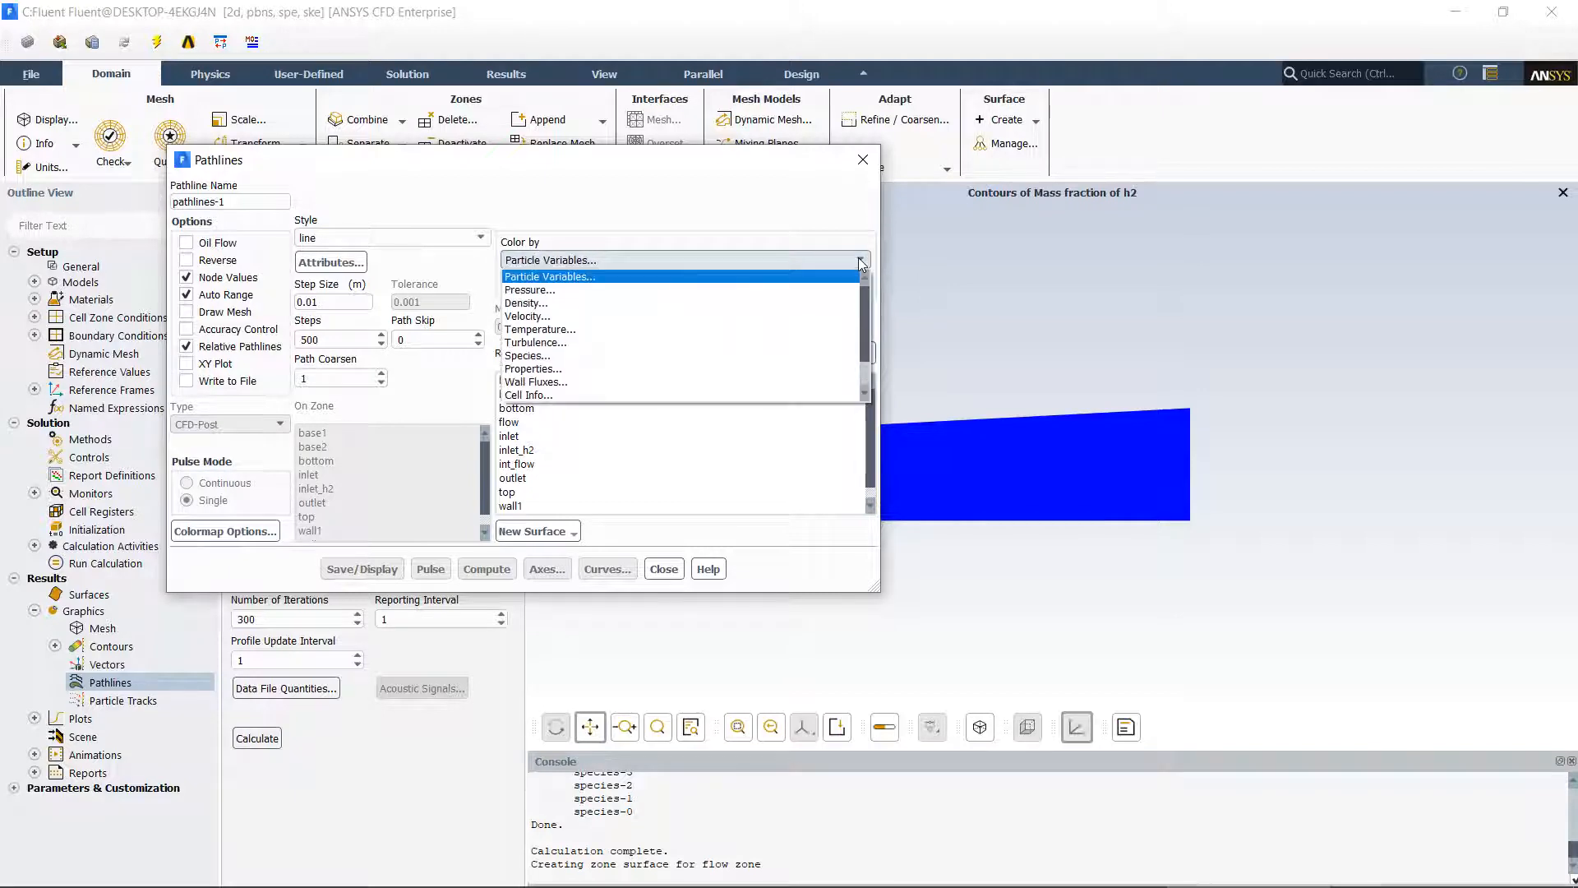
click(524, 323)
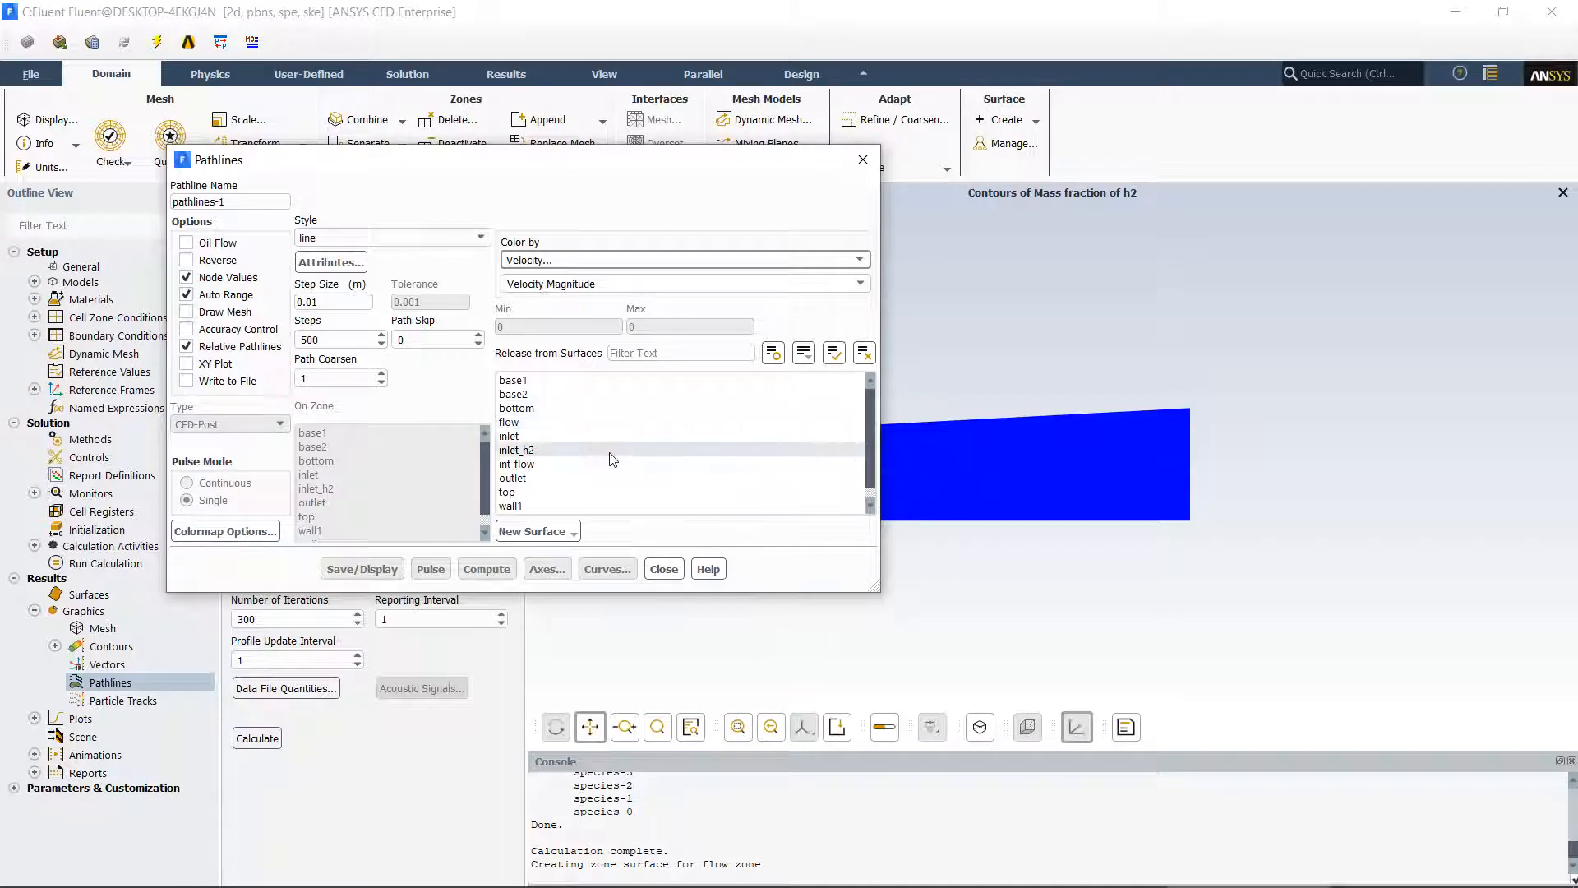
click(522, 436)
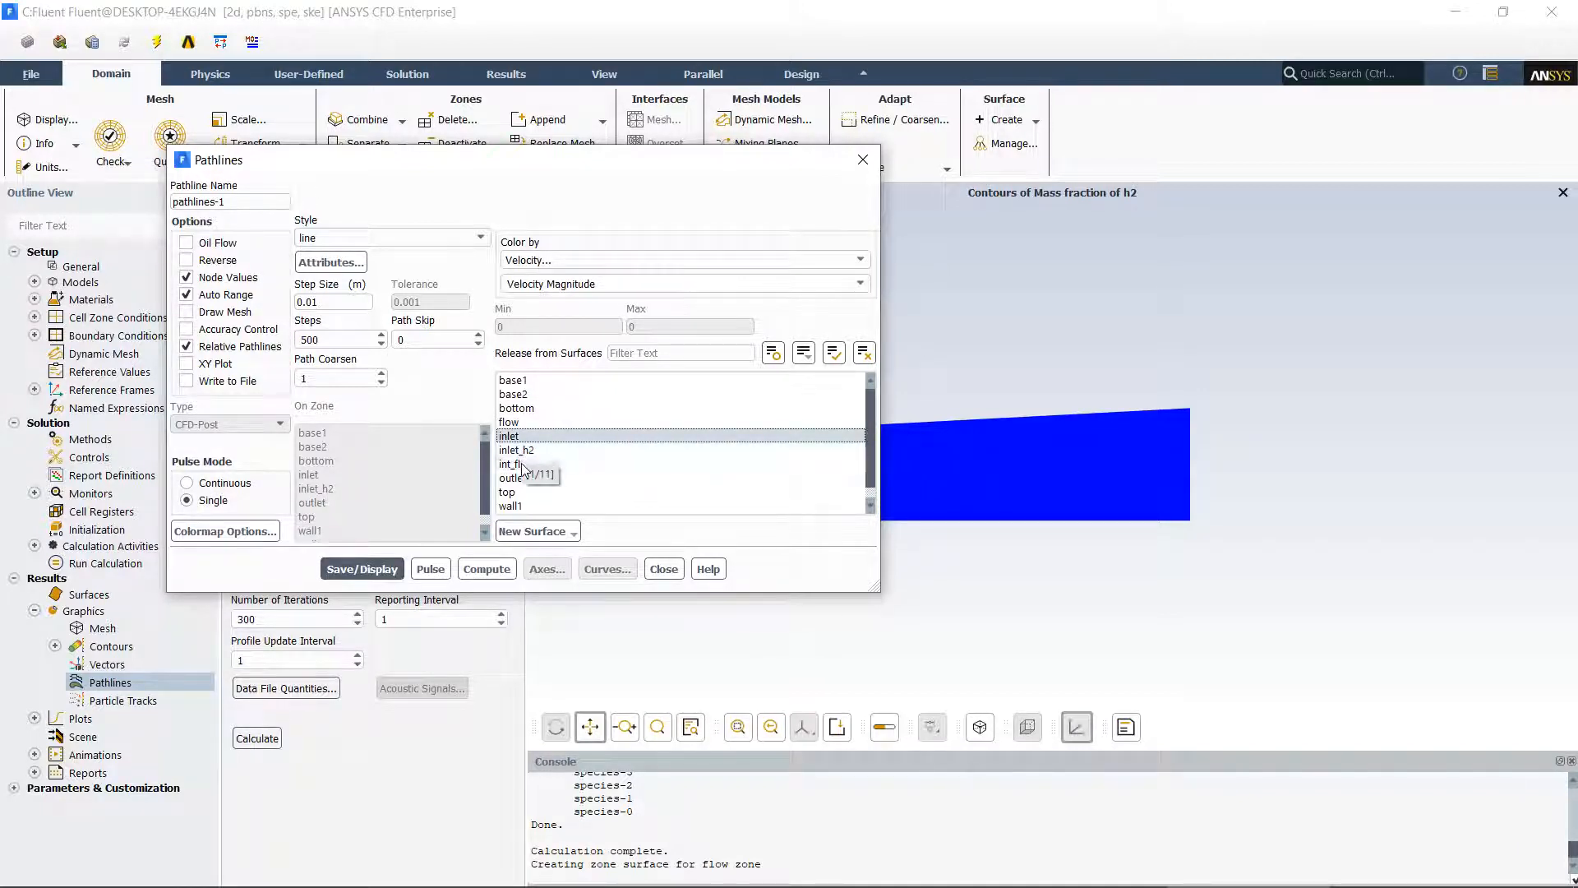
click(352, 569)
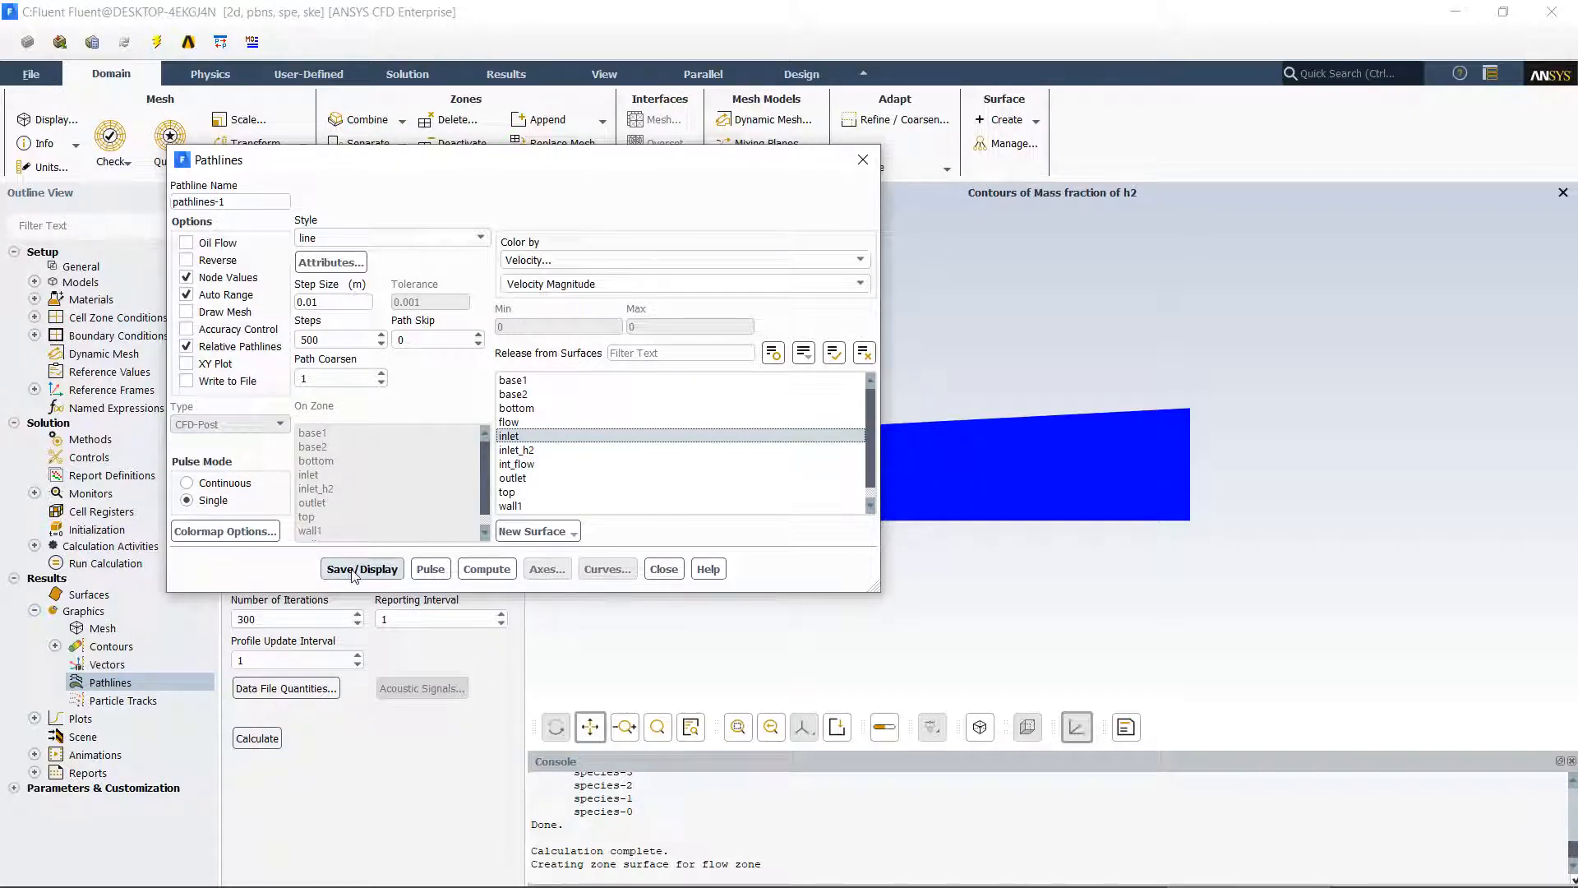
click(353, 570)
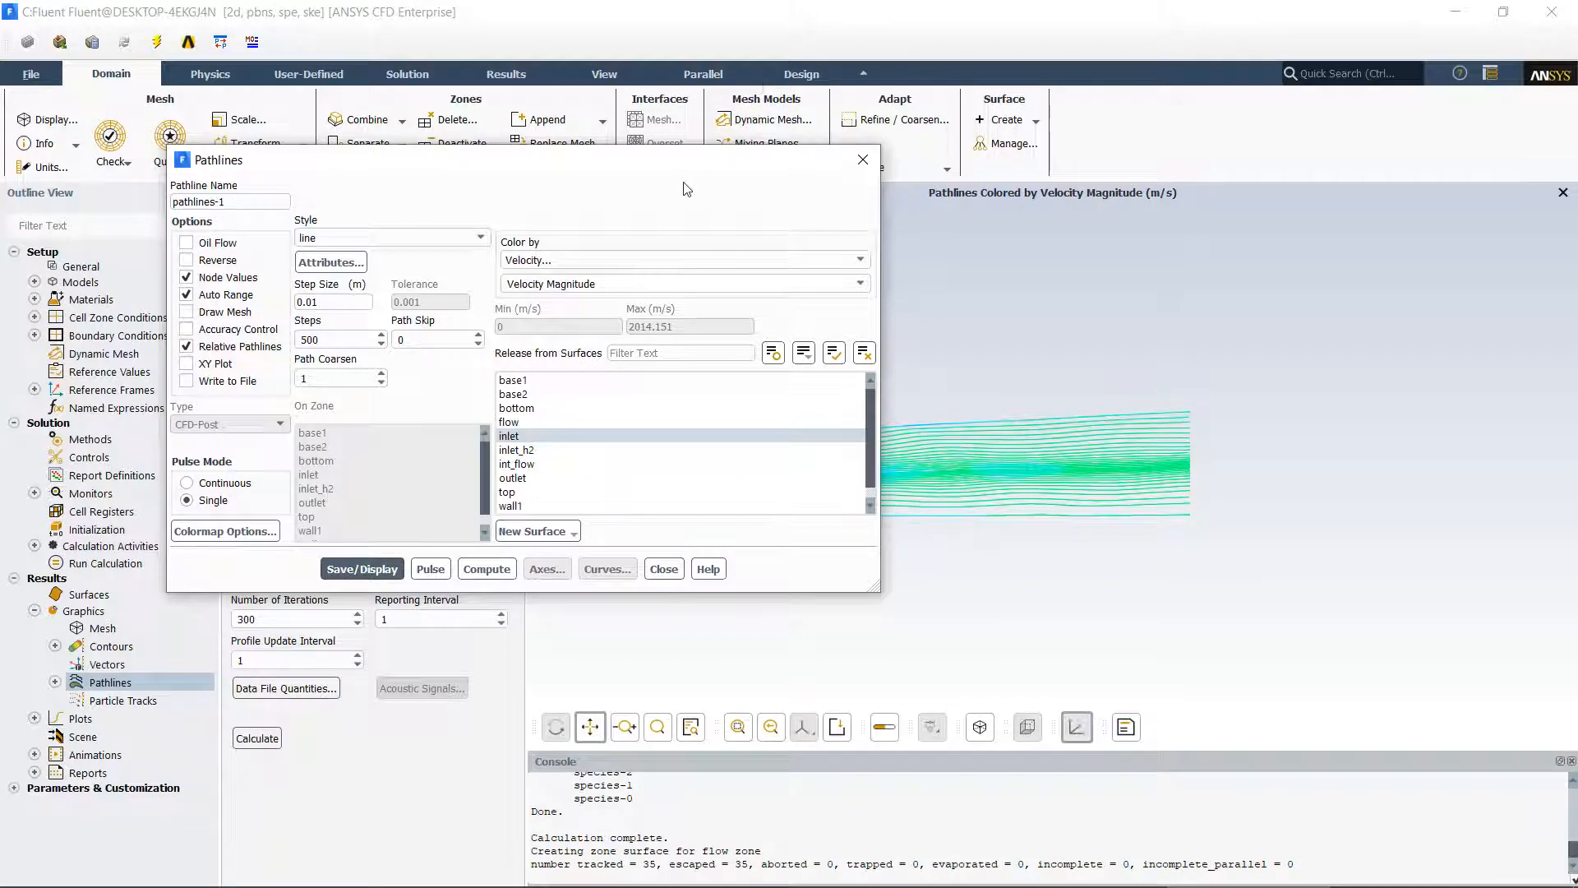
drag(685, 164, 388, 229)
scroll(859, 427, up, 2)
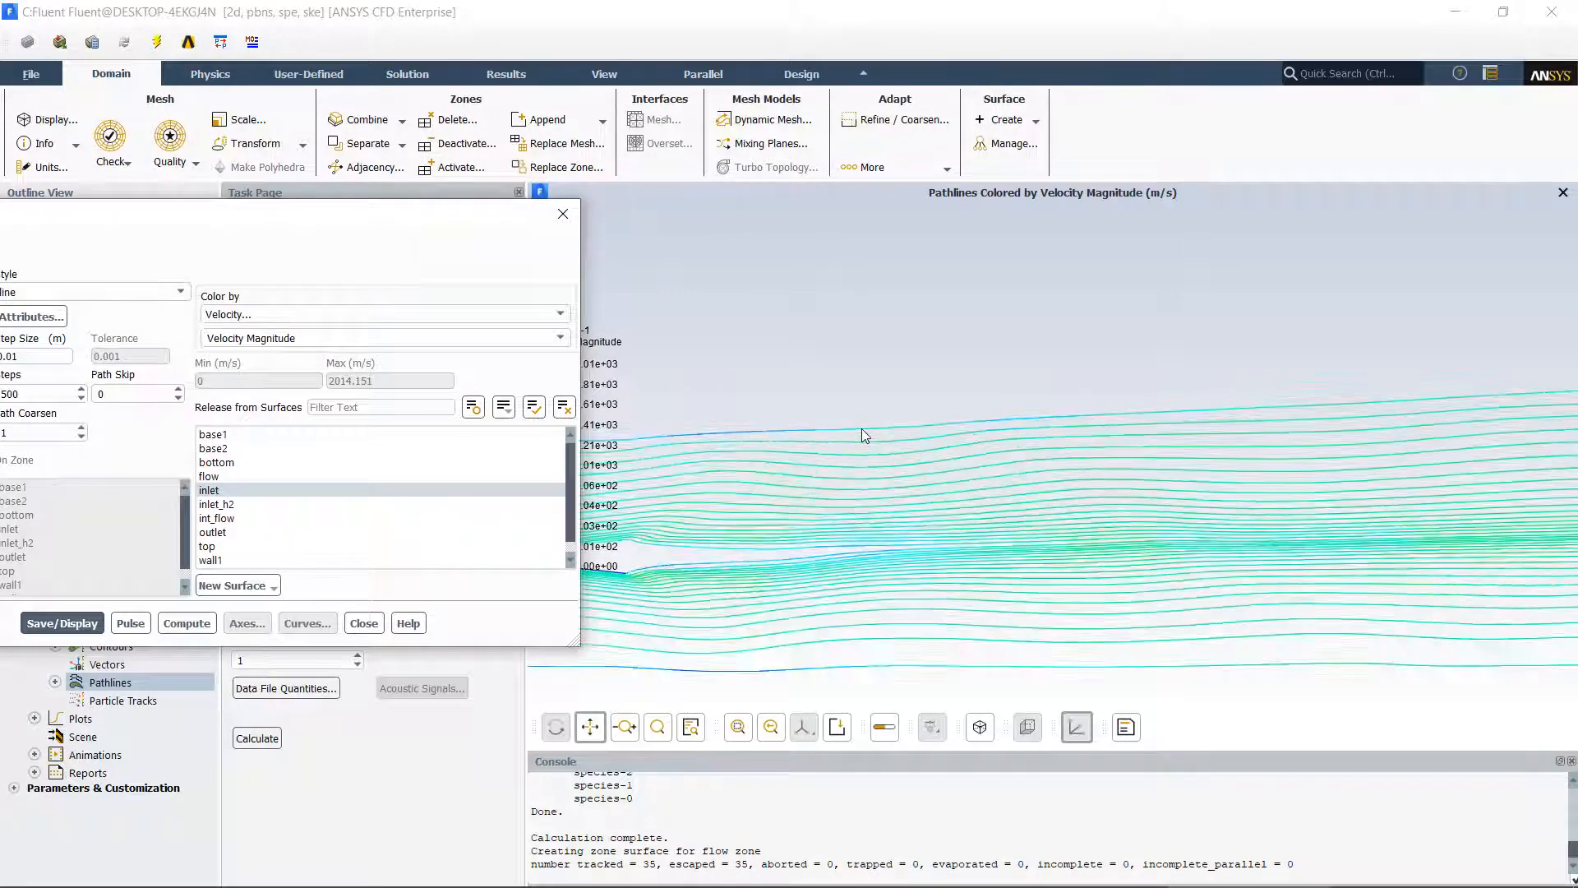
scroll(813, 559, up, 2)
scroll(846, 544, down, 3)
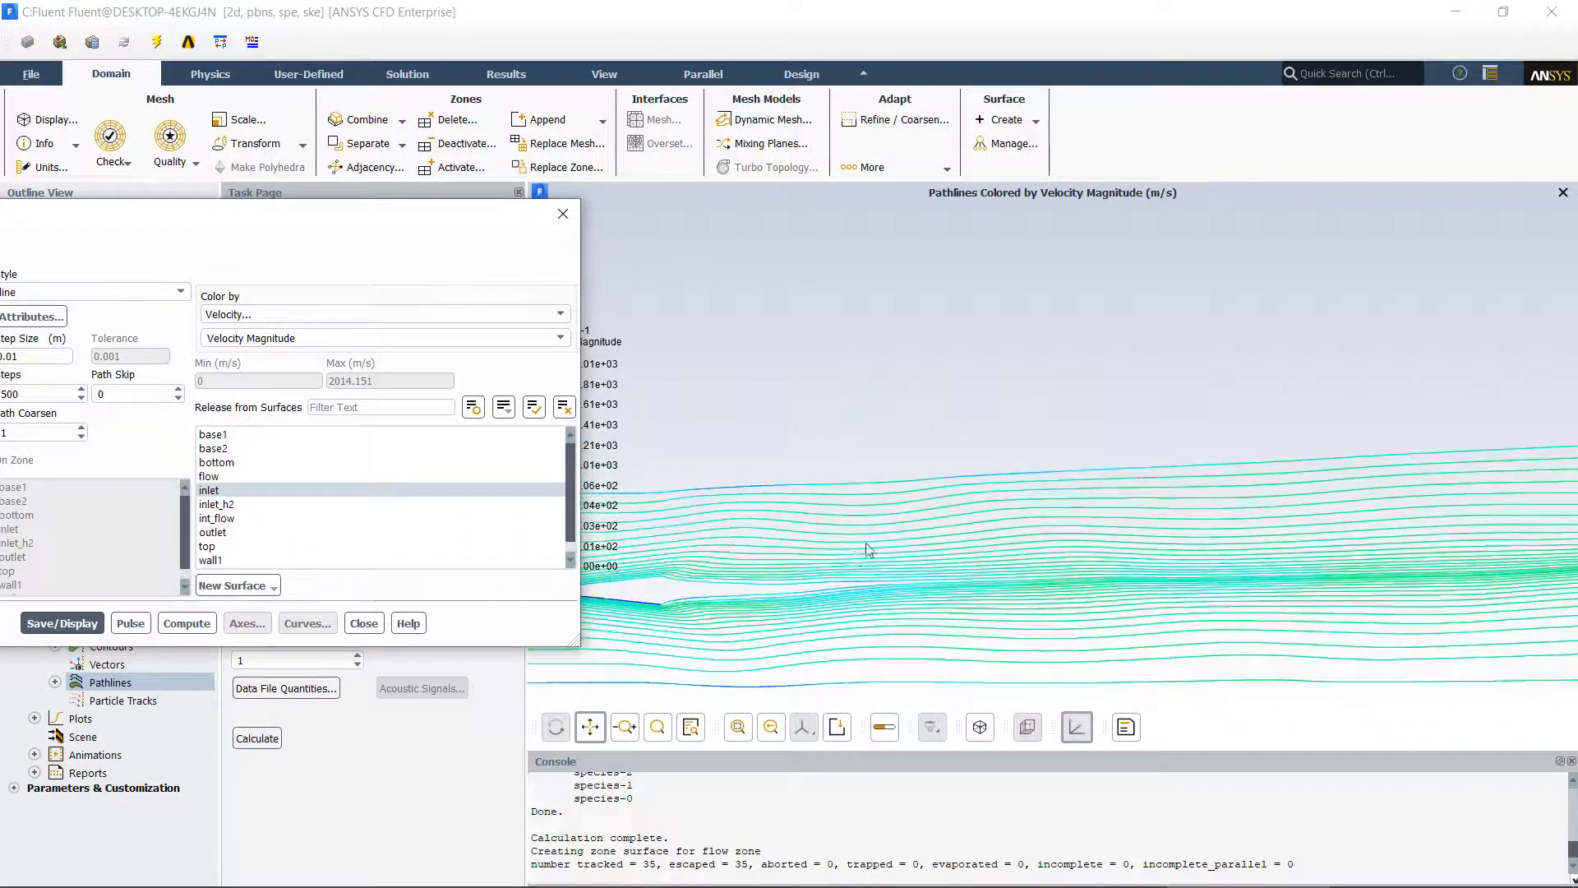
scroll(876, 530, up, 3)
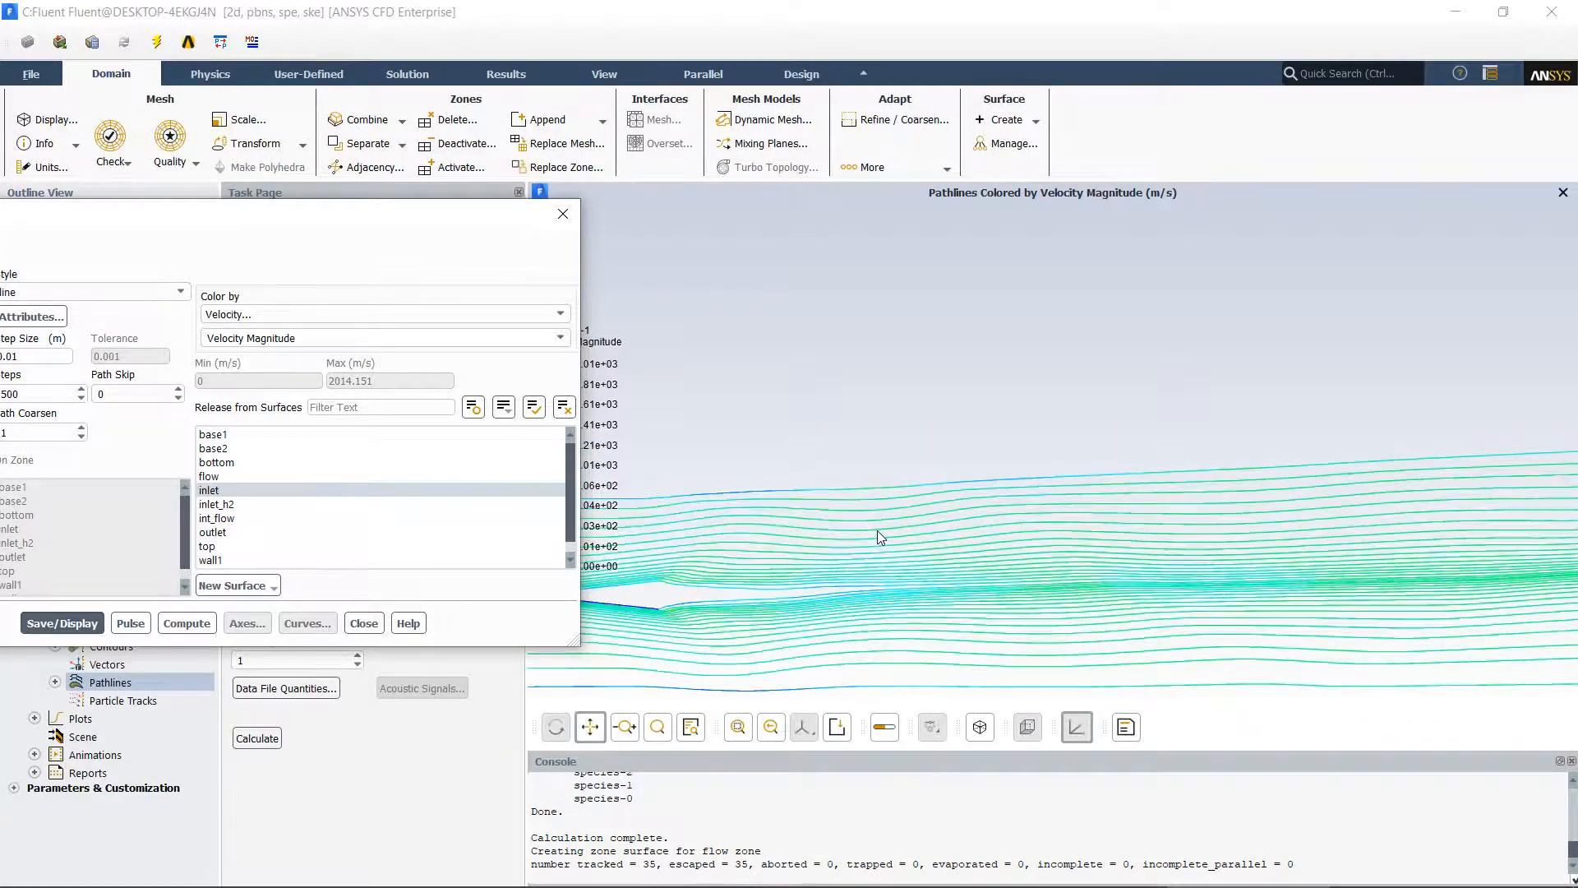
Set the Path Skip of pathlines-1 to 3 and redisplay the inlet pathlines.
scroll(876, 536, down, 2)
drag(373, 216, 607, 182)
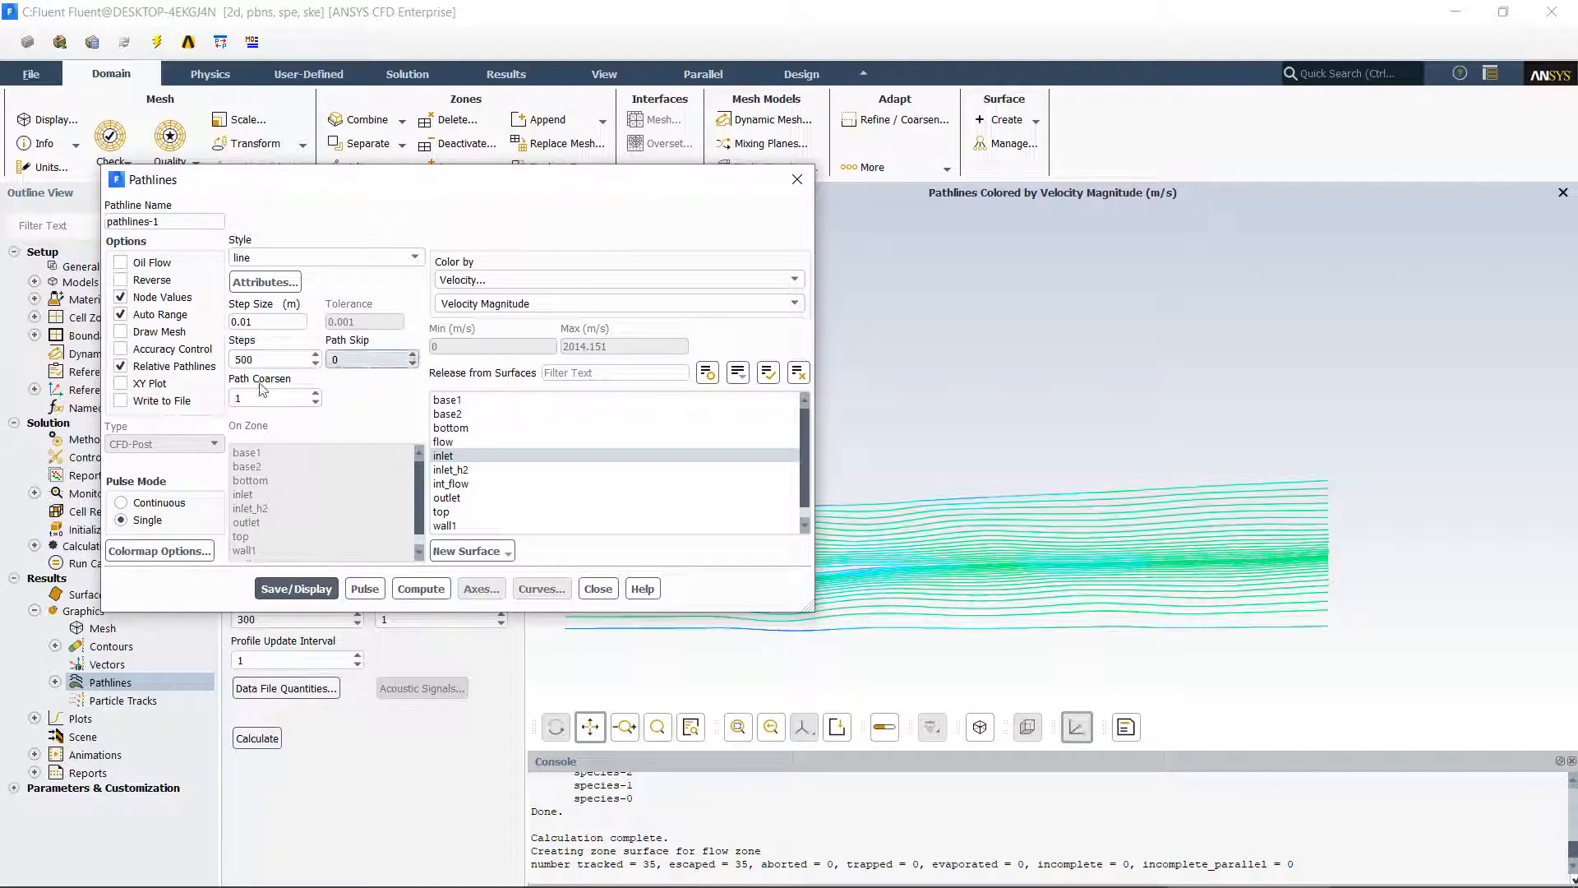
click(412, 354)
click(283, 588)
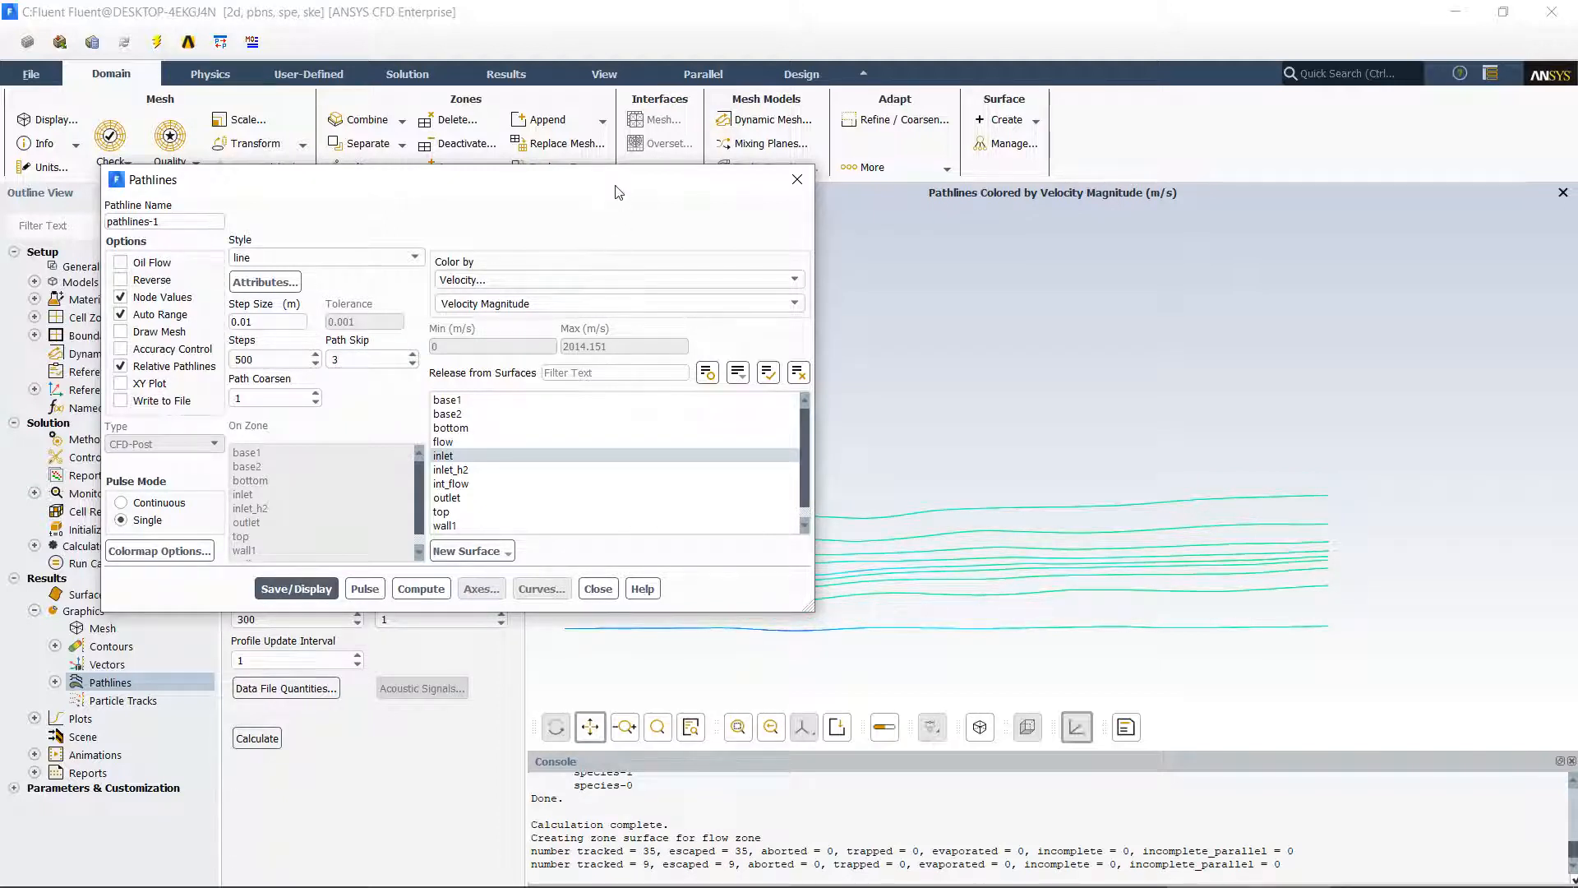
drag(618, 193, 382, 79)
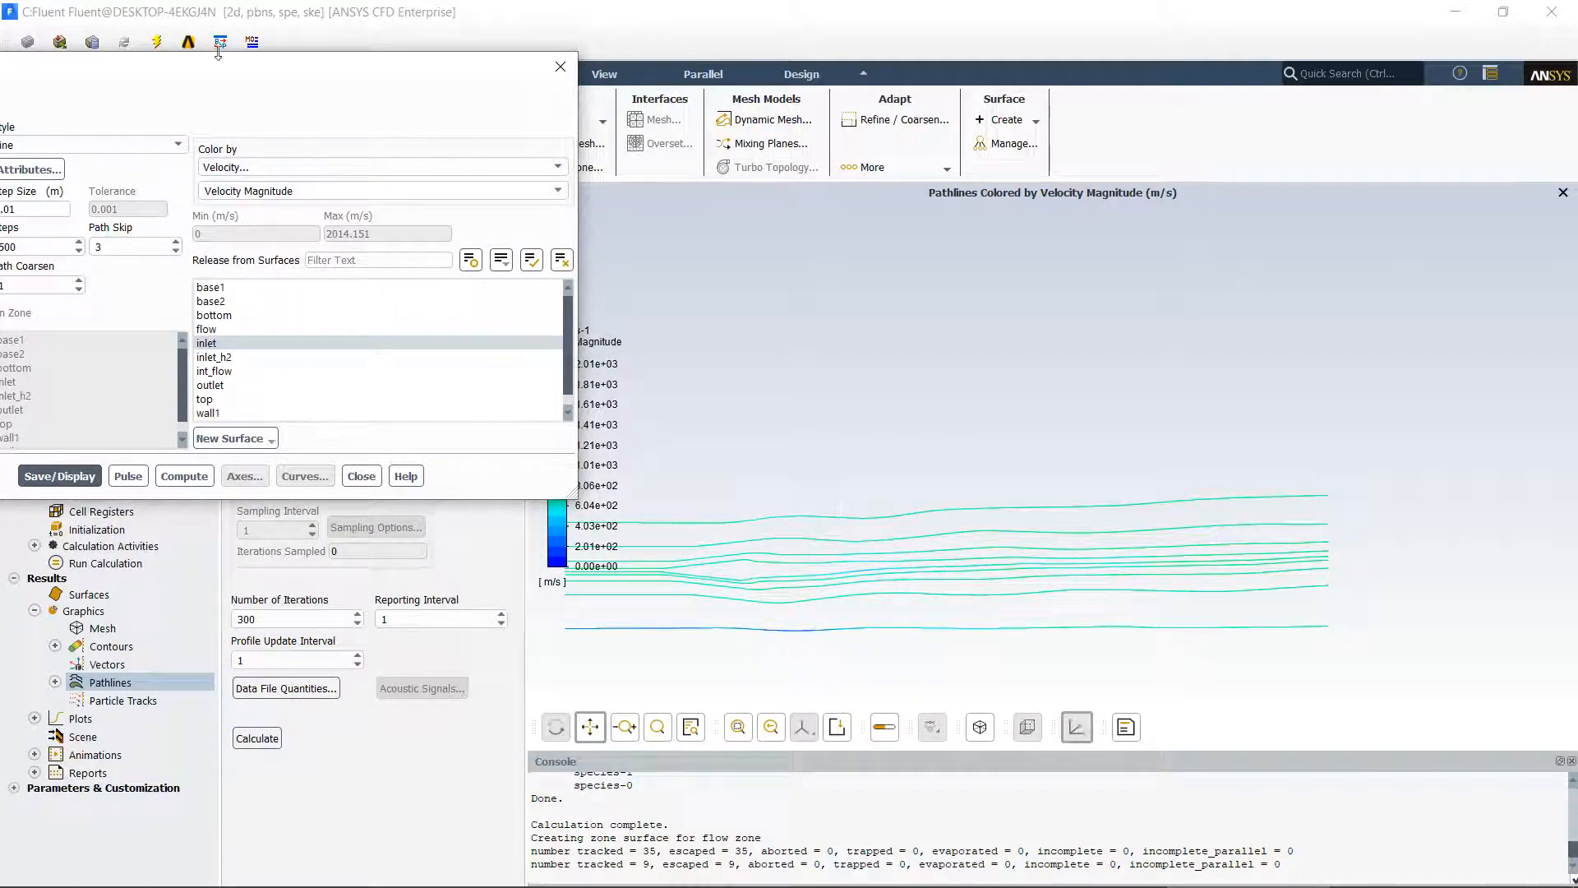
Release pathlines-1 from the inlet_h2 surface instead of inlet and display them.
drag(229, 72, 439, 71)
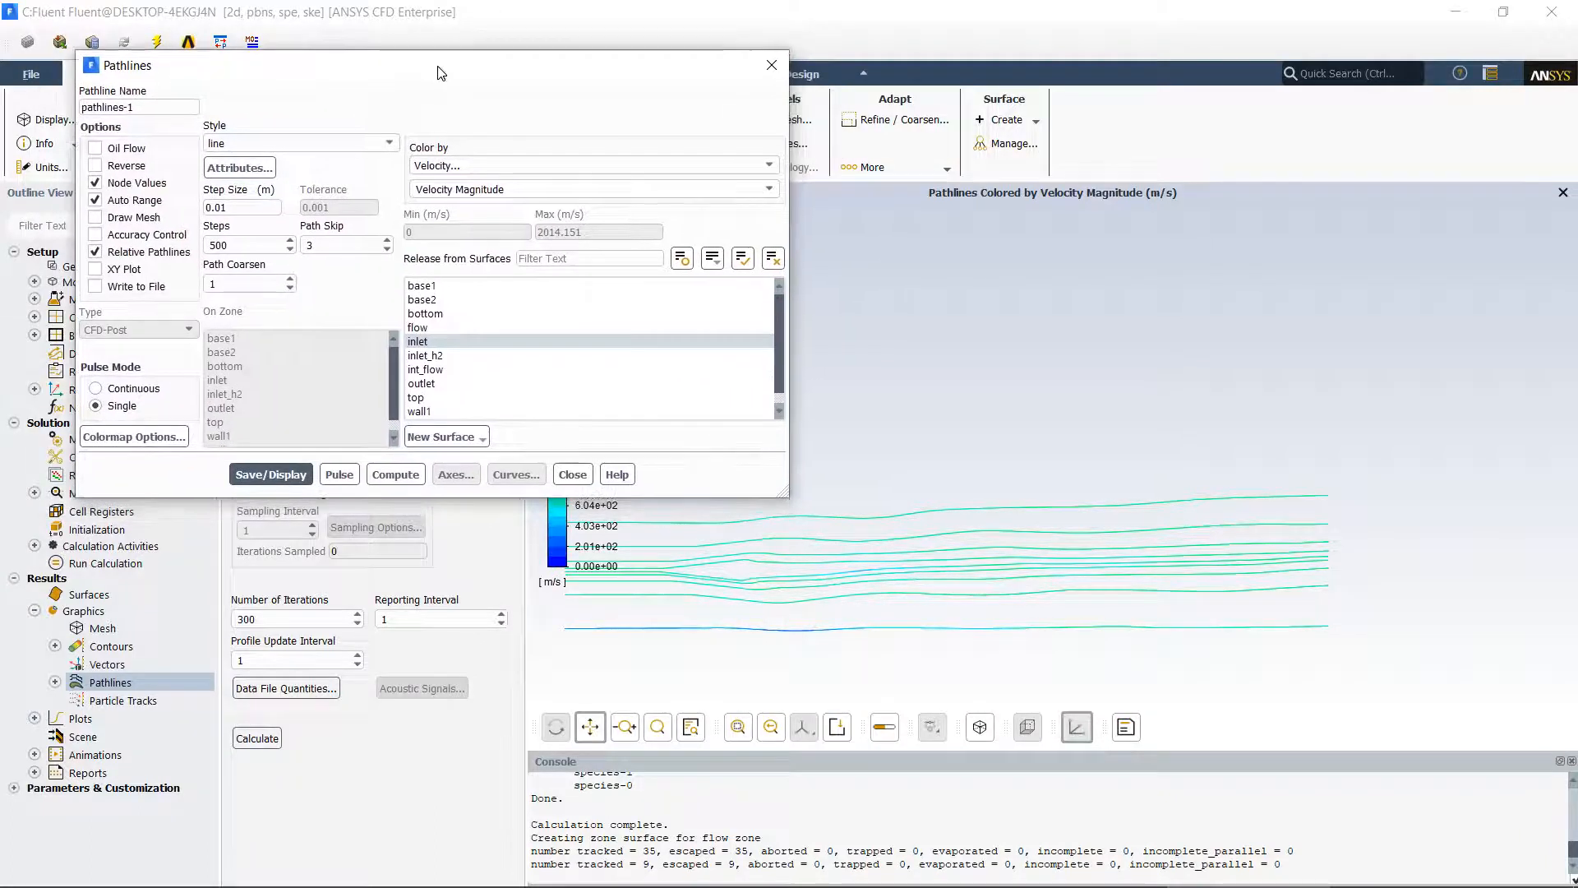
click(429, 358)
click(410, 343)
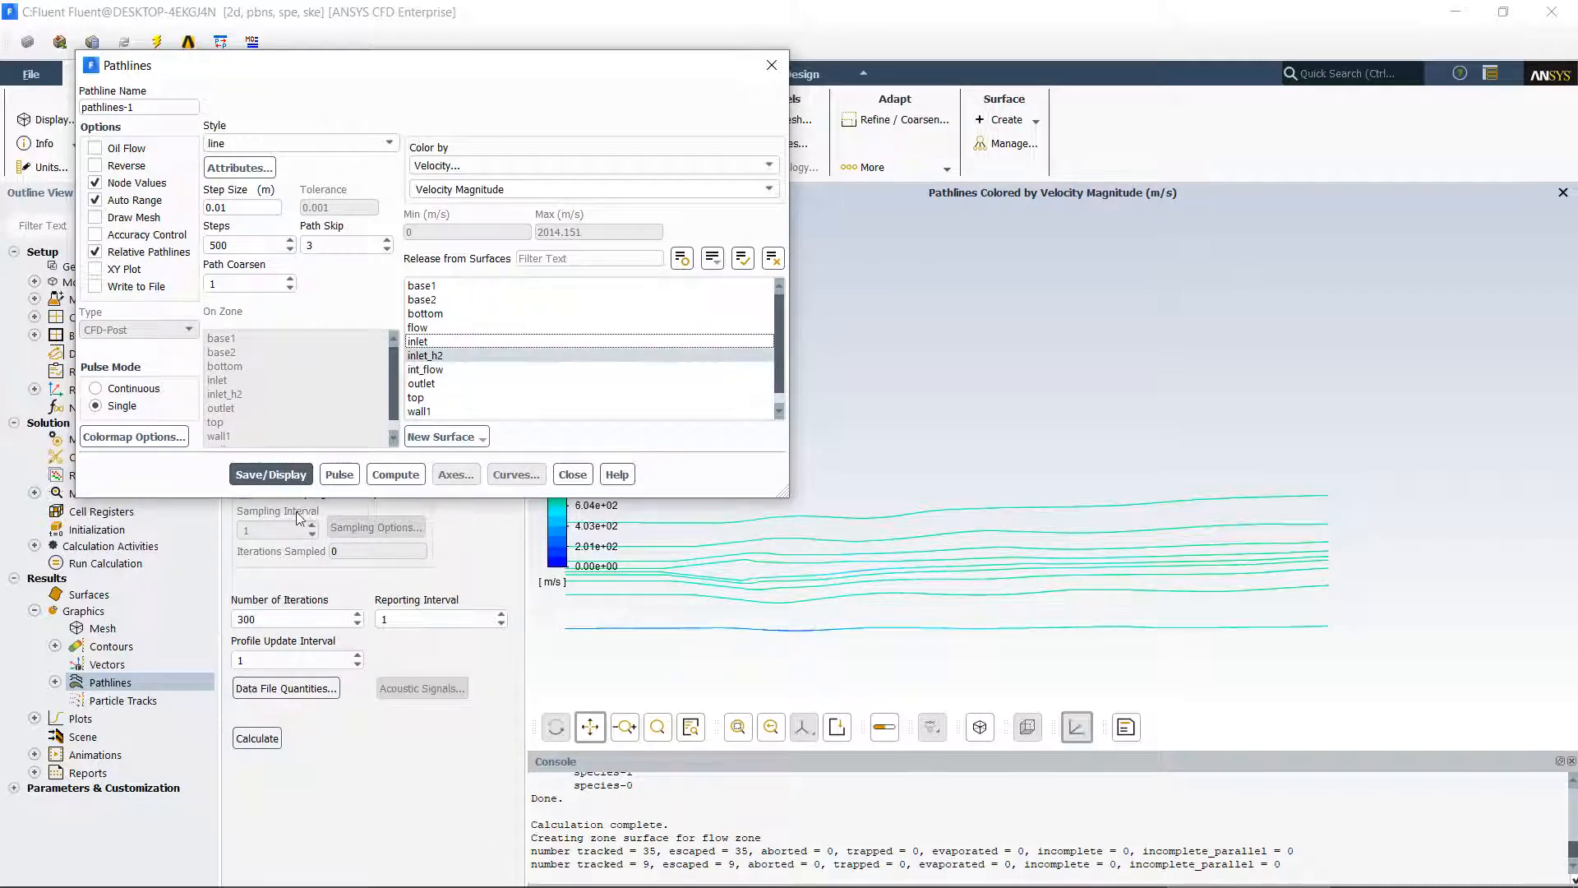
click(252, 483)
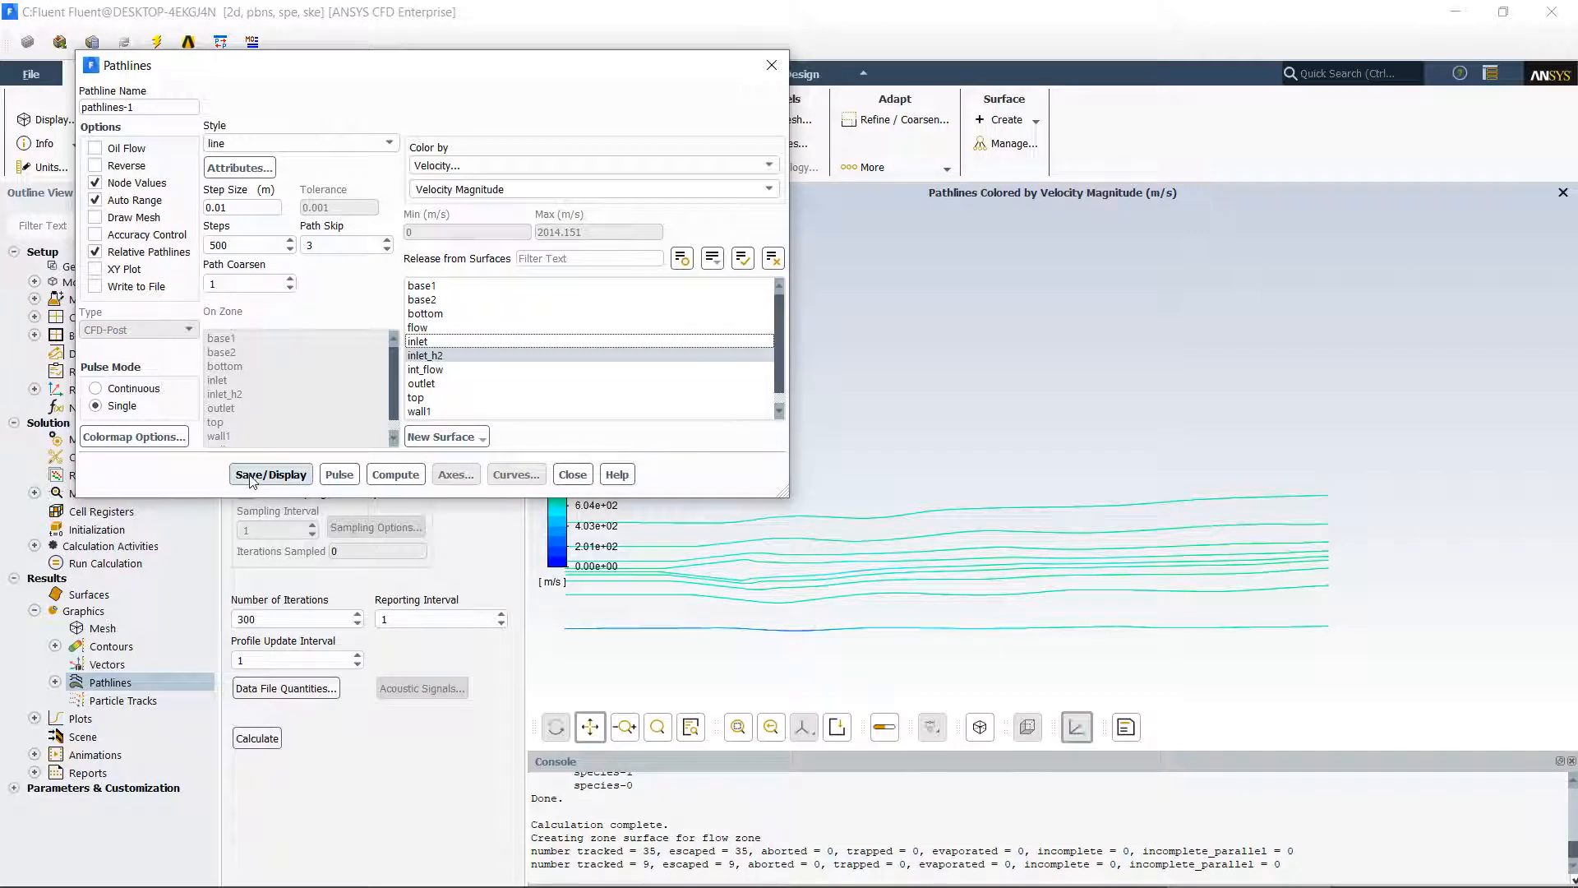
click(252, 477)
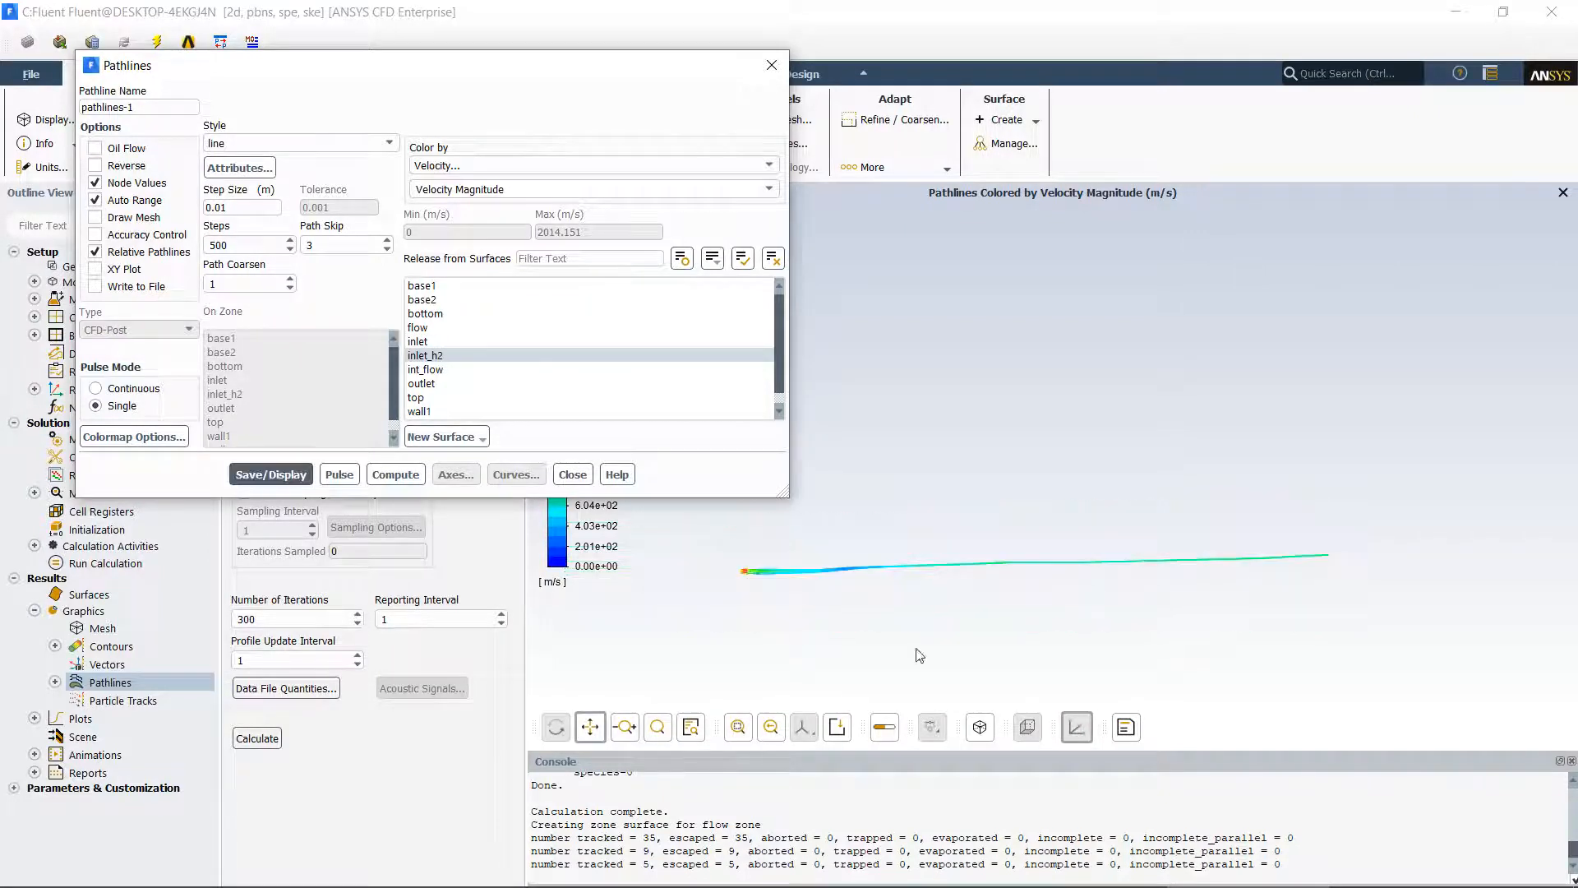
scroll(749, 604, up, 3)
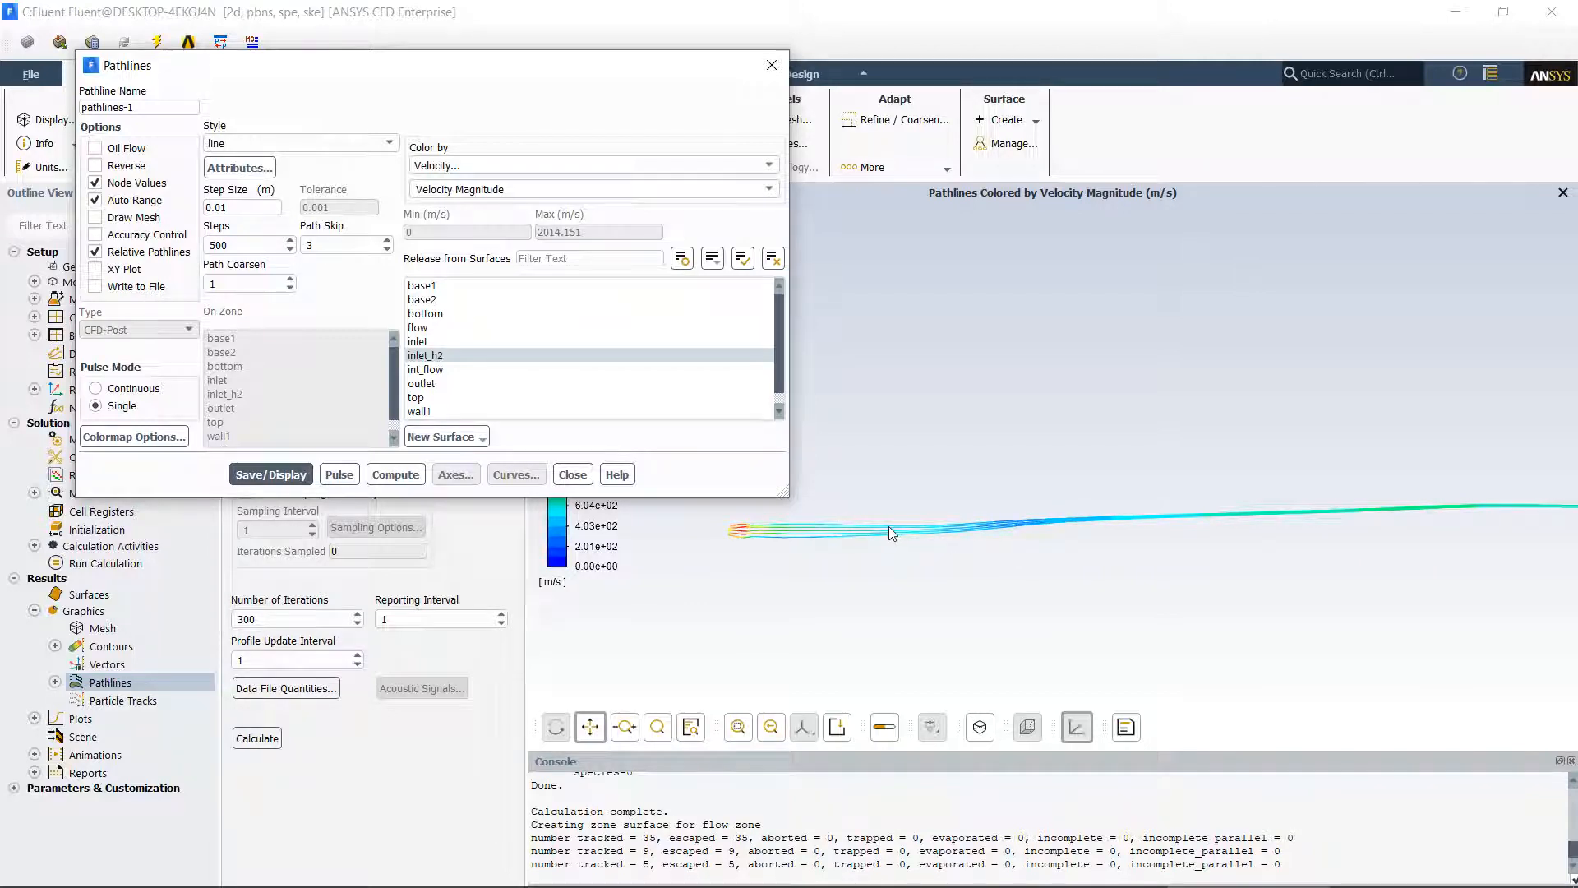
Examine the hydrogen pathlines over their full length and near the injector, and close the pathlines settings.
drag(630, 82, 228, 101)
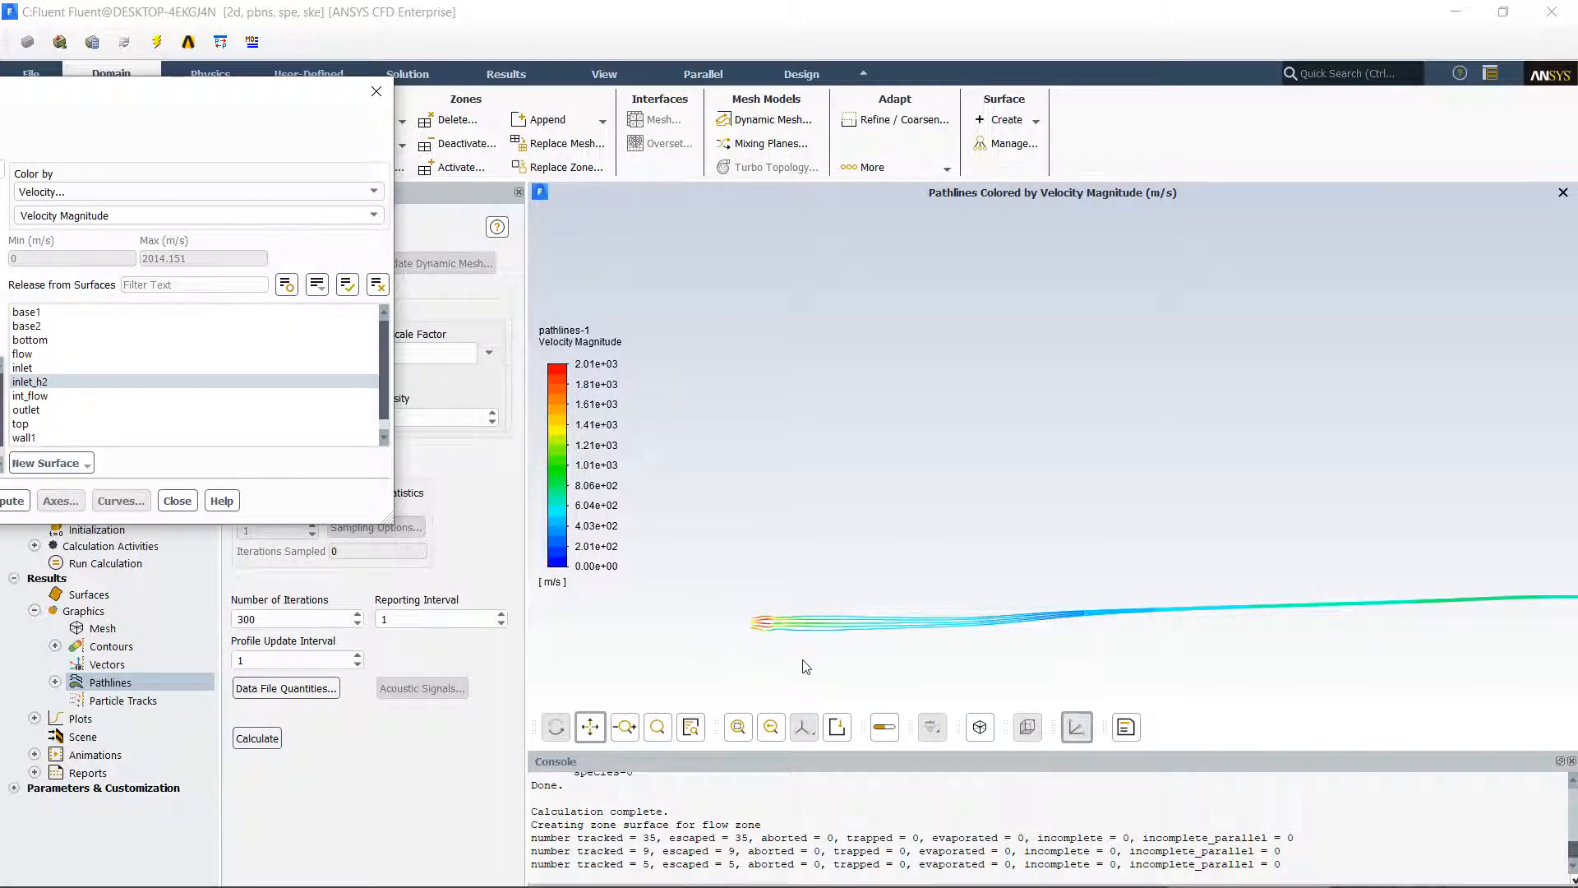
click(738, 727)
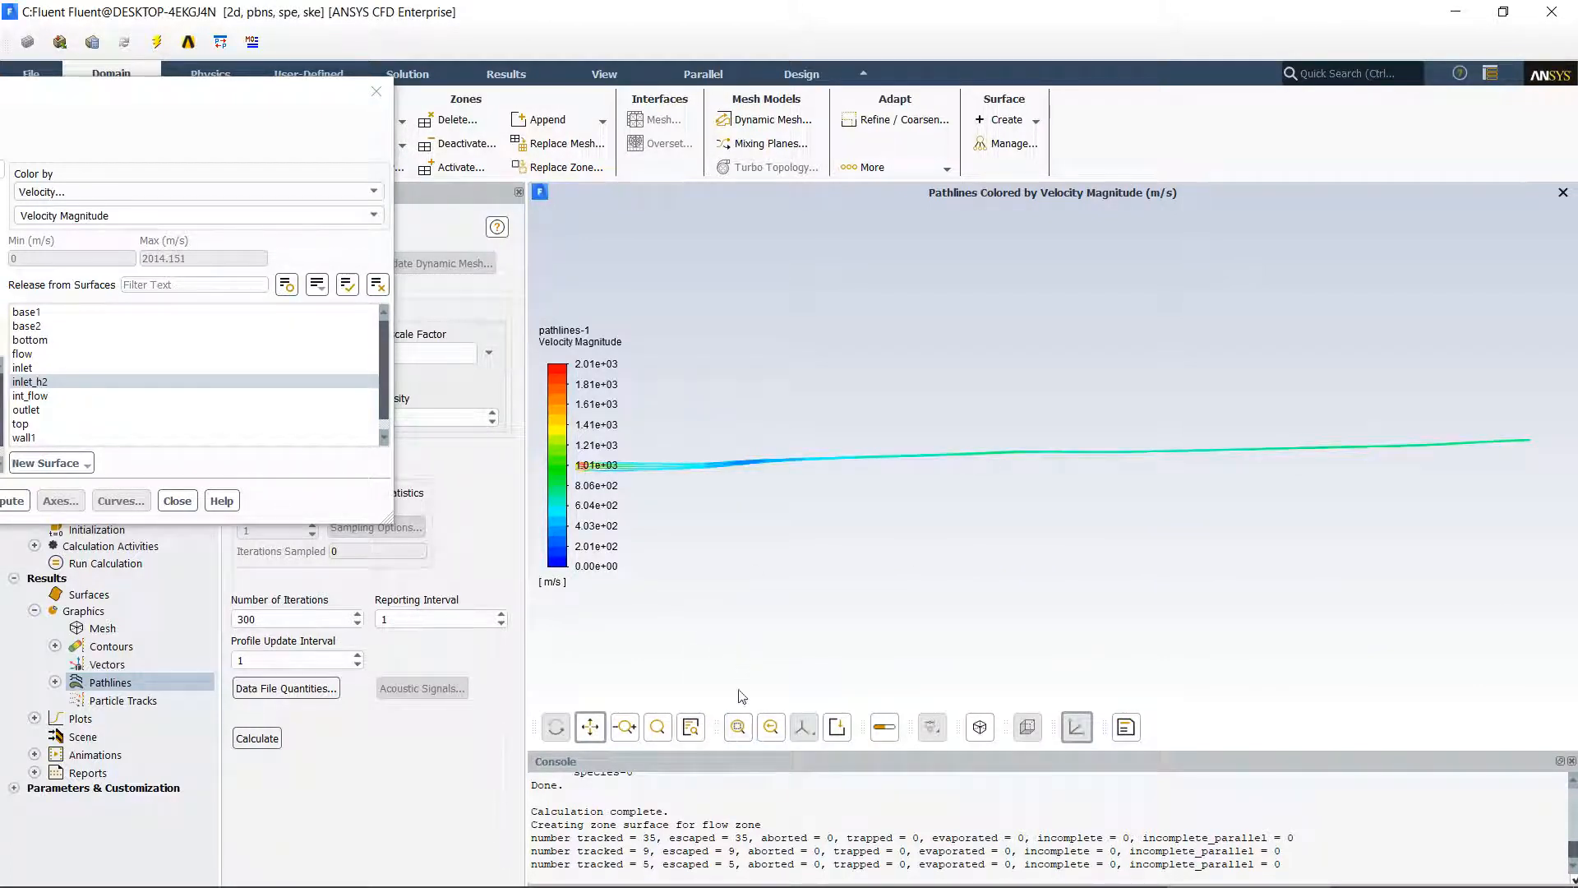
scroll(764, 618, down, 2)
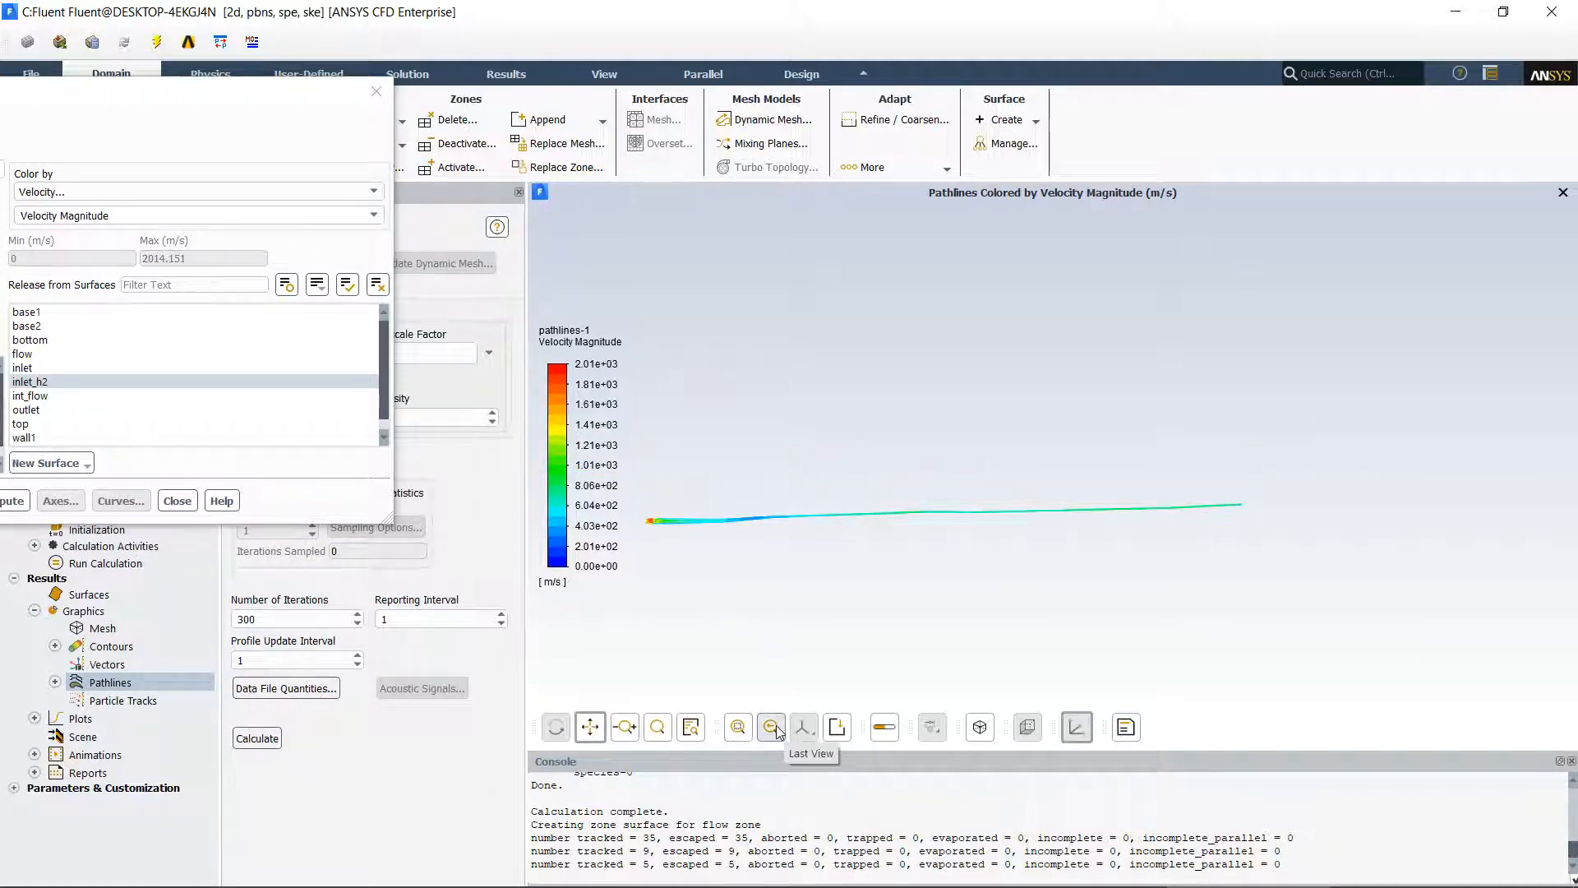
click(691, 726)
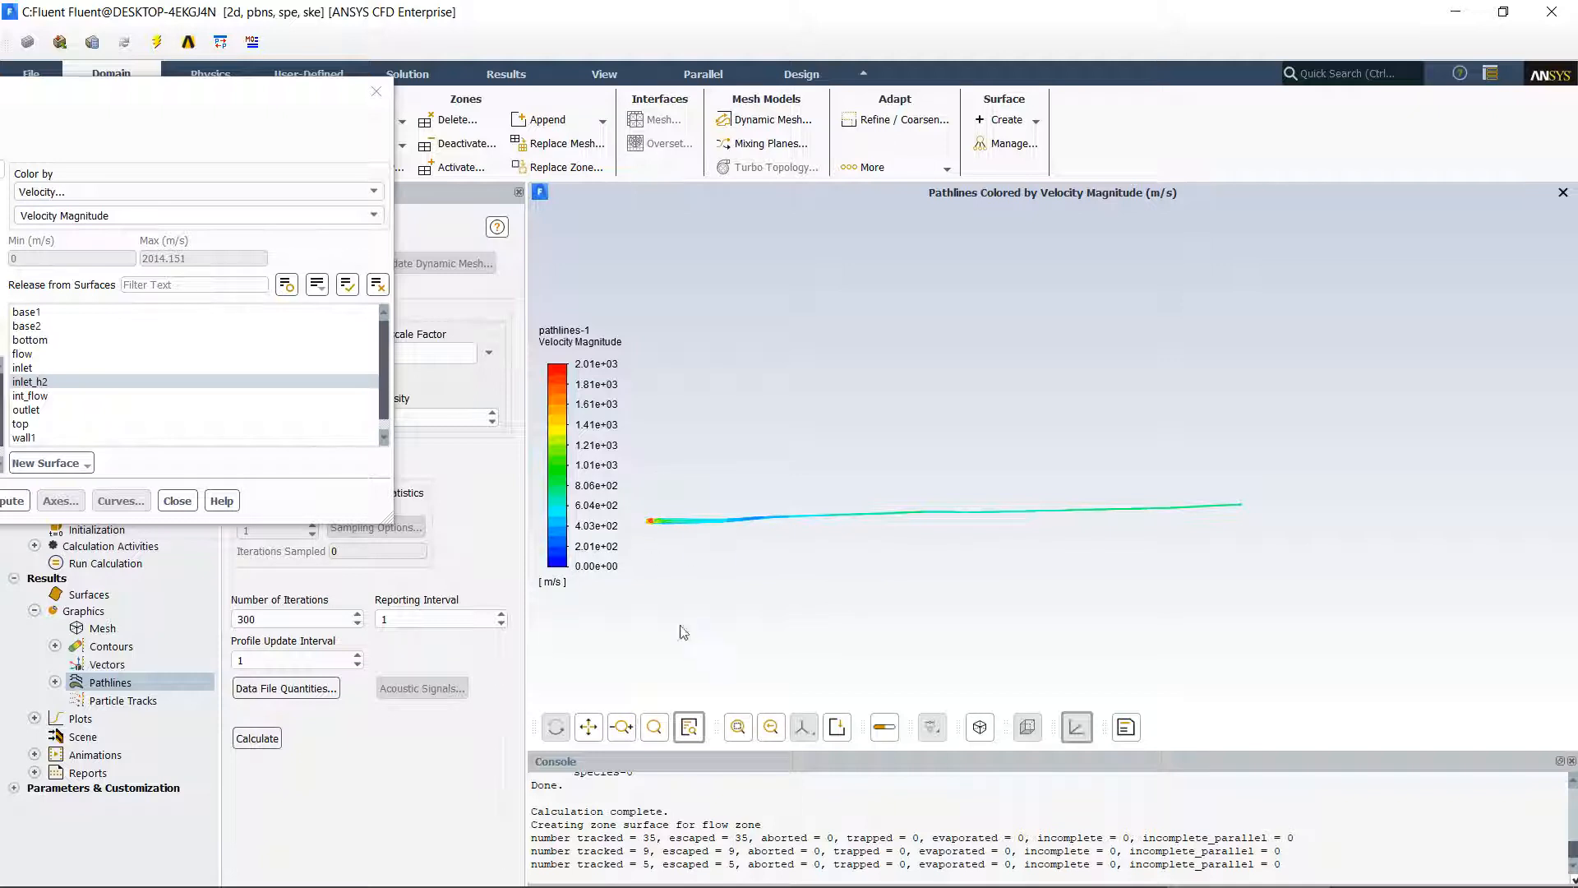
click(655, 728)
drag(648, 505, 912, 585)
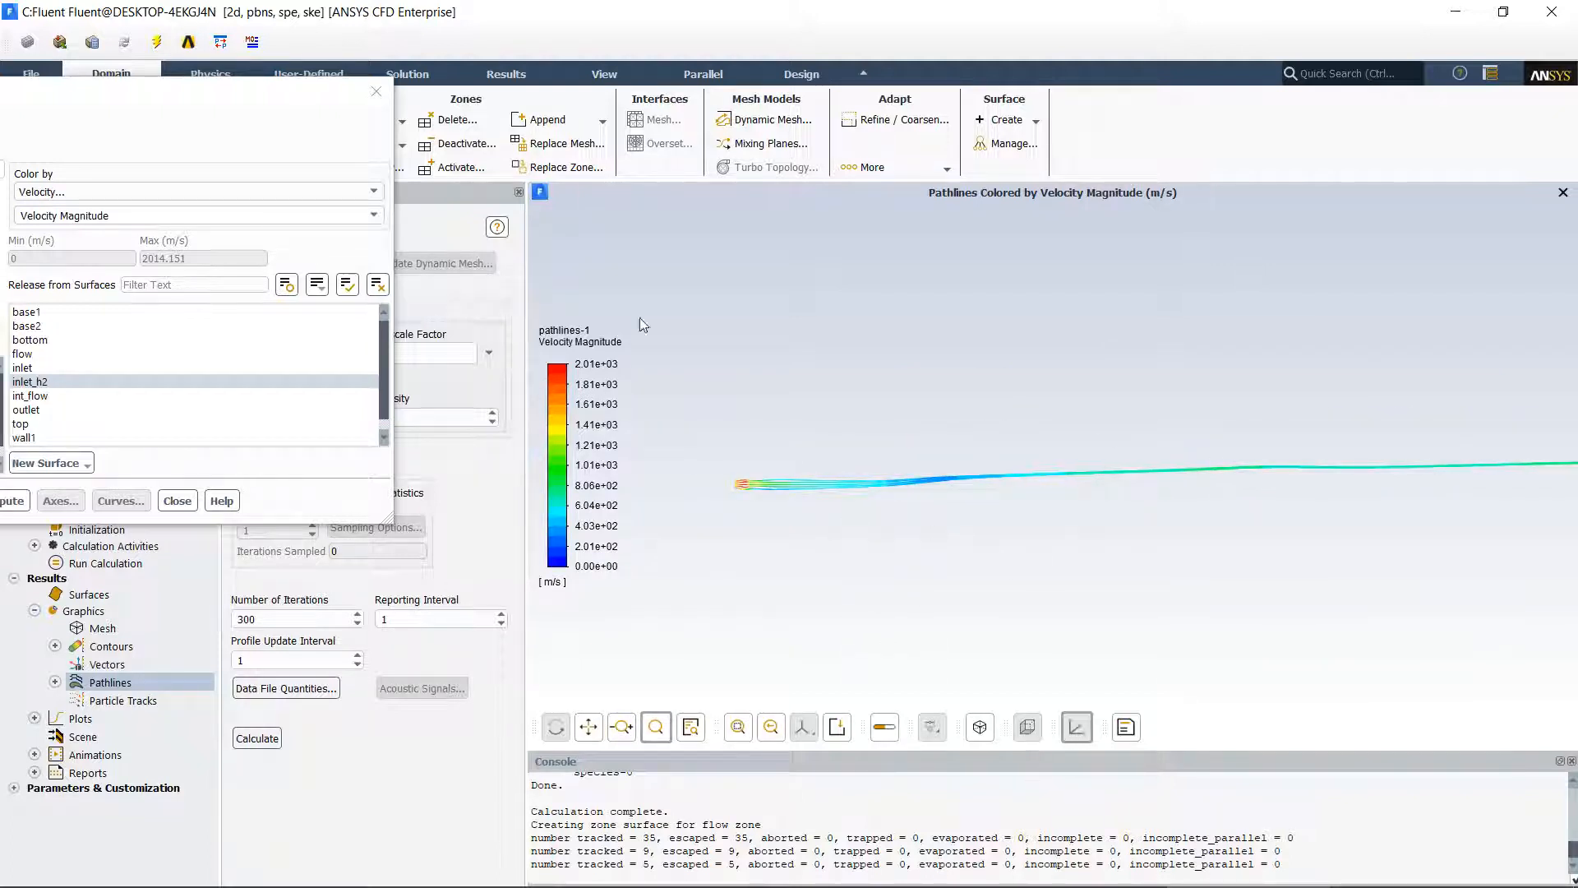
drag(211, 100, 752, 175)
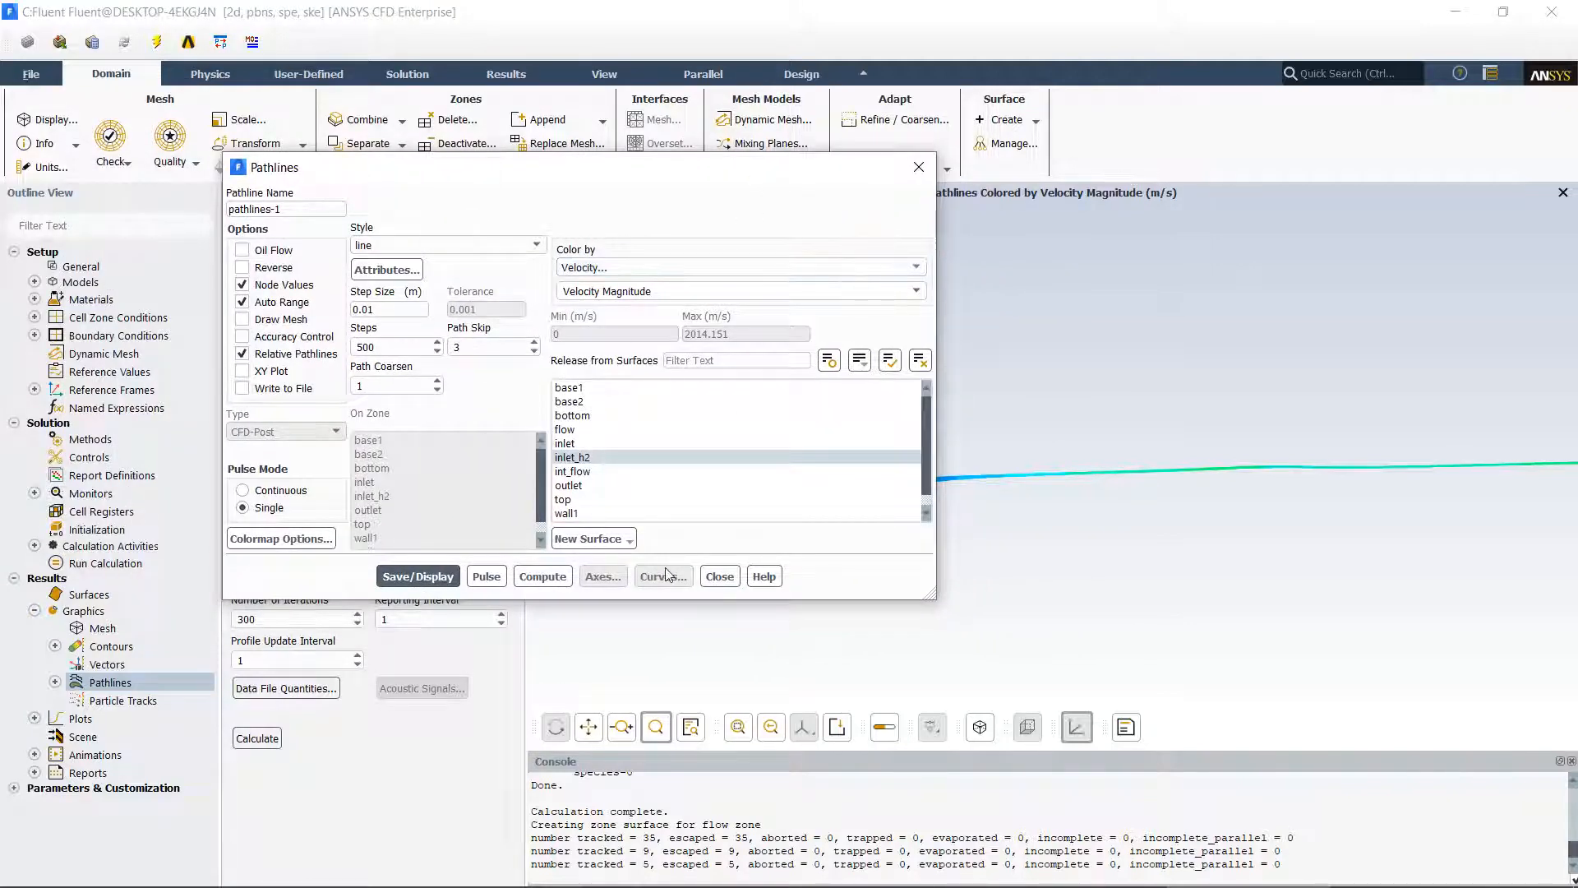
click(719, 576)
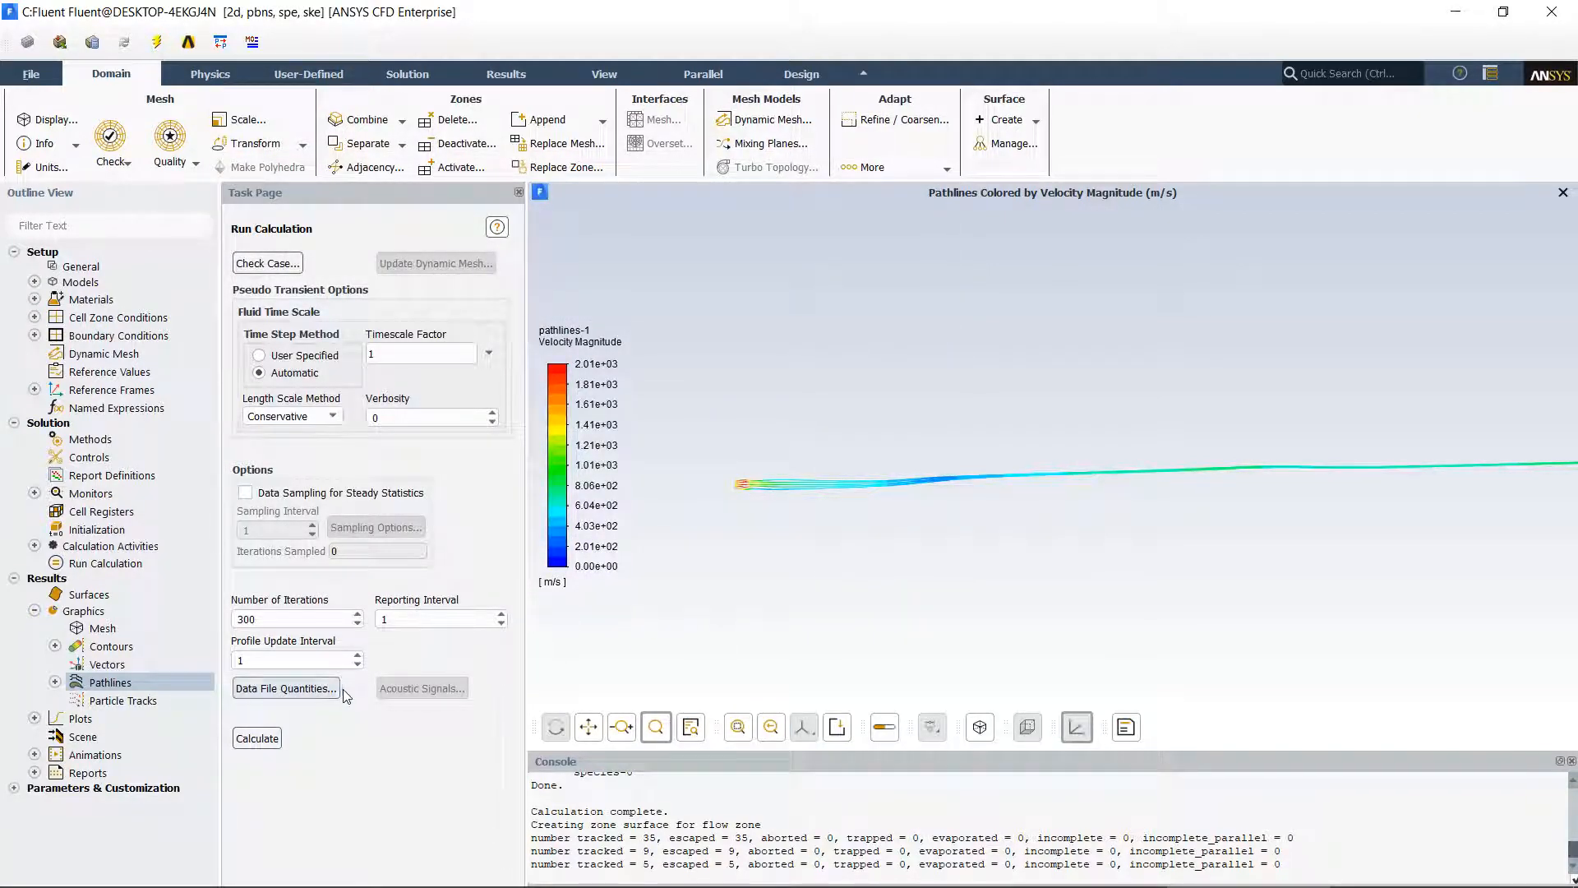
Create the XY plot xy-plot-1 of Static Pressure along the X direction on the bottom surface.
click(55, 682)
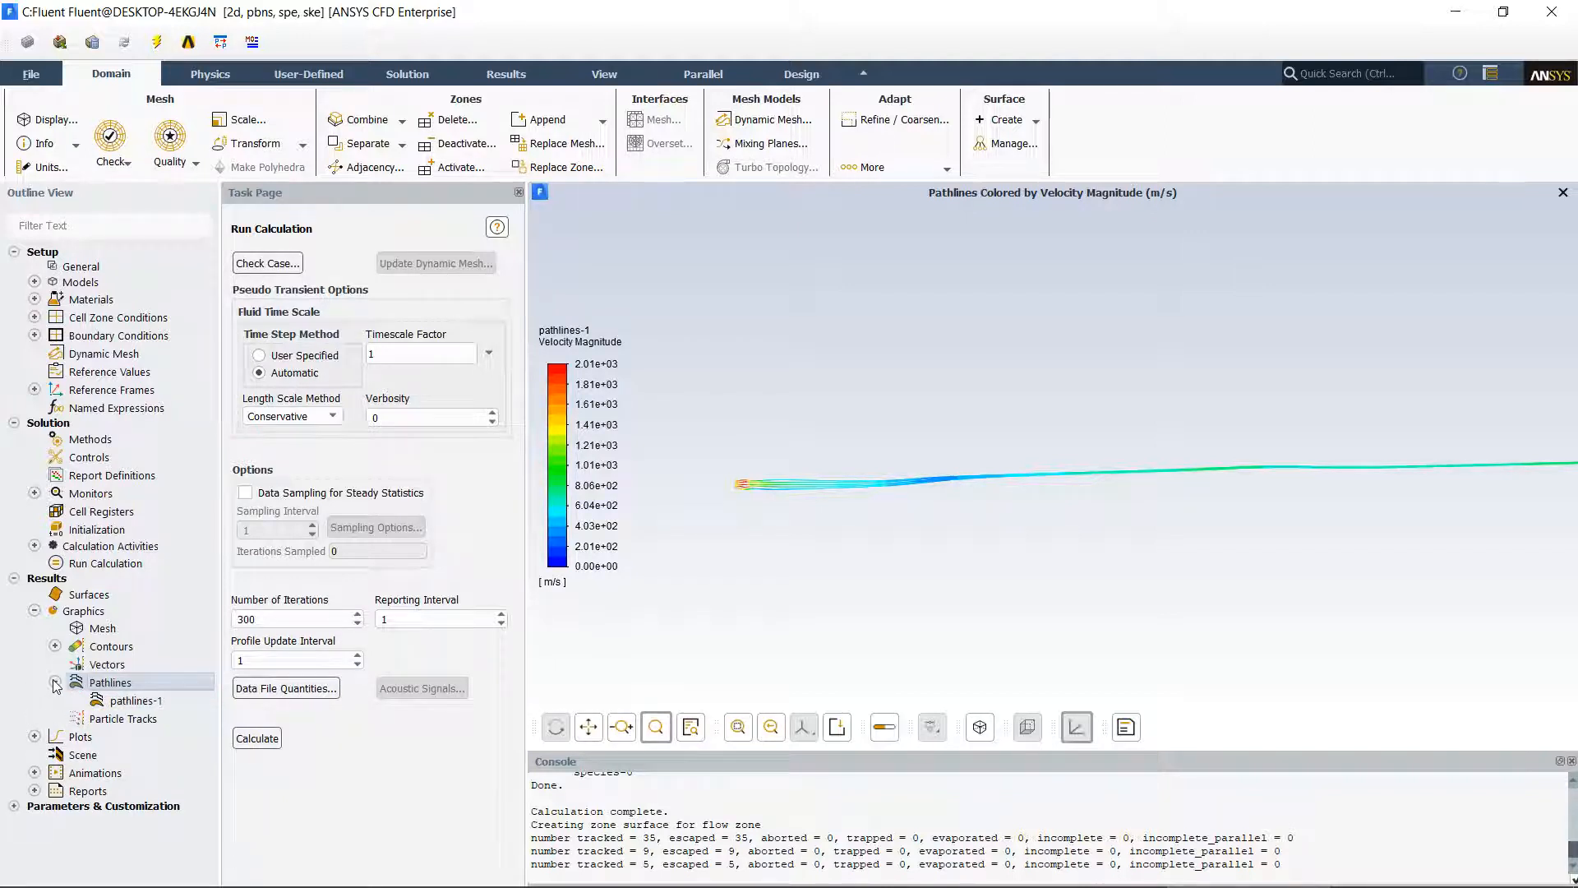
click(54, 682)
click(34, 718)
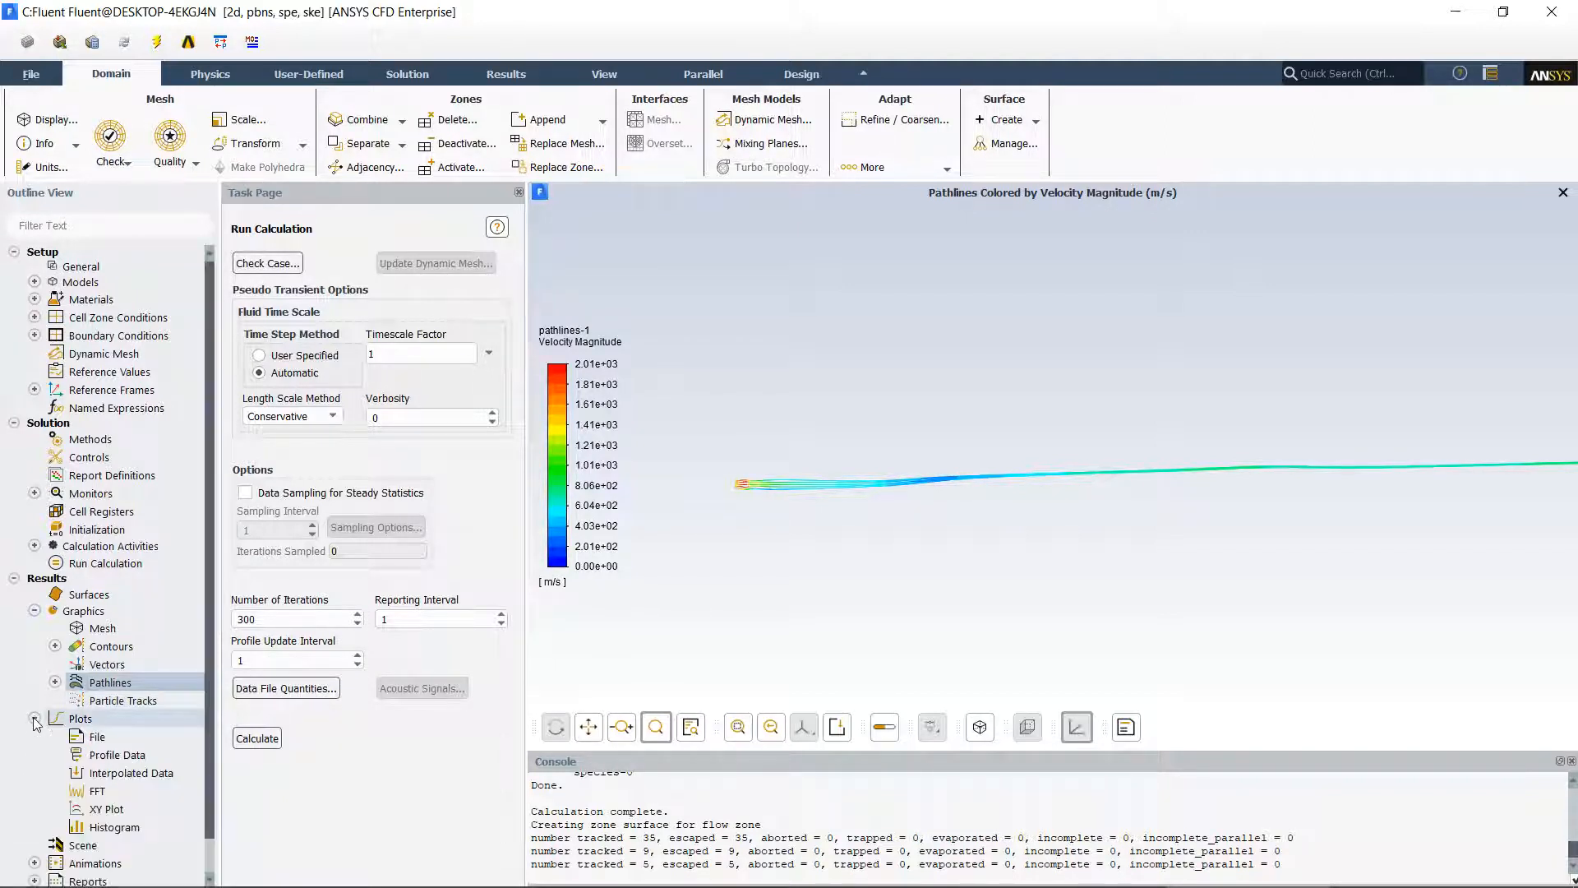
scroll(150, 402, down, 1)
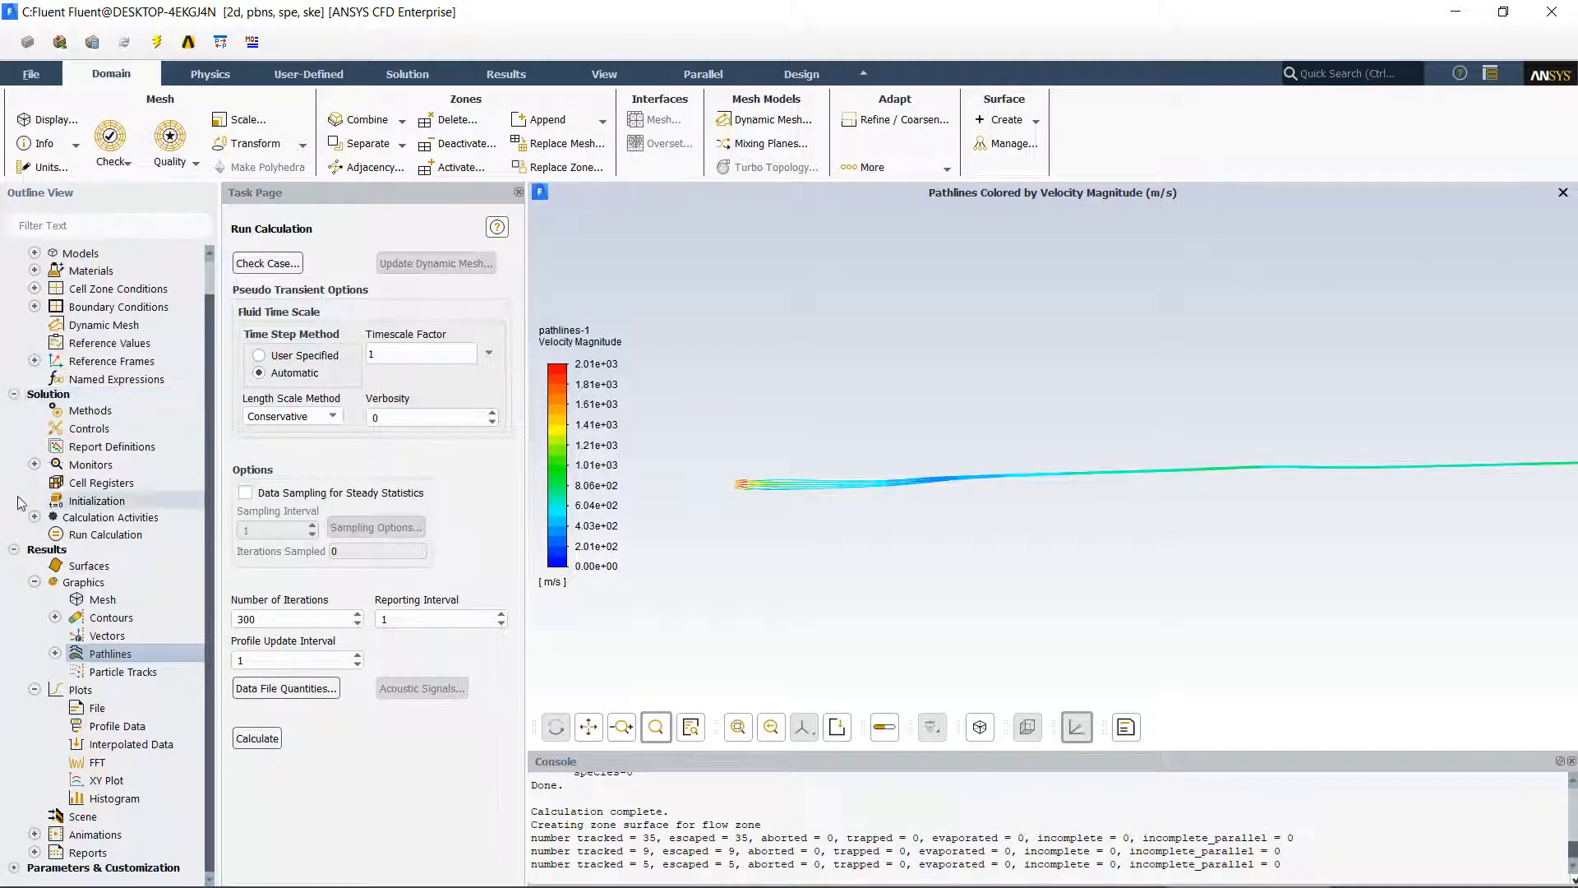
click(13, 393)
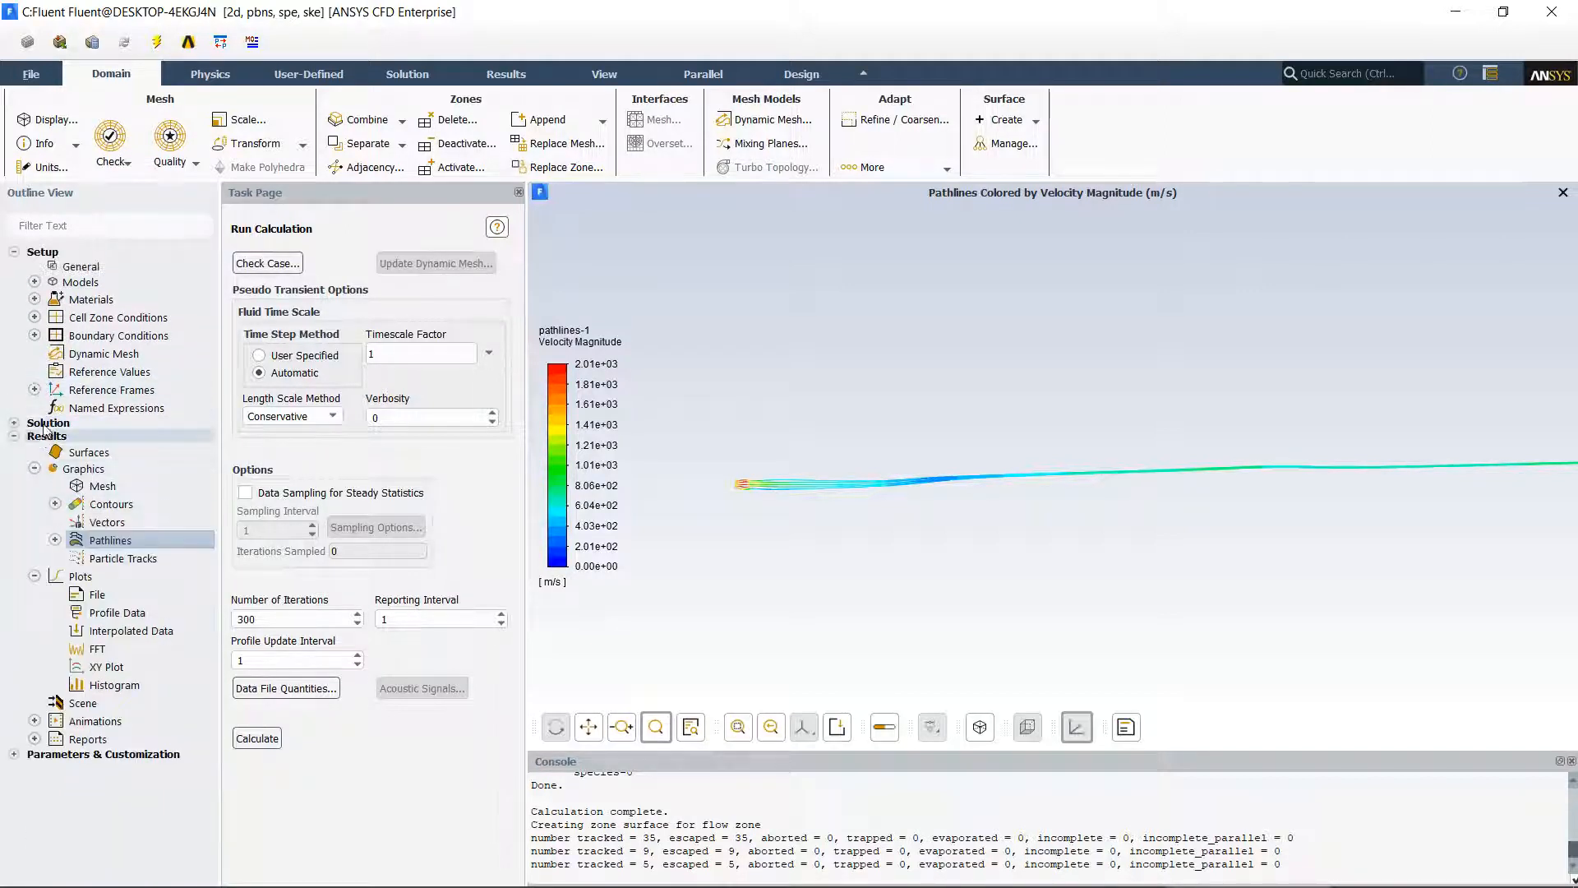
double_click(107, 668)
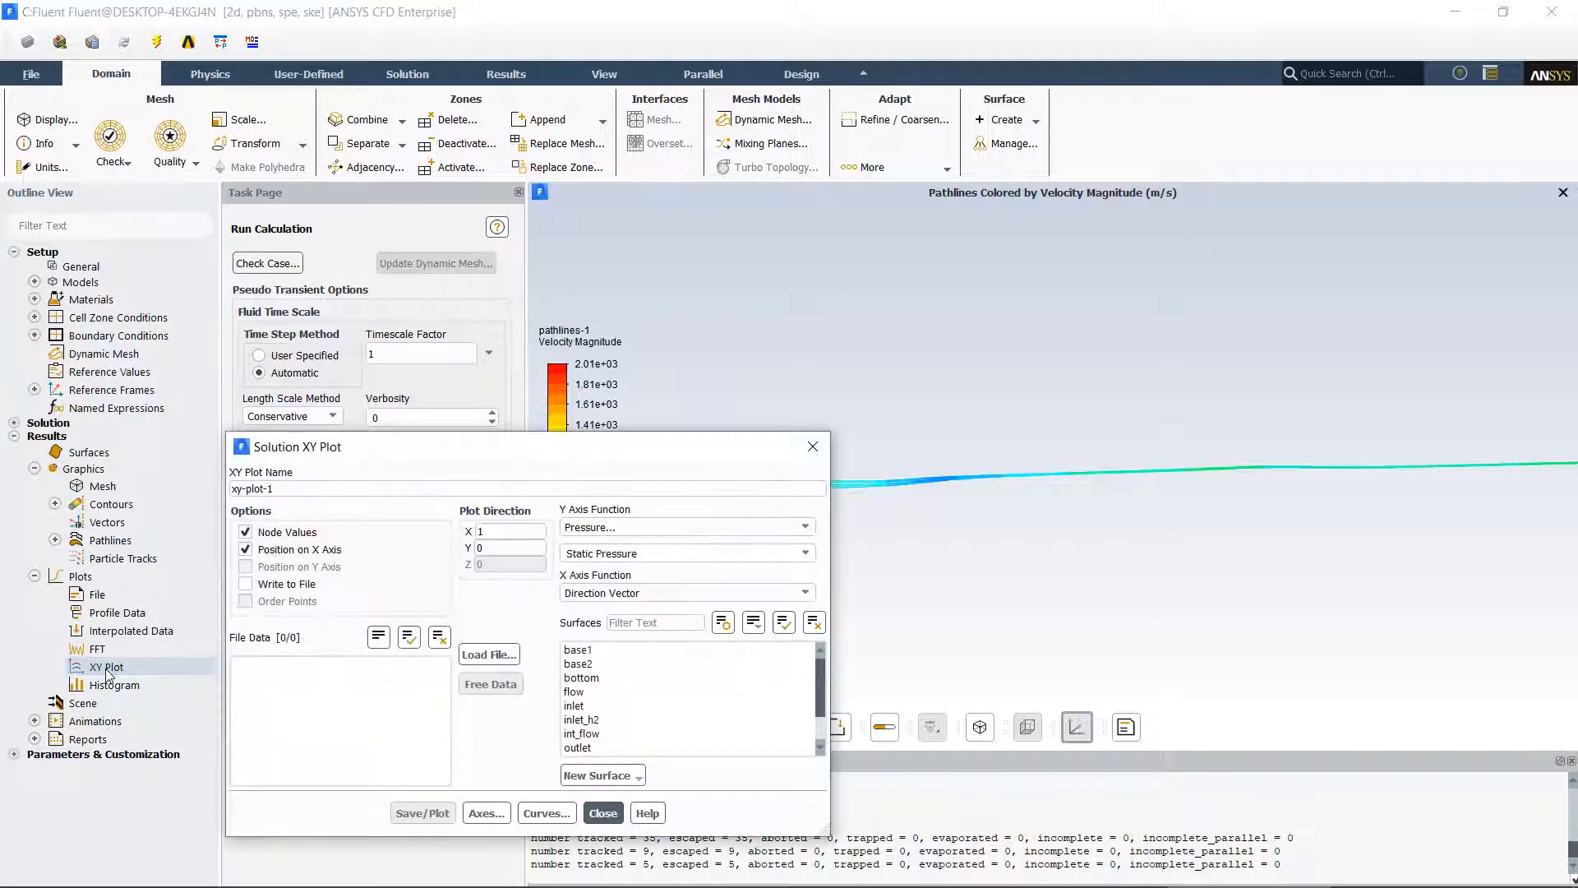
drag(615, 452, 447, 168)
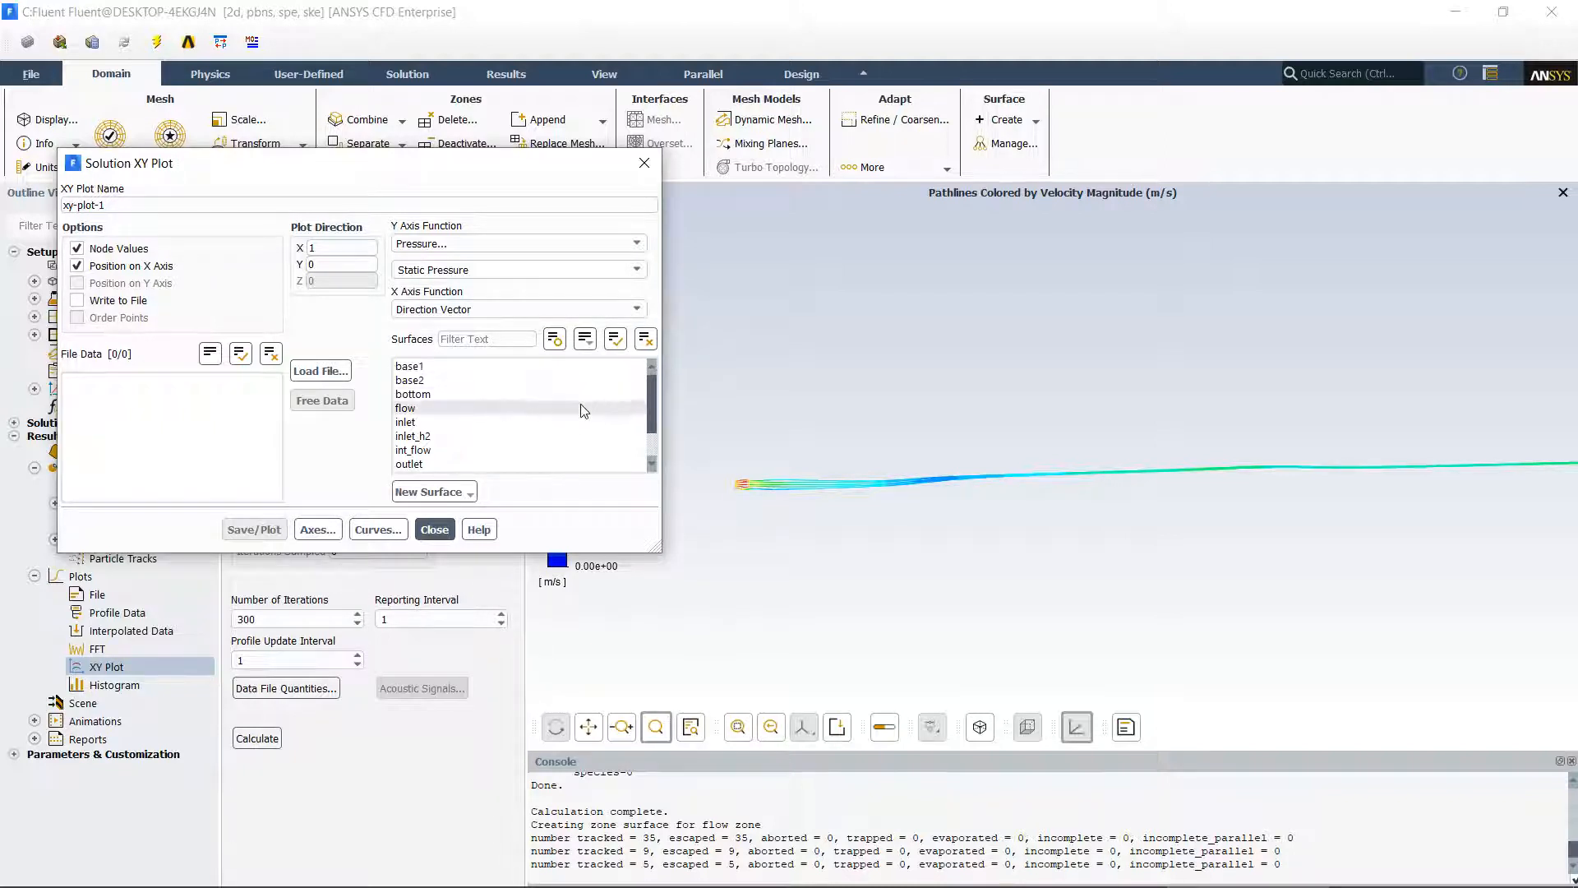
click(440, 398)
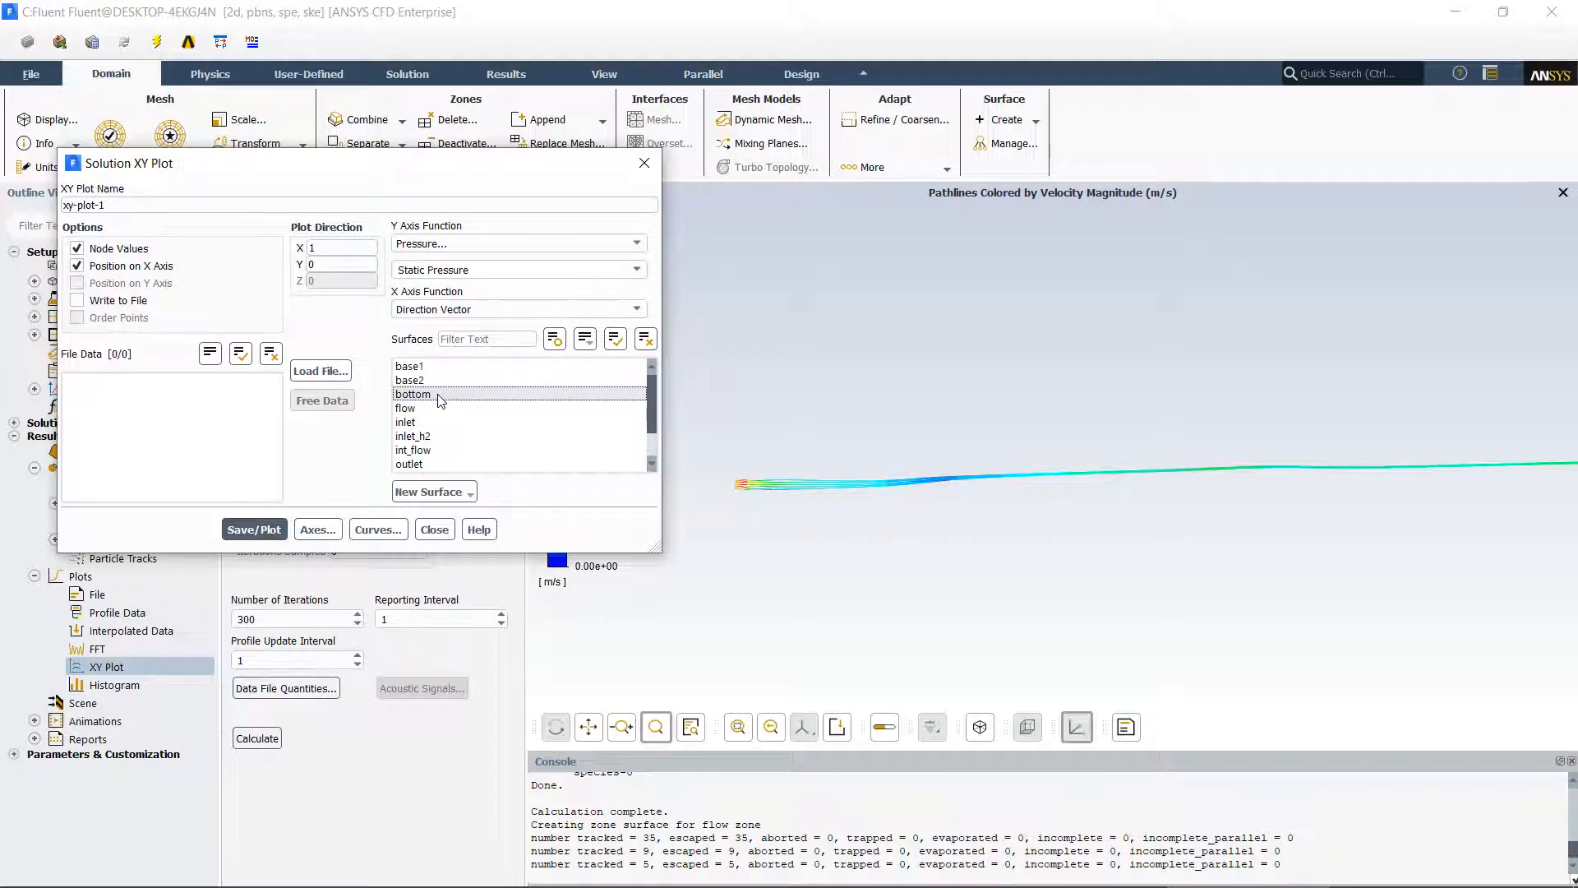
click(312, 250)
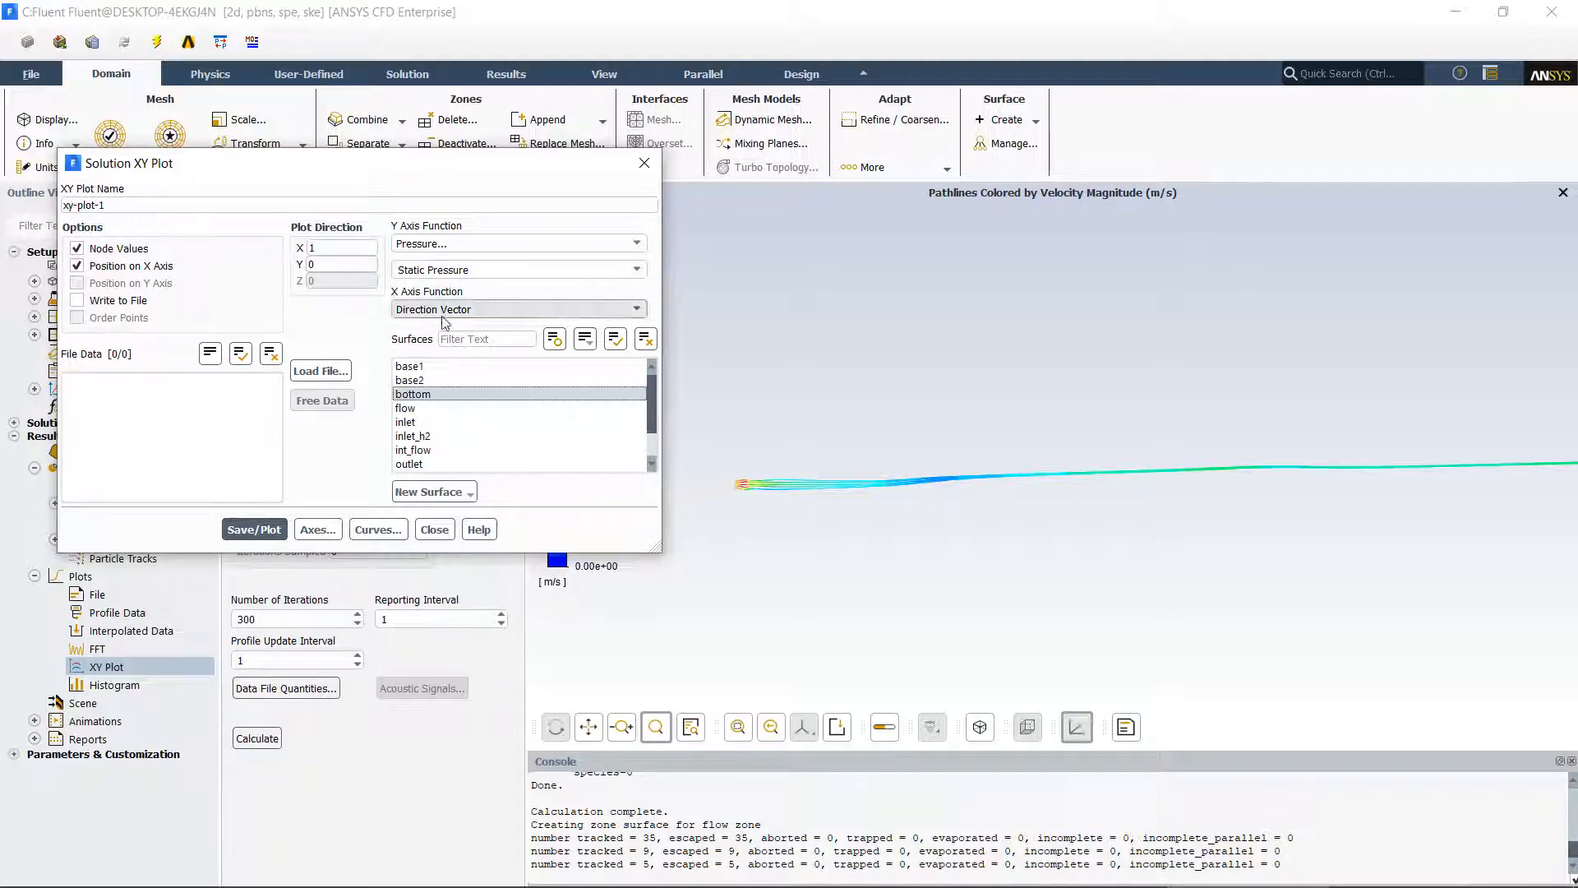
click(253, 530)
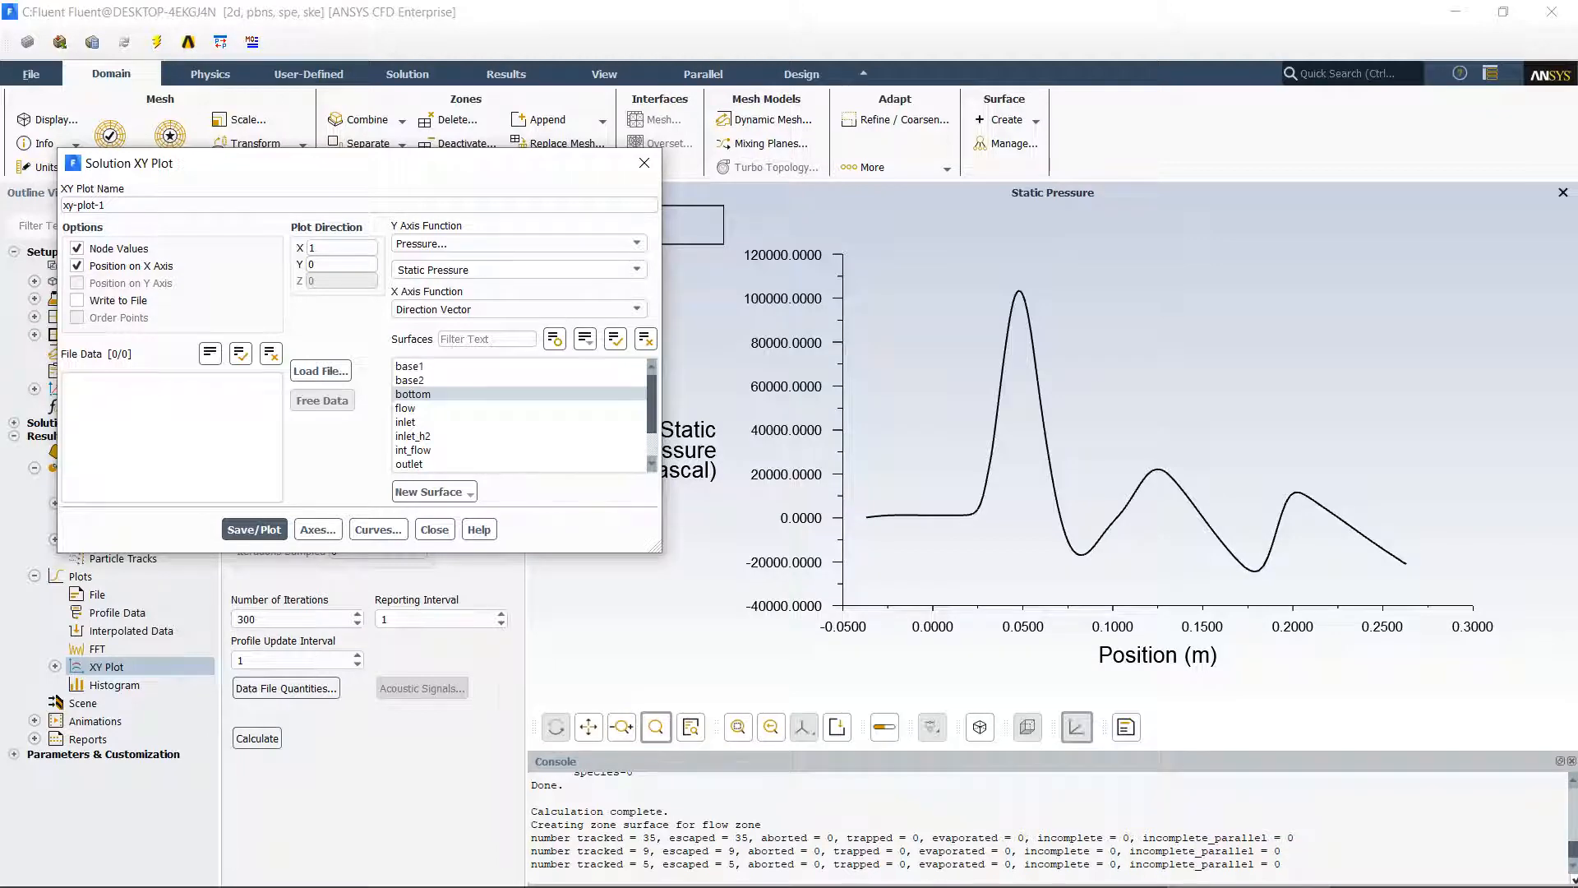
Switch to Acrobat and bring up the Figure 5 pressure distributions on page 11 of s1270.pdf, with the navigation pane hidden.
drag(1577, 97, 721, 112)
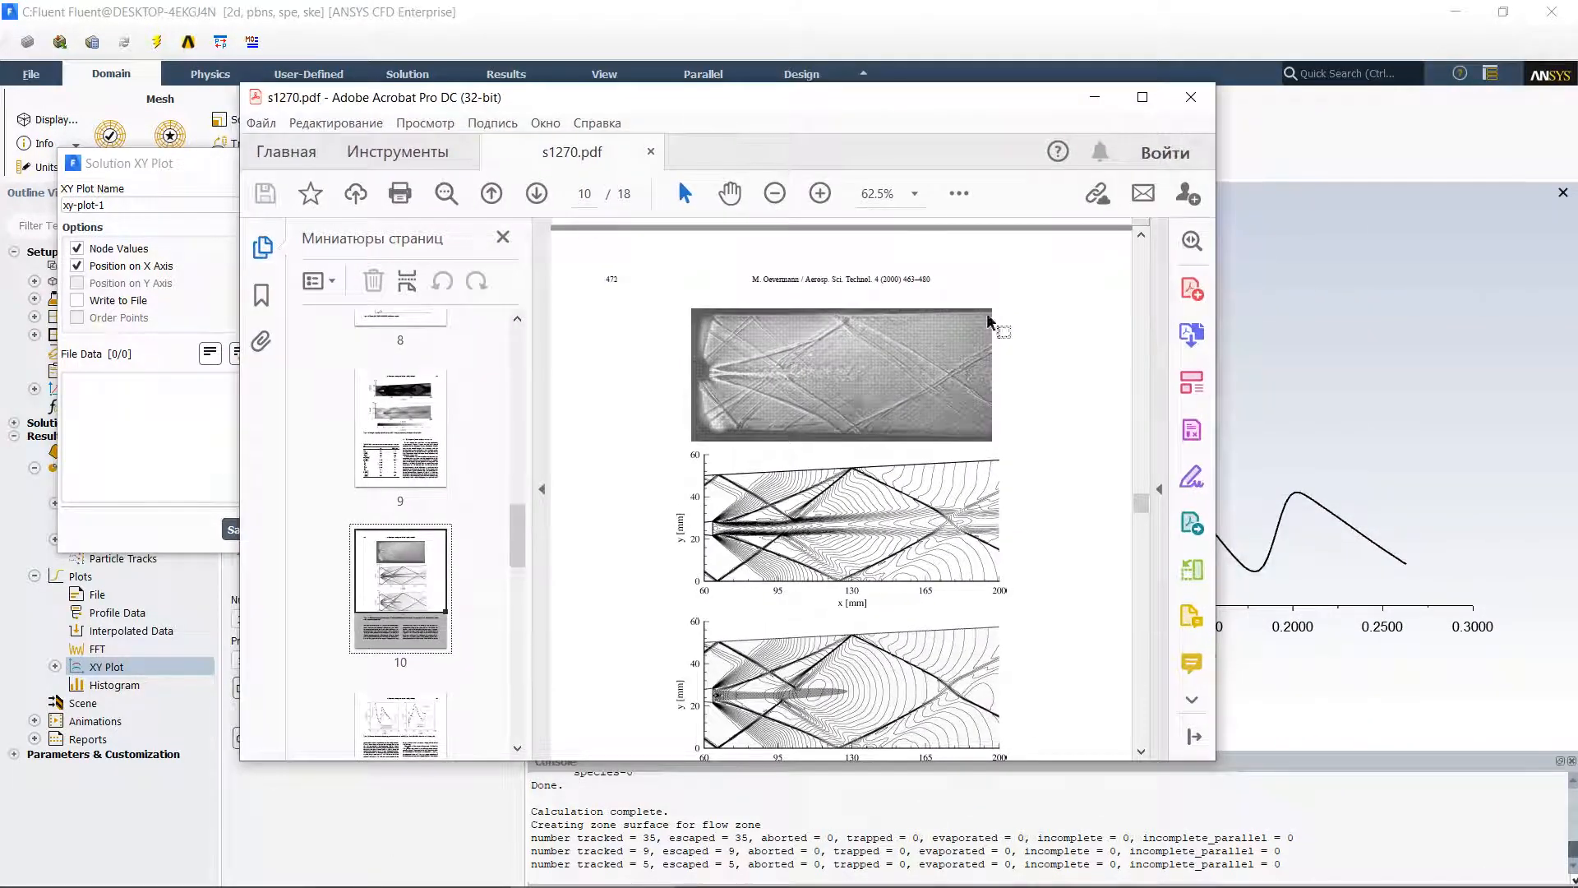
click(1143, 600)
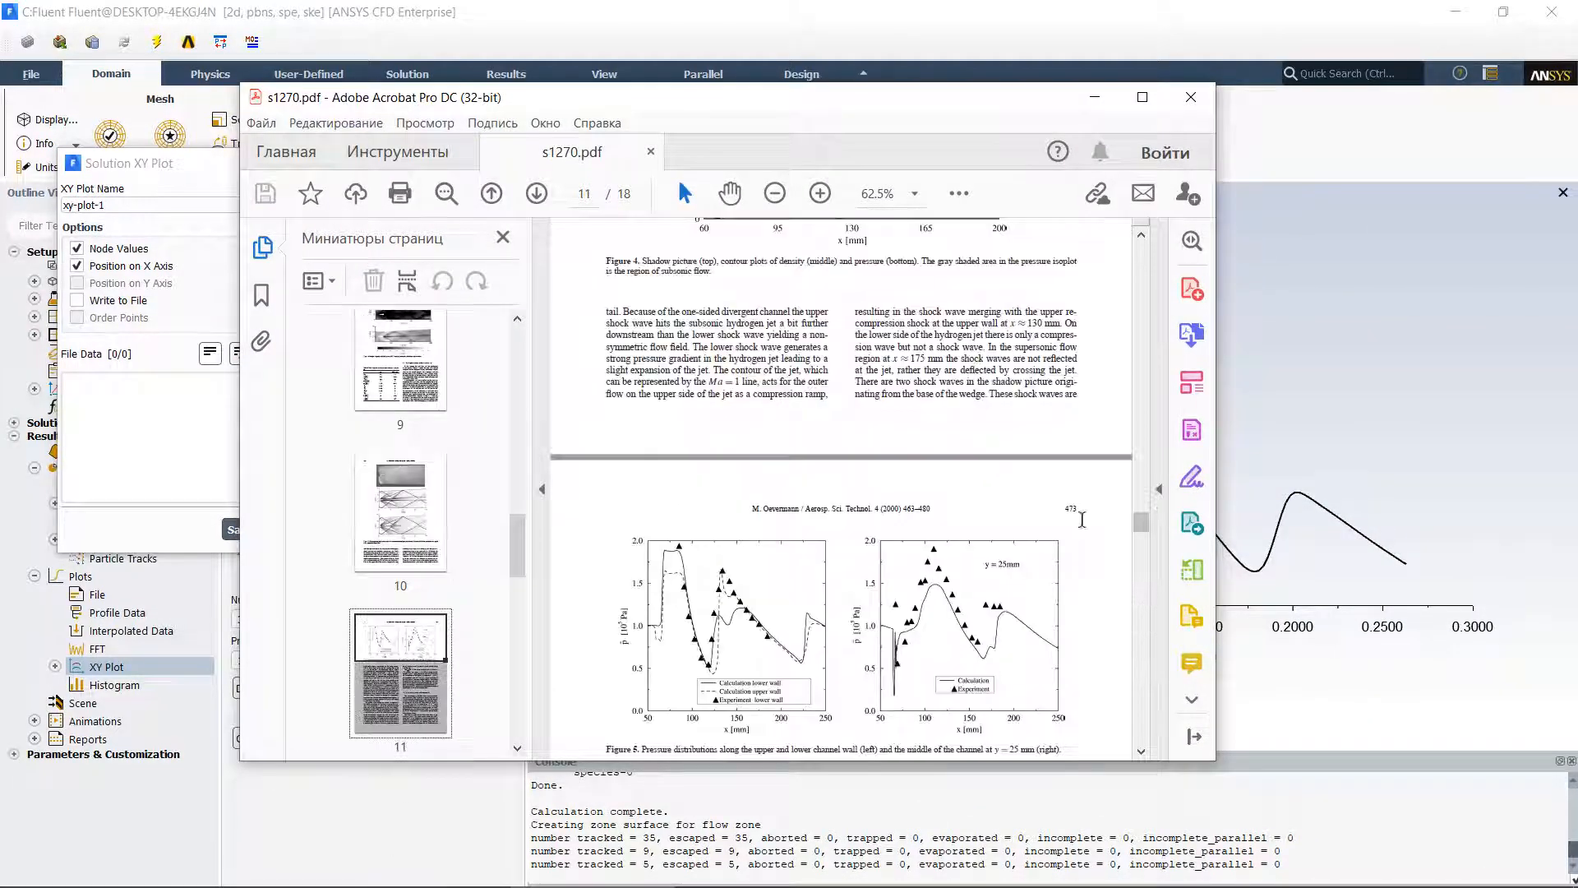
drag(762, 100, 379, 25)
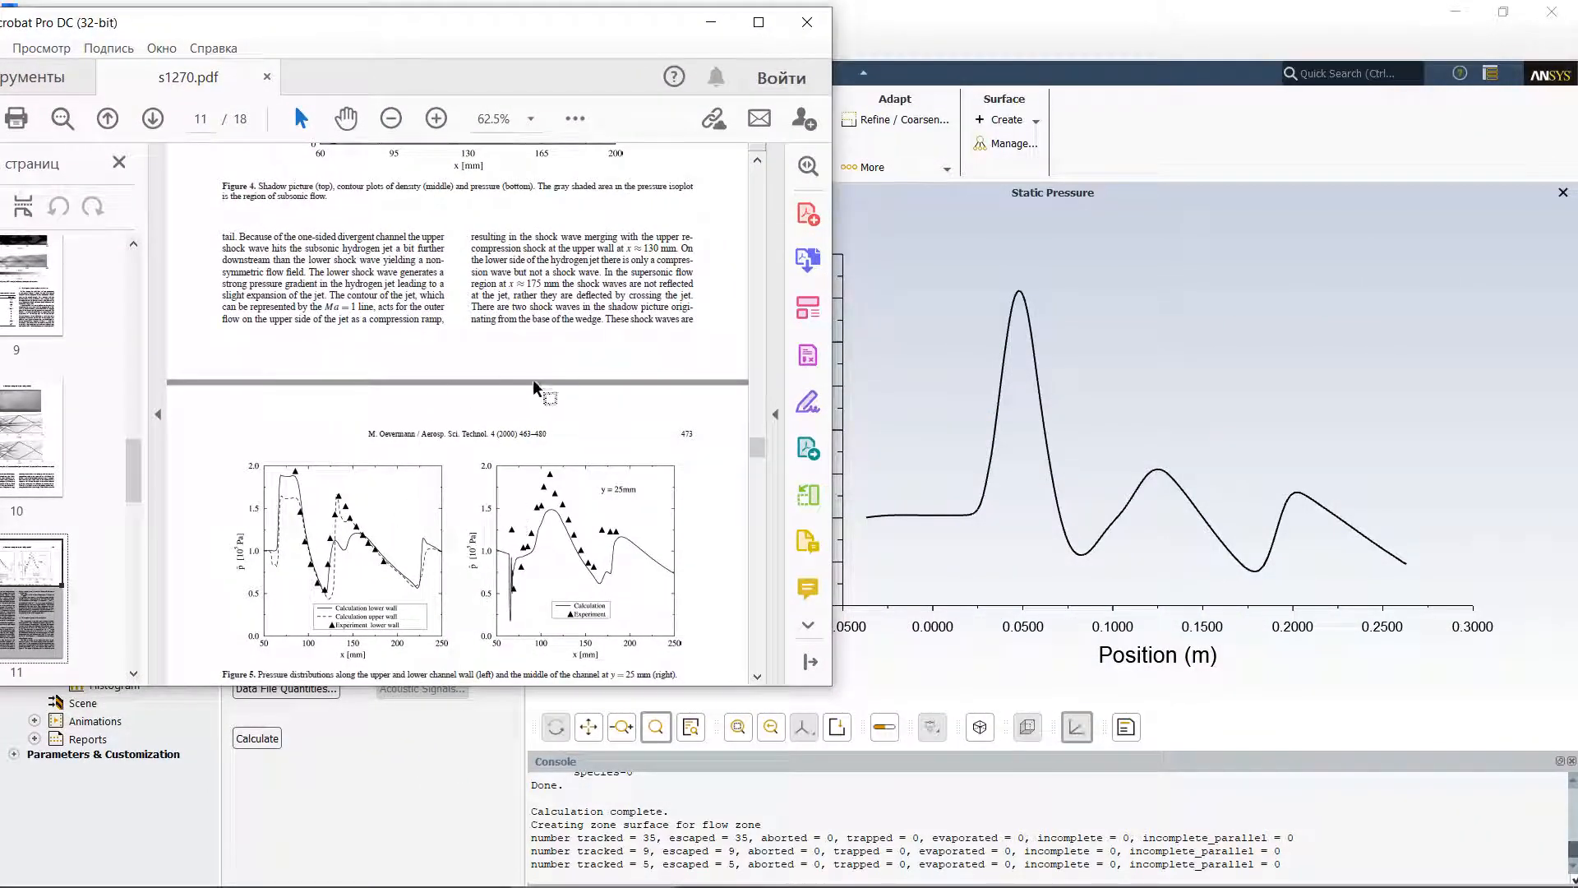
click(83, 589)
drag(284, 32, 481, 37)
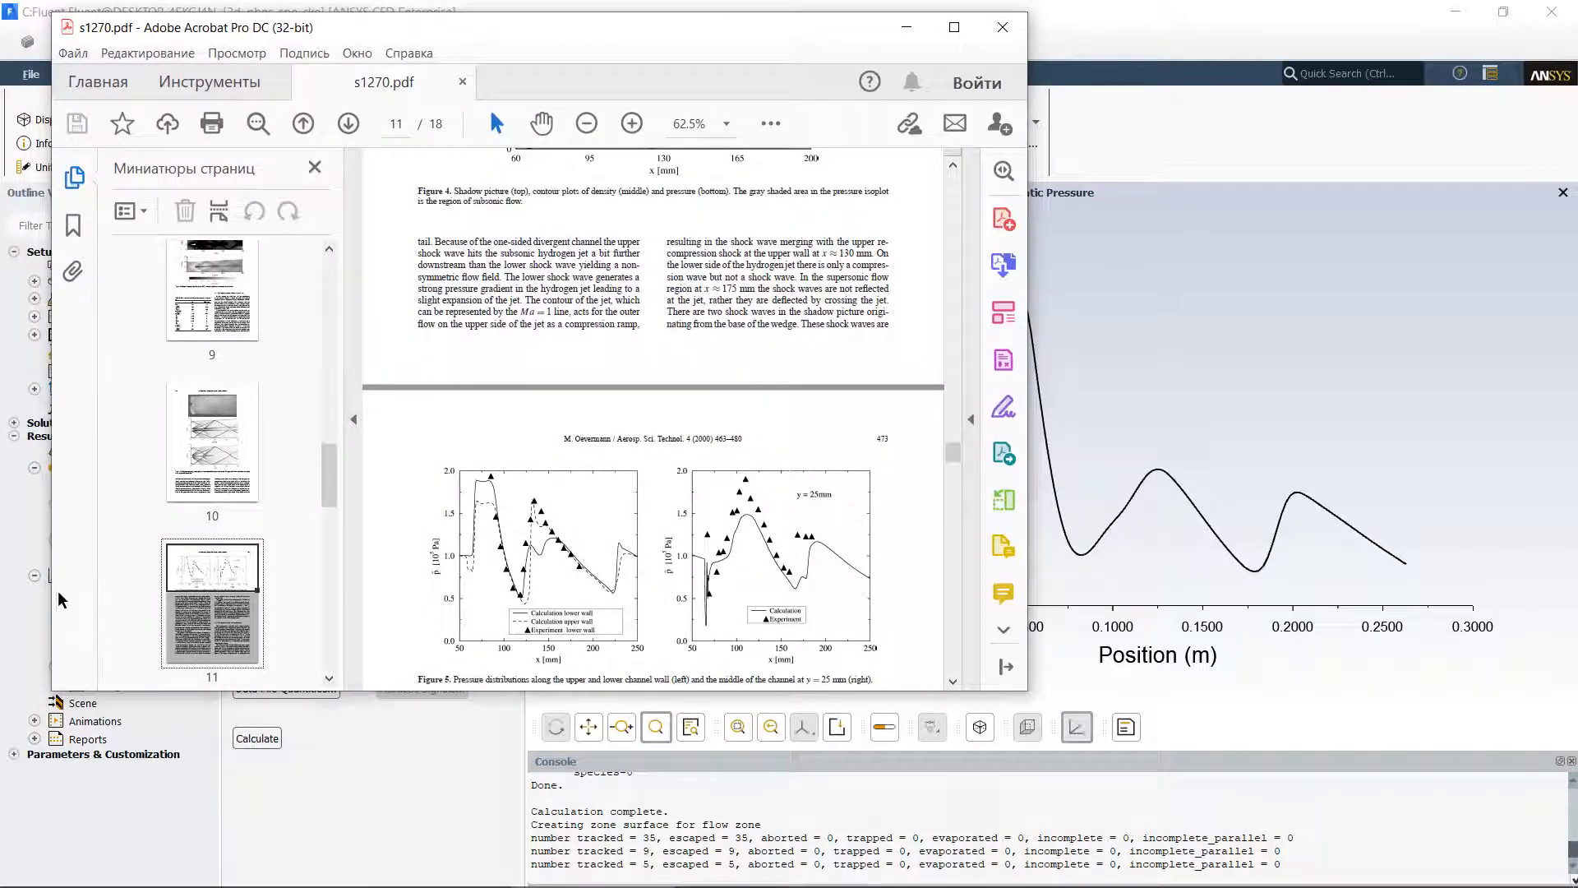
right_click(82, 592)
click(113, 583)
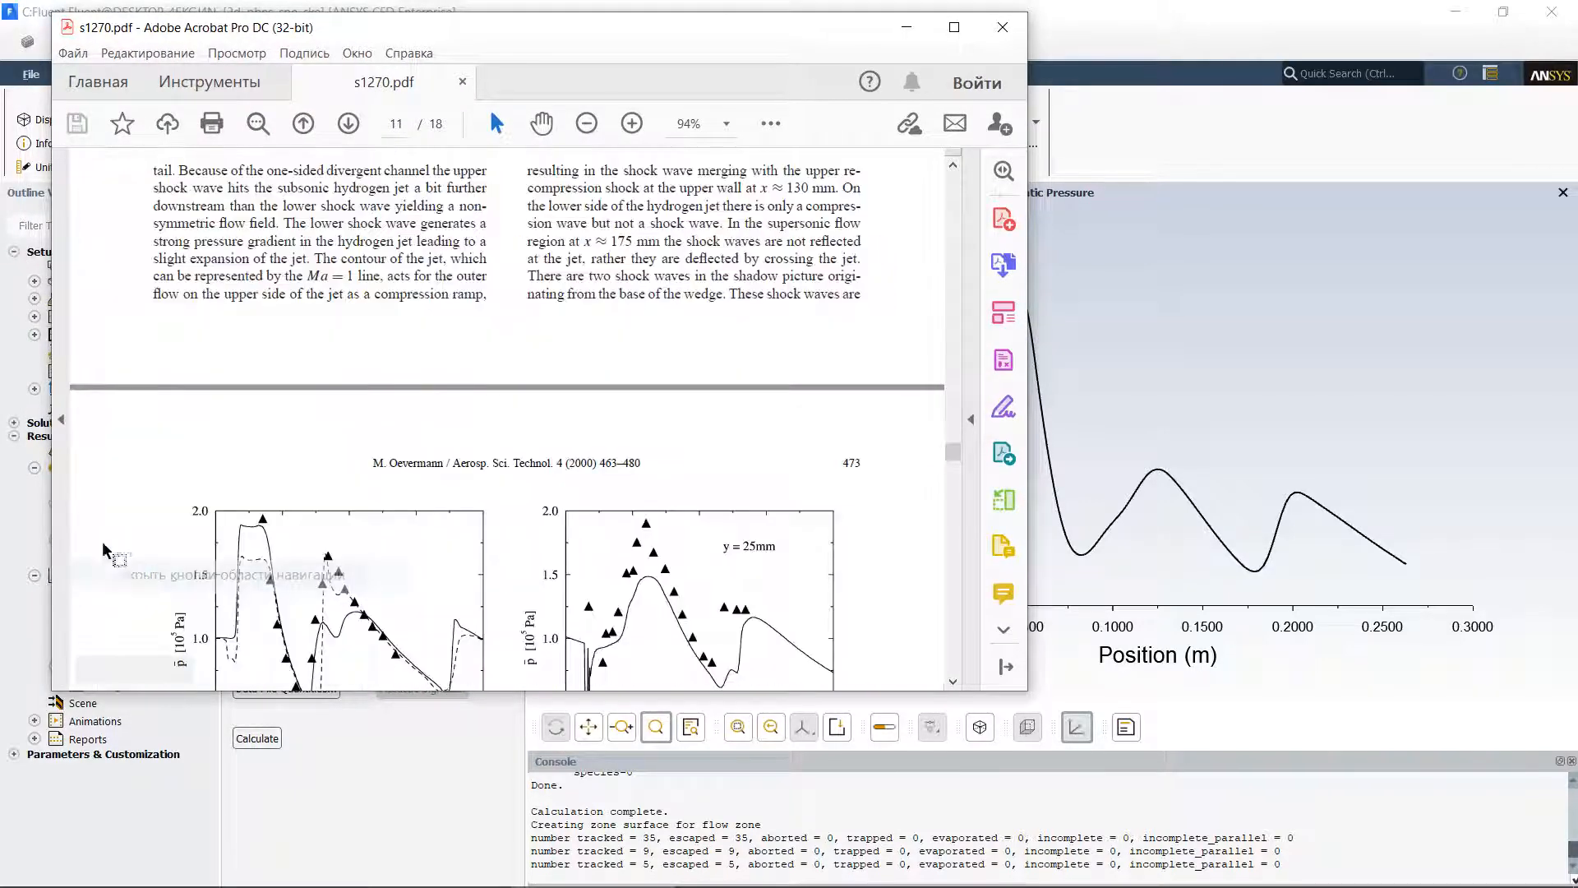
scroll(499, 475, down, 2)
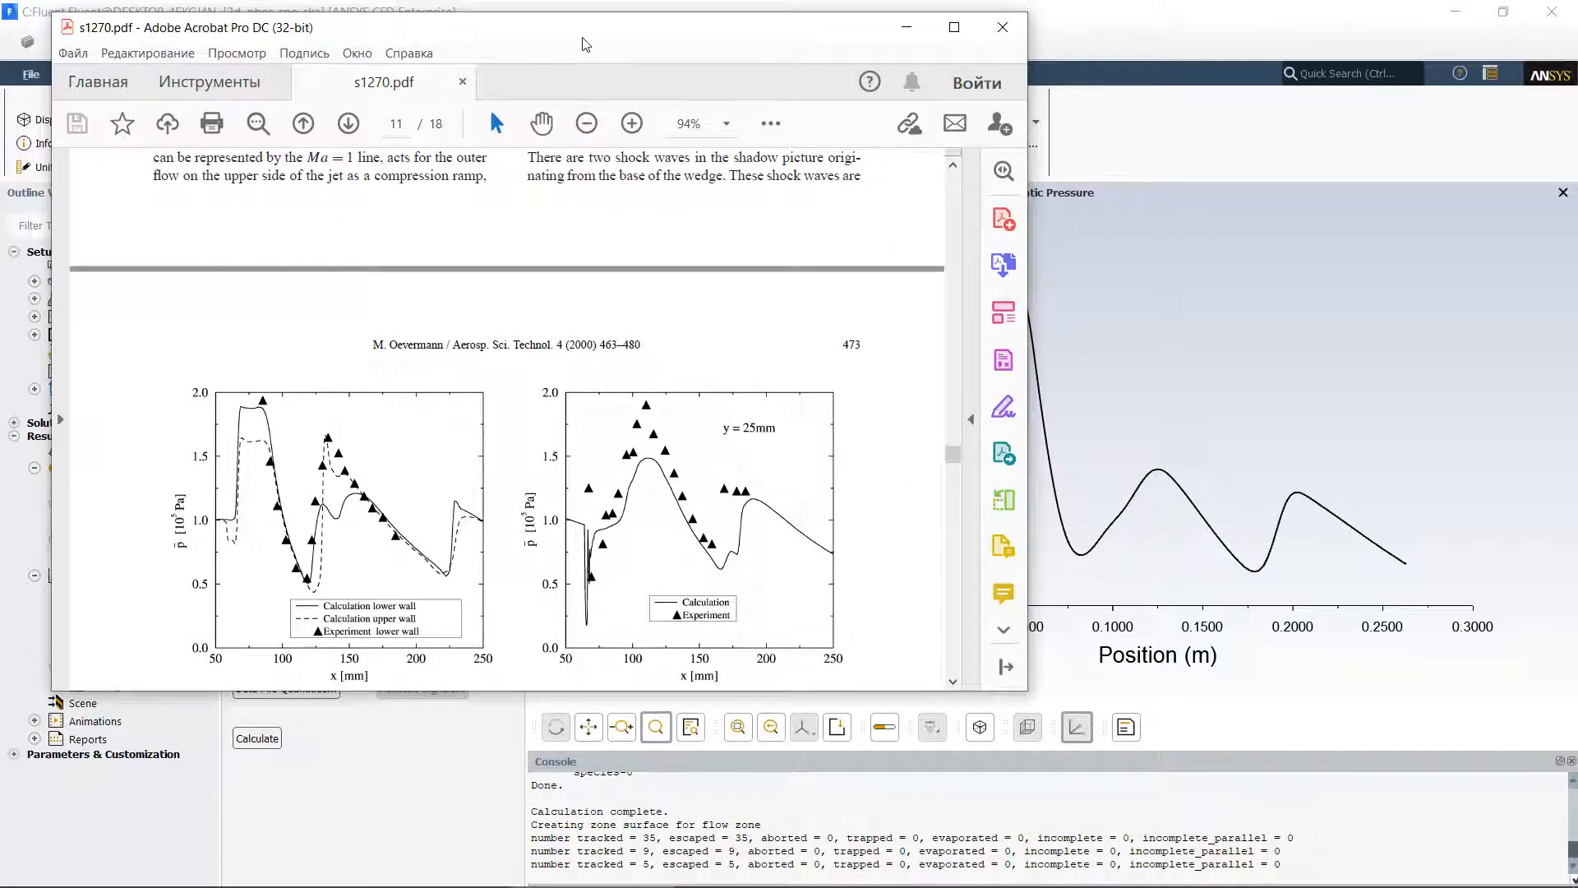
Compare the paper's Figure 5 wall pressure curves side by side with the static pressure plot of the bottom wall.
drag(585, 82, 200, 46)
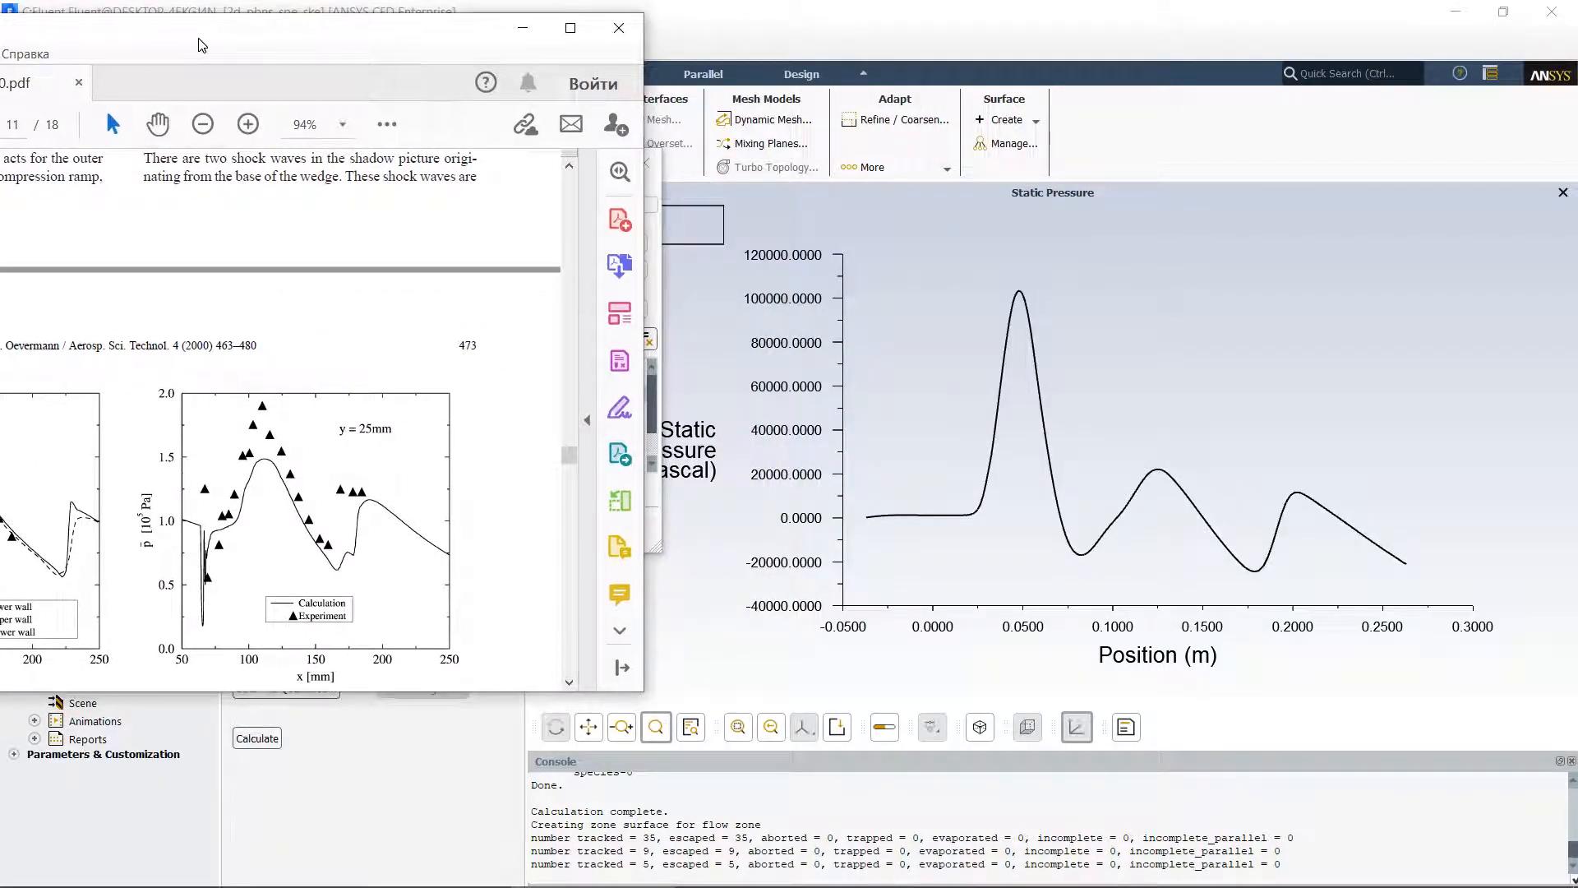
drag(200, 45, 533, 64)
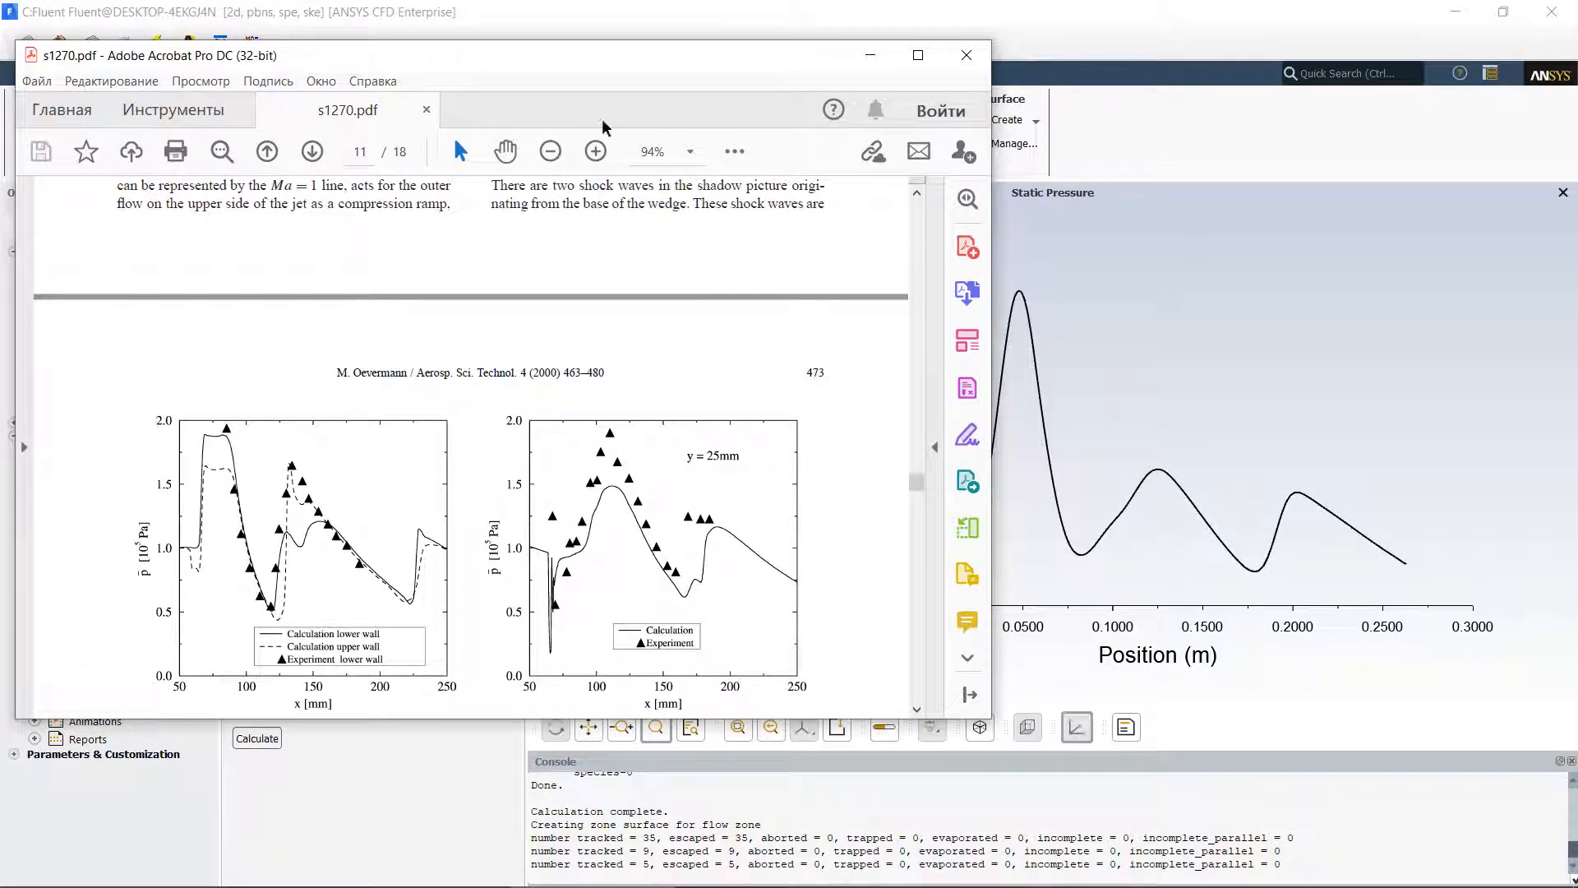
mouse_move(622, 69)
mouse_down()
mouse_move(371, 49)
mouse_move(659, 72)
mouse_move(613, 90)
mouse_move(624, 83)
mouse_up()
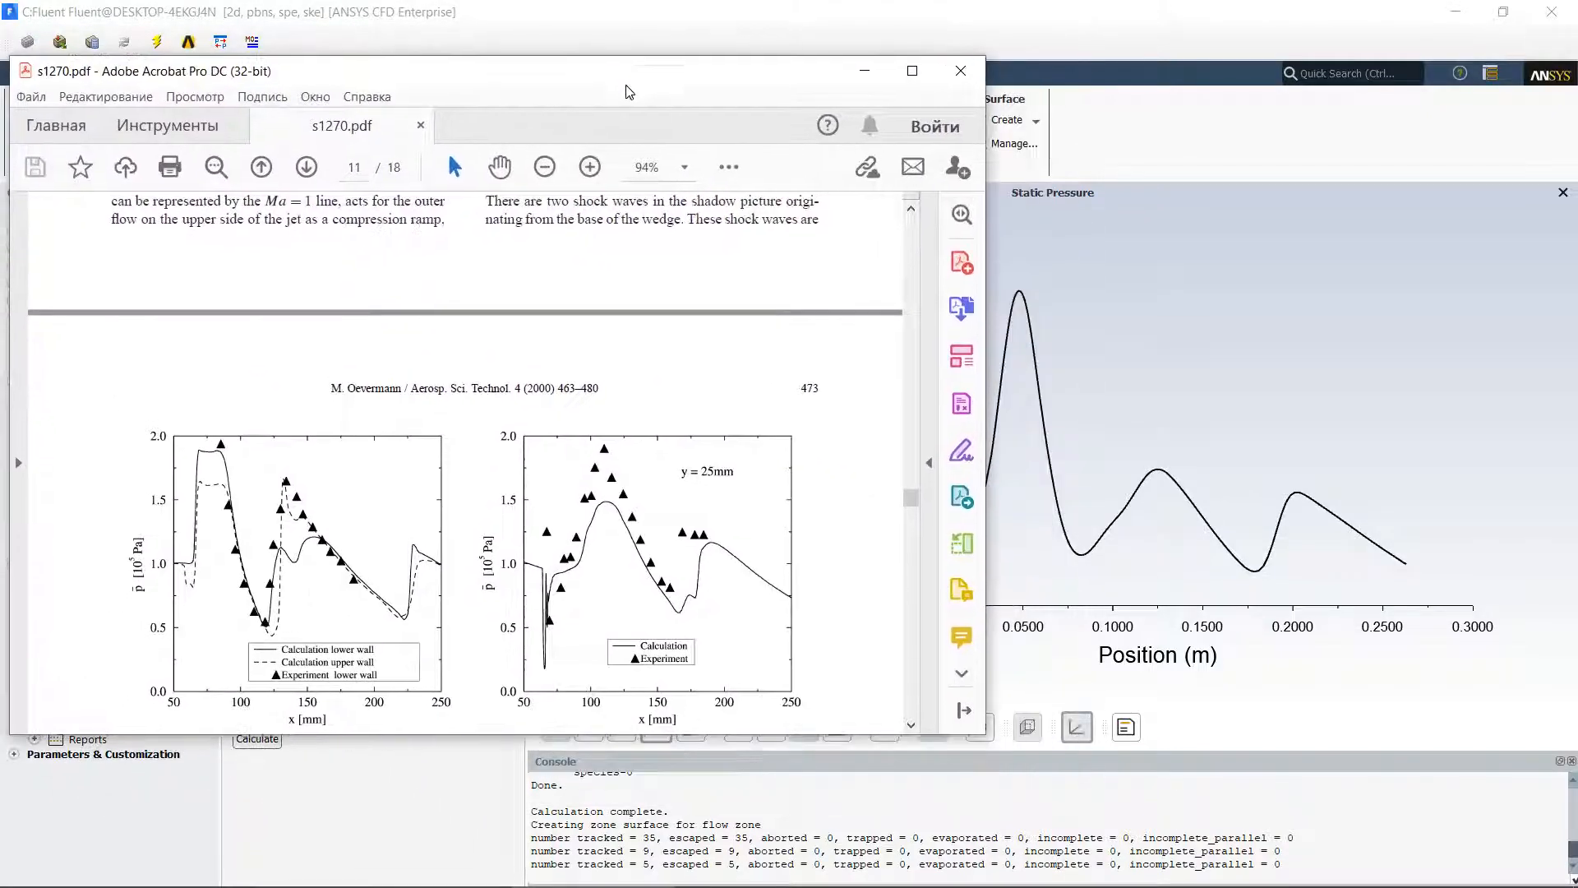
Switch back to Fluent and replot xy-plot-1 for the bottom surface with Absolute Pressure as the Y axis function.
click(1208, 280)
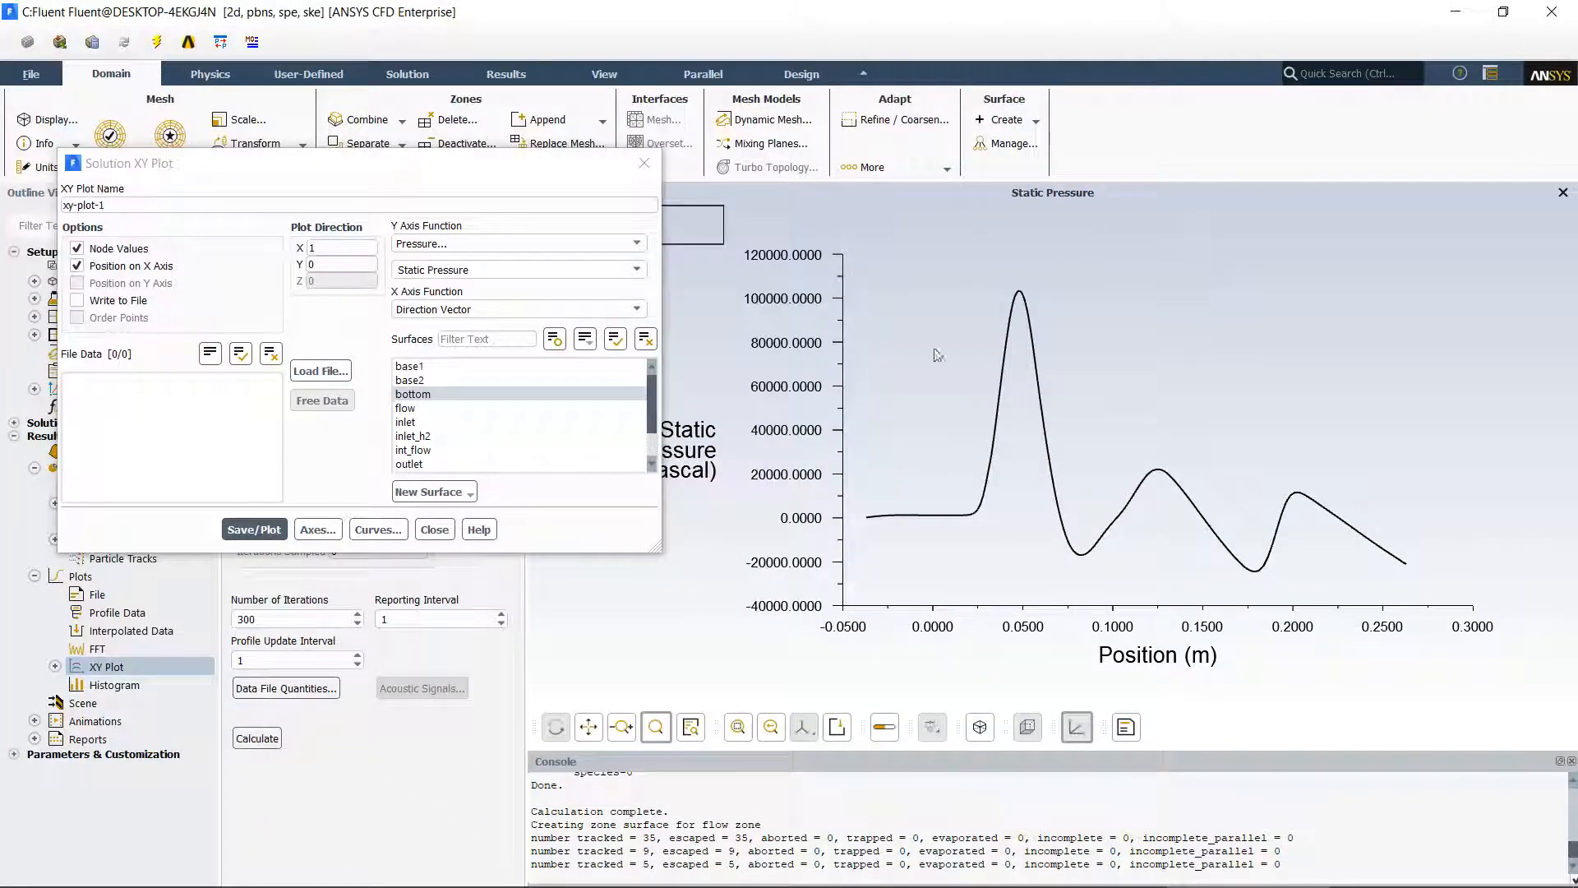
click(638, 271)
click(638, 270)
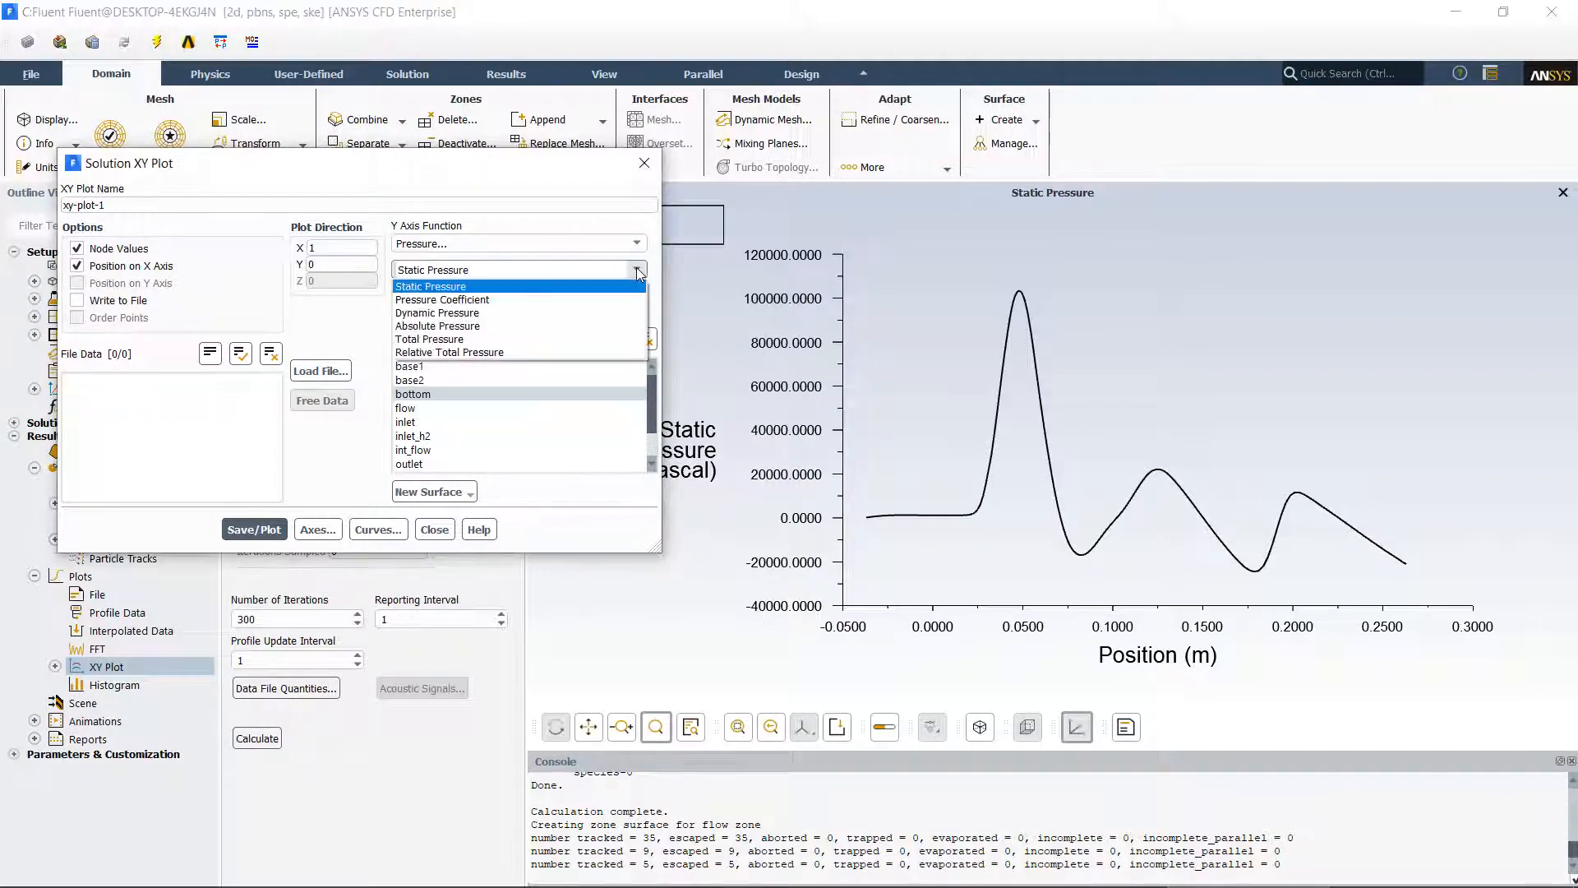
click(417, 327)
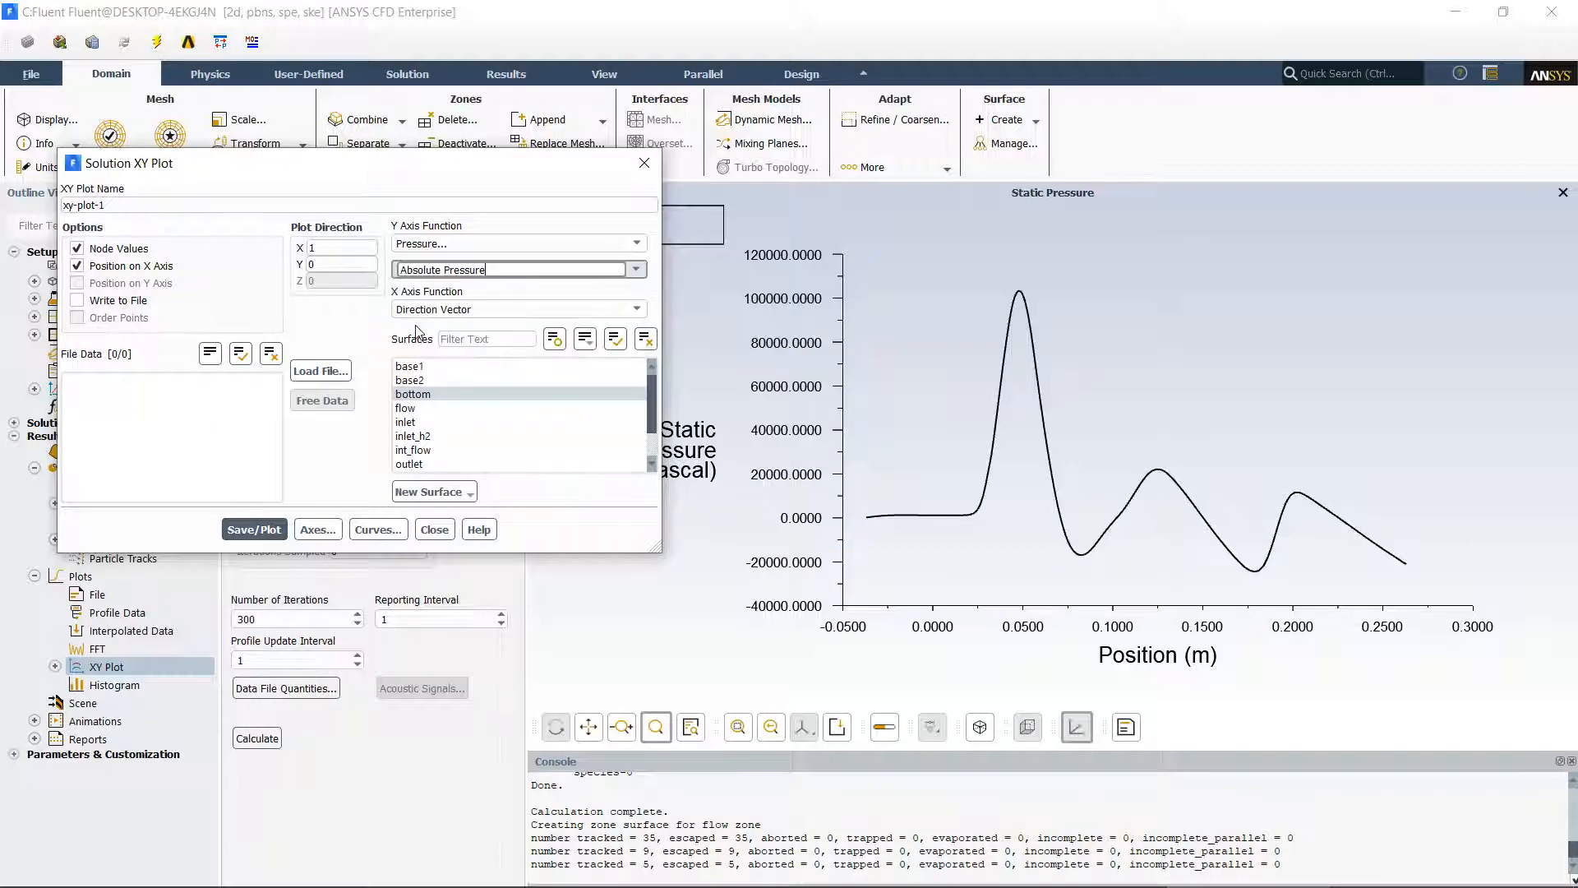
click(254, 530)
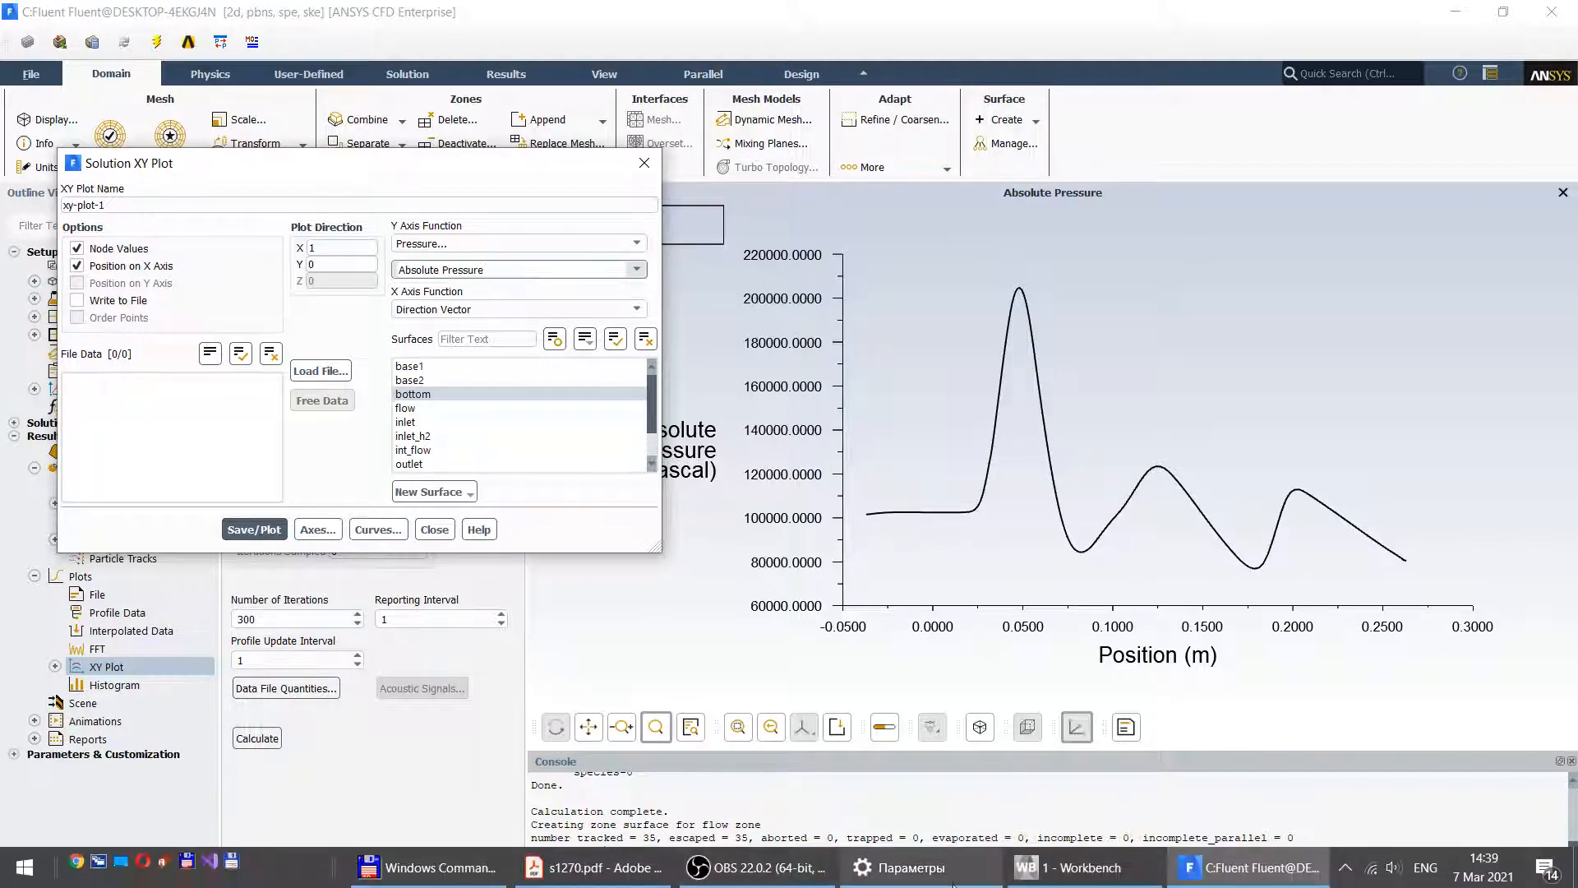
Switch to Acrobat and compare the paper's lower wall and y = 25mm pressure curves side by side with the absolute pressure plot.
click(609, 871)
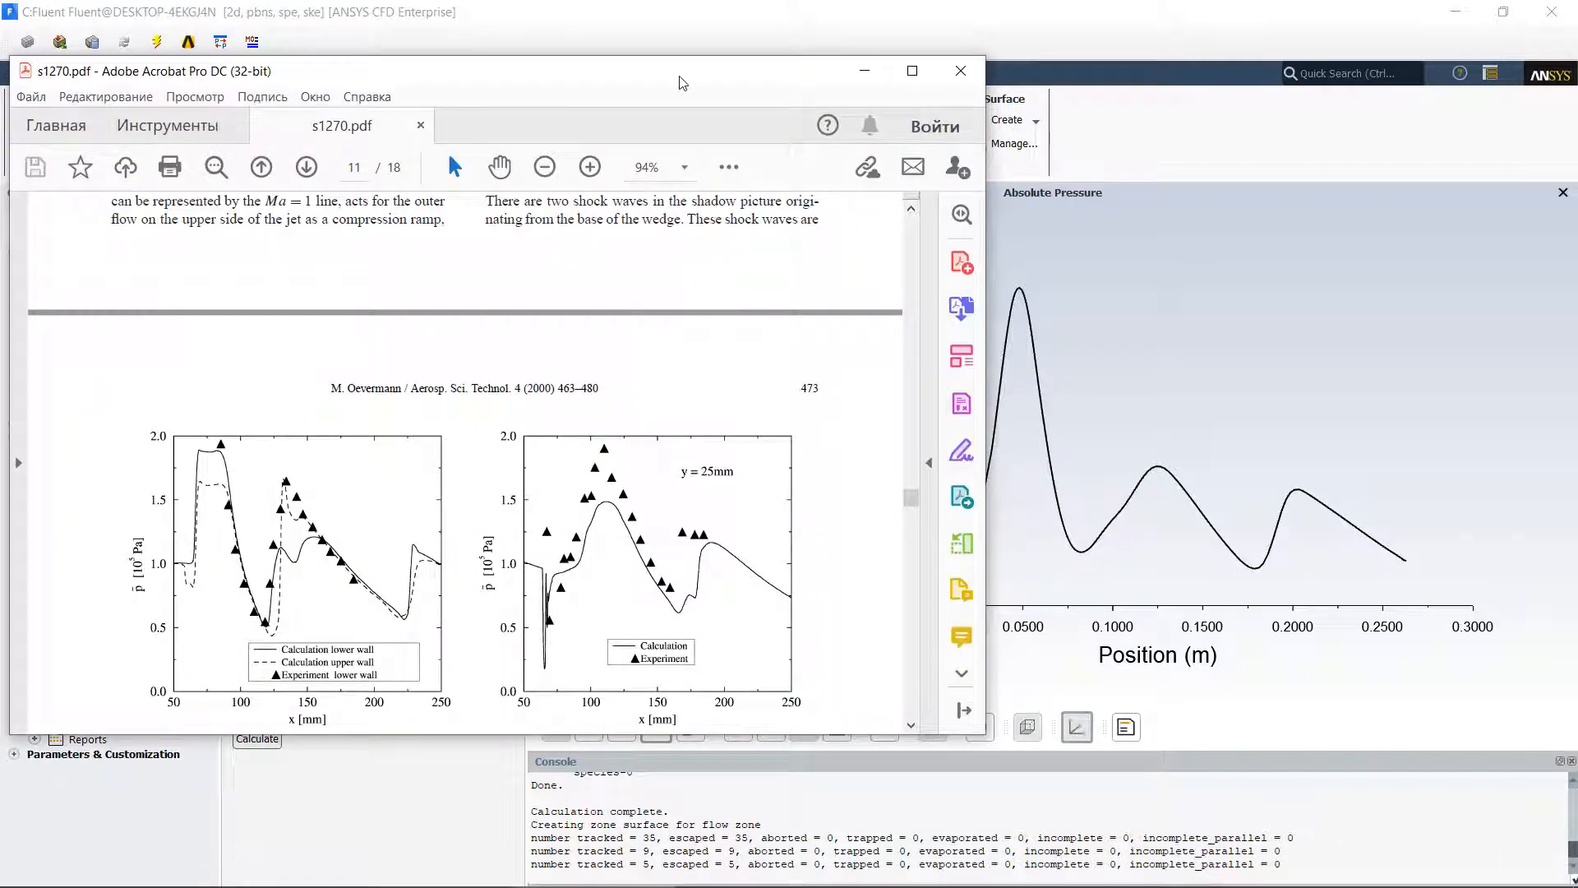
drag(679, 77, 638, 79)
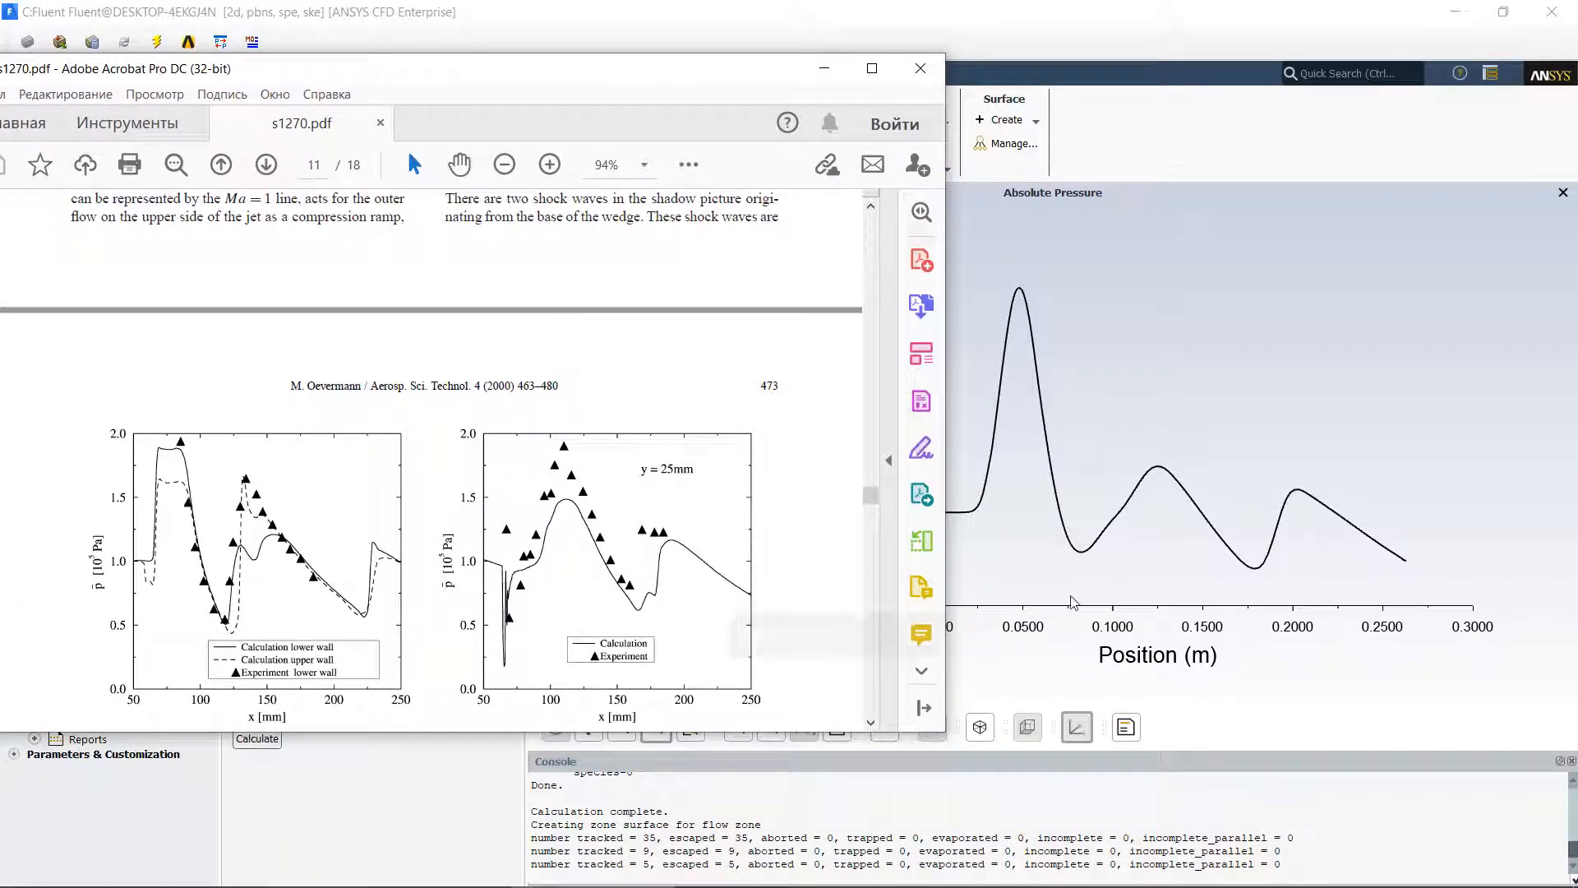
drag(662, 86, 761, 69)
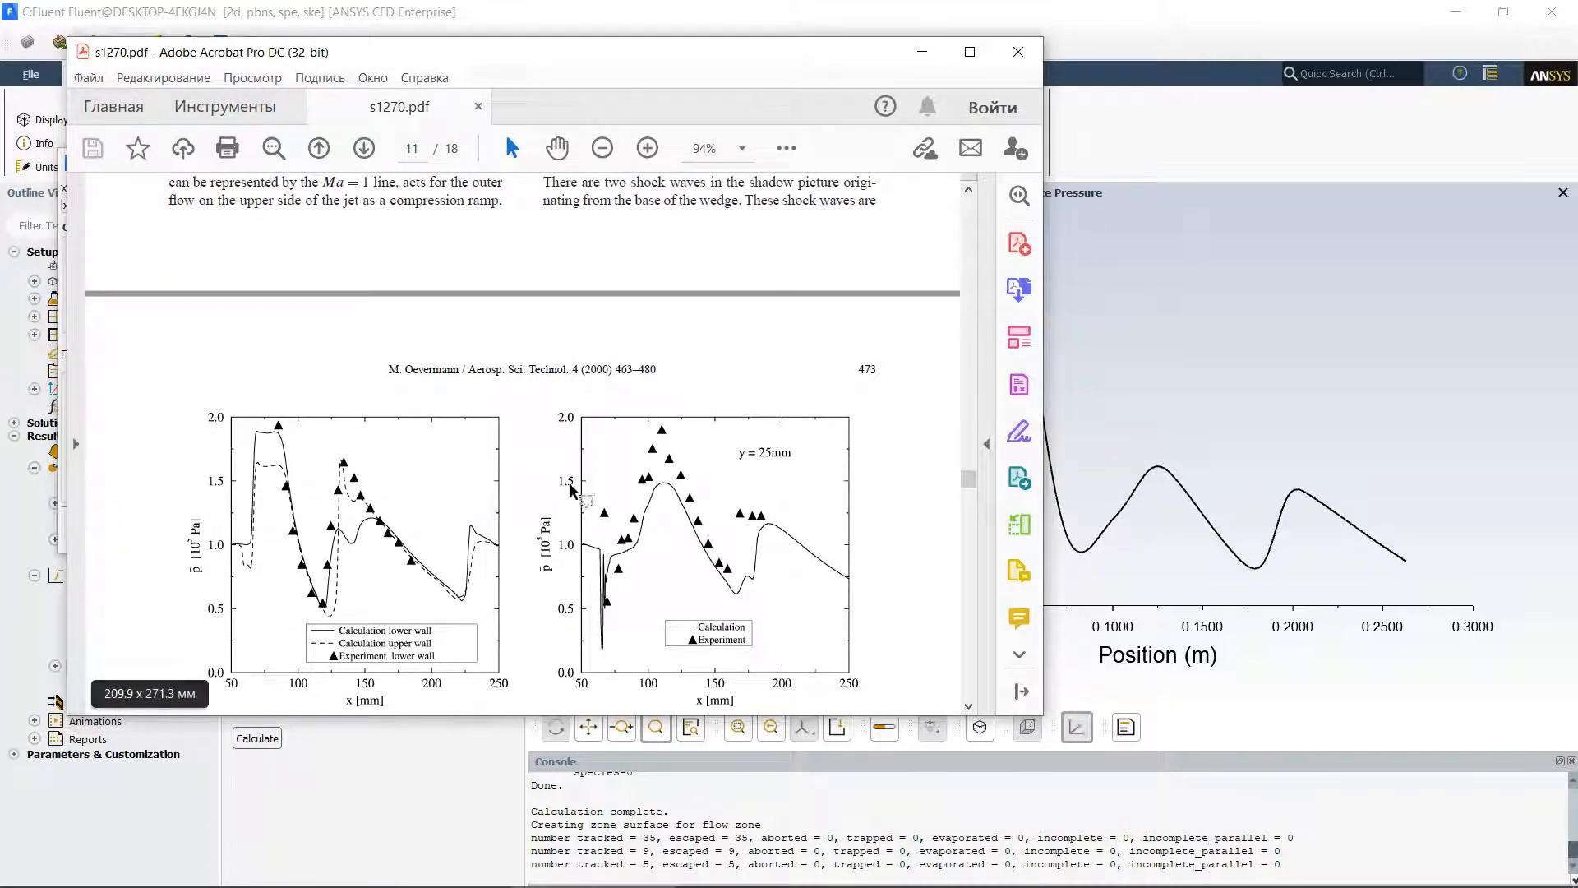
drag(691, 69, 383, 47)
mouse_move(598, 60)
mouse_down()
mouse_move(446, 48)
mouse_move(602, 53)
mouse_move(552, 7)
mouse_move(574, 45)
mouse_up()
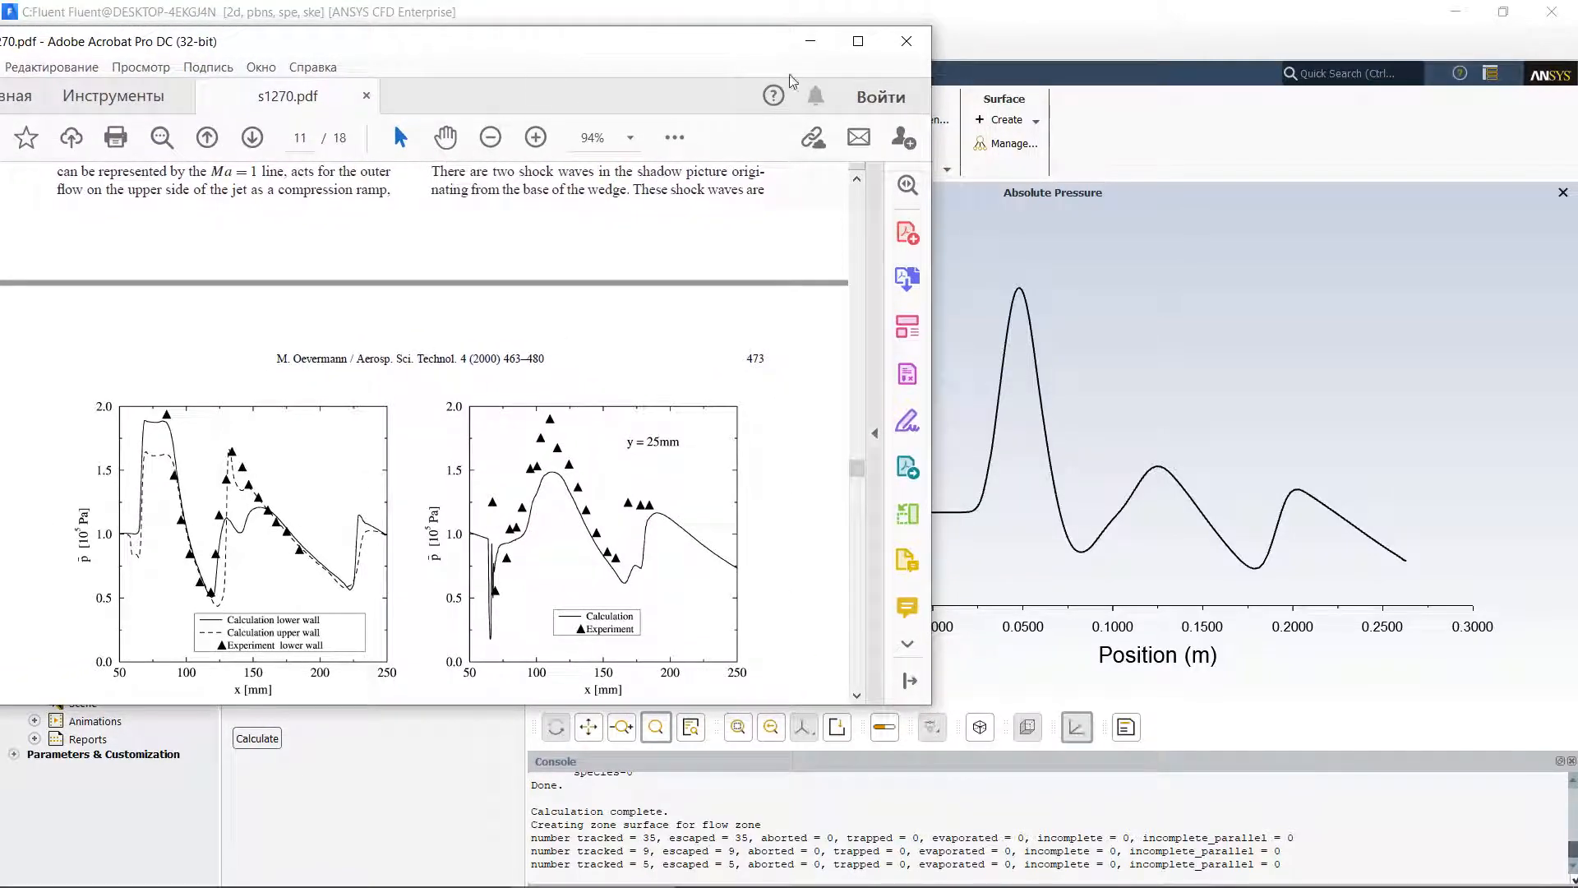
drag(678, 45, 432, 88)
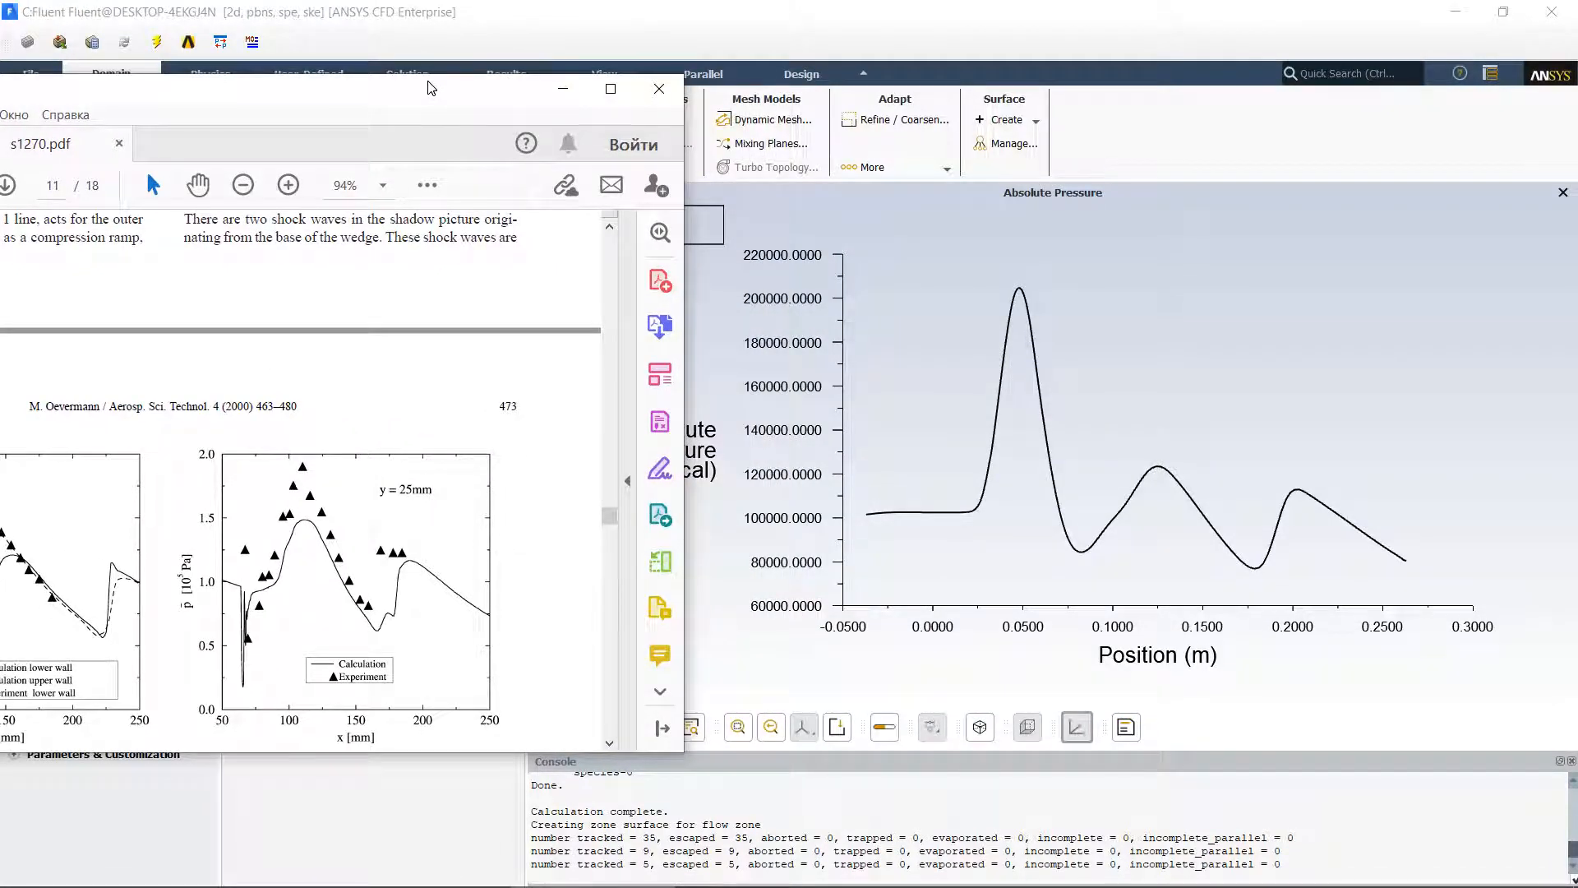
drag(429, 87, 566, 67)
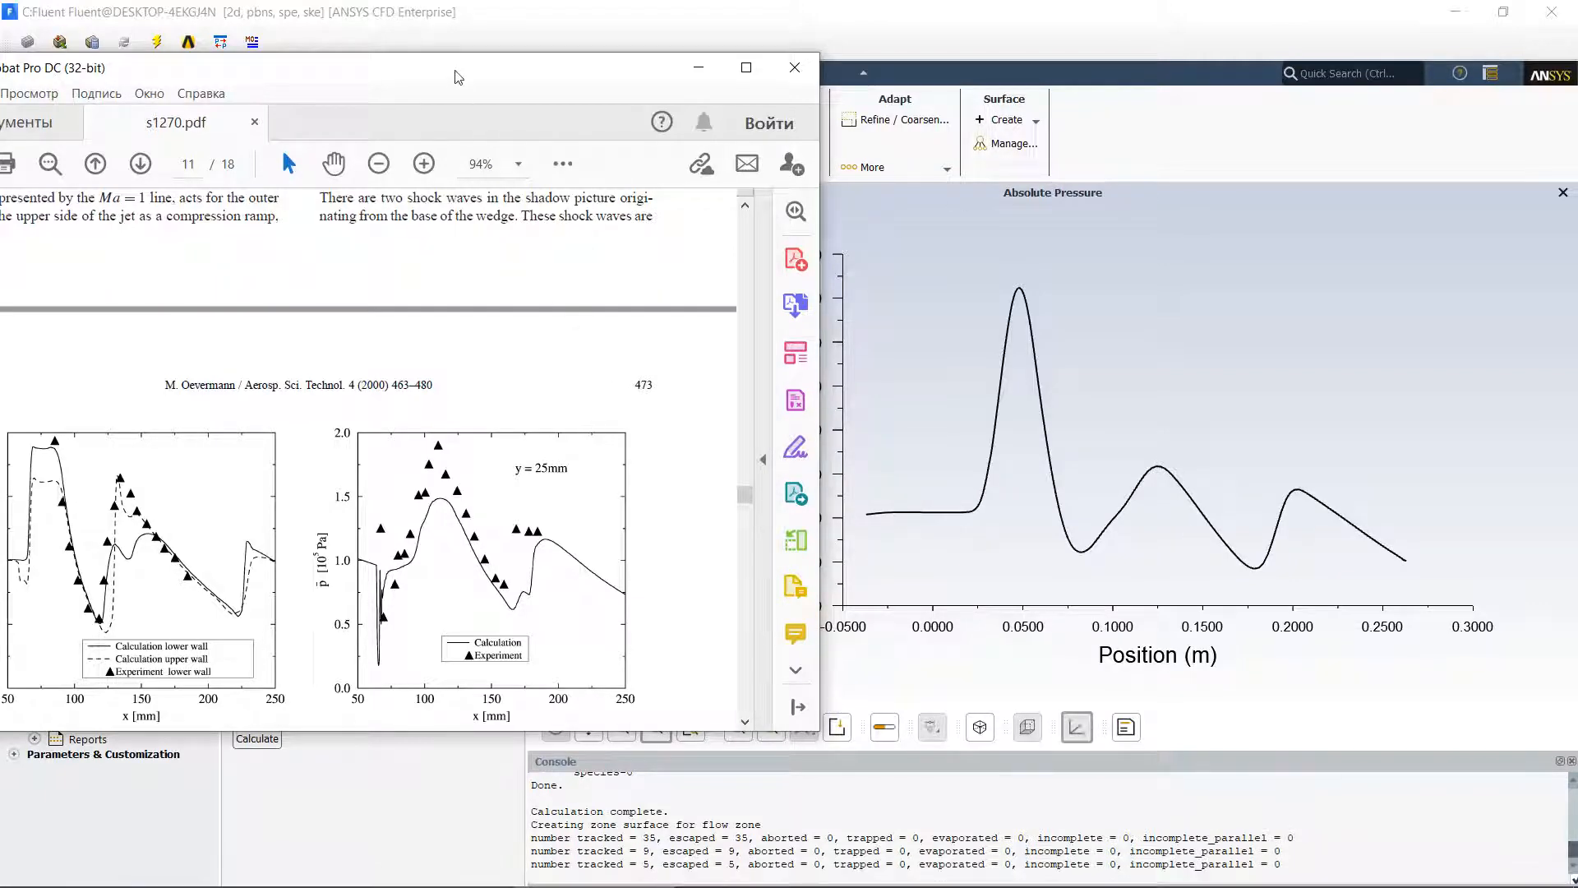
drag(461, 75, 829, 24)
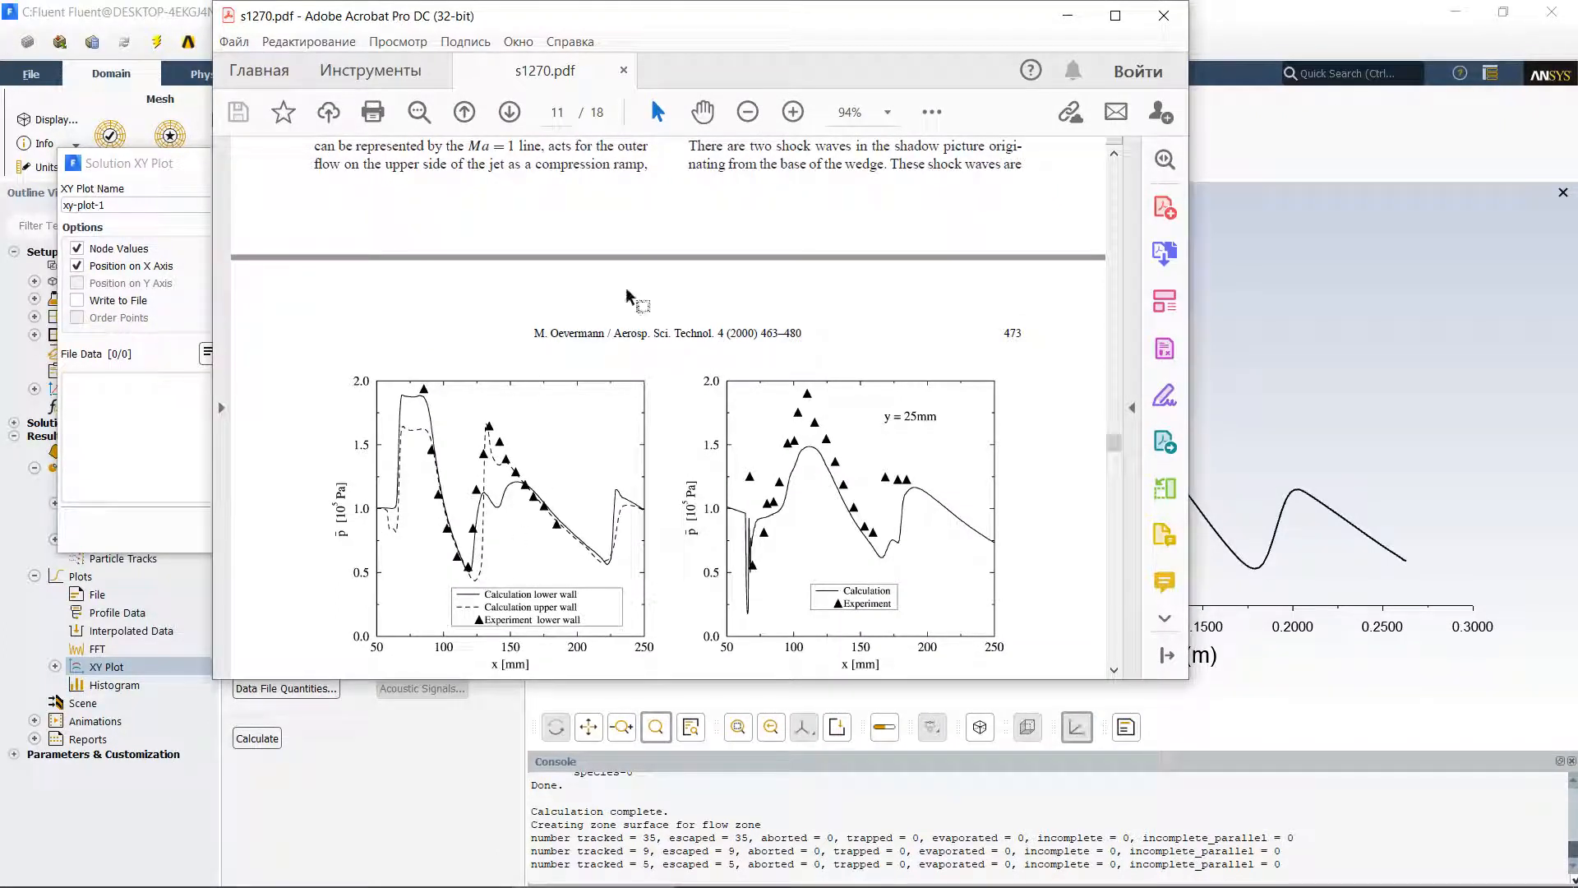
drag(739, 28, 259, 61)
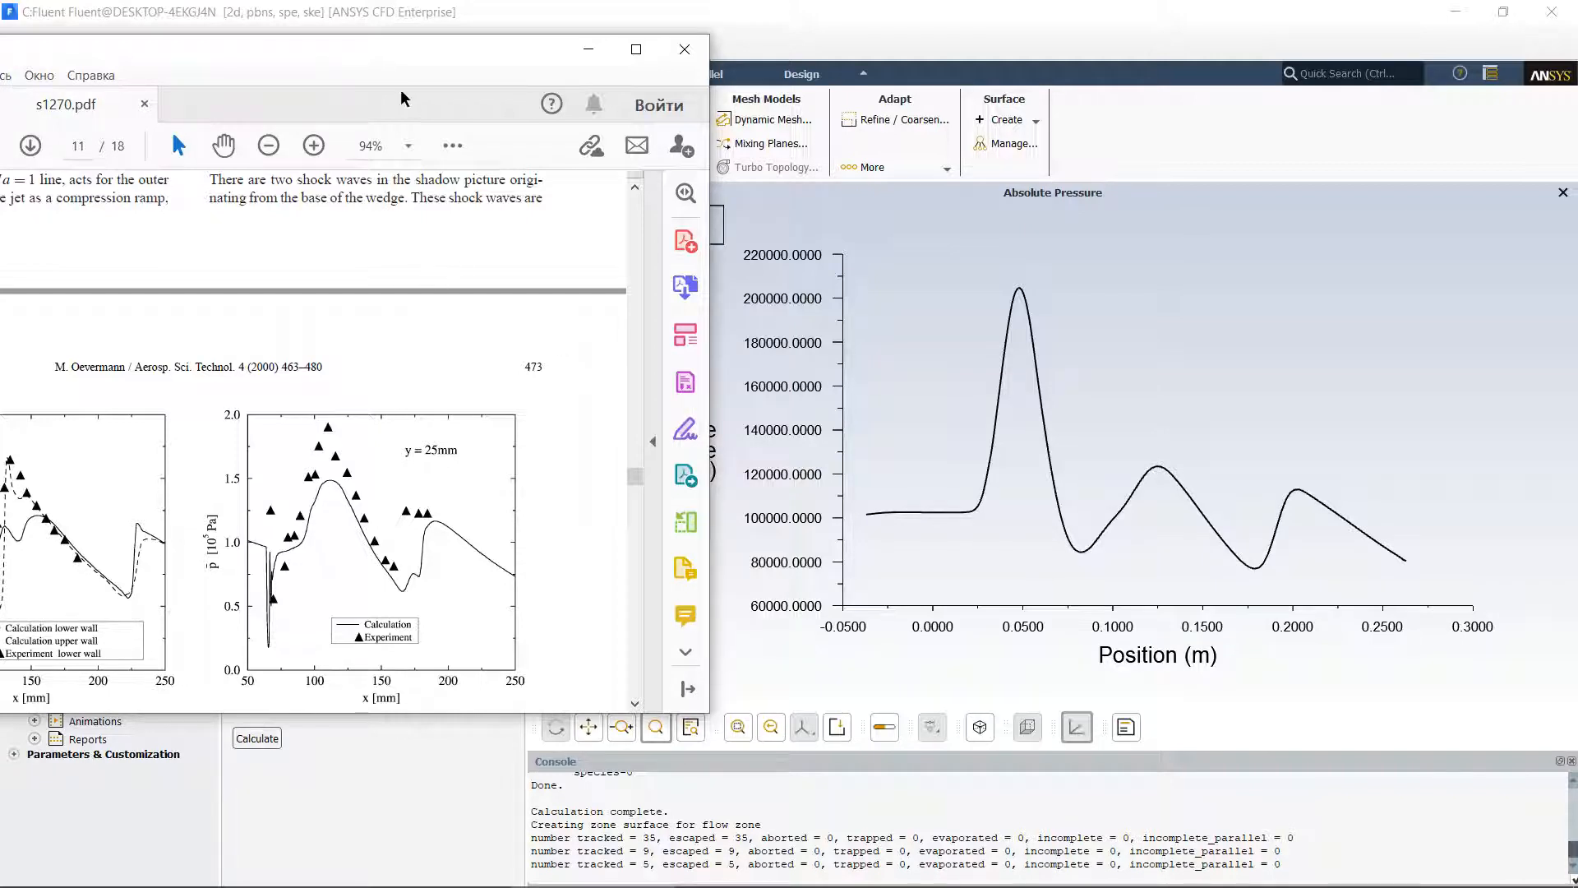
drag(345, 51, 520, 30)
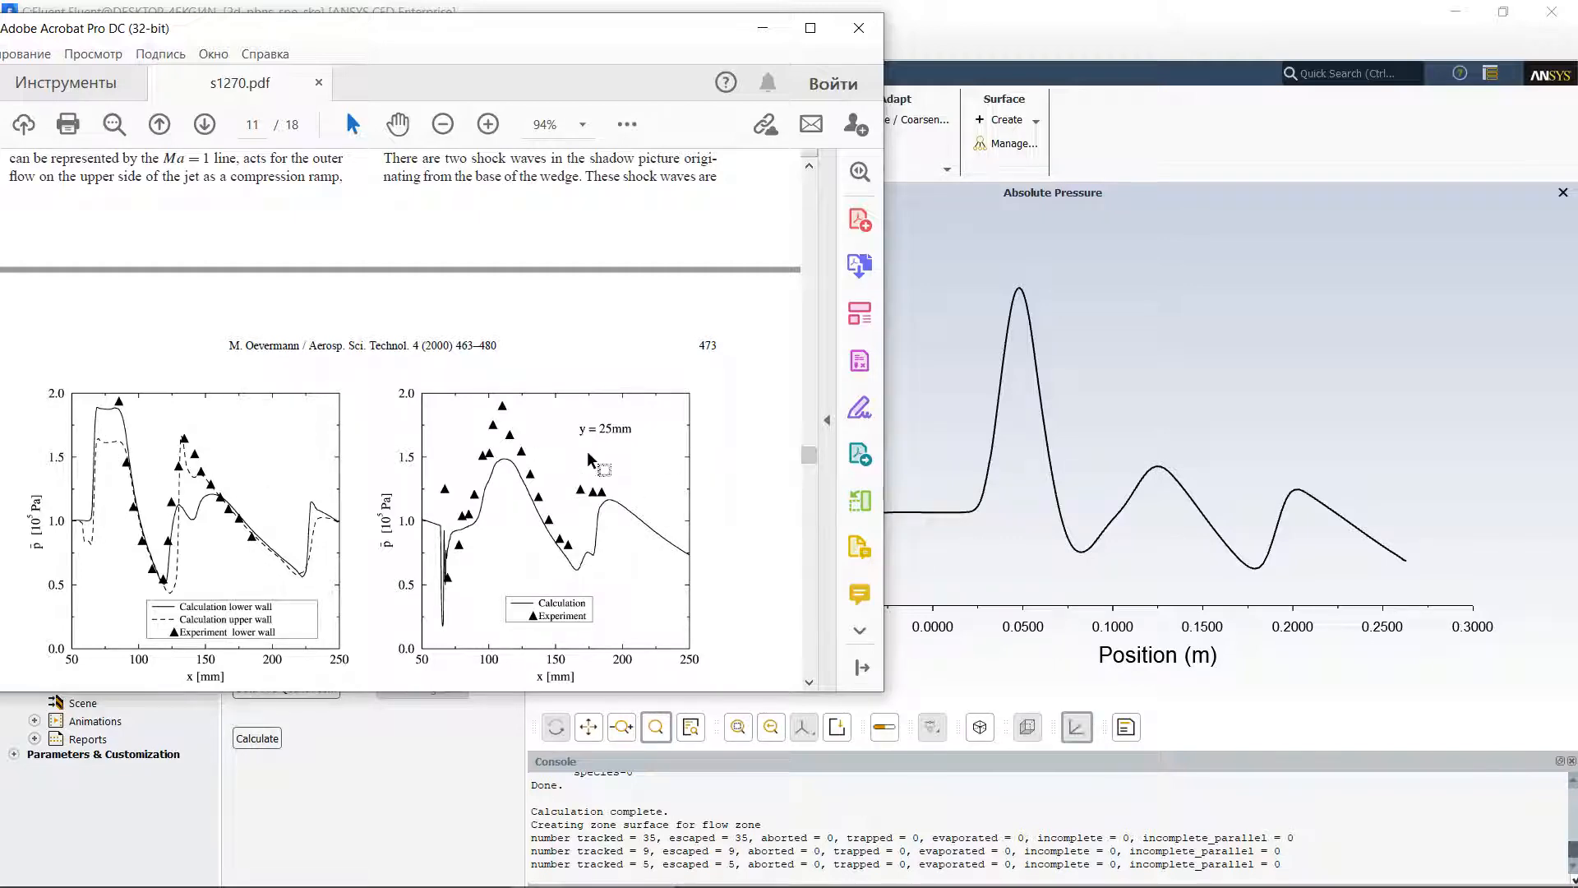
Return to Fluent, close the xy-plot-1 settings and select the XY Plot entry under Plots.
click(1104, 451)
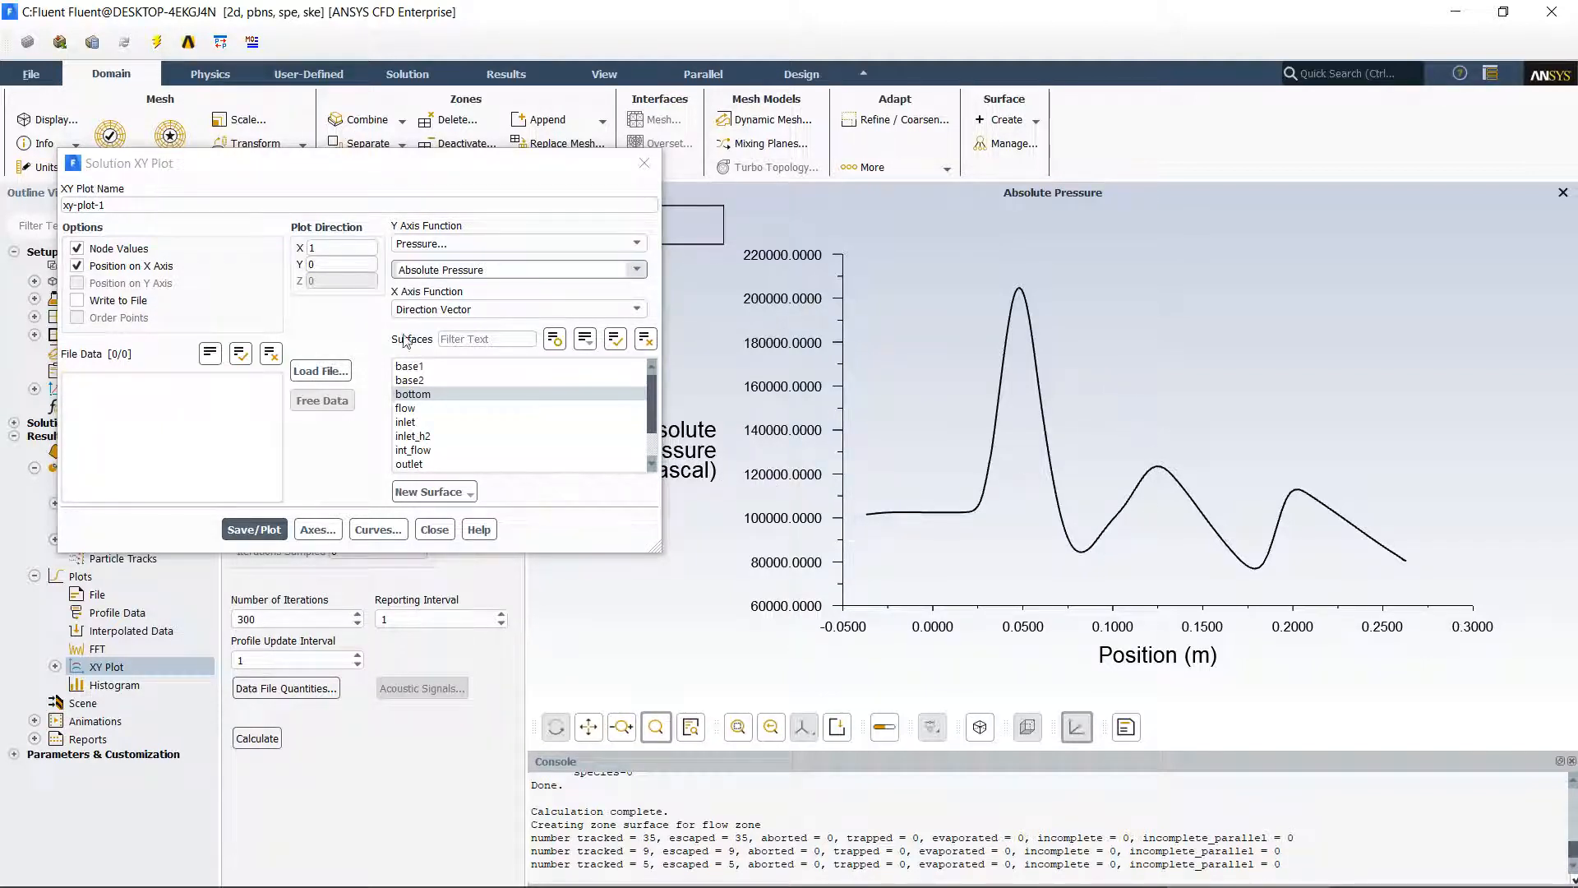
drag(400, 170, 468, 200)
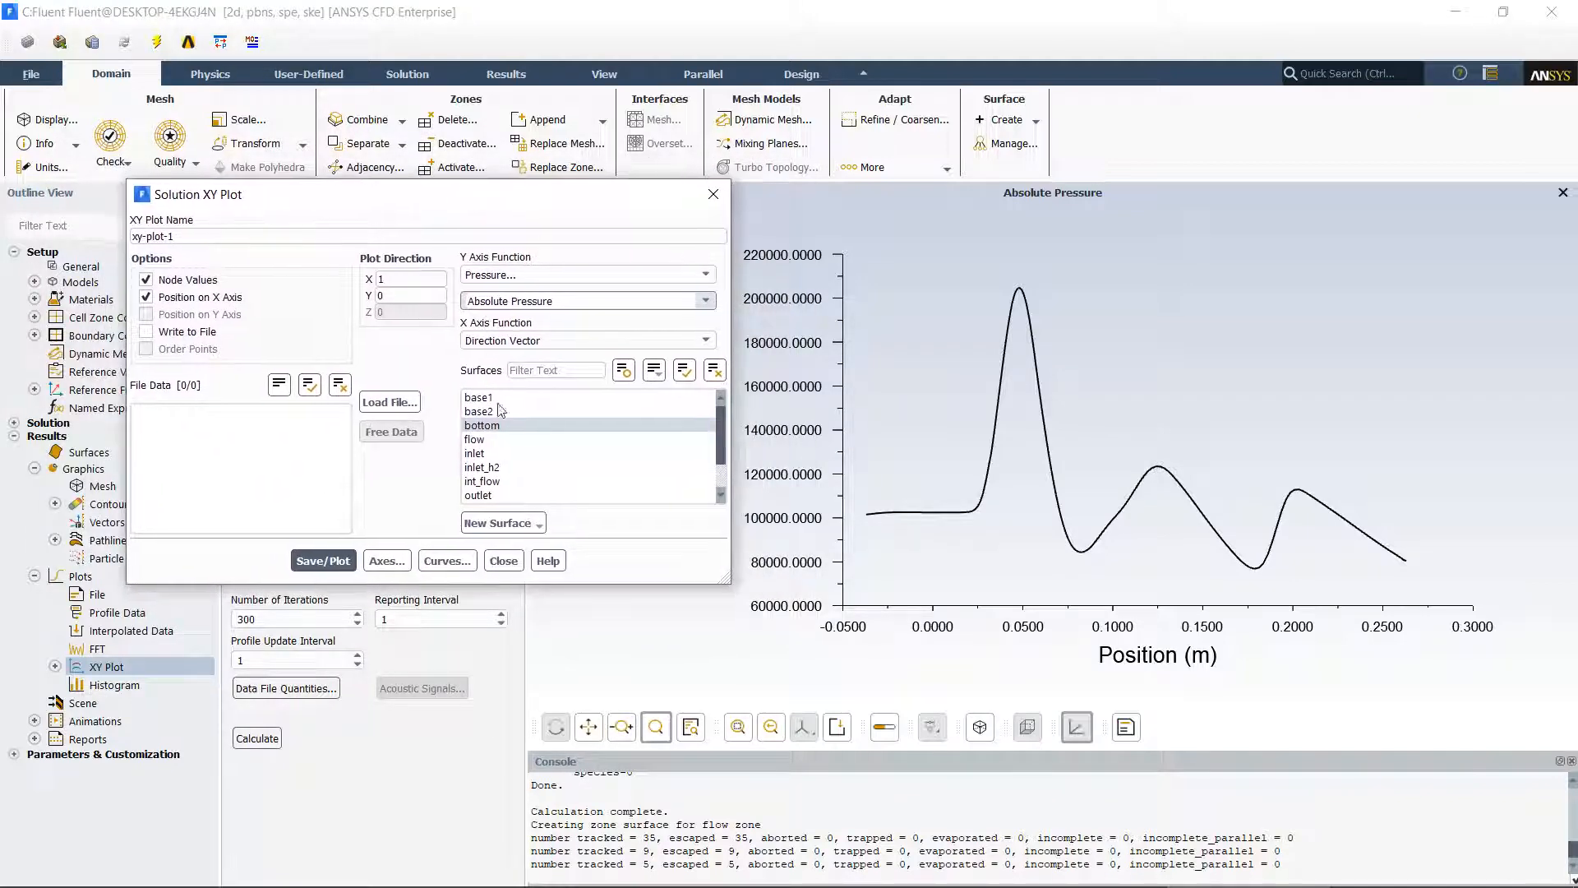
click(510, 565)
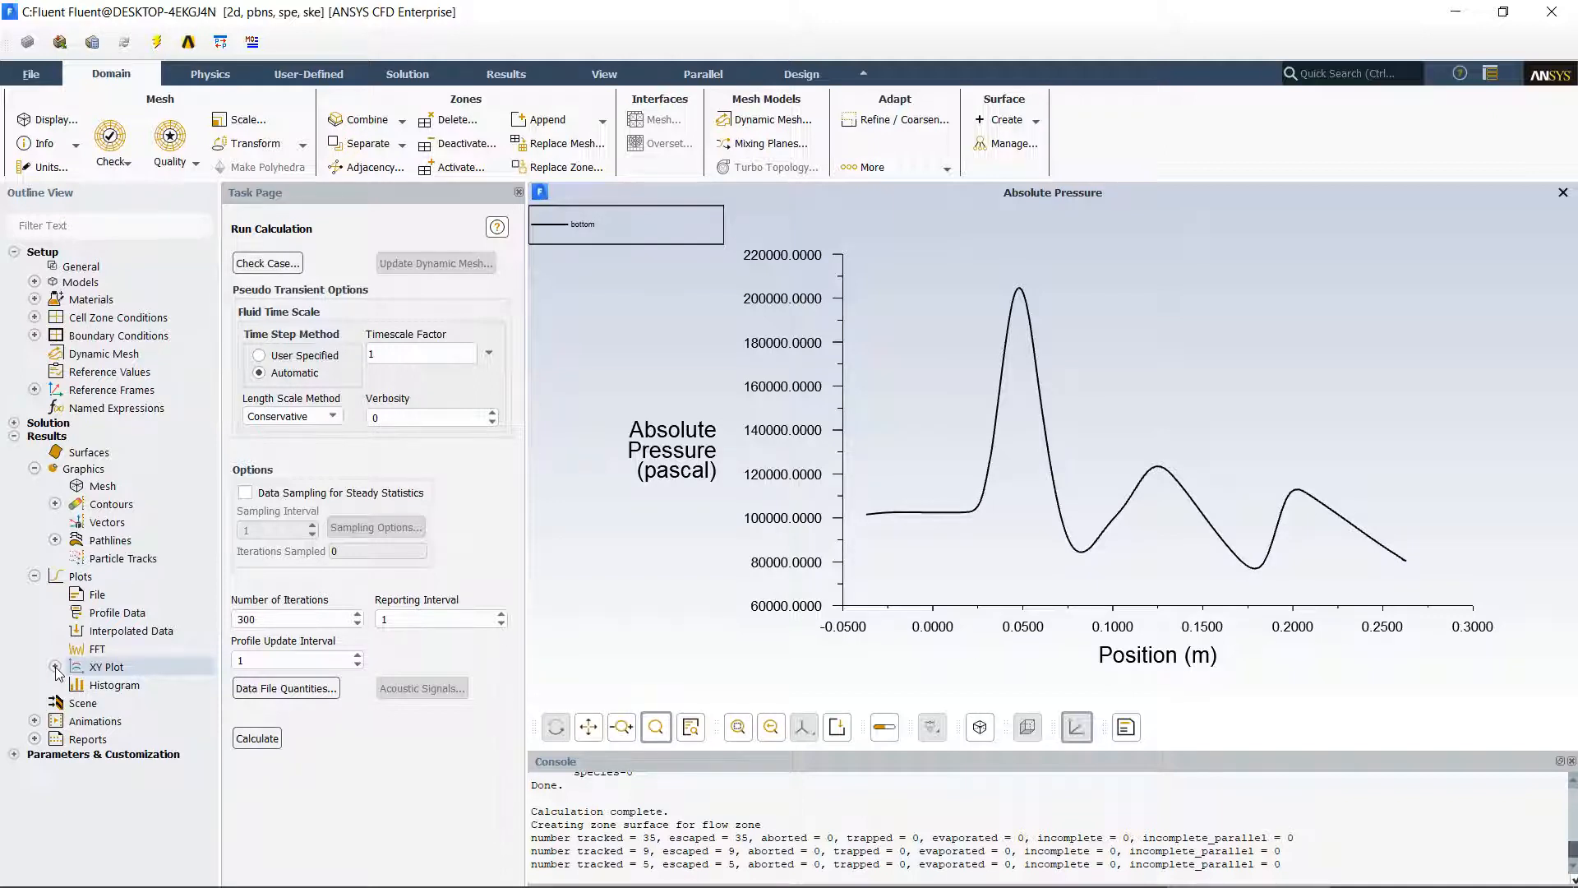
click(97, 668)
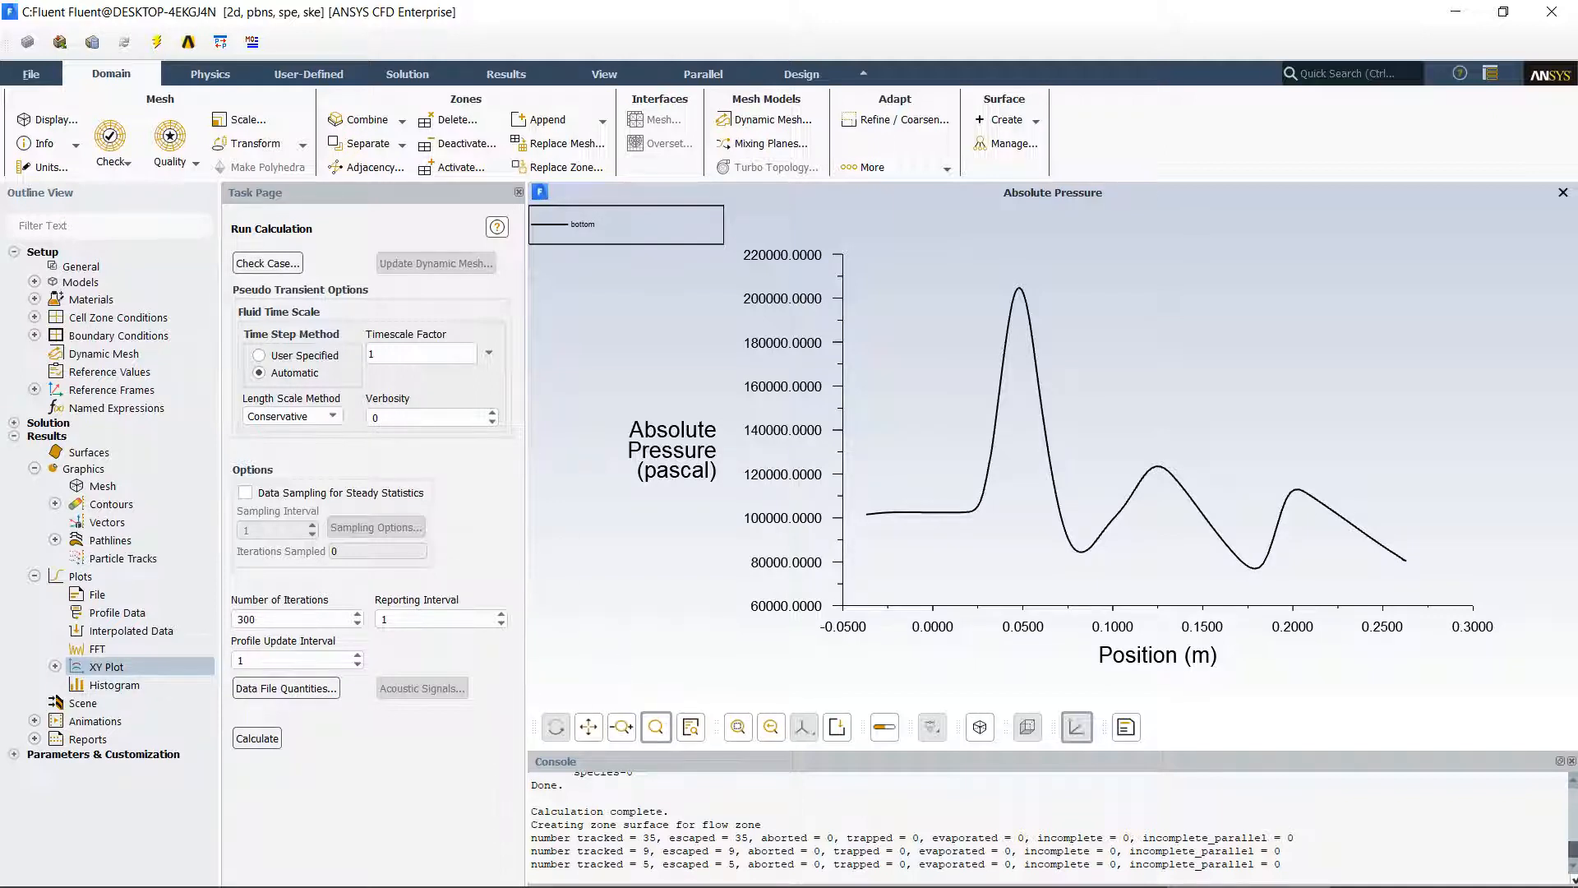